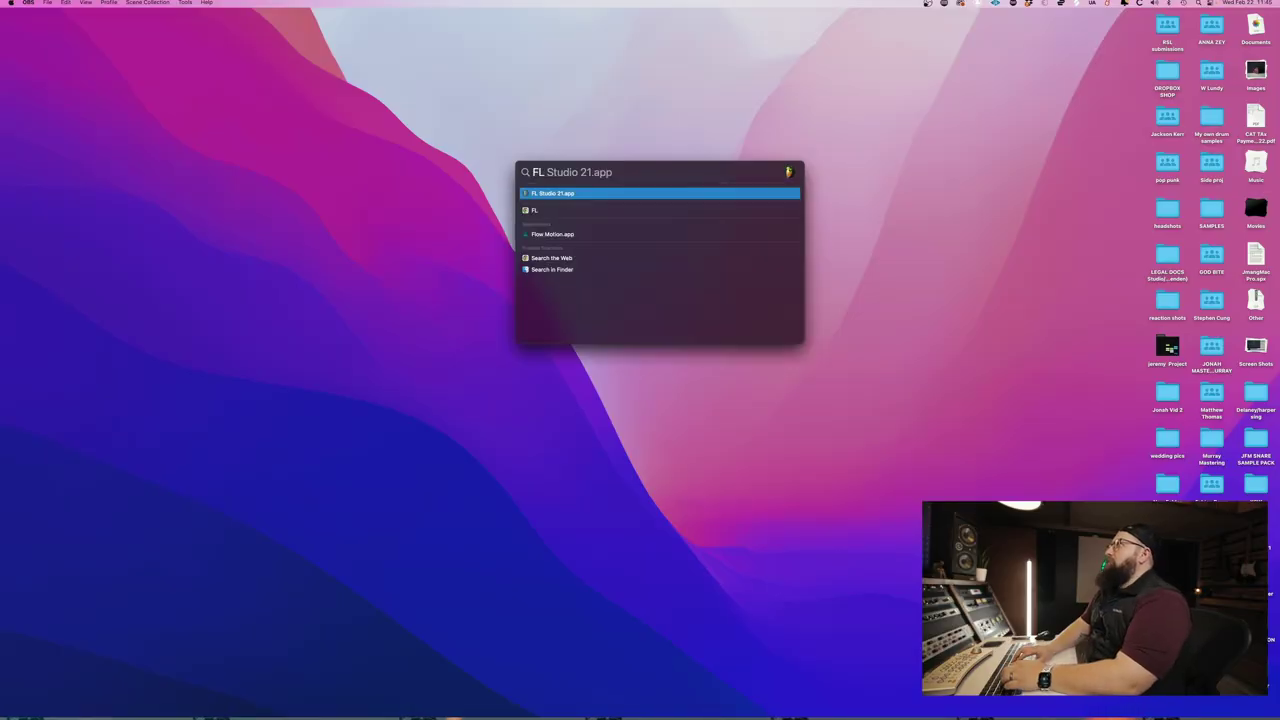
# - Launch FL Studio 21.app from the Spotlight result to open an empty project
pyautogui.press('Return')
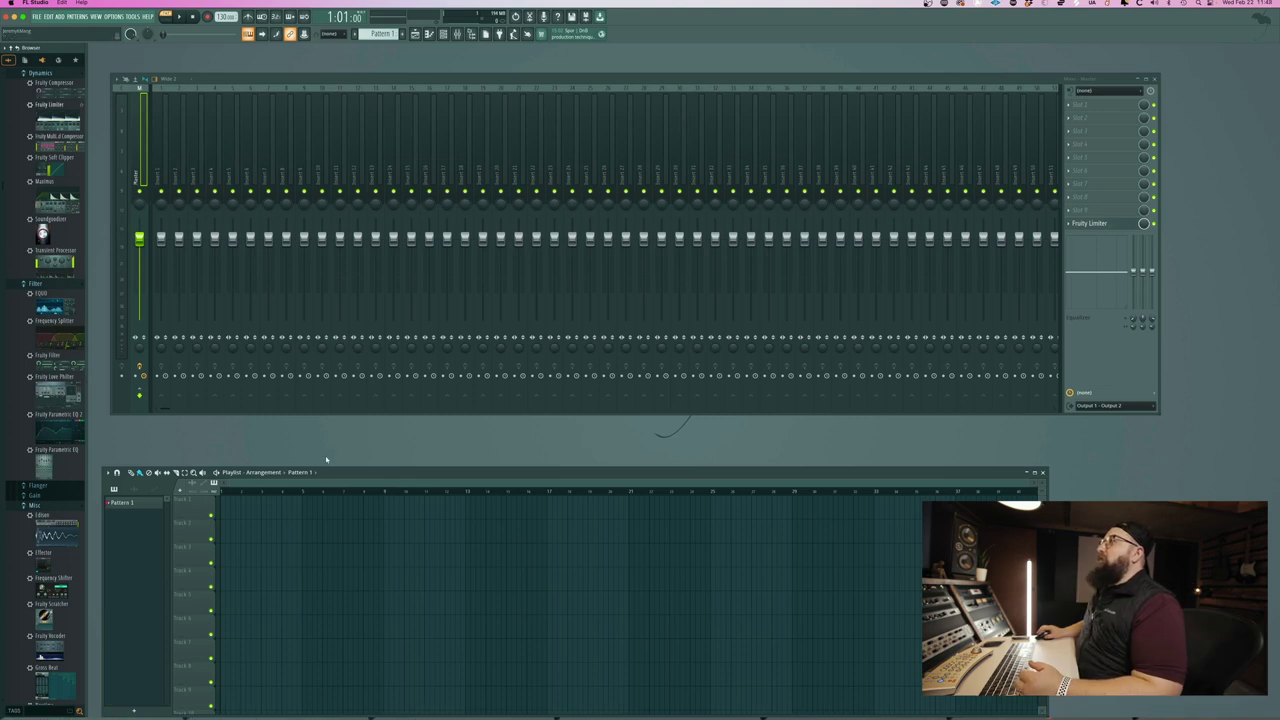
# - Drag all 31 WAV stems from Finder into the Playlist, one stem per track
pyautogui.moveTo(353, 476); pyautogui.dragTo(368, 433)
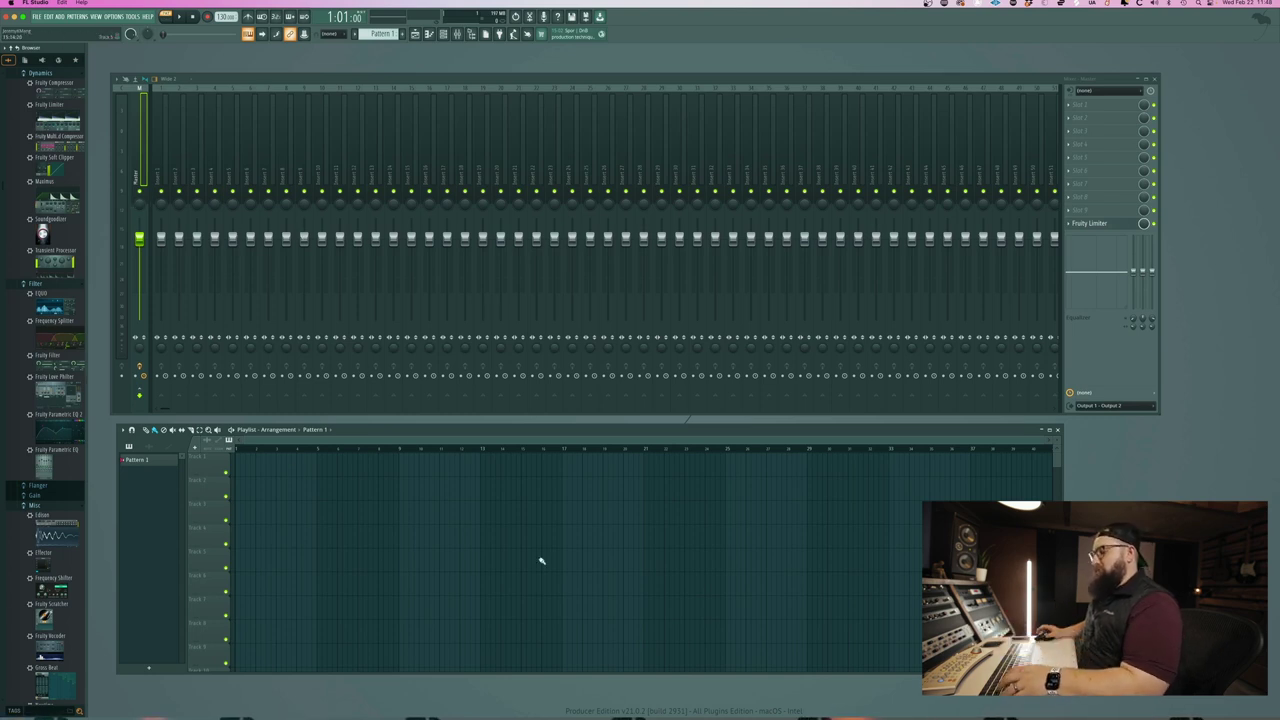
pyautogui.press('super+Tab')
pyautogui.press('super+Tab')
pyautogui.moveTo(688, 441); pyautogui.dragTo(252, 472)
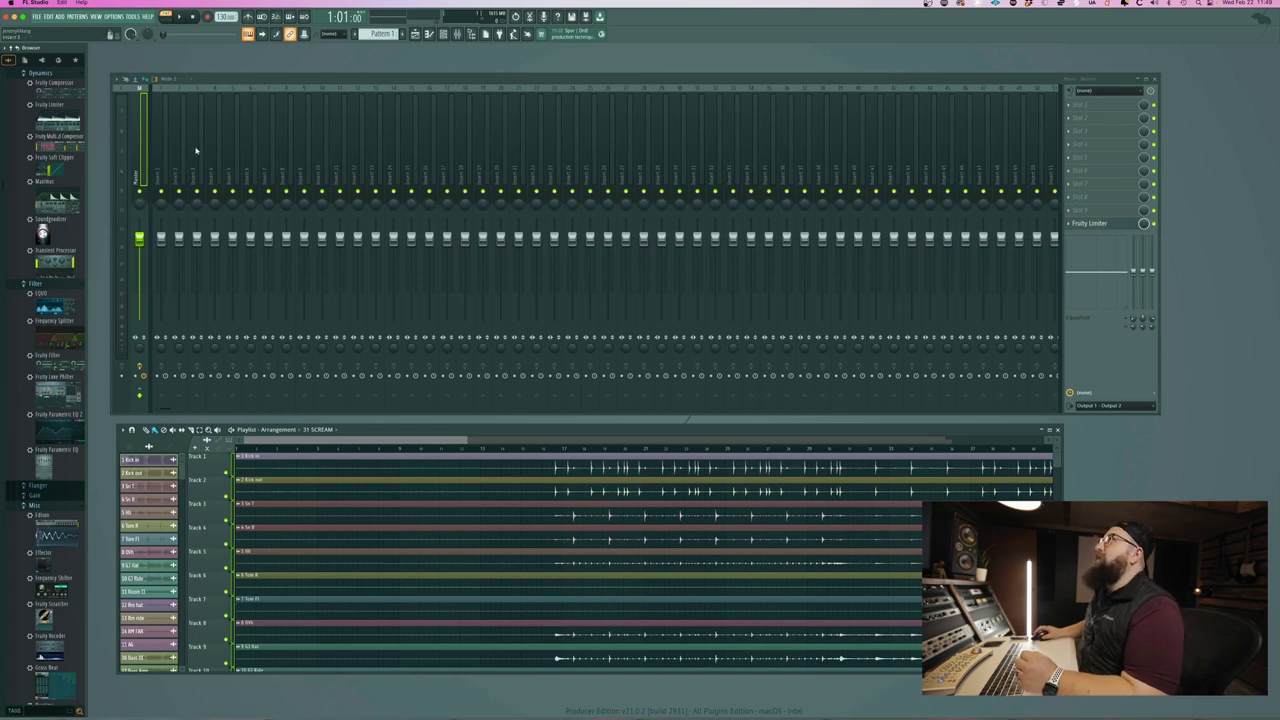
# - Set the tempo to 112 BPM, audition the stems, and enlarge the Playlist over the Mixer
pyautogui.moveTo(226, 17); pyautogui.dragTo(226, 112)
pyautogui.press('super+z')
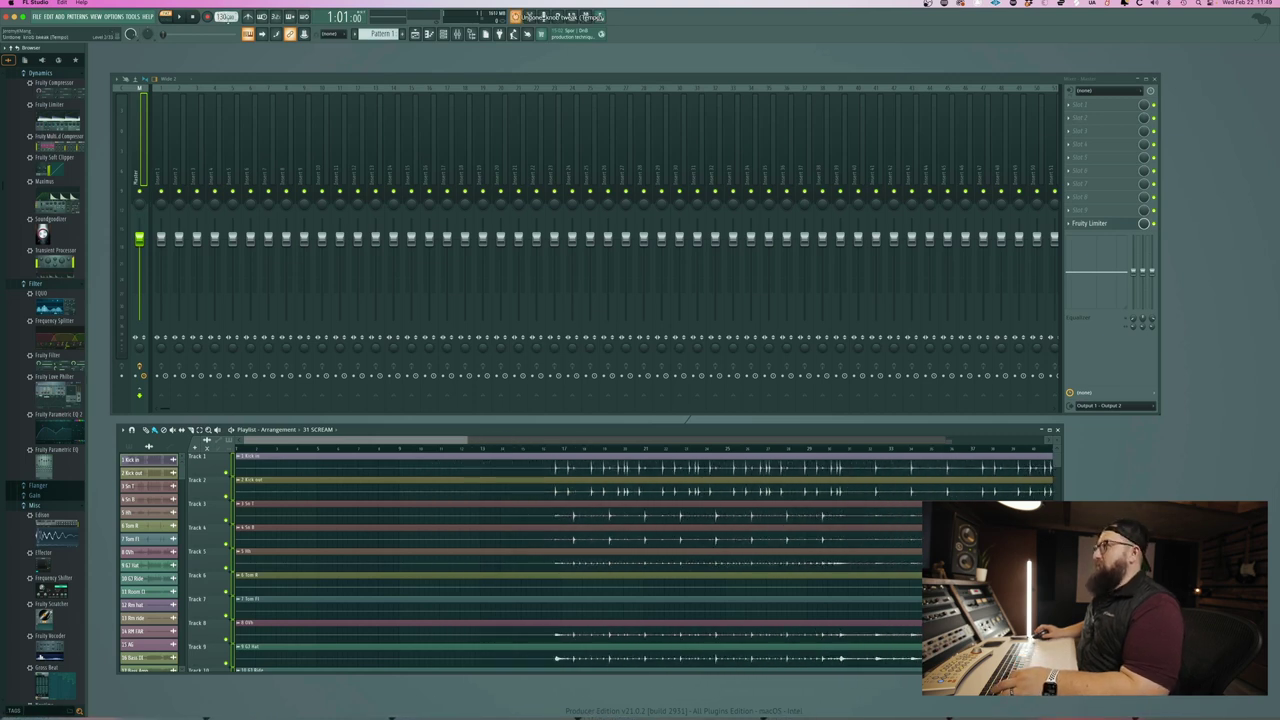
pyautogui.press('space')
pyautogui.press('super+z')
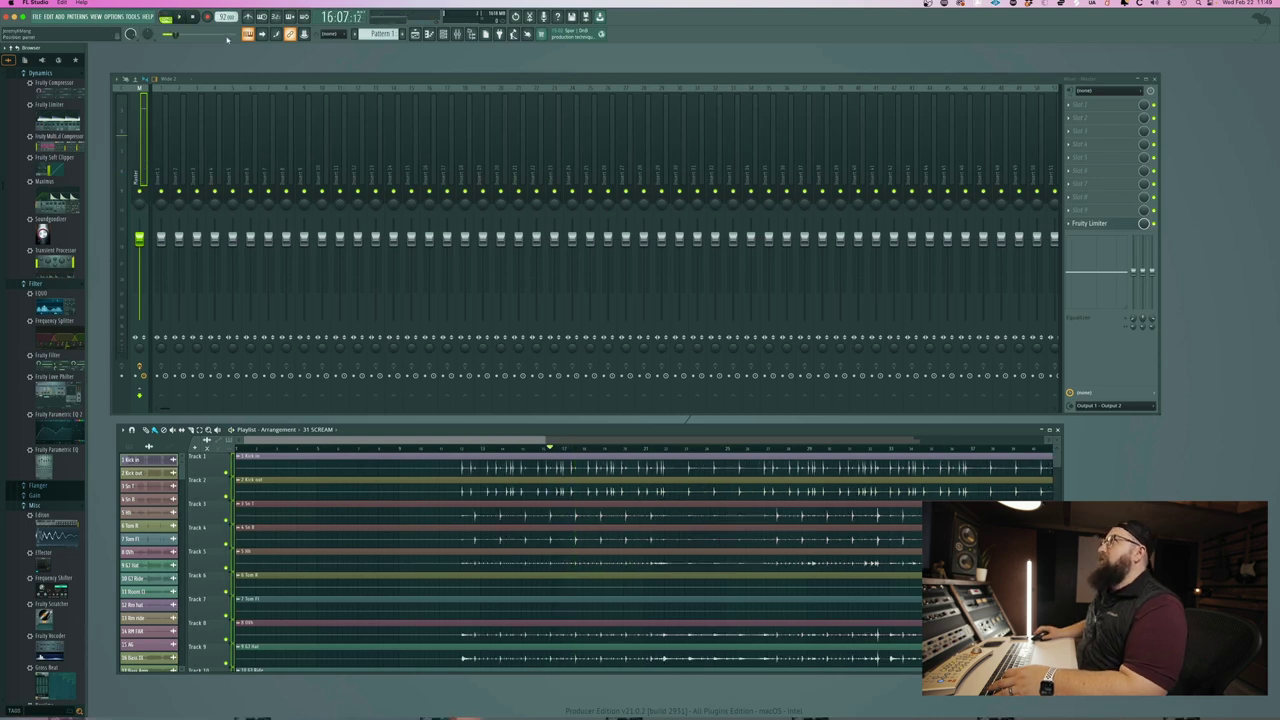
pyautogui.press('super+z')
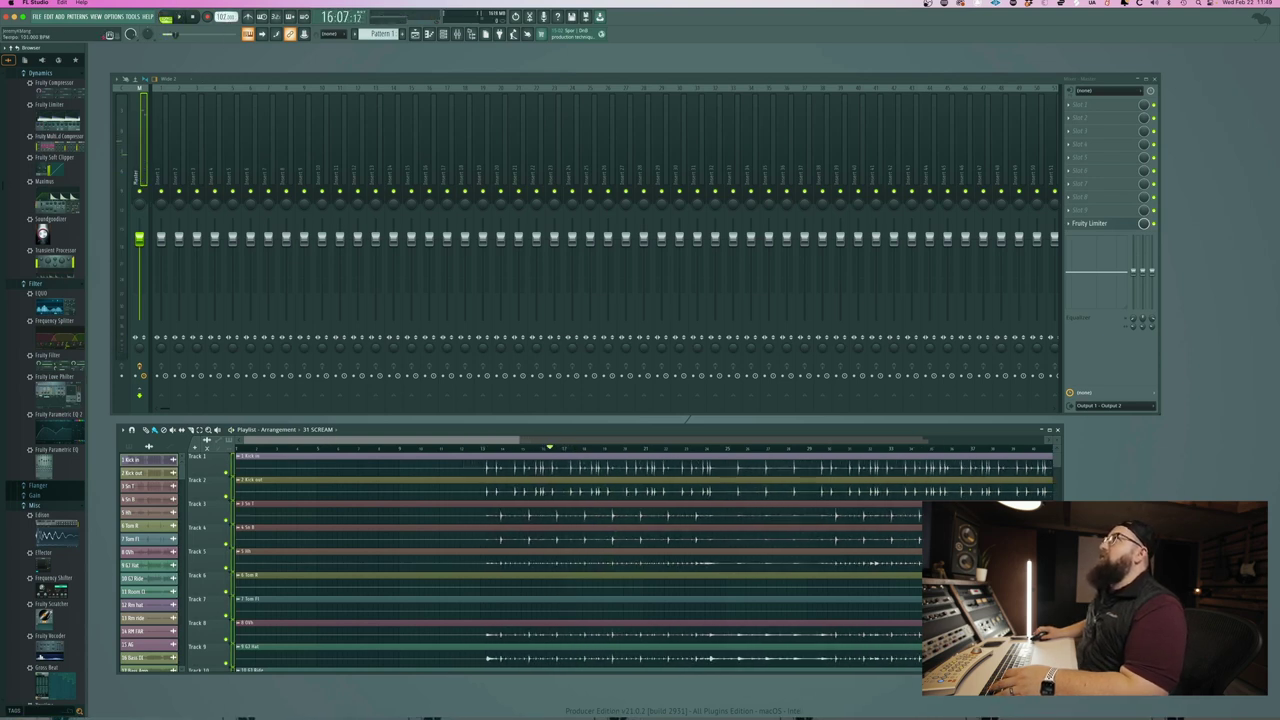
pyautogui.press('super+z')
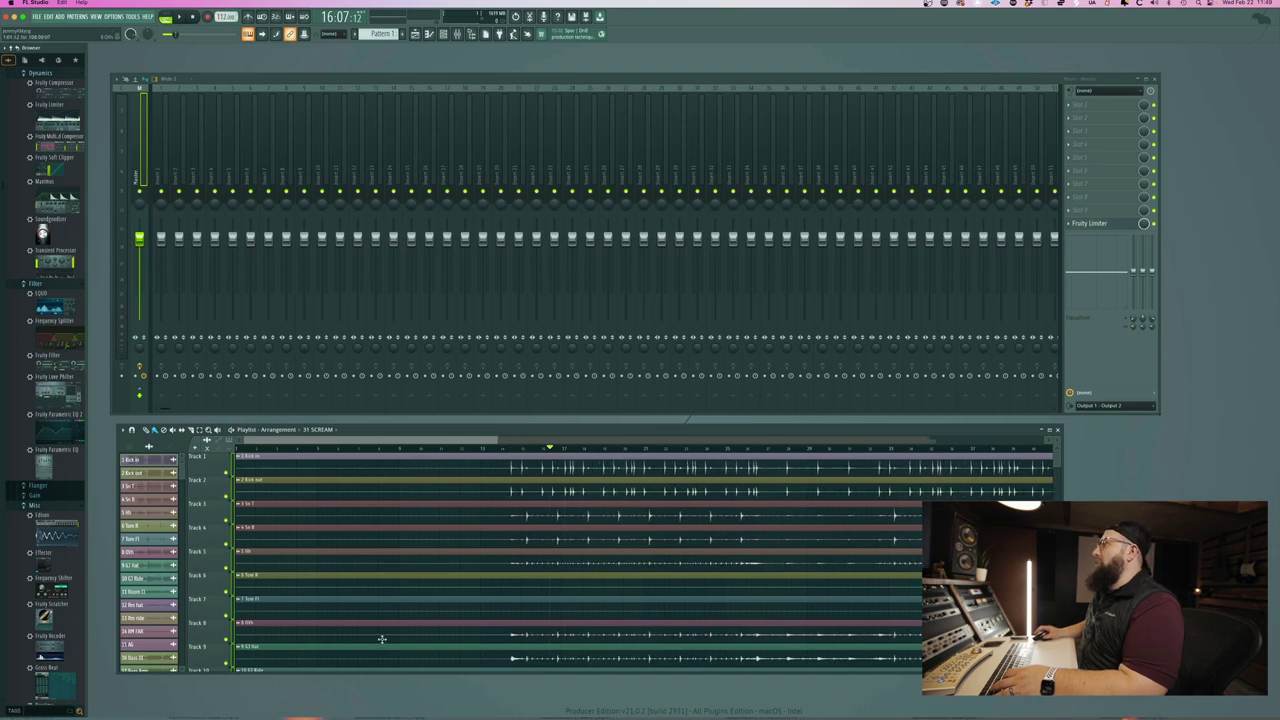
pyautogui.press('space')
pyautogui.press('space')
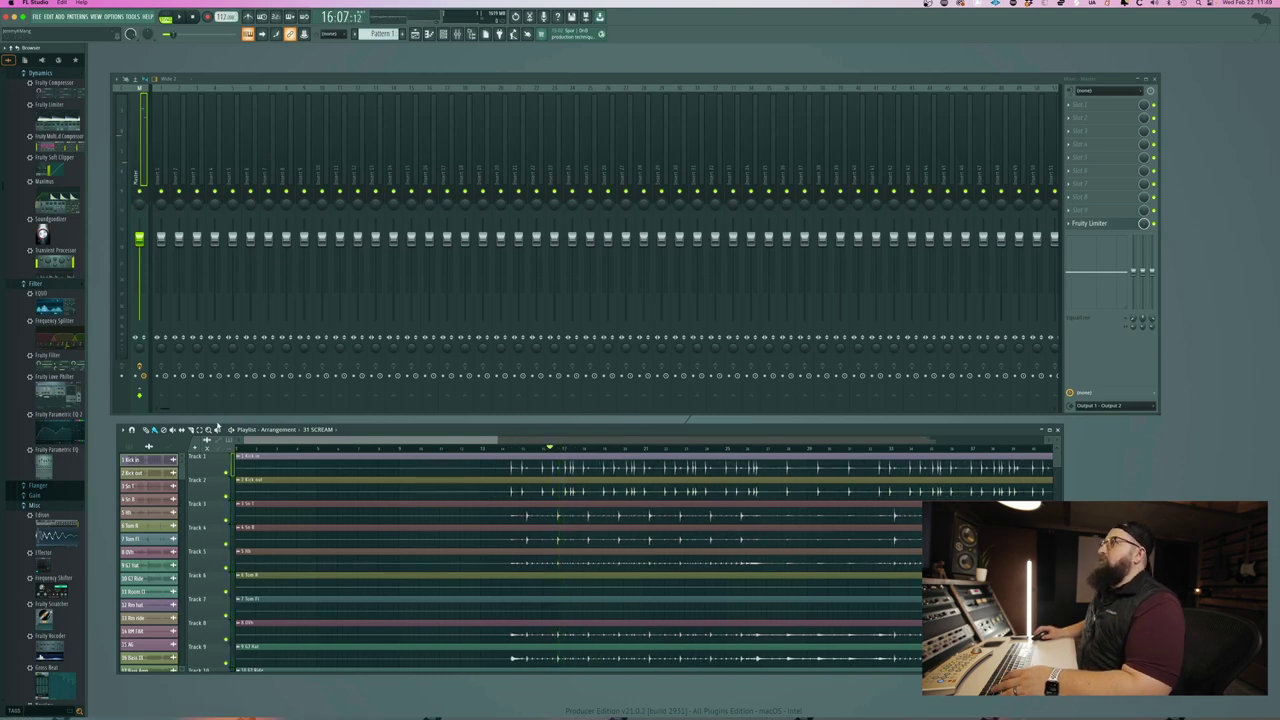
pyautogui.moveTo(688, 422); pyautogui.dragTo(688, 184)
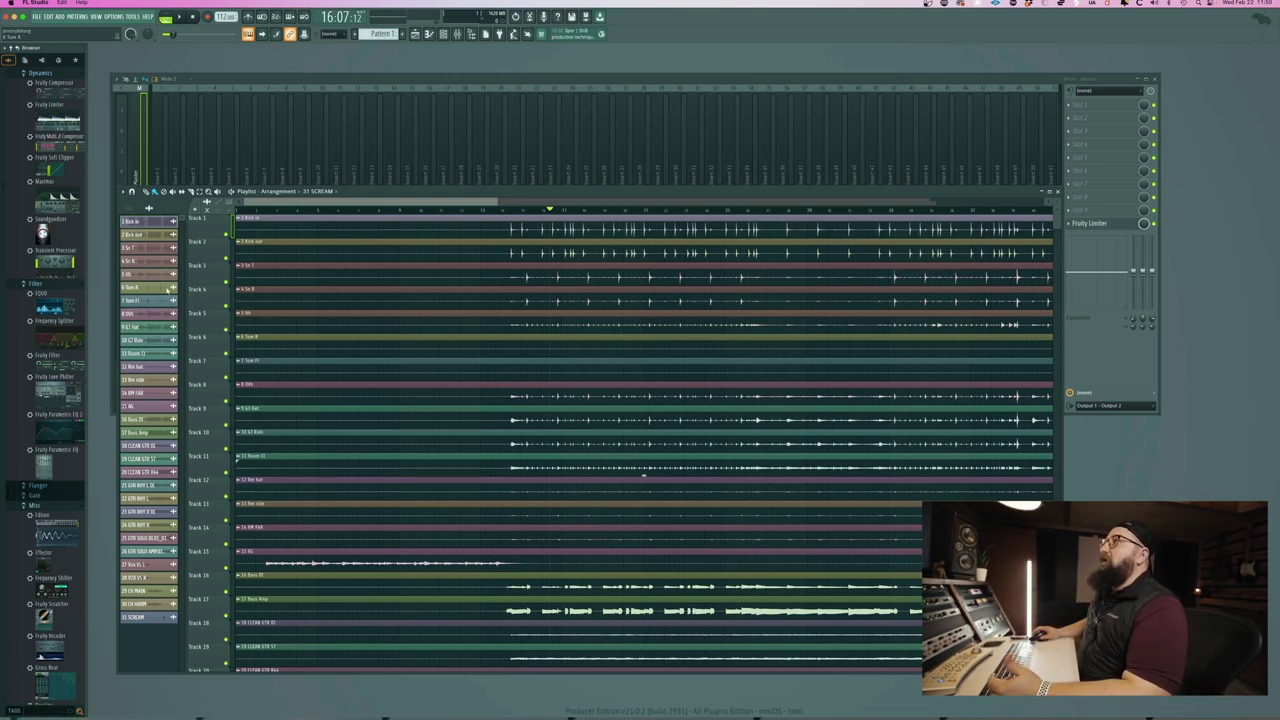
# - Route all Playlist tracks to consecutive mixer inserts
pyautogui.rightClick(208, 219)
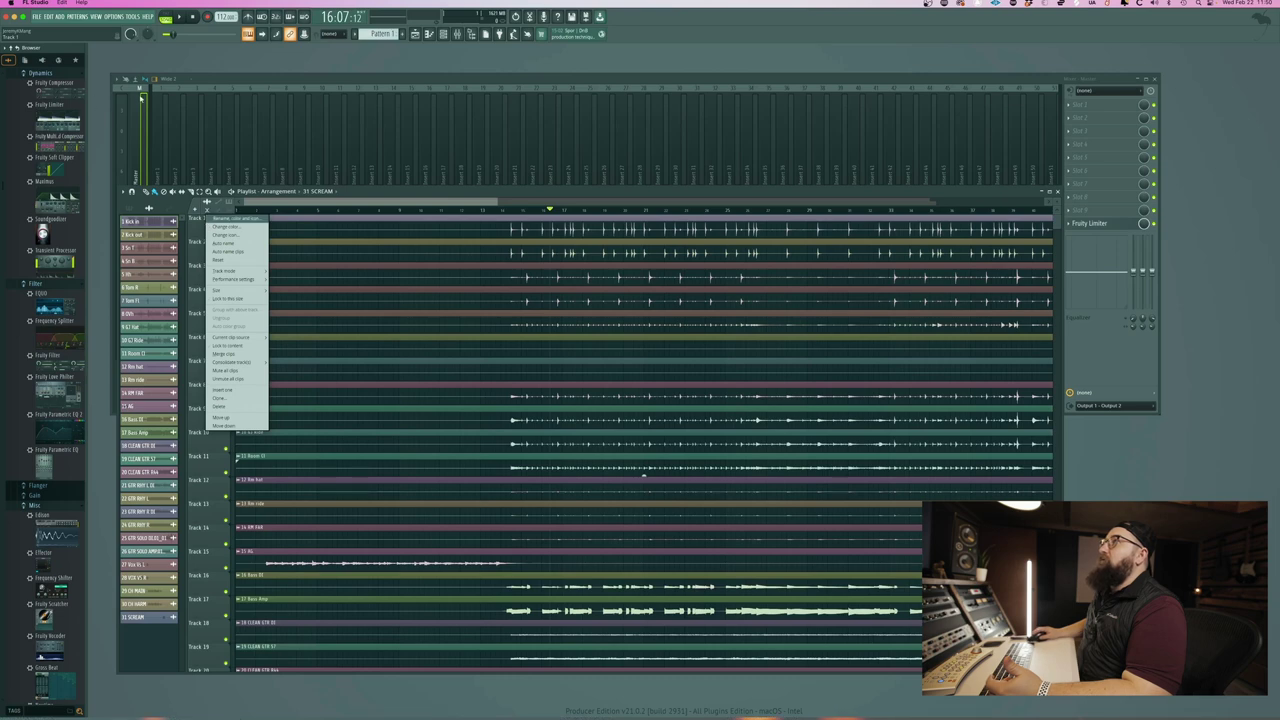
pyautogui.click(197, 476)
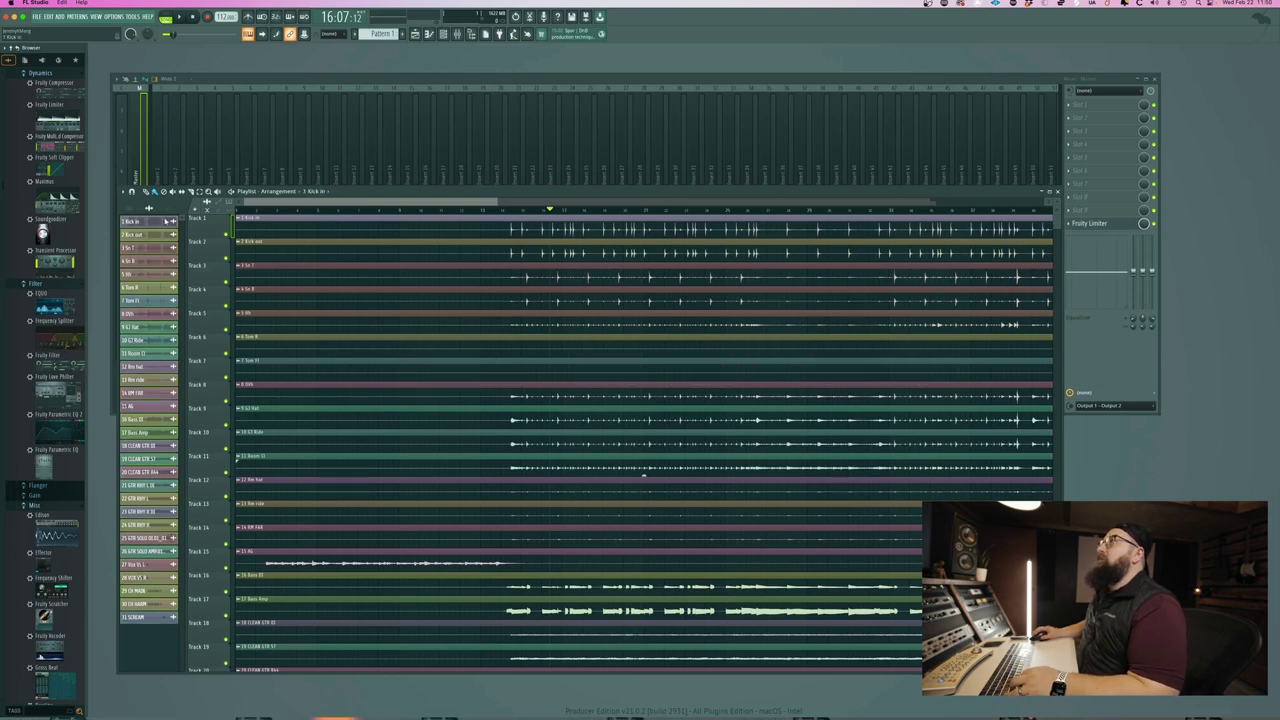
pyautogui.rightClick(199, 226)
pyautogui.scroll(-5, 205, 450)
pyautogui.rightClick(210, 498)
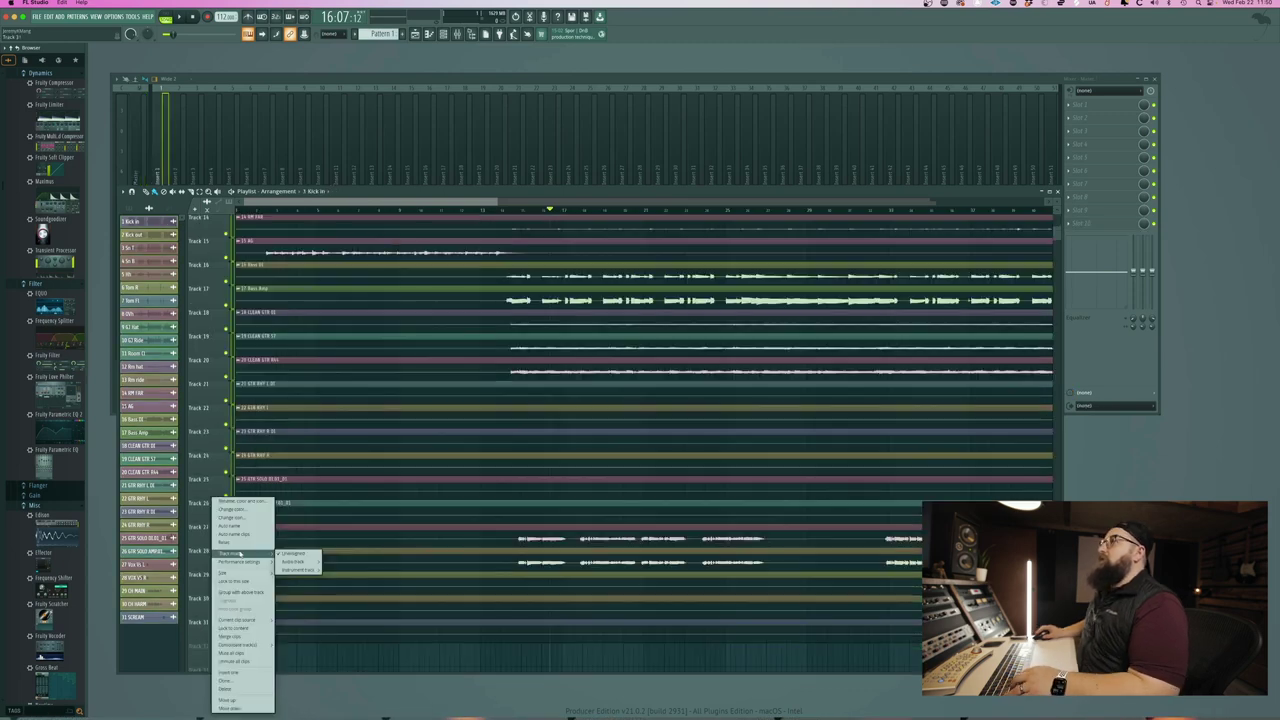
pyautogui.moveTo(292, 563)
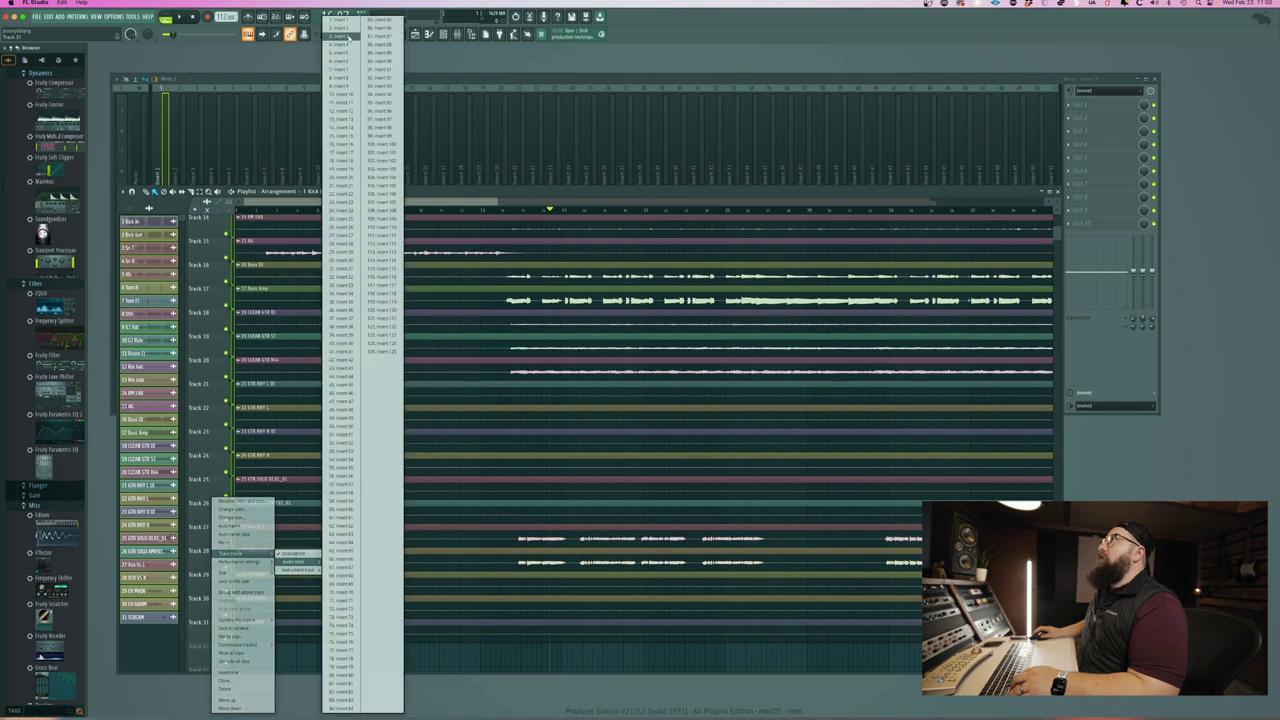
pyautogui.click(342, 20)
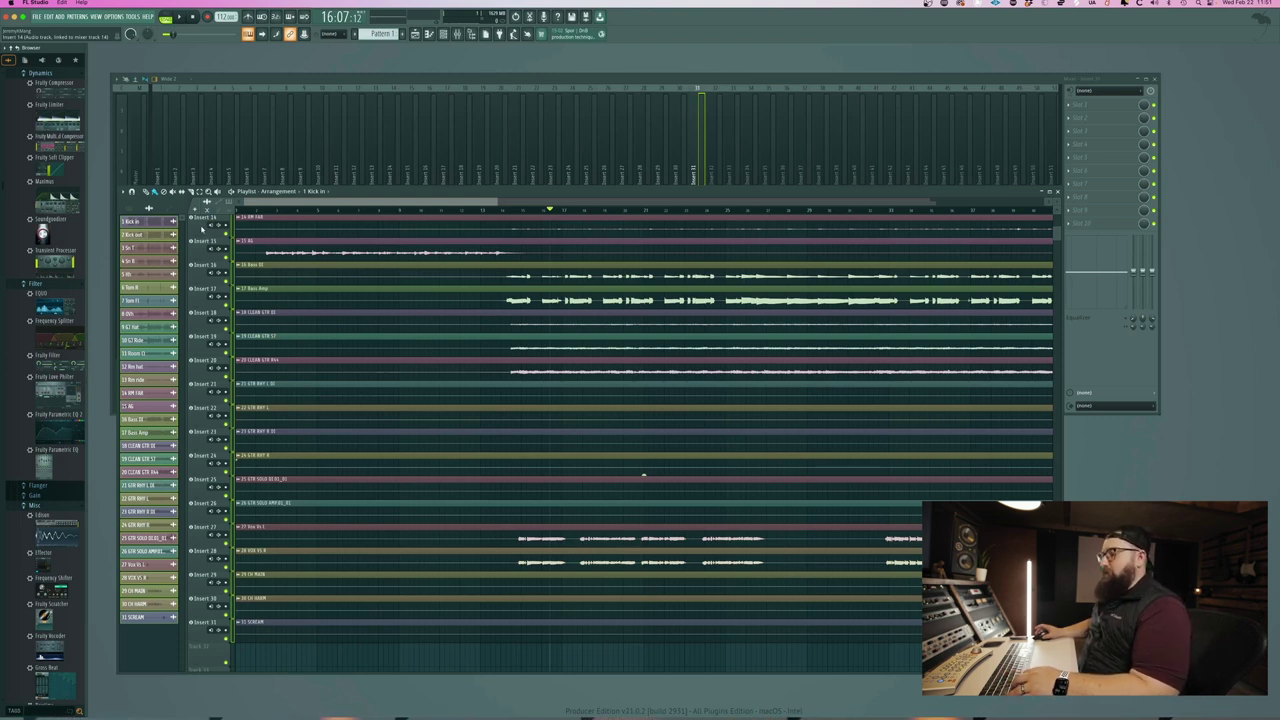
# - Copy the track names and colours to the mixer inserts and shrink the Playlist
pyautogui.rightClick(200, 228)
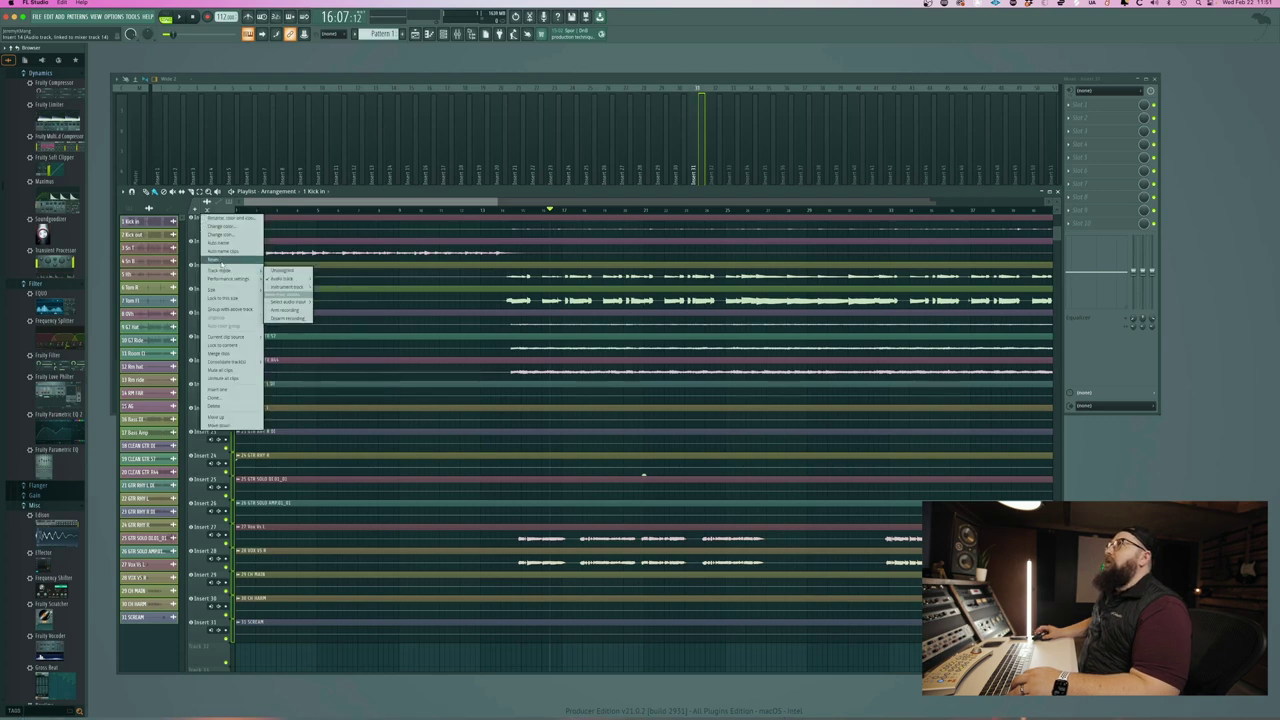
pyautogui.click(225, 245)
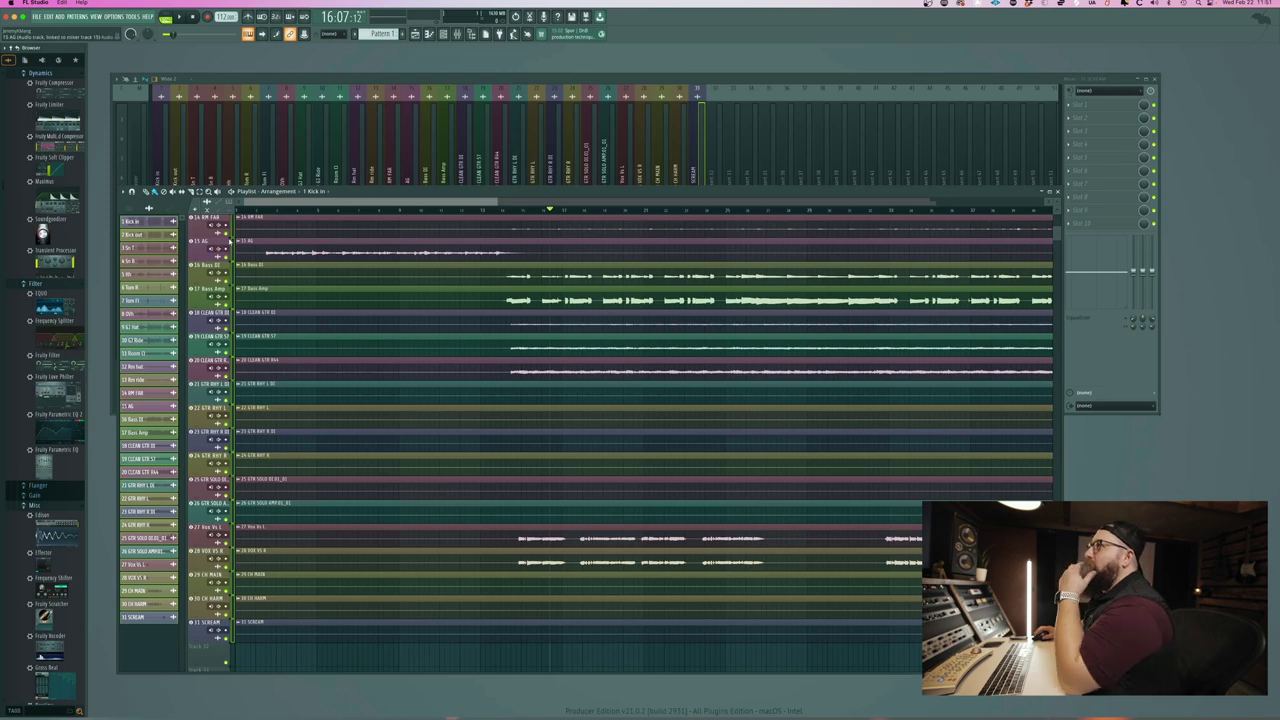
pyautogui.moveTo(400, 188); pyautogui.dragTo(400, 432)
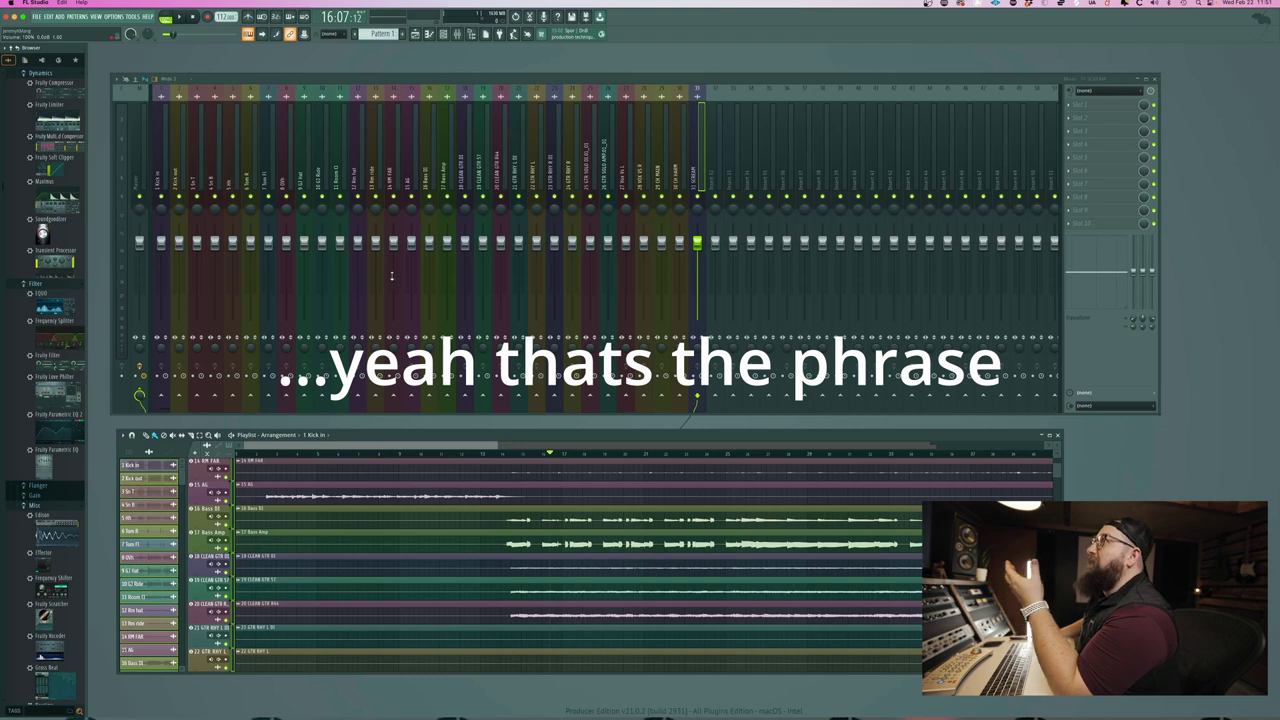
pyautogui.click(139, 90)
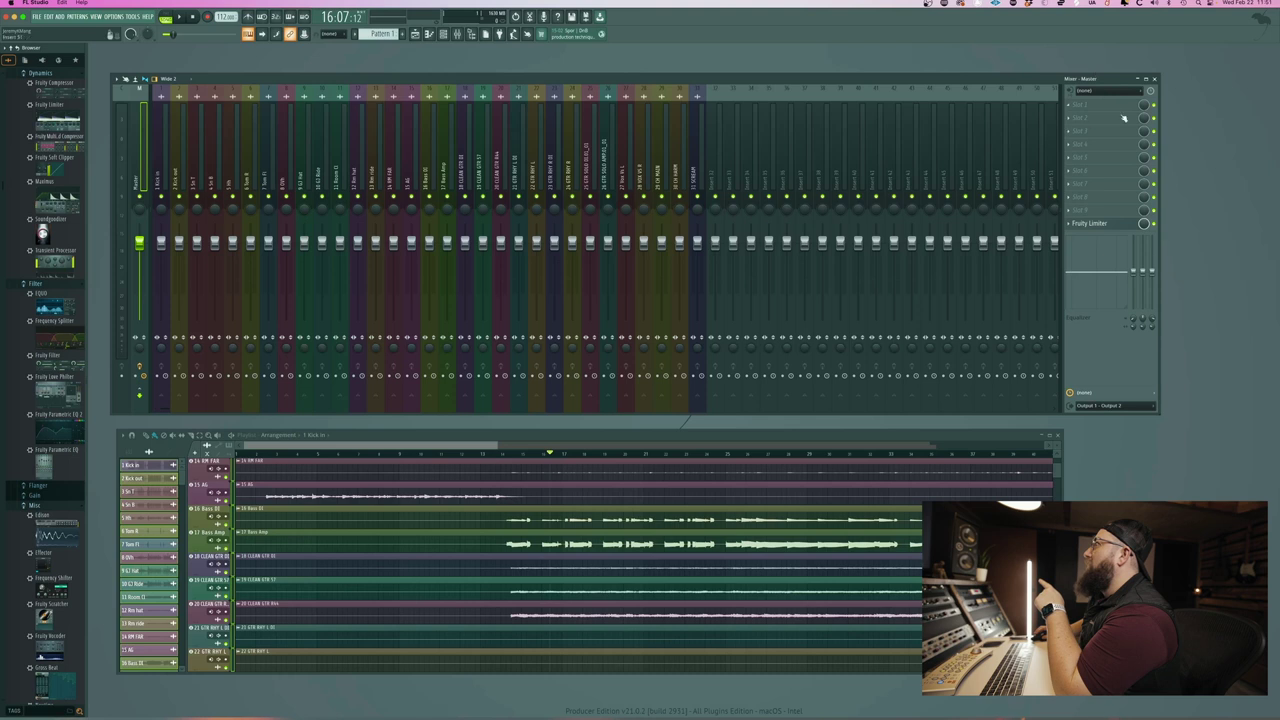
pyautogui.click(469, 114)
pyautogui.click(523, 125)
pyautogui.click(555, 125)
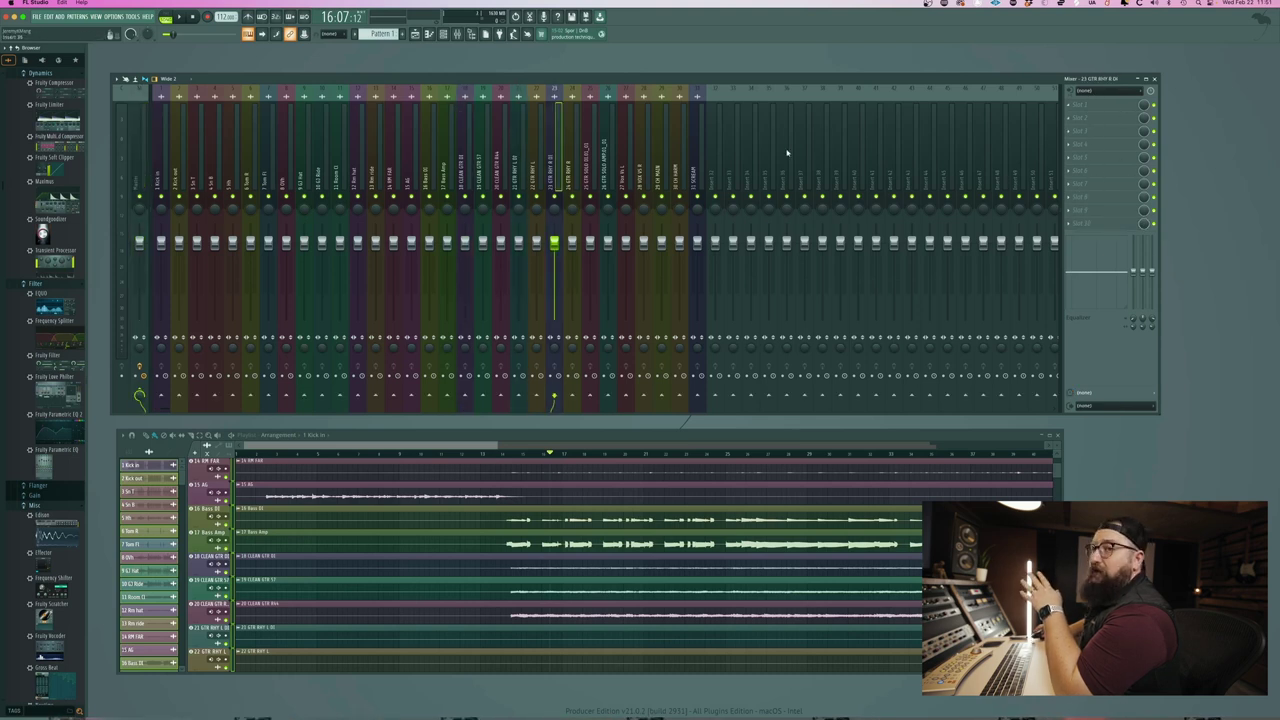
pyautogui.click(141, 123)
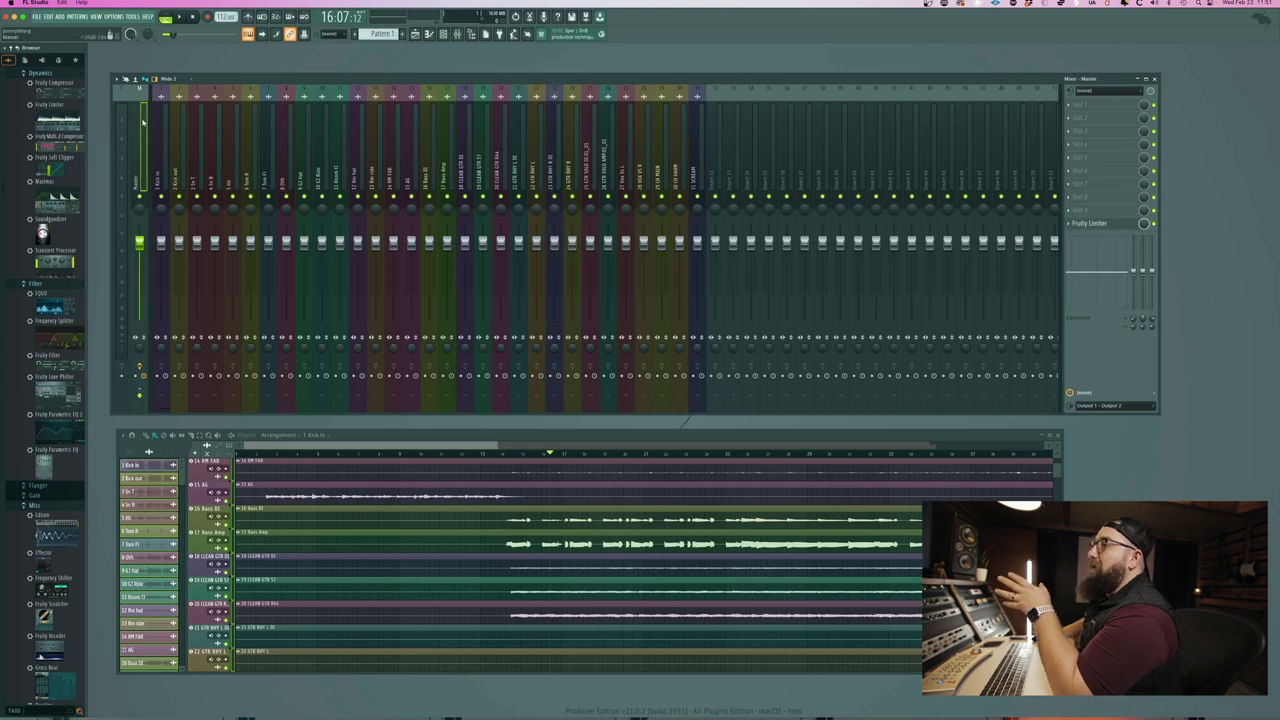
# - Load Source-Nexus into an empty Master effect slot
pyautogui.click(1081, 214)
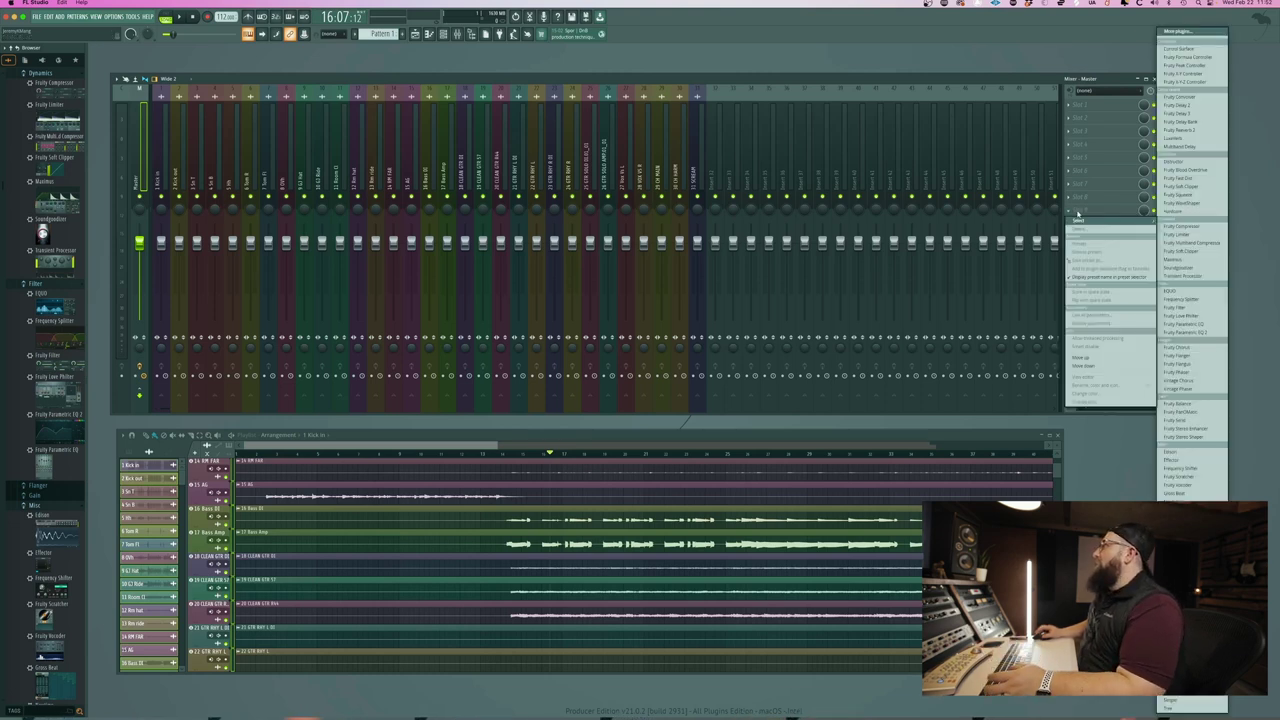
pyautogui.click(1218, 31)
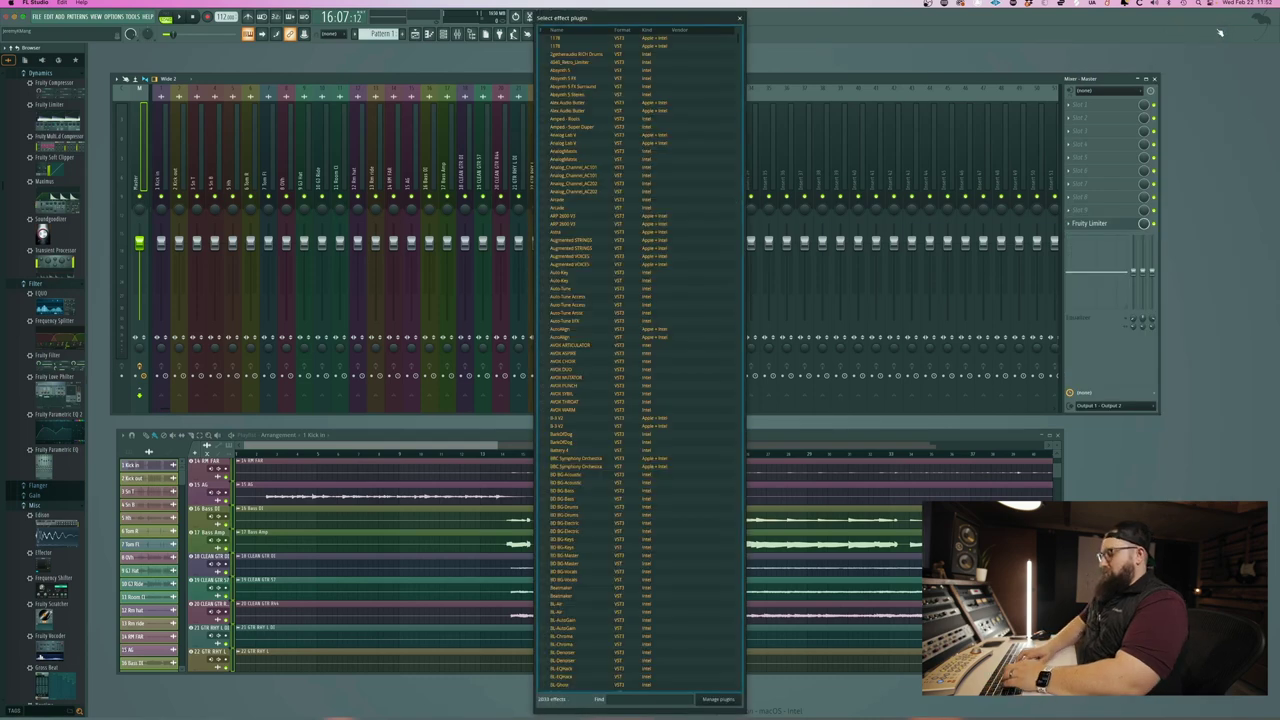
pyautogui.press('Return')
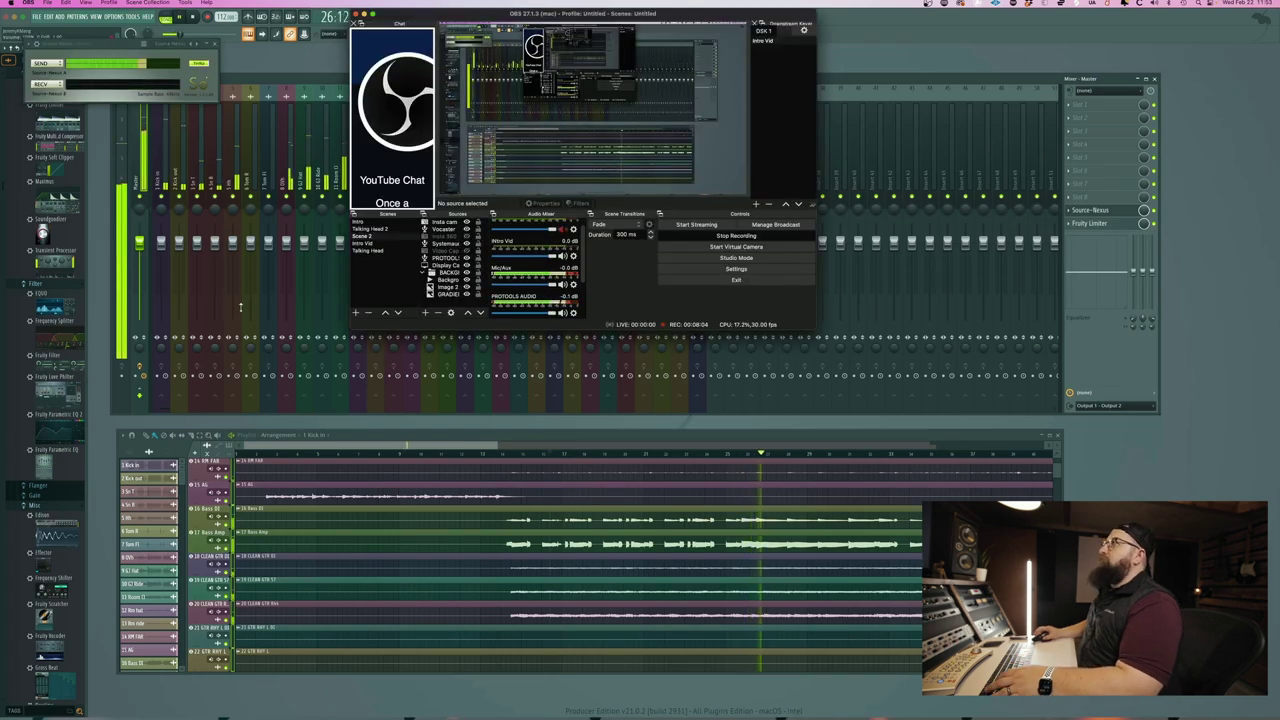
pyautogui.click(231, 308)
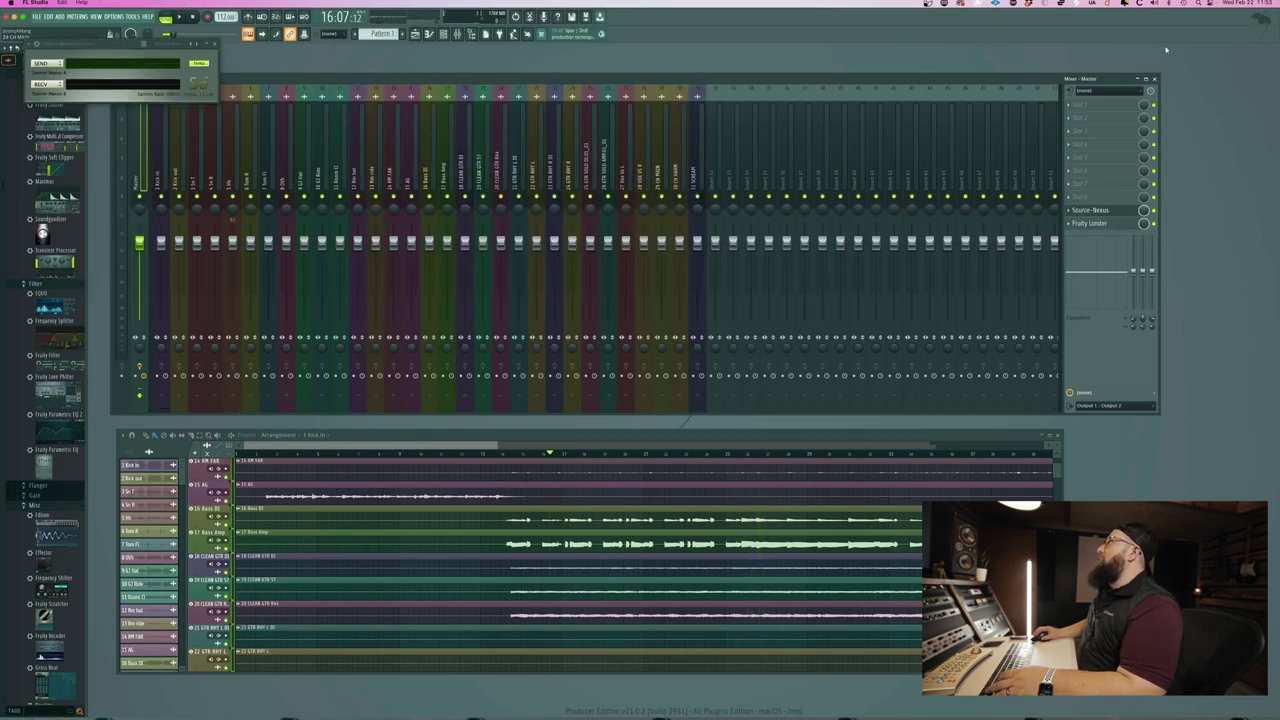
# - Load FabFilter Pro-Q 3 into the first Master slot and play the mix
pyautogui.click(1078, 107)
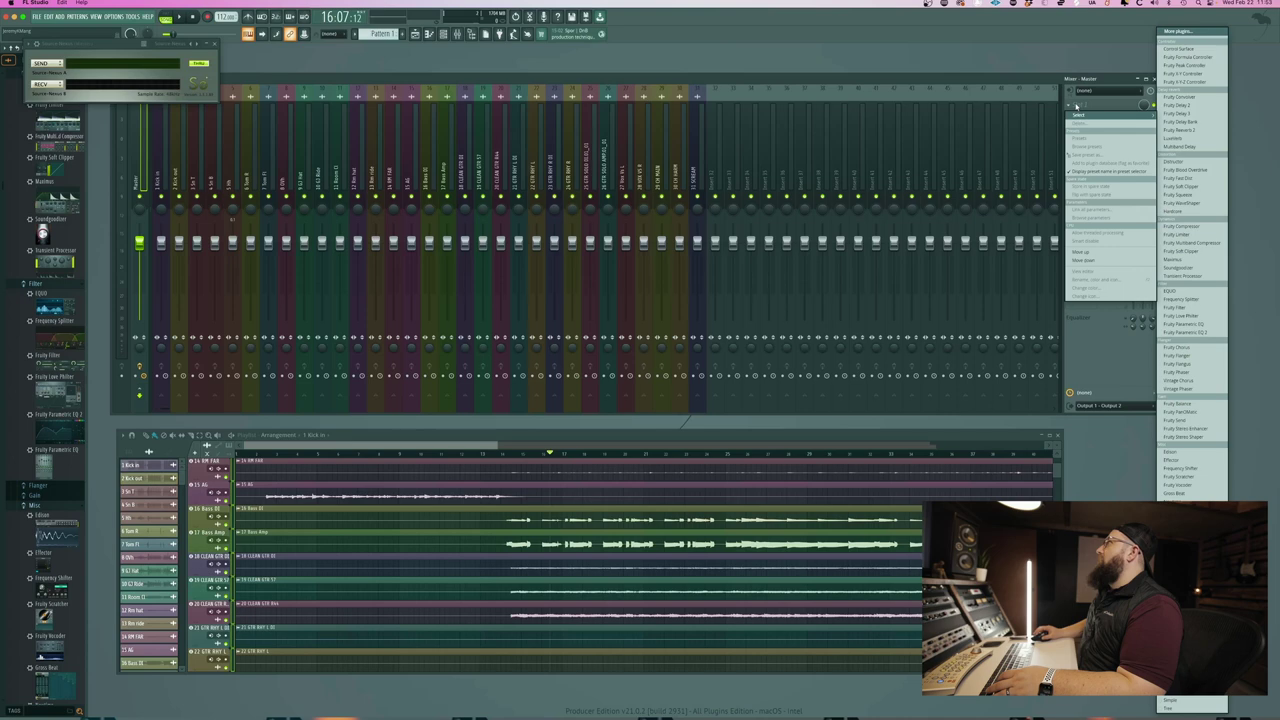
pyautogui.click(1176, 32)
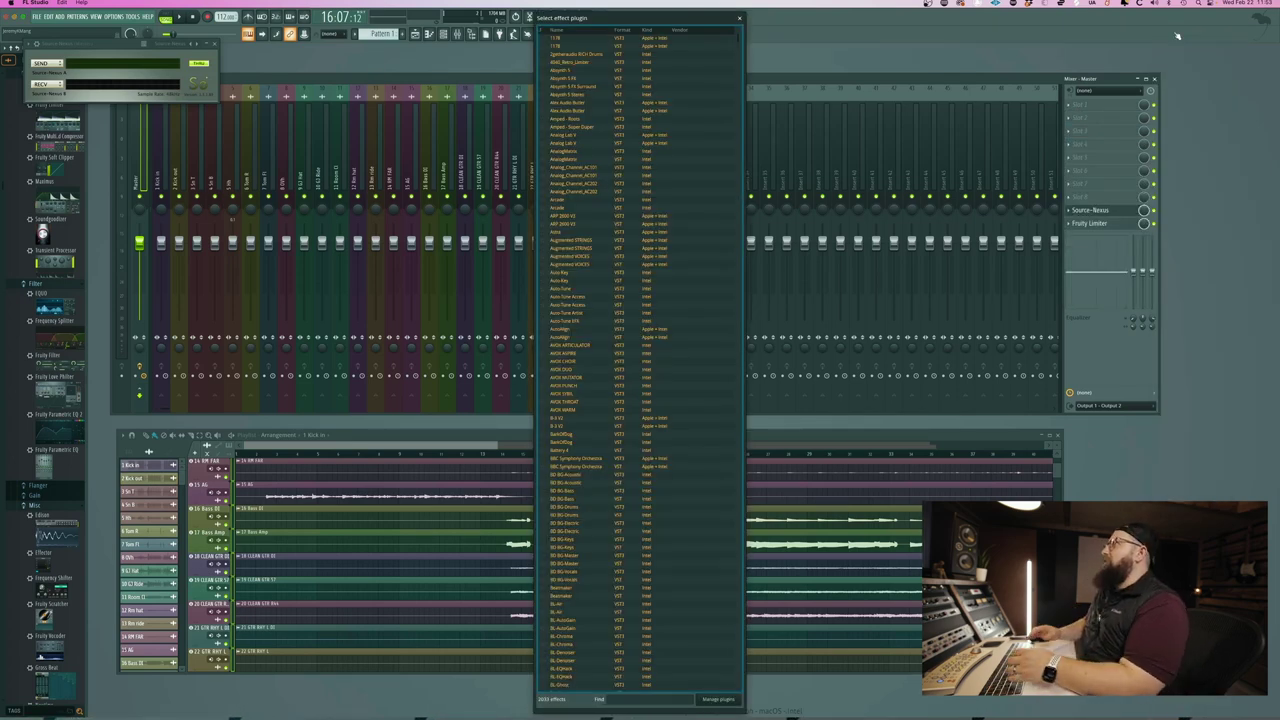
pyautogui.write('fab')
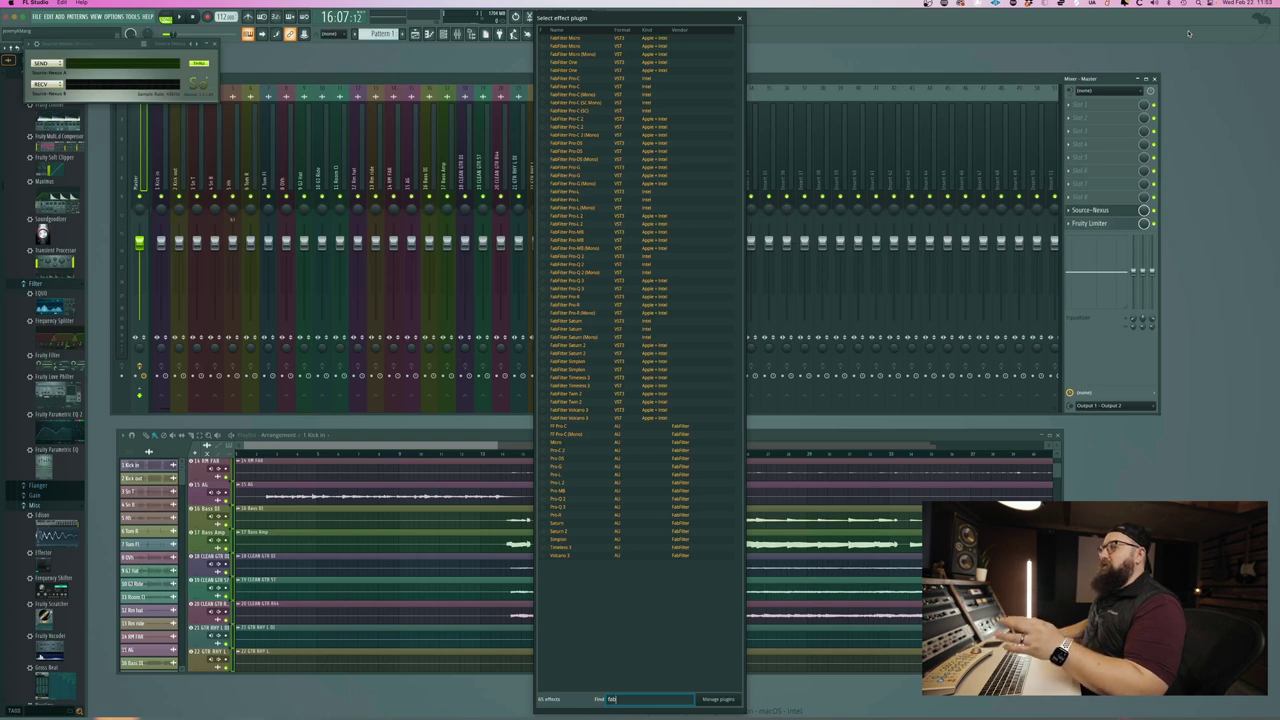
pyautogui.doubleClick(576, 281)
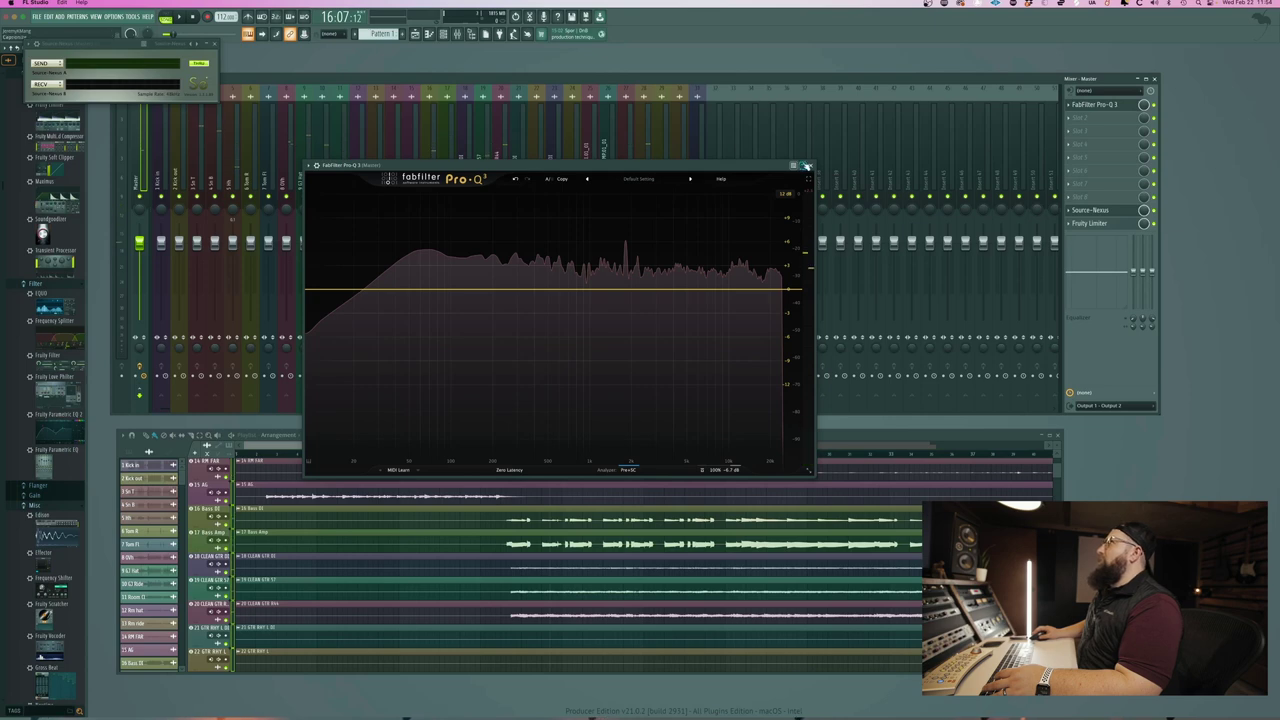
pyautogui.click(810, 166)
pyautogui.press('space')
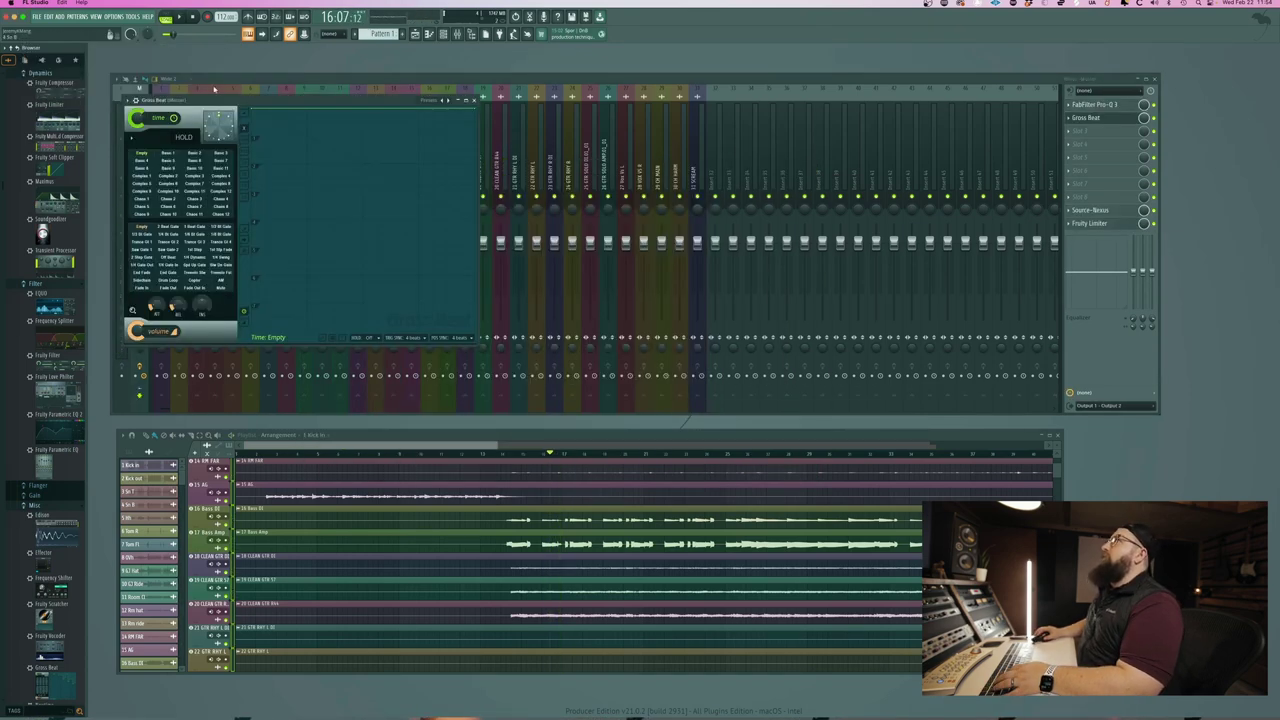
# - Replace Gross Beat in its Master slot with the bx_townhouse Buss Compressor
pyautogui.click(475, 100)
pyautogui.click(1073, 118)
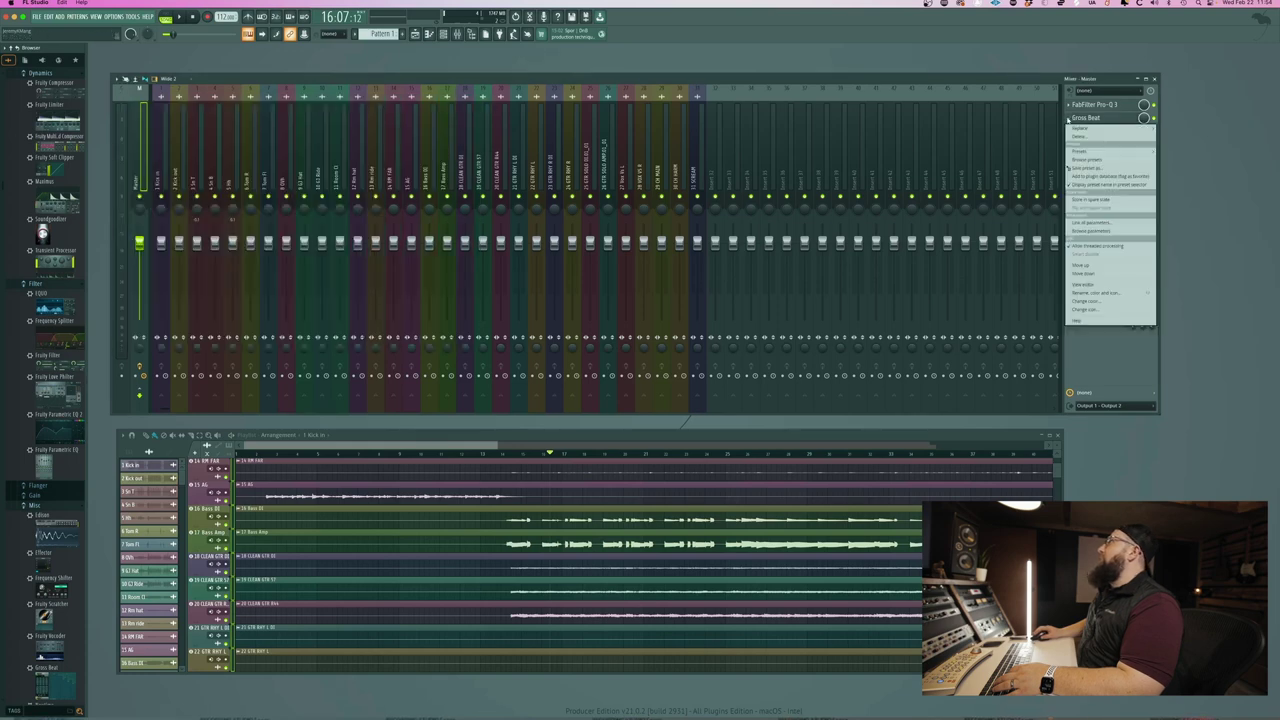
pyautogui.click(1083, 55)
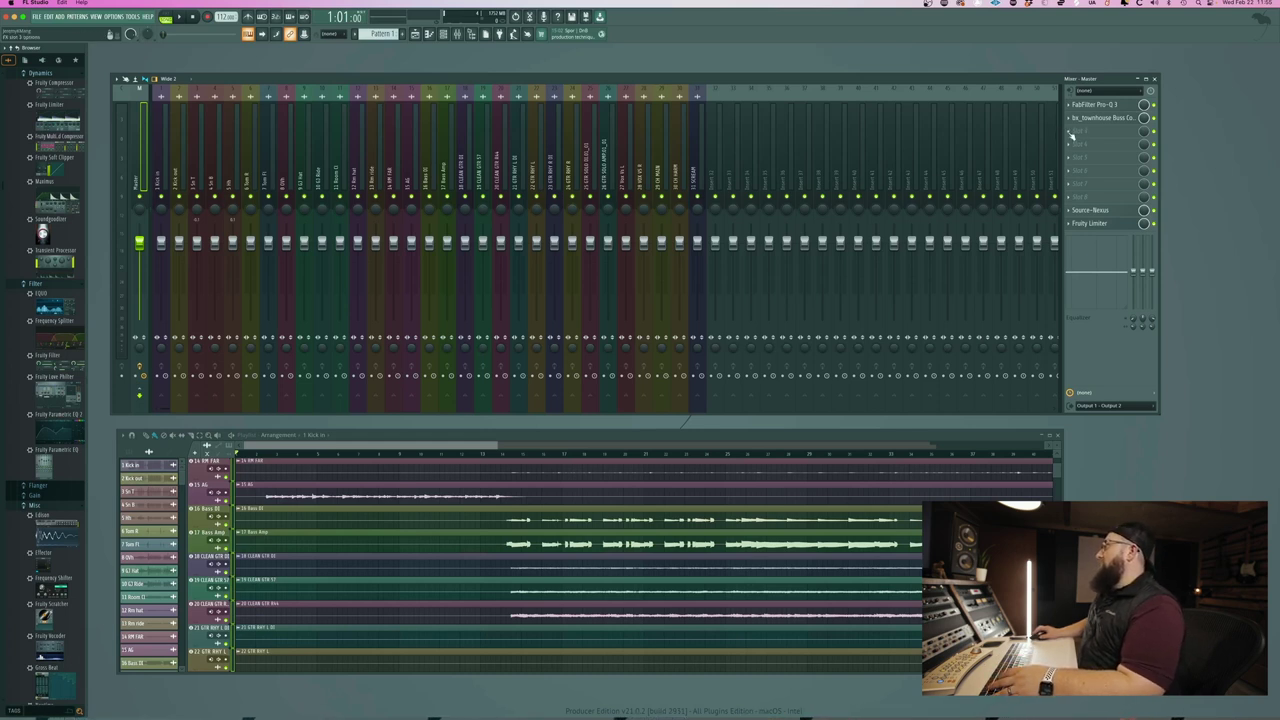
# - Load FabFilter Pro-L 2 into an empty Master slot from a 'fab' search
pyautogui.click(1071, 133)
pyautogui.click(1190, 150)
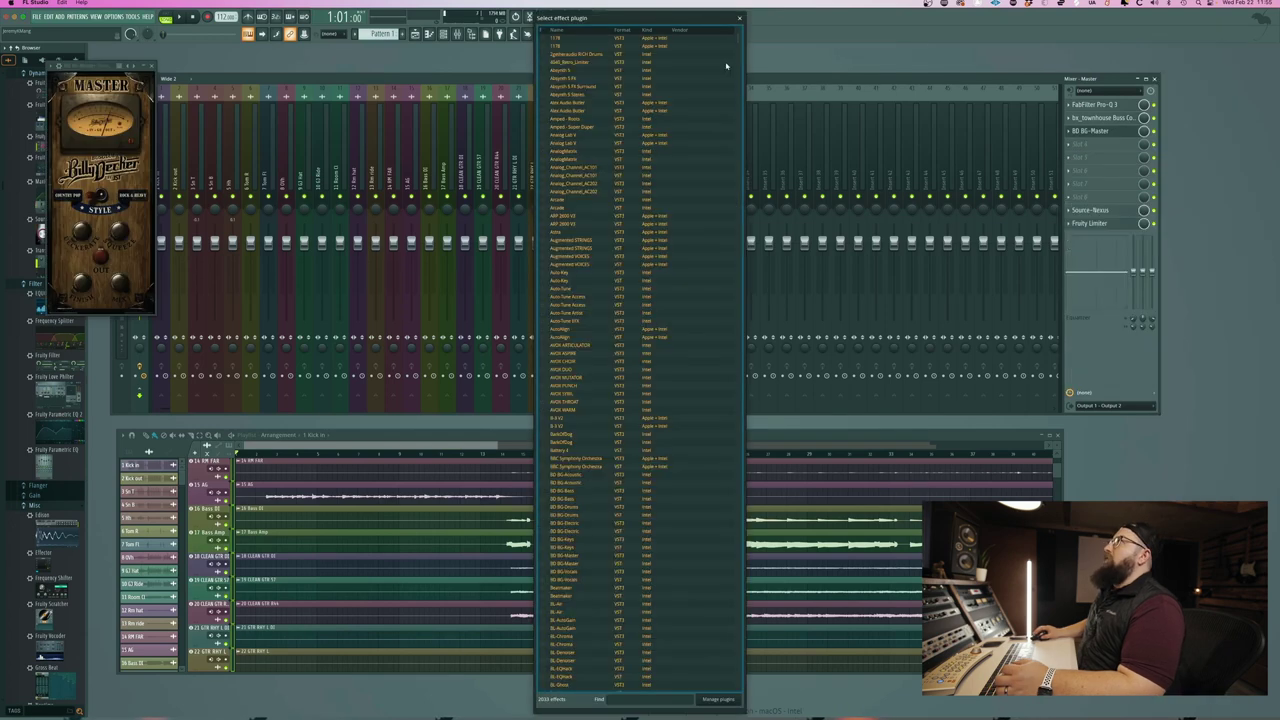
pyautogui.write('fab')
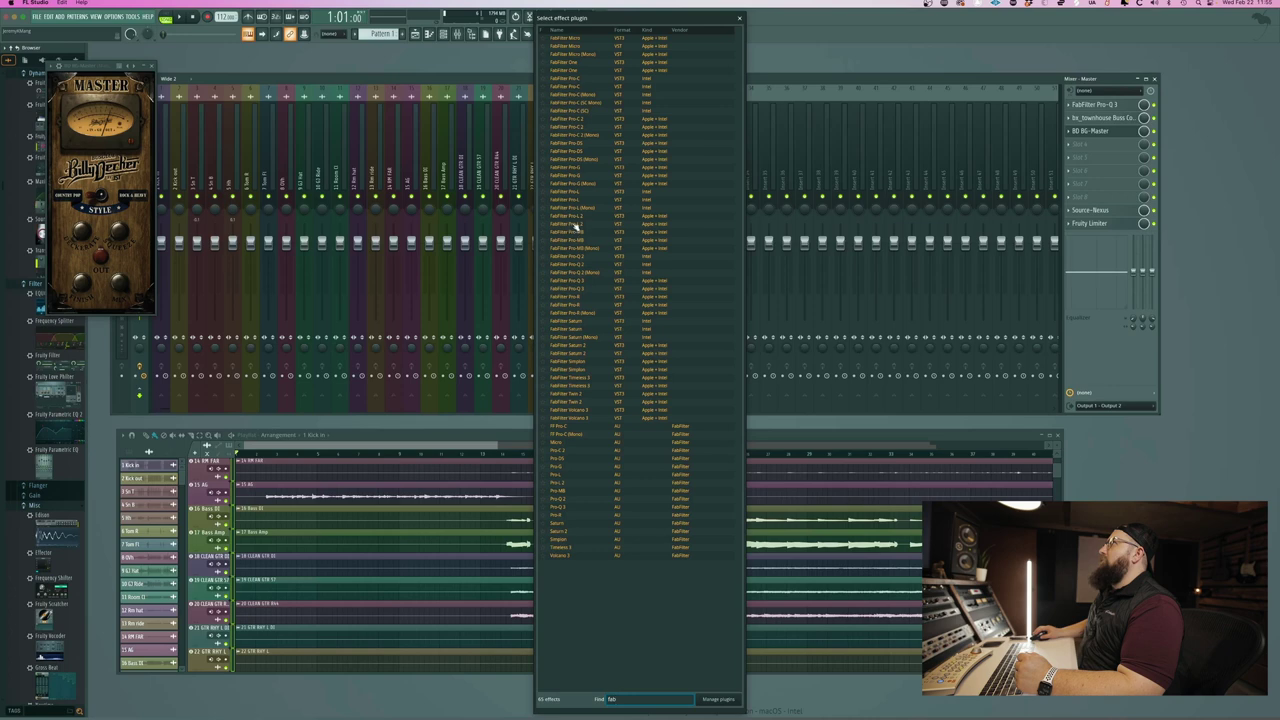
pyautogui.doubleClick(574, 219)
pyautogui.moveTo(55, 398); pyautogui.dragTo(80, 375)
pyautogui.moveTo(126, 333)
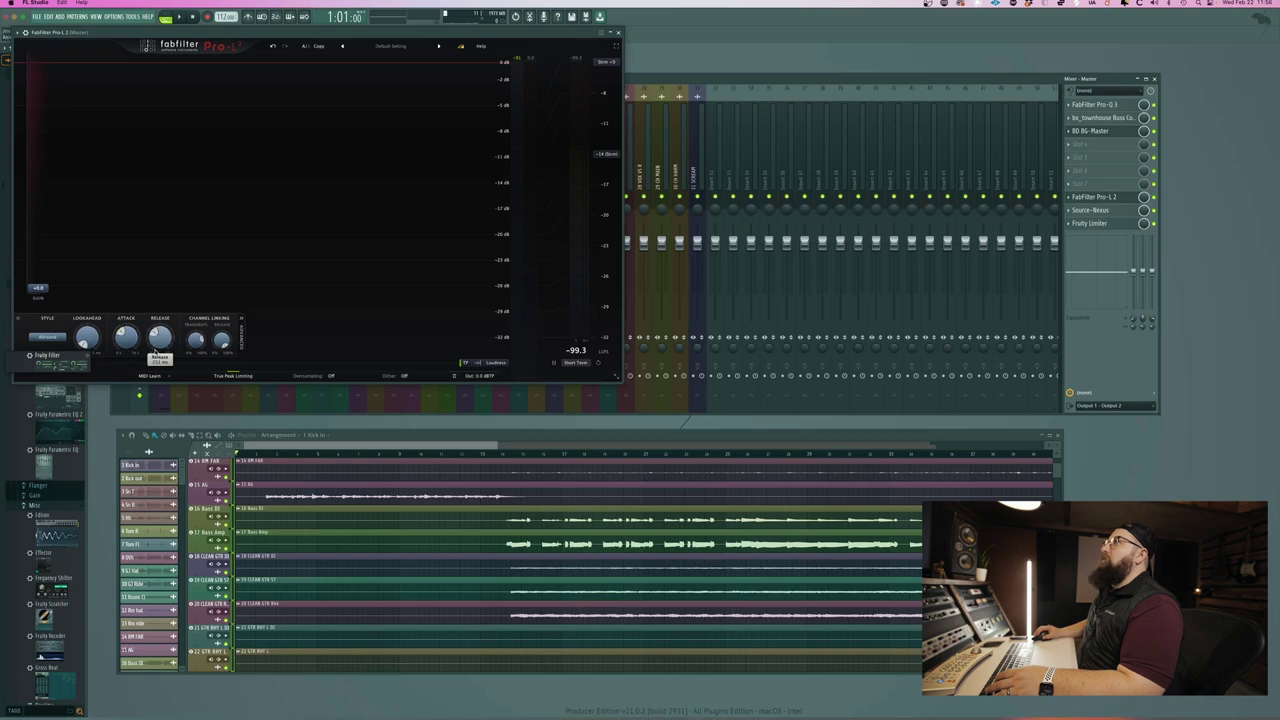
pyautogui.moveTo(192, 344)
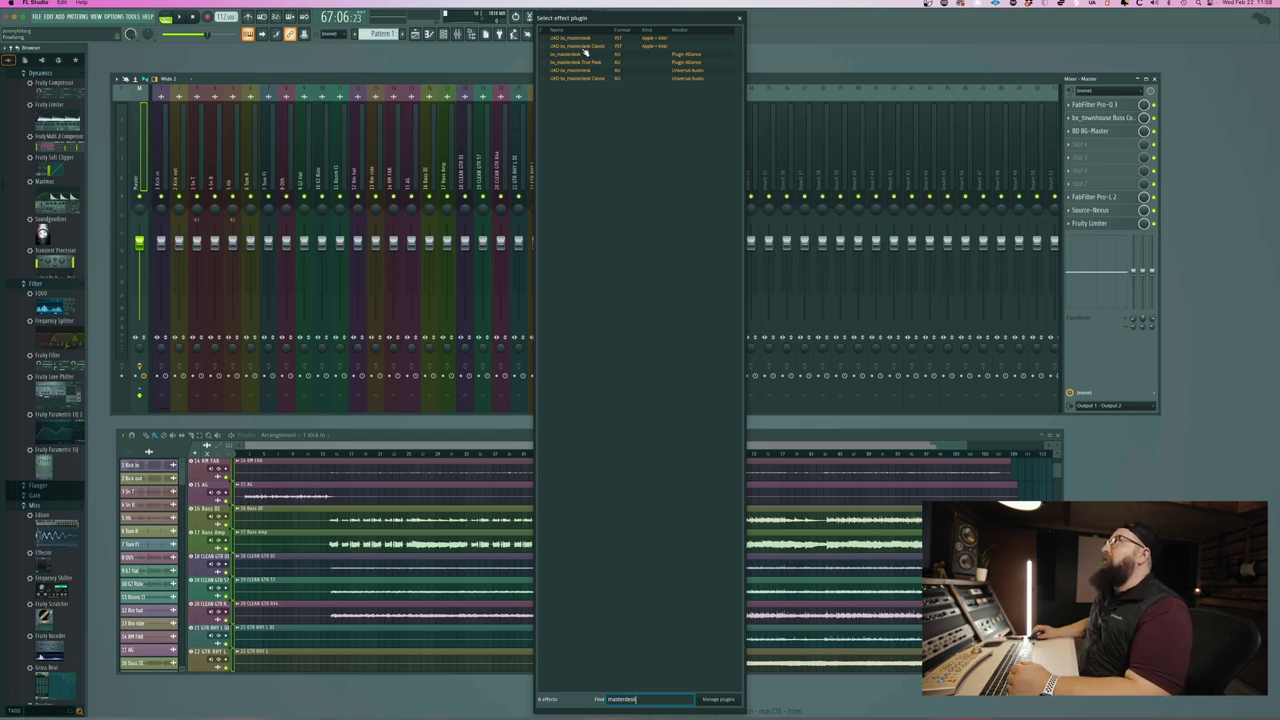
# - Load bx_masterdesk on the Master and raise its Volume while the song plays
pyautogui.doubleClick(585, 53)
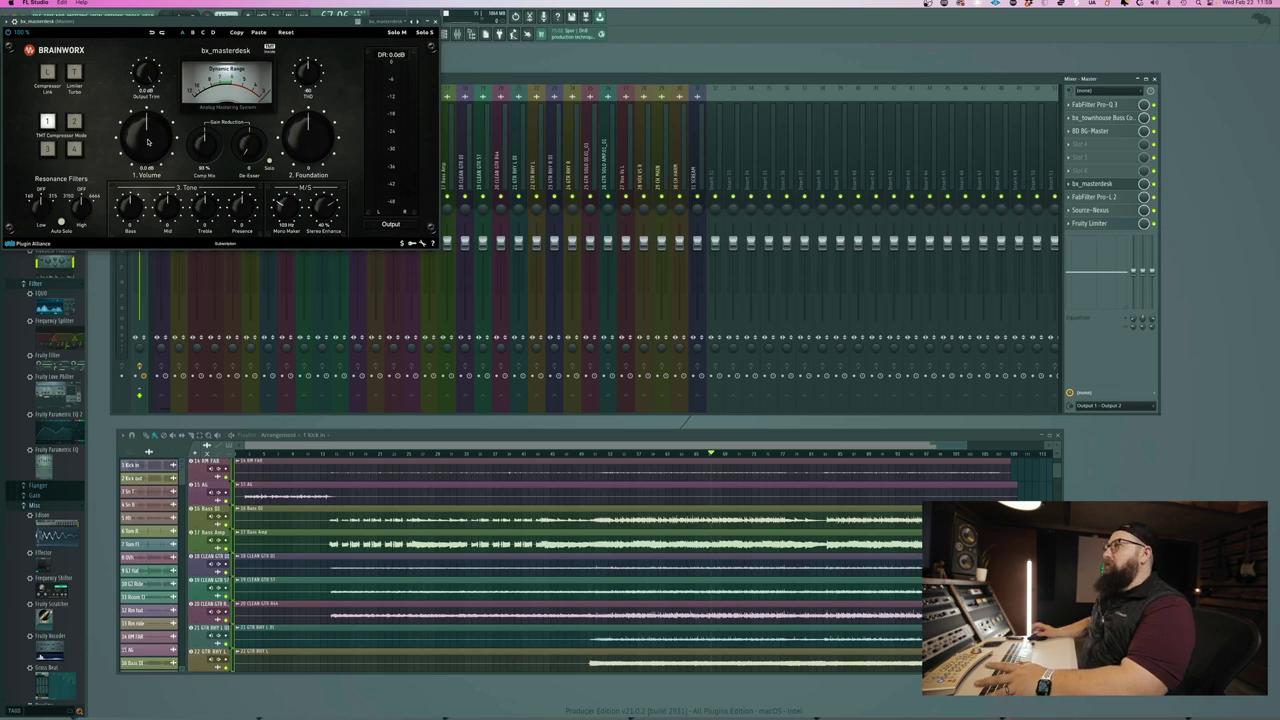
pyautogui.press('space')
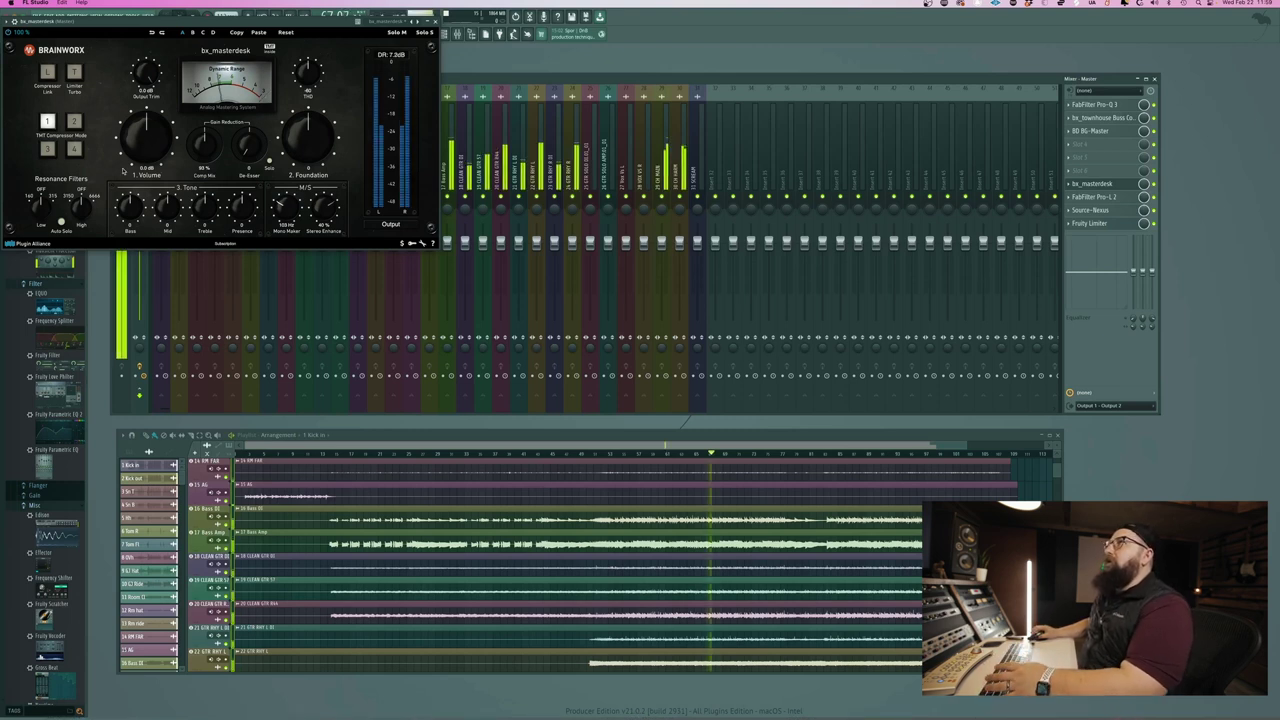
pyautogui.moveTo(144, 145); pyautogui.dragTo(147, 137)
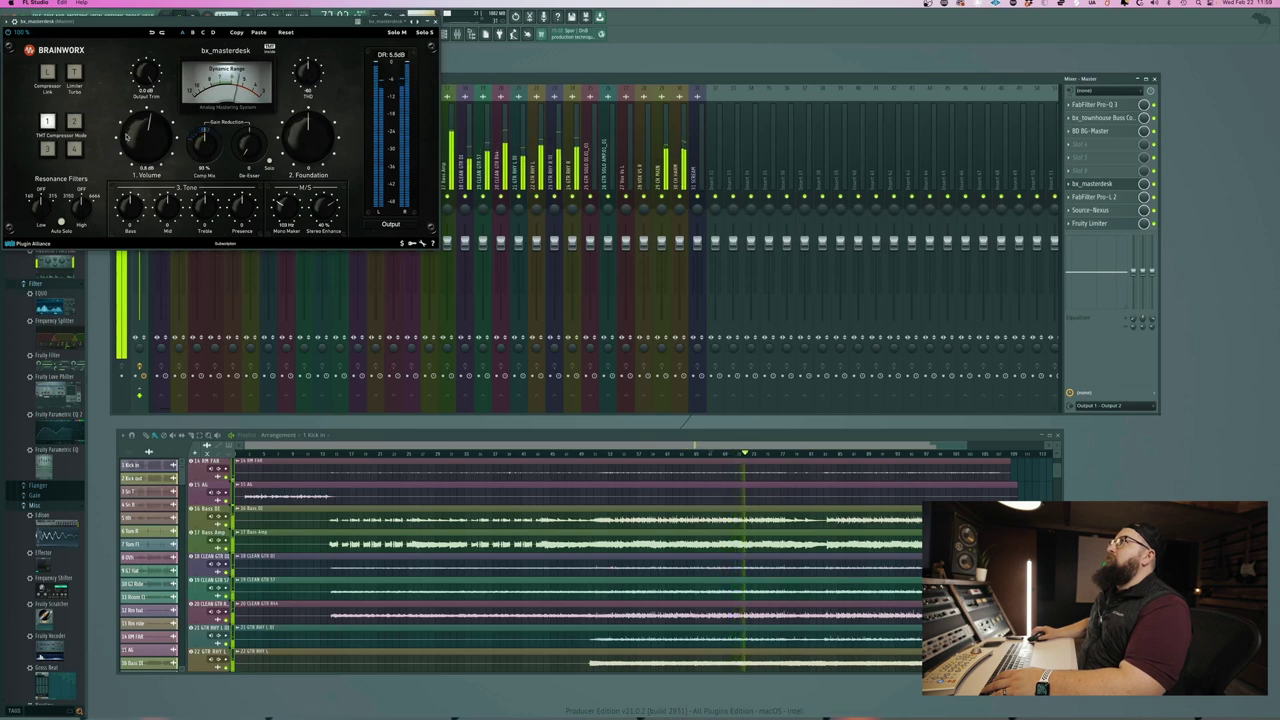
pyautogui.moveTo(127, 137); pyautogui.dragTo(128, 134)
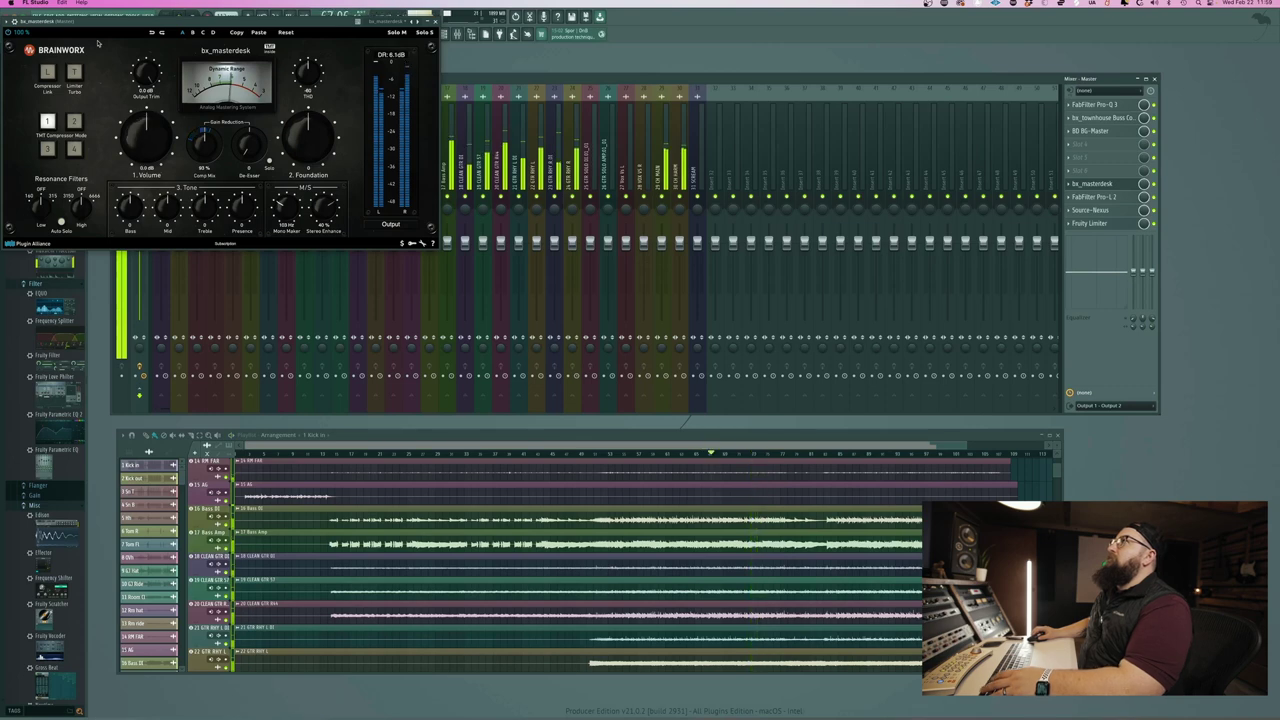
pyautogui.press('space')
pyautogui.click(432, 20)
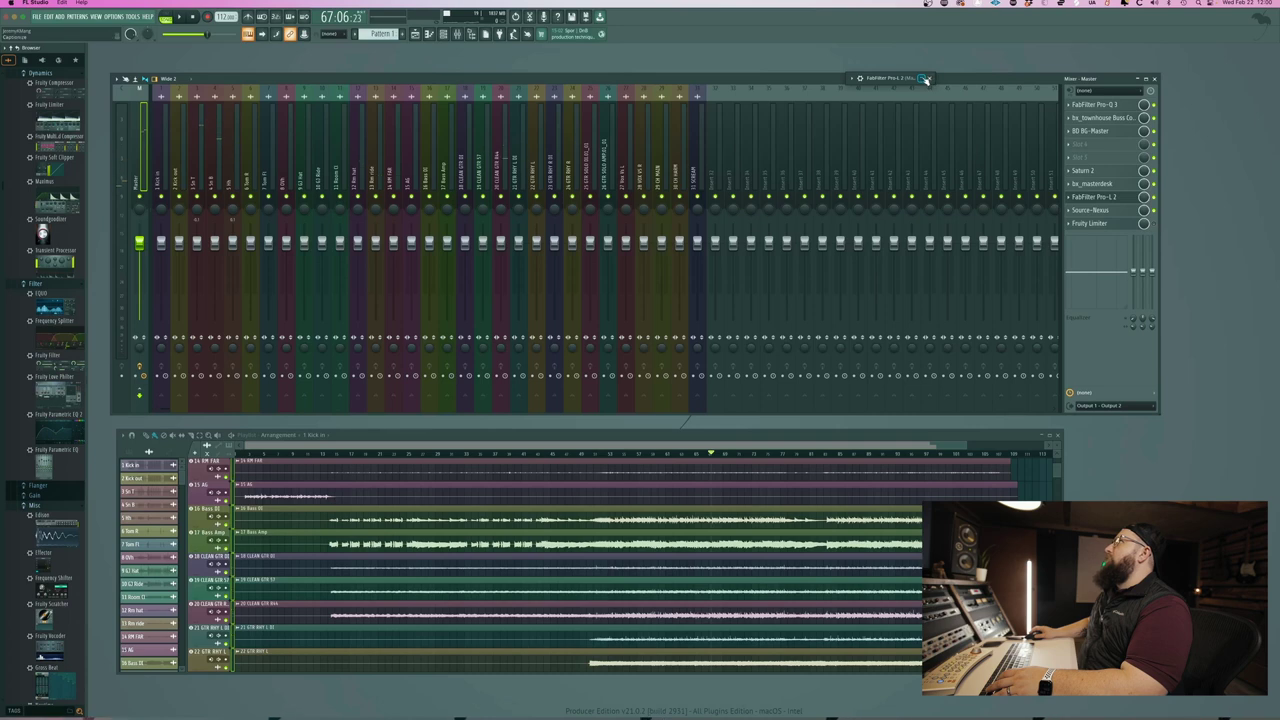
# - Close the FabFilter Pro-L 2 window and select insert 1, Kick In
pyautogui.click(929, 79)
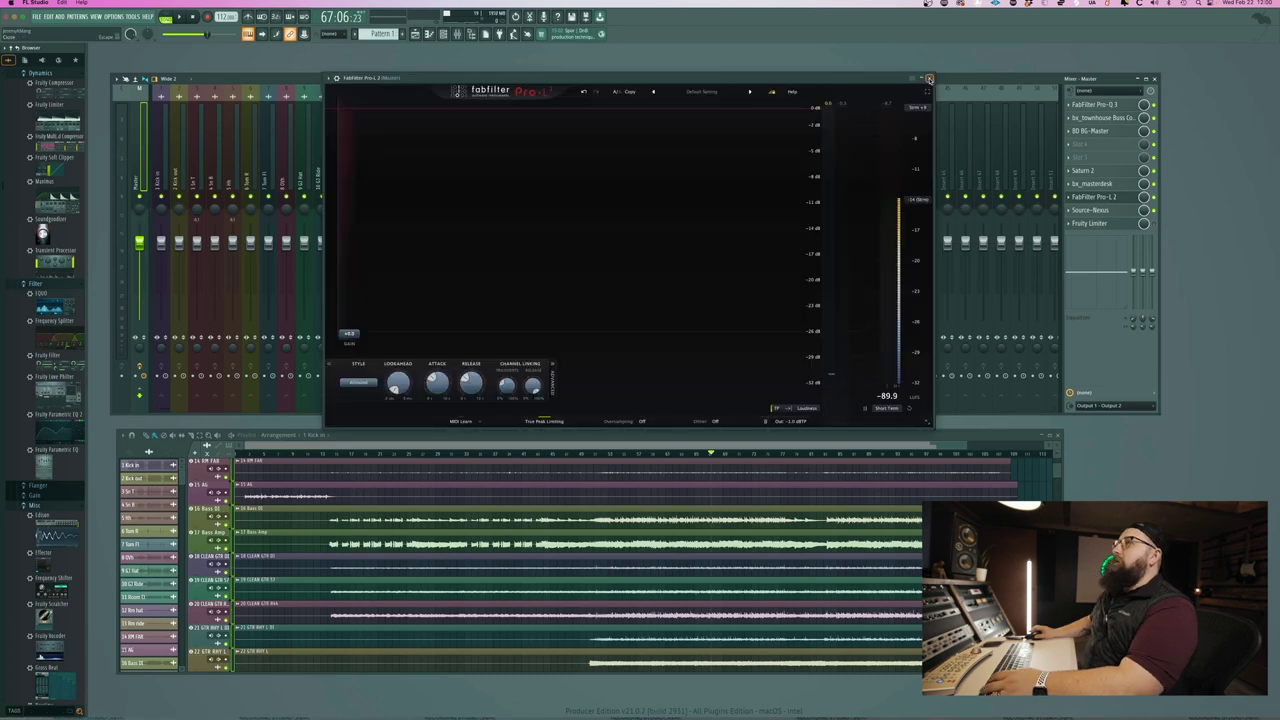
pyautogui.click(929, 79)
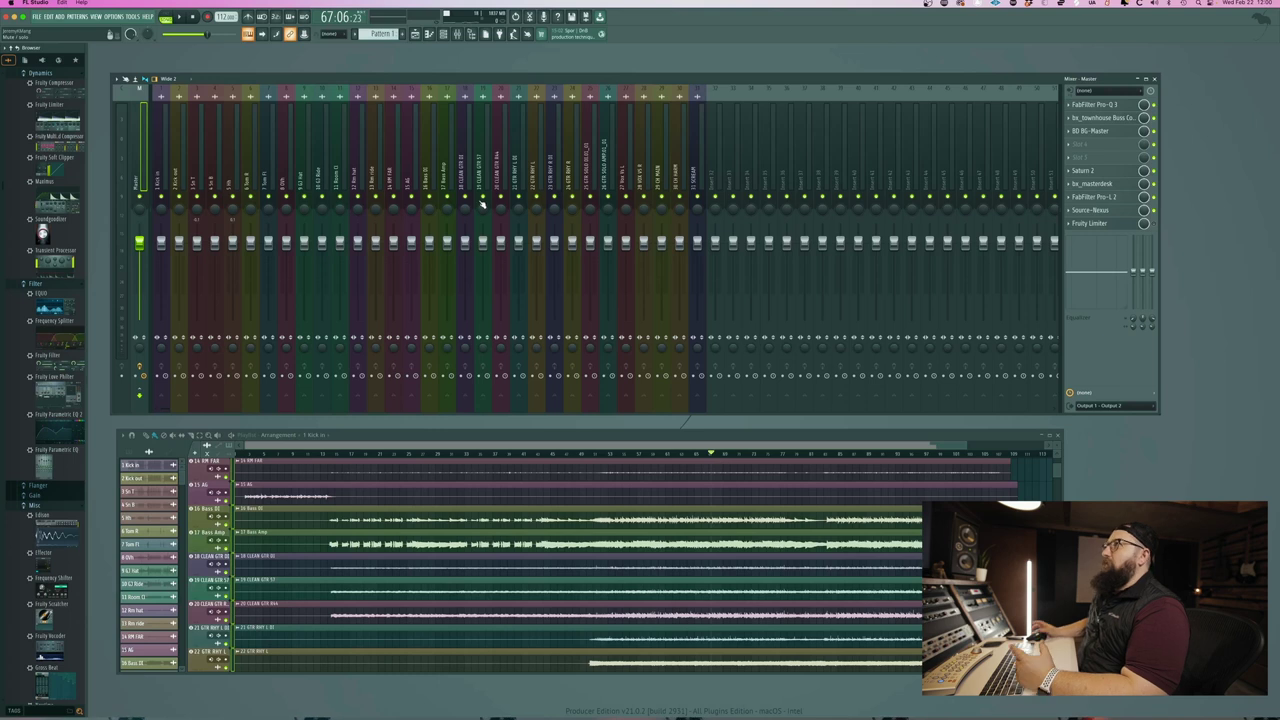
pyautogui.press('Right')
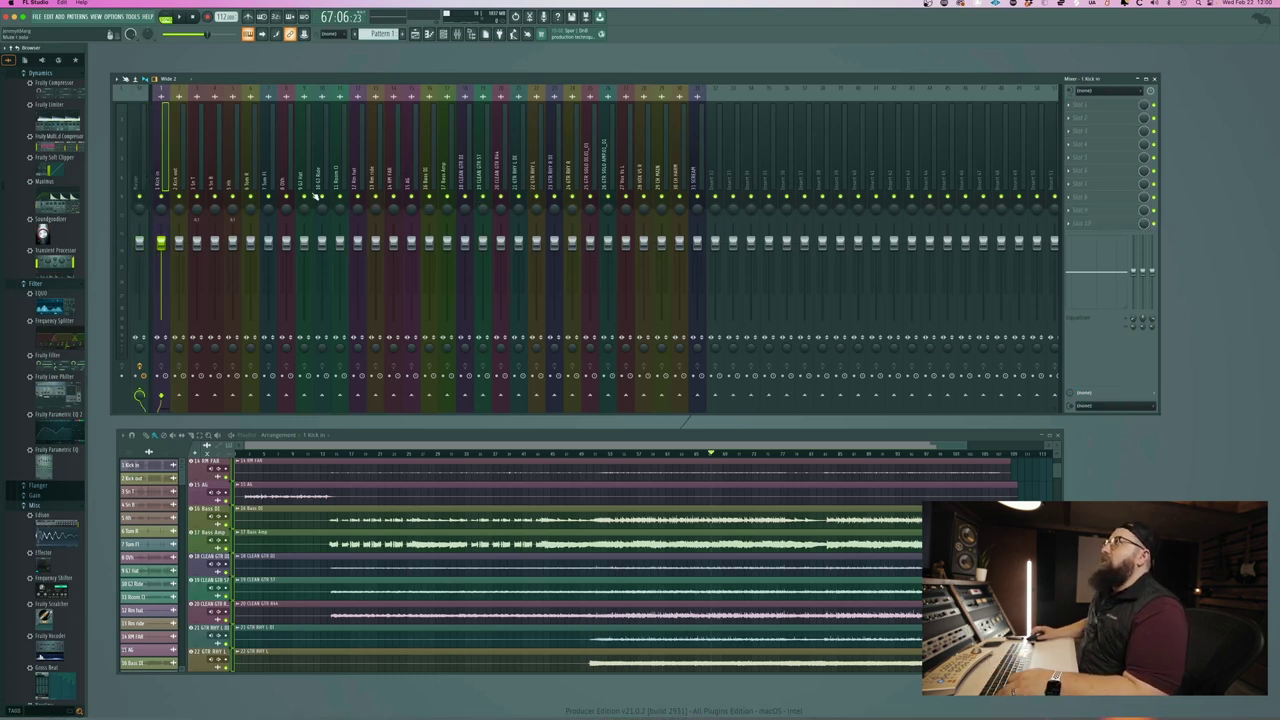
# - Route drum inserts 1–14 only to empty insert 35 and verify the routing
pyautogui.click(393, 188)
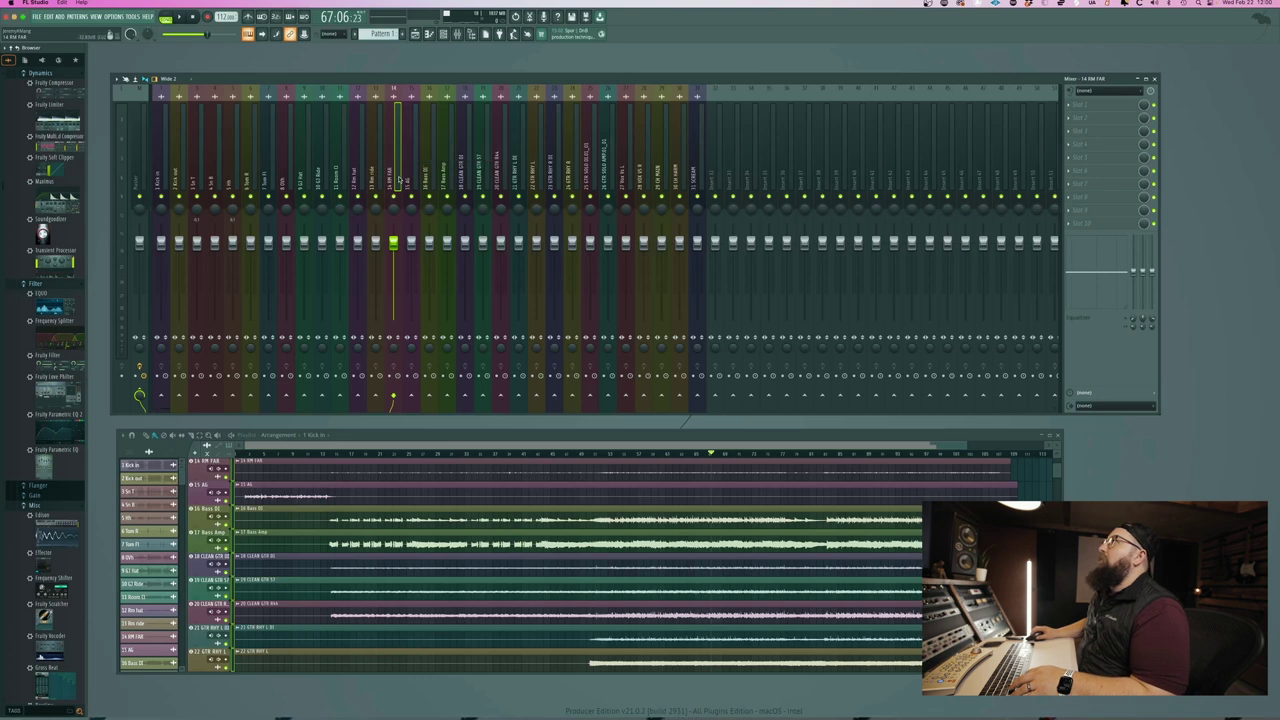
pyautogui.moveTo(394, 182); pyautogui.dragTo(160, 182)
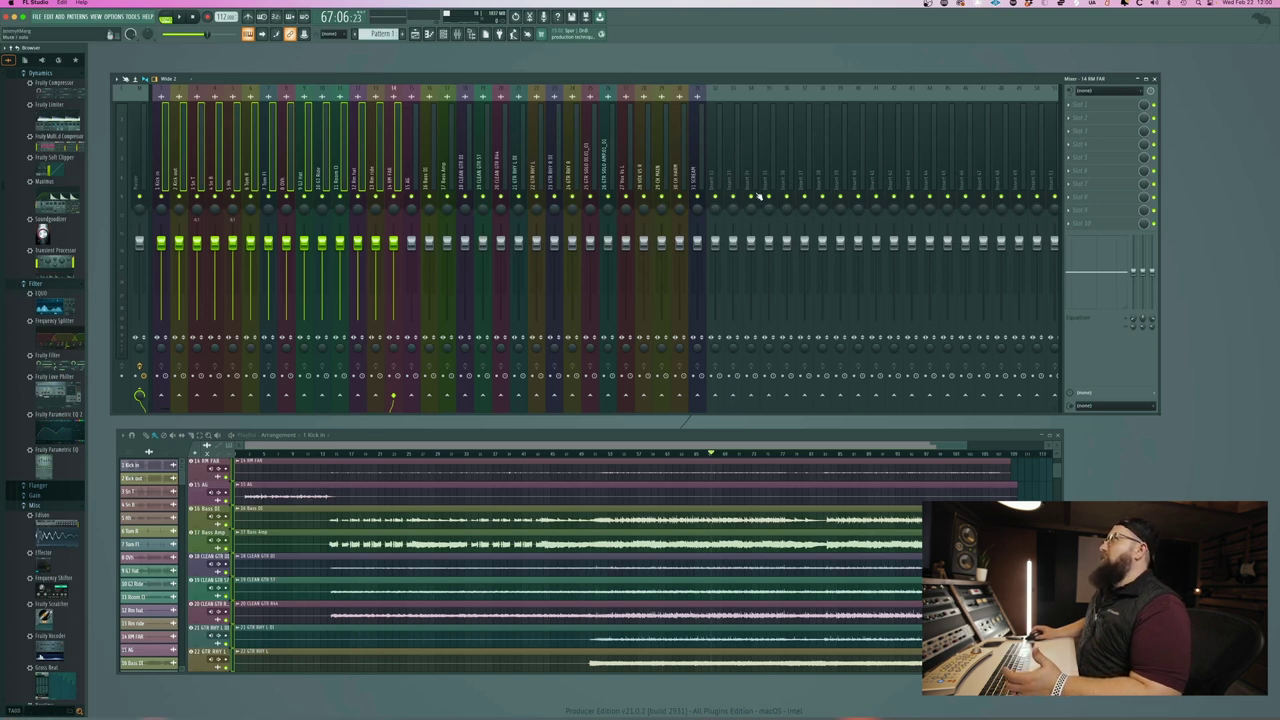
pyautogui.rightClick(769, 396)
pyautogui.click(779, 408)
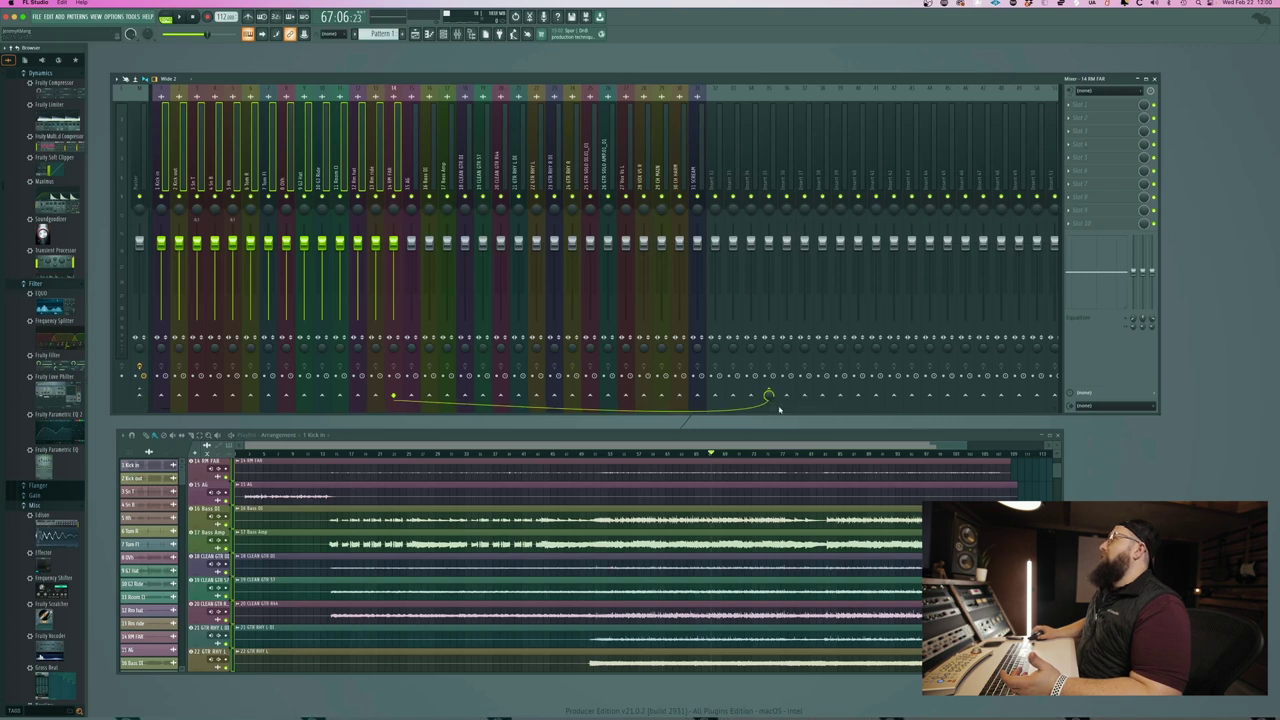
pyautogui.click(170, 148)
pyautogui.press('Right')
pyautogui.press('Right')
pyautogui.press('Right')
pyautogui.press('Right')
pyautogui.press('Right')
pyautogui.press('Right')
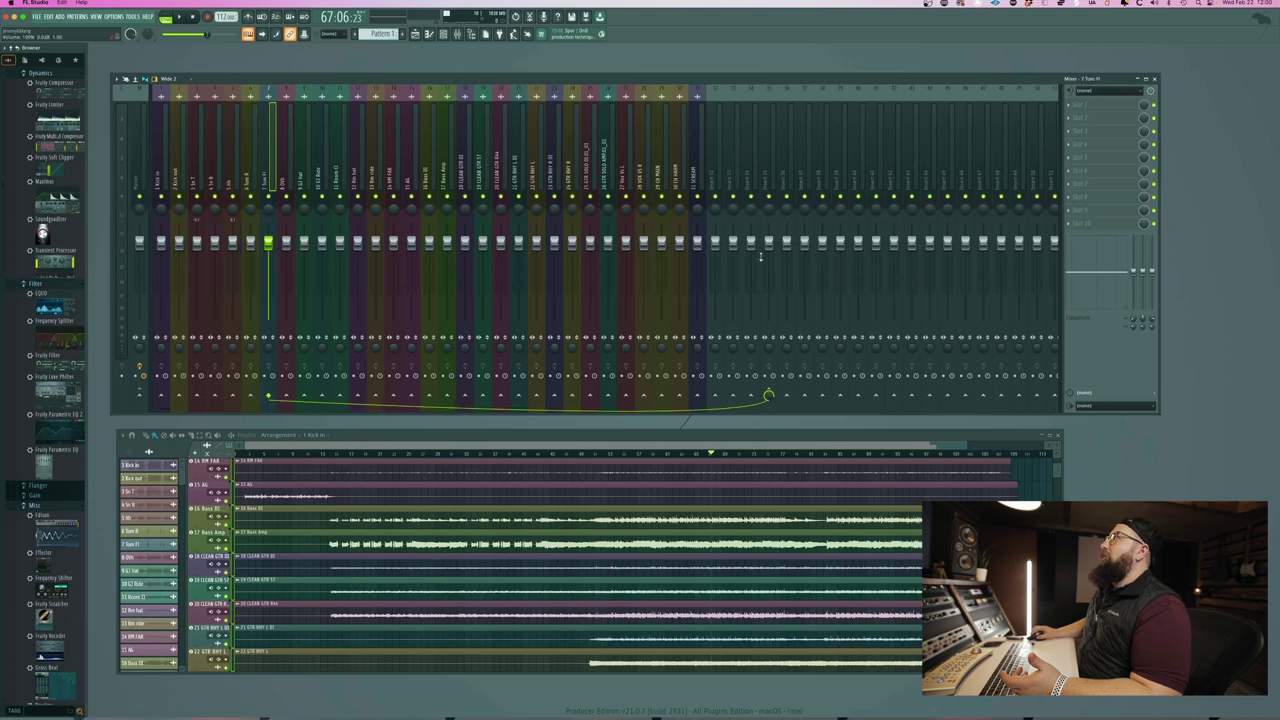
pyautogui.click(771, 162)
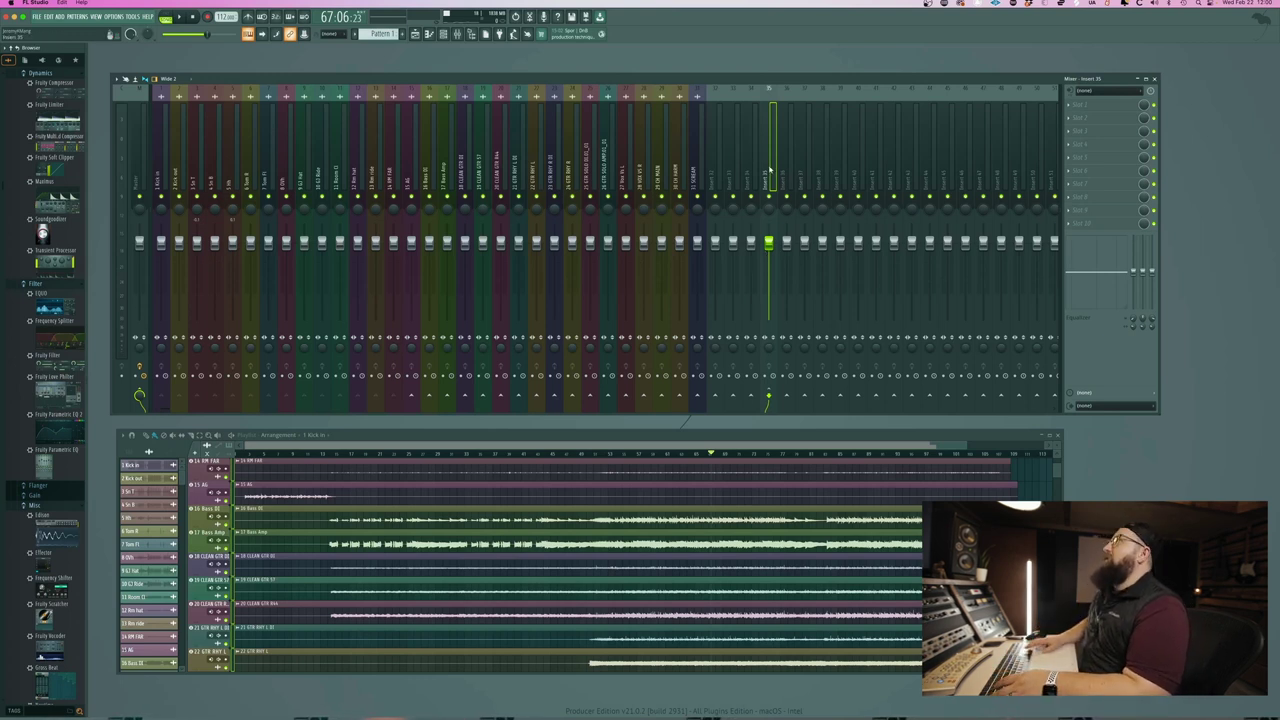
# - Move the drum bus to insert 1 and rename it DRM BUS
pyautogui.press('Left')
pyautogui.press('Left')
pyautogui.press('Left')
pyautogui.press('Left')
pyautogui.press('Left')
pyautogui.press('Left')
pyautogui.press('Left')
pyautogui.press('Left')
pyautogui.press('Left')
pyautogui.press('Left')
pyautogui.press('Left')
pyautogui.press('Left')
pyautogui.press('Left')
pyautogui.press('Left')
pyautogui.press('Left')
pyautogui.press('Left')
pyautogui.press('Left')
pyautogui.press('Left')
pyautogui.press('Left')
pyautogui.press('Left')
pyautogui.press('Left')
pyautogui.press('Left')
pyautogui.press('Left')
pyautogui.press('Left')
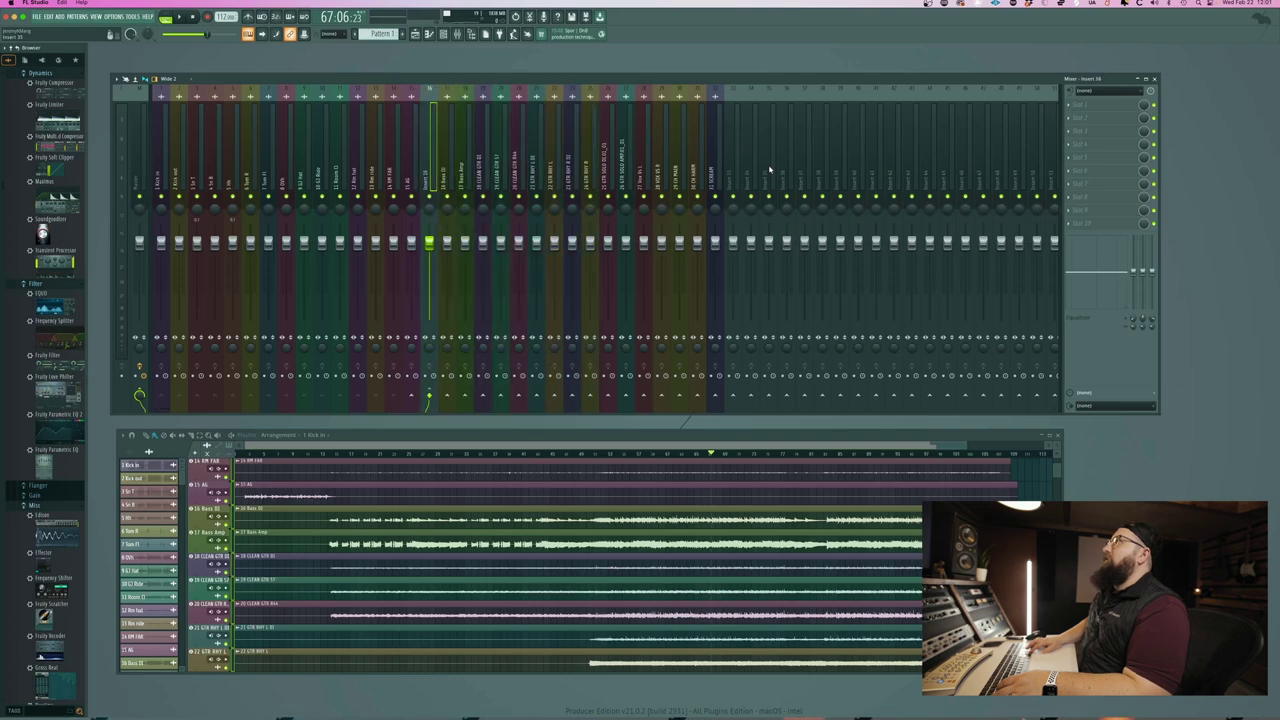
pyautogui.press('Left')
pyautogui.press('Left')
pyautogui.press('Left')
pyautogui.press('Left')
pyautogui.press('Left')
pyautogui.press('Left')
pyautogui.press('Left')
pyautogui.press('Left')
pyautogui.press('Left')
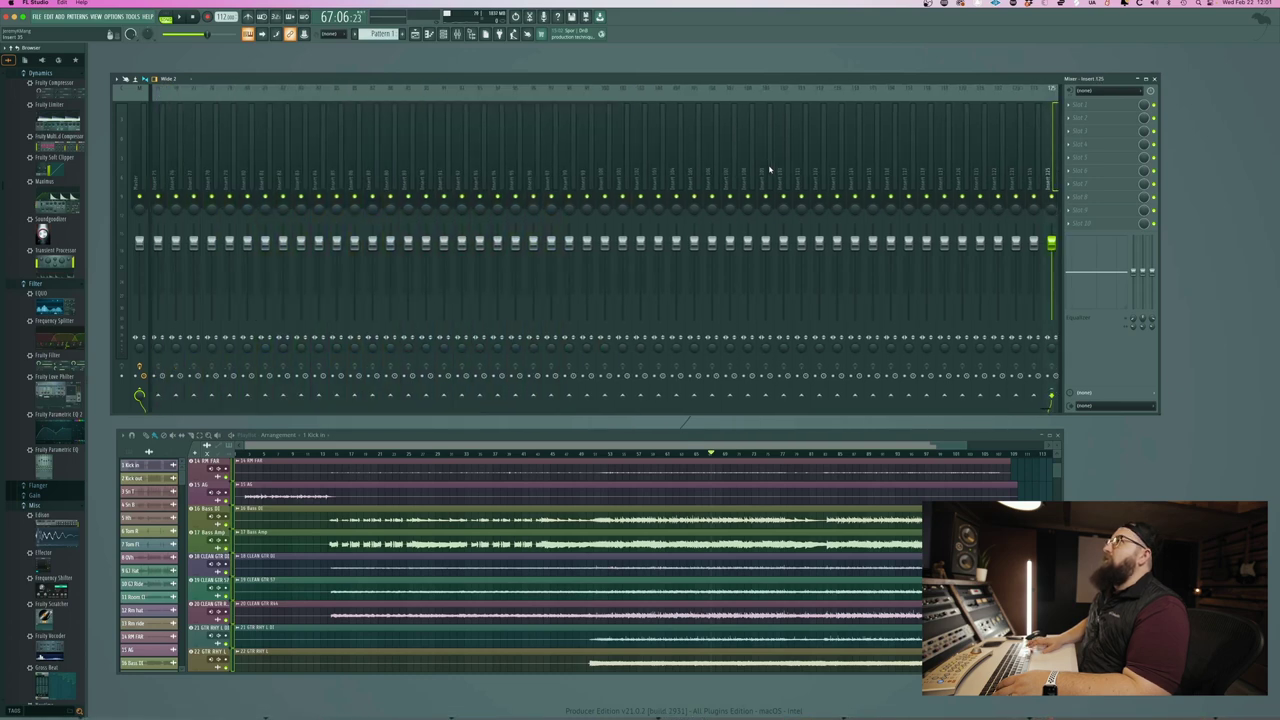
pyautogui.click(166, 183)
pyautogui.click(164, 88)
pyautogui.click(203, 101)
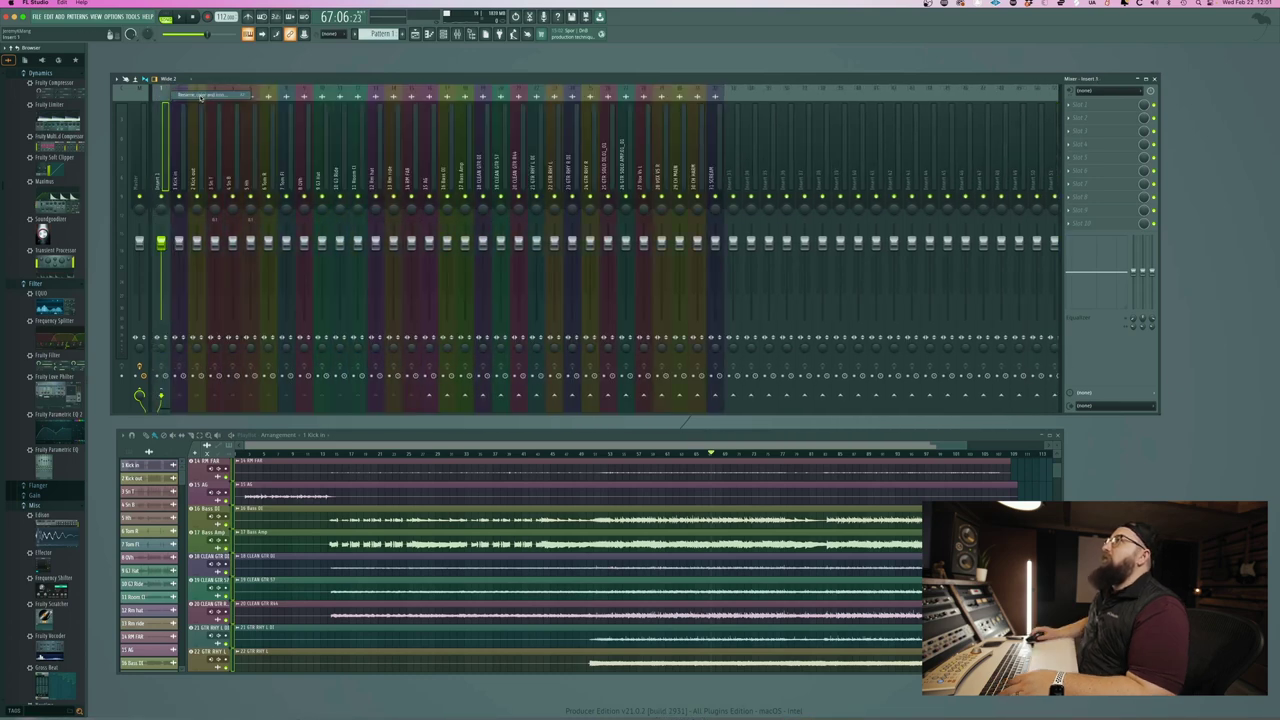
pyautogui.write('DRM BUS')
pyautogui.press('Return')
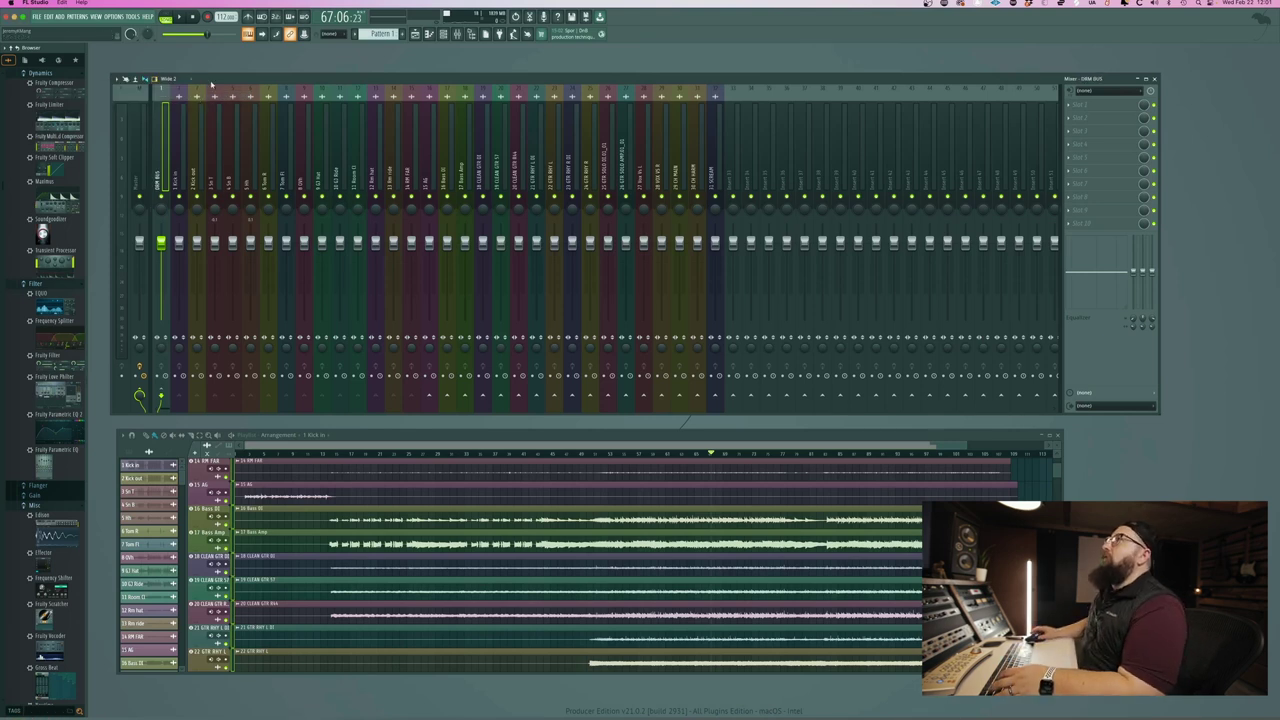
# - Colour all the drum inserts pink (Medium Red Violet)
pyautogui.moveTo(183, 151); pyautogui.dragTo(405, 152)
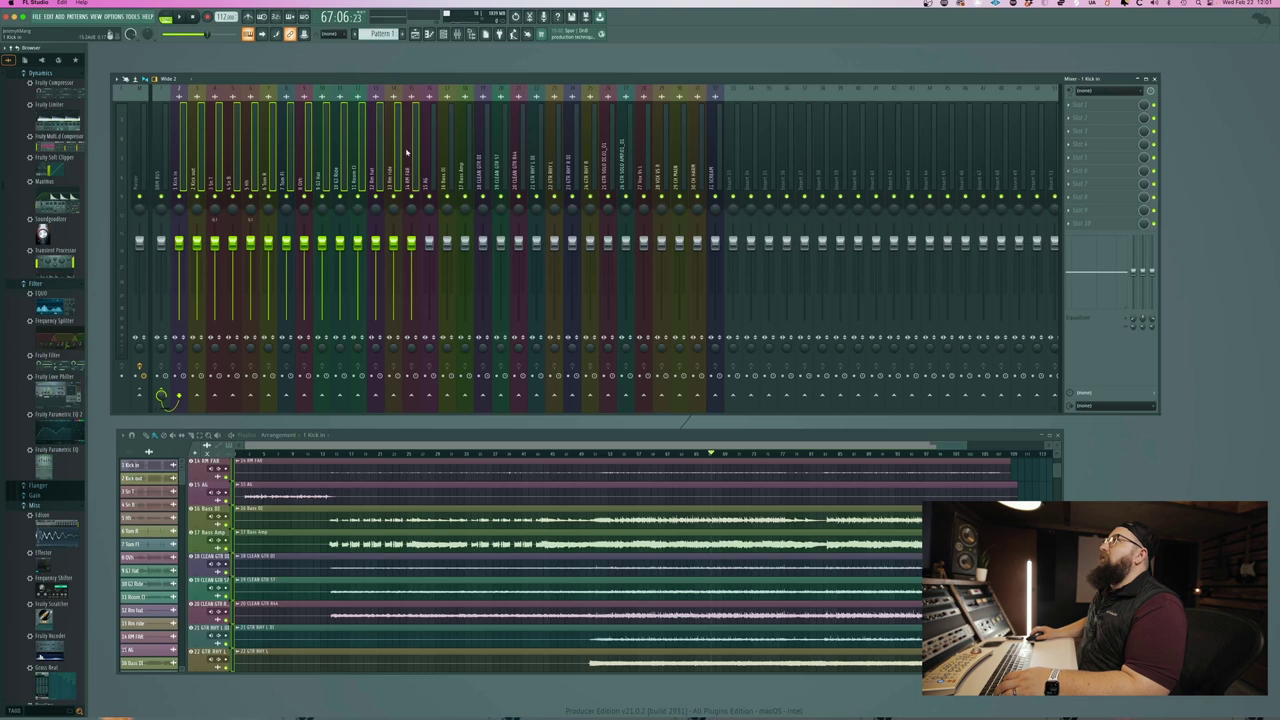
pyautogui.press('F2')
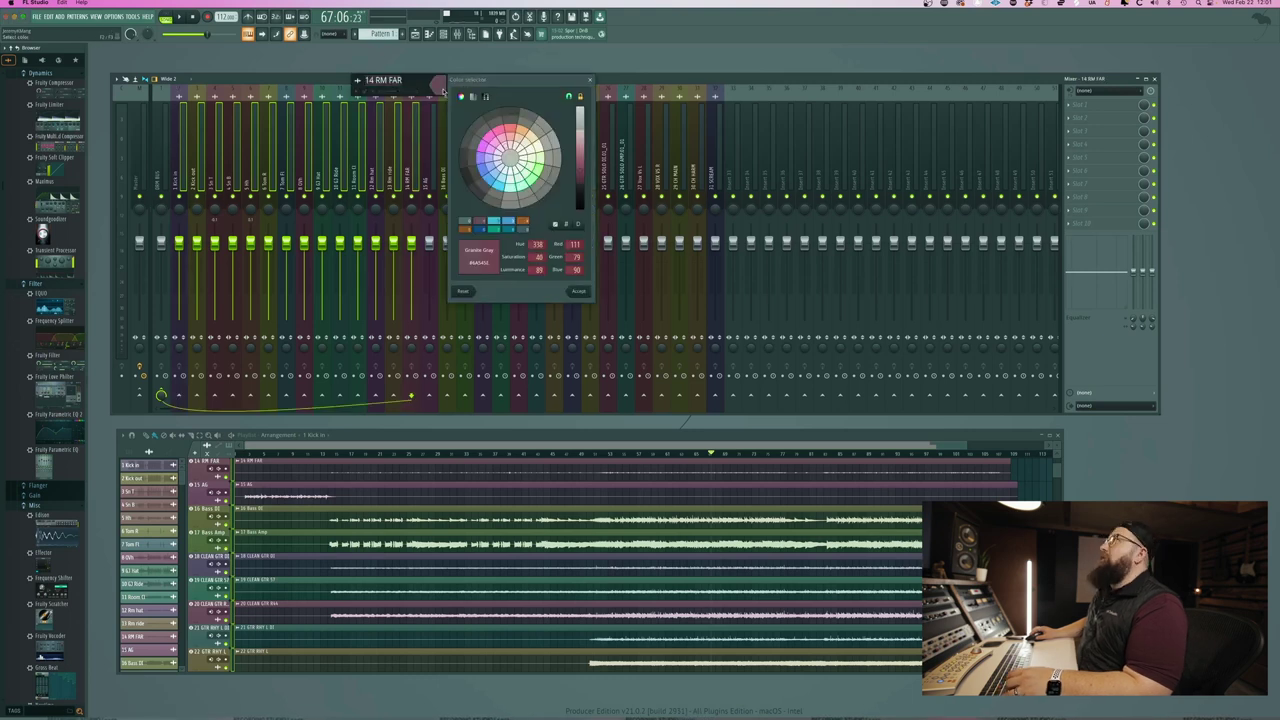
pyautogui.click(585, 293)
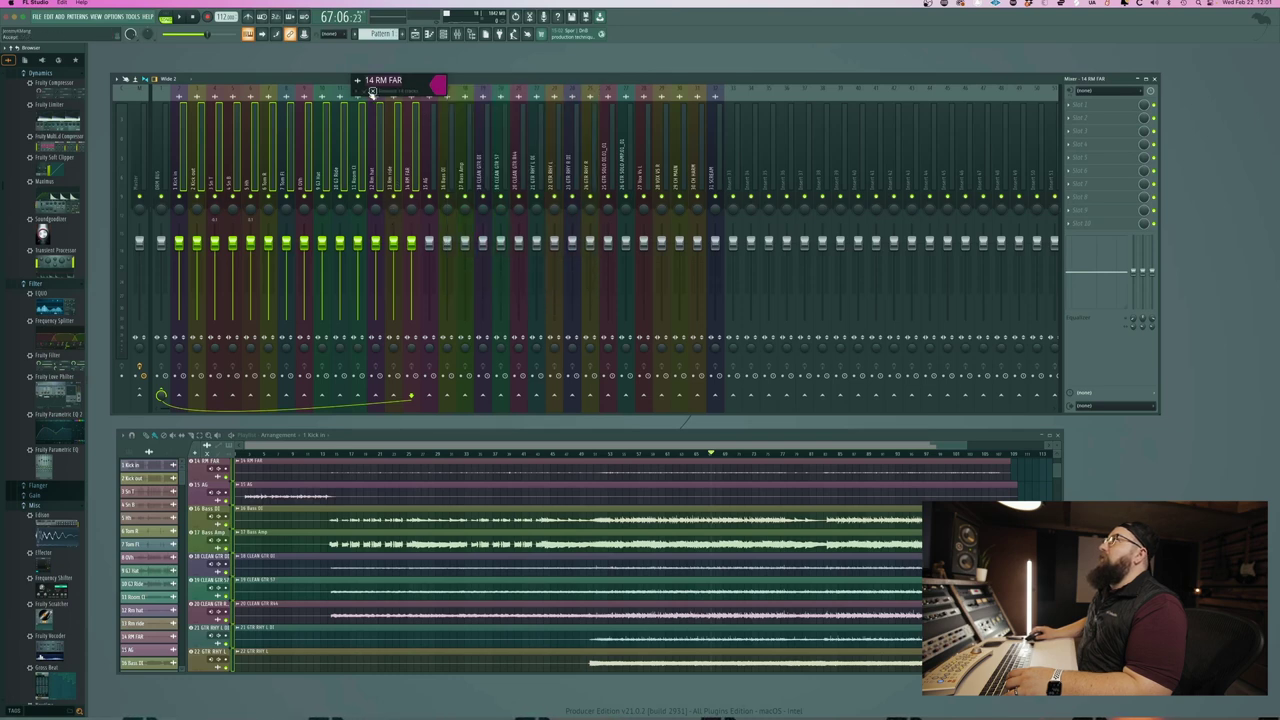
pyautogui.press('Return')
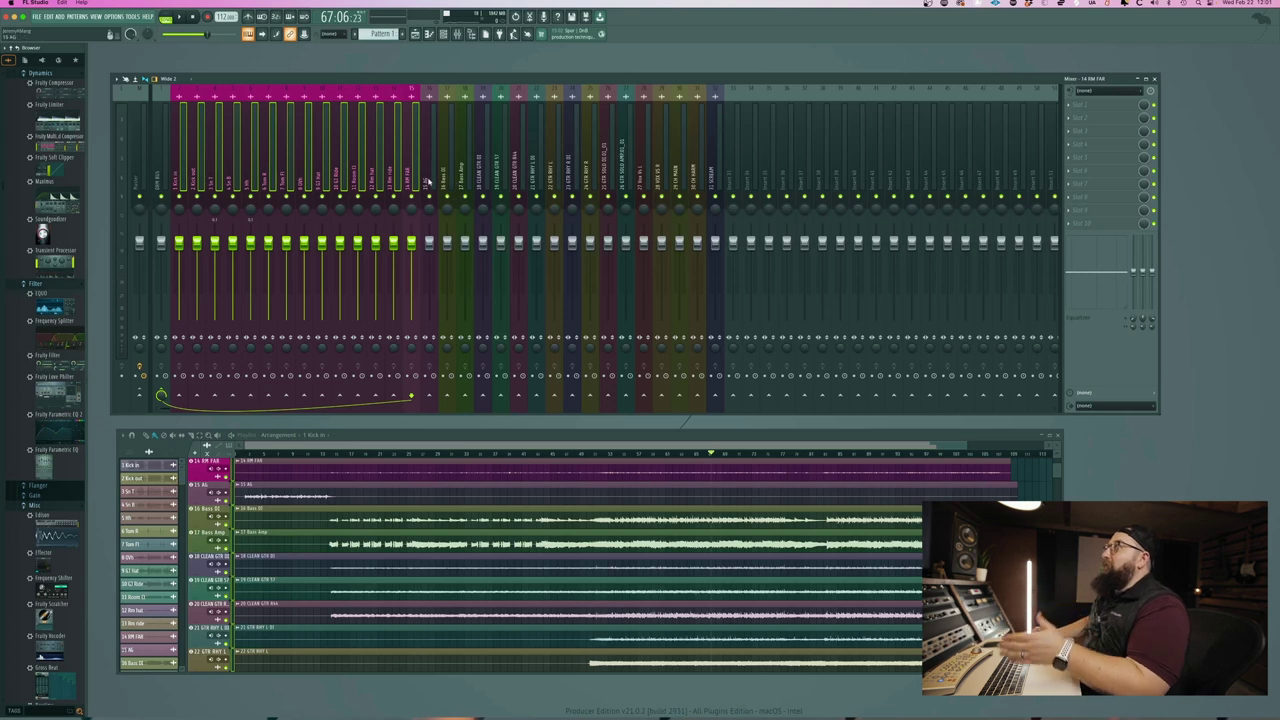
# - Colour the 15 AG mixer track orange Sienna through Rename/color
pyautogui.click(428, 180)
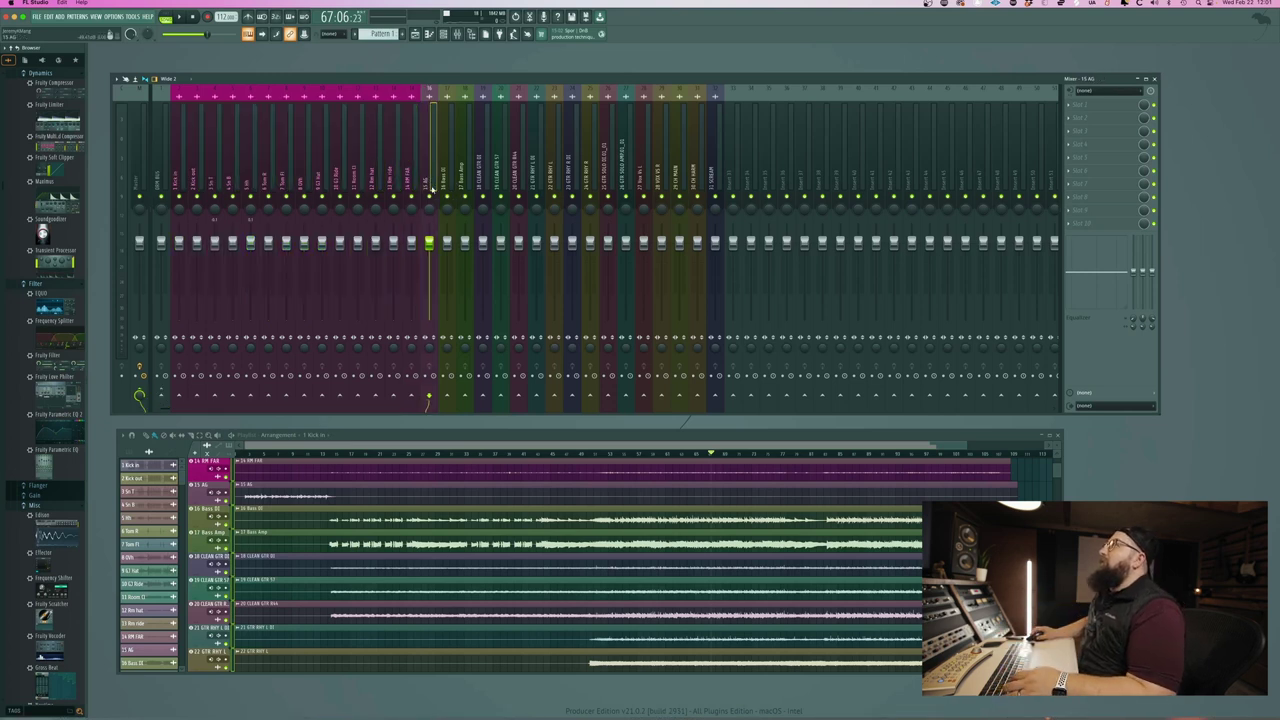
pyautogui.rightClick(424, 148)
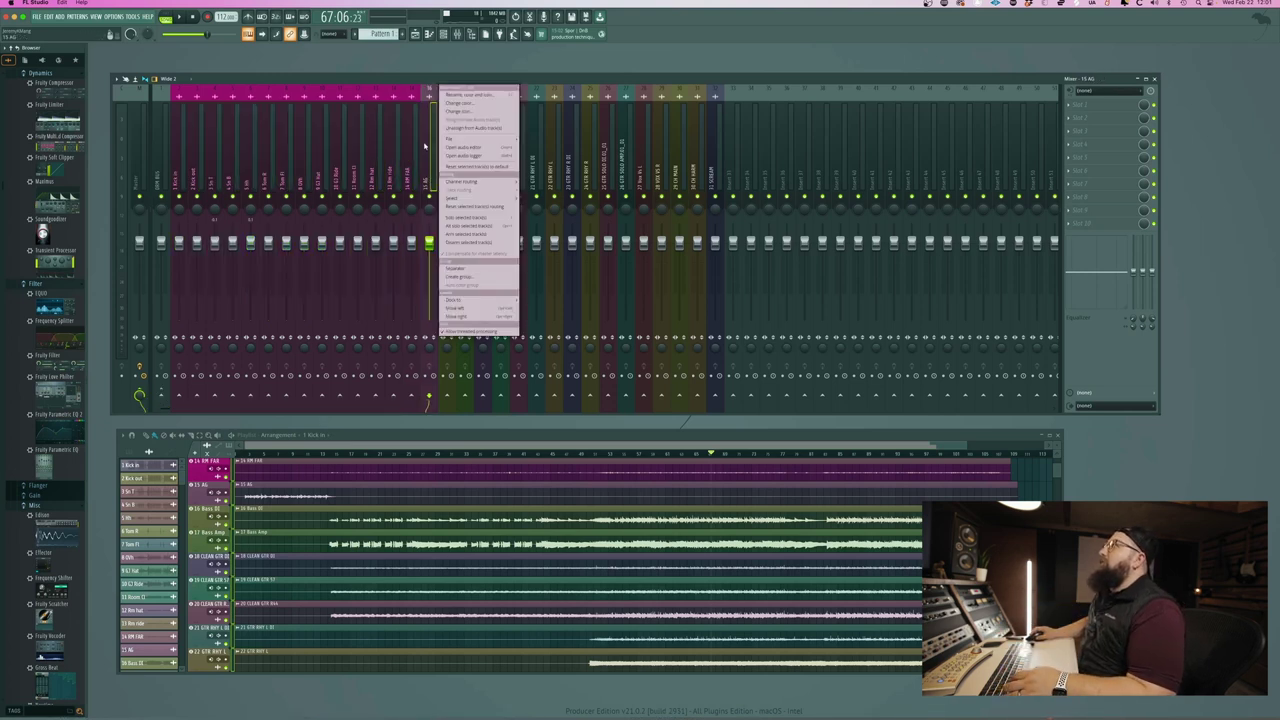
pyautogui.click(515, 94)
pyautogui.click(480, 87)
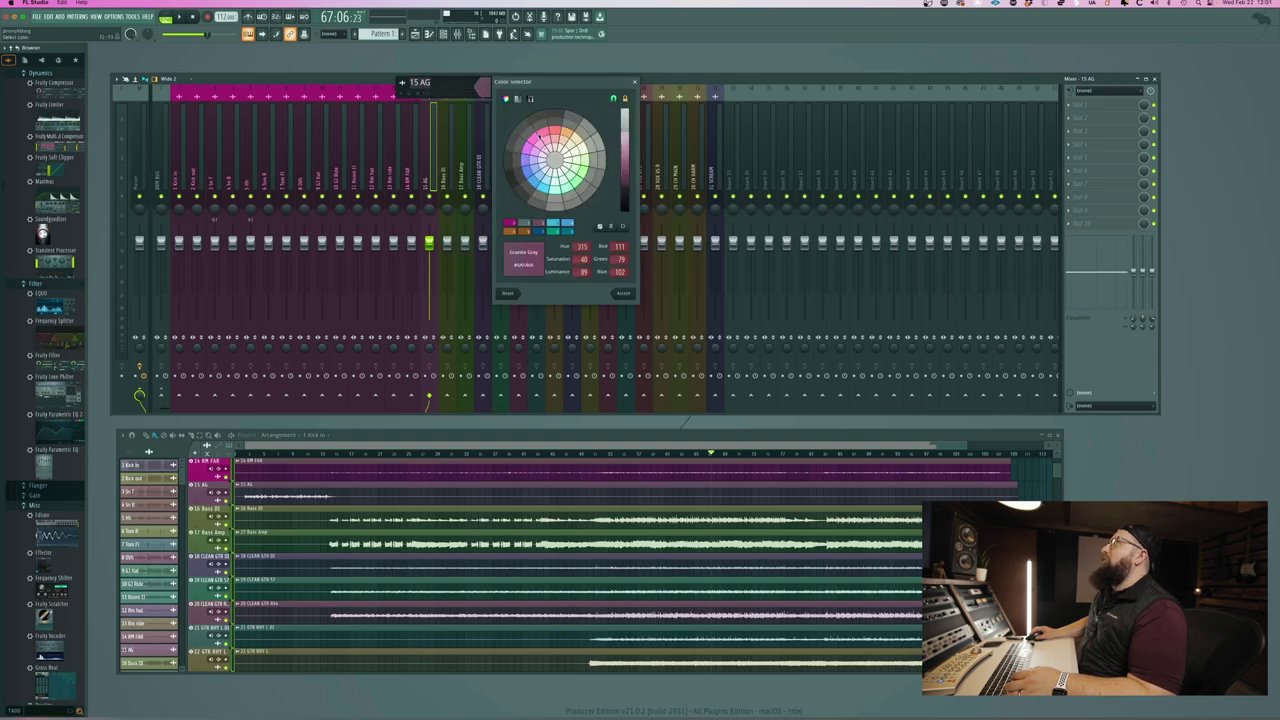
pyautogui.click(566, 144)
pyautogui.click(622, 294)
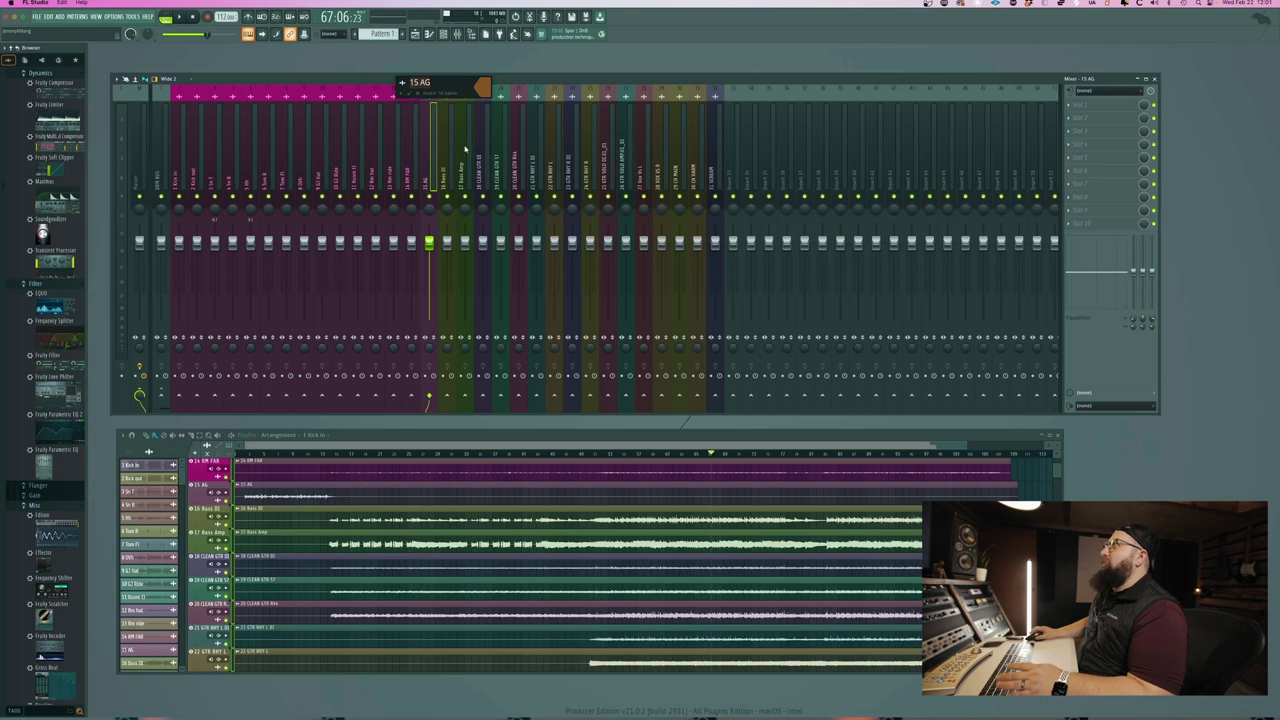
pyautogui.click(408, 94)
# - Play the mix while switching between the 16 Bass DI and 17 Bass Amp tracks
pyautogui.press('space')
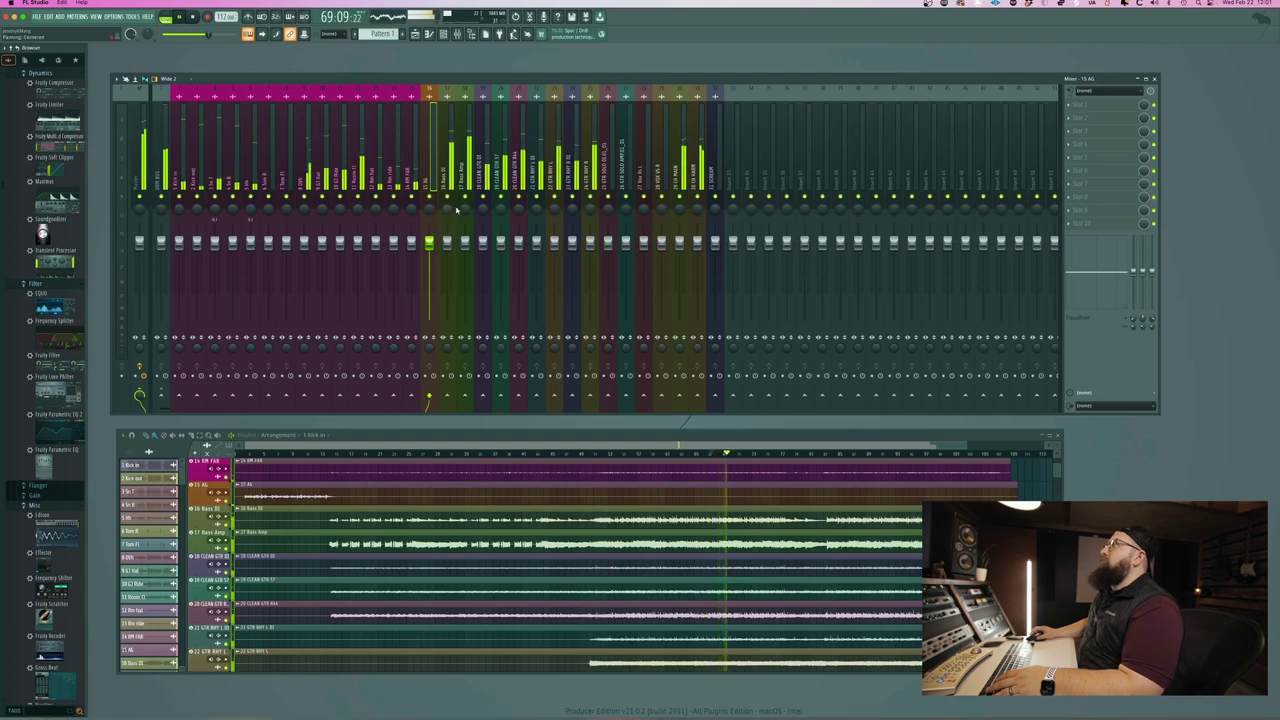
pyautogui.click(453, 160)
pyautogui.press('space')
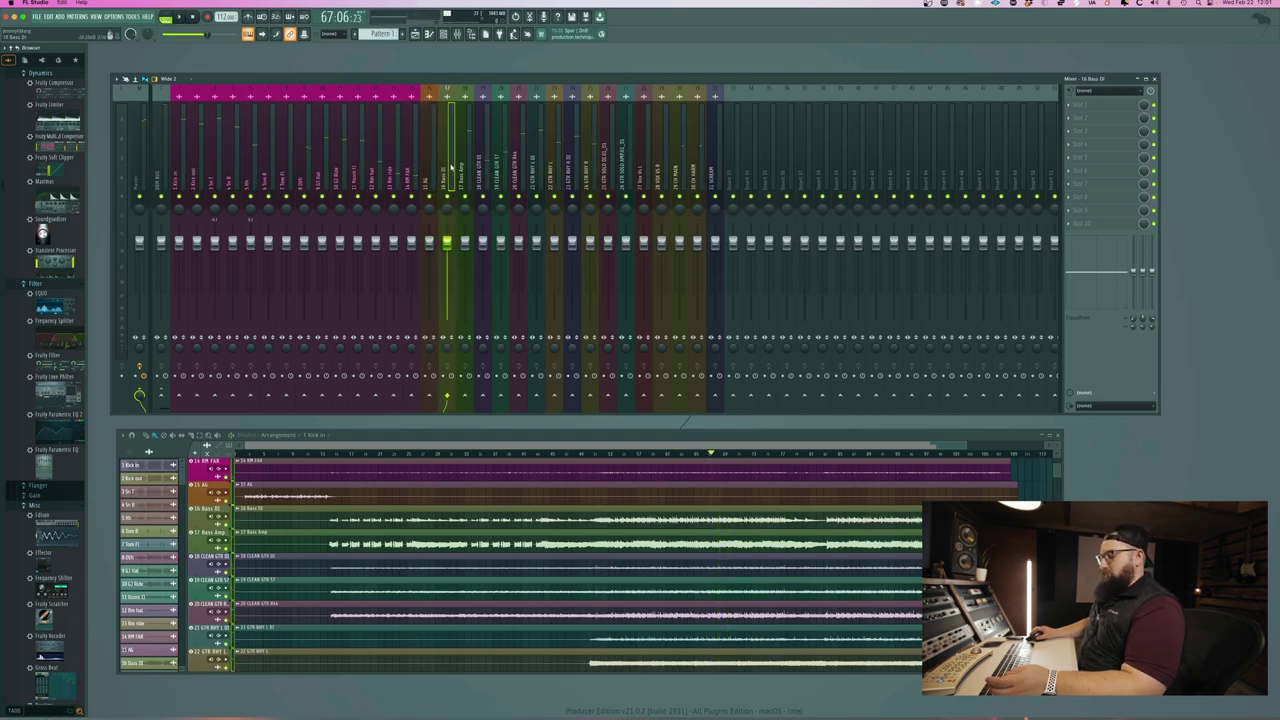
pyautogui.press('space')
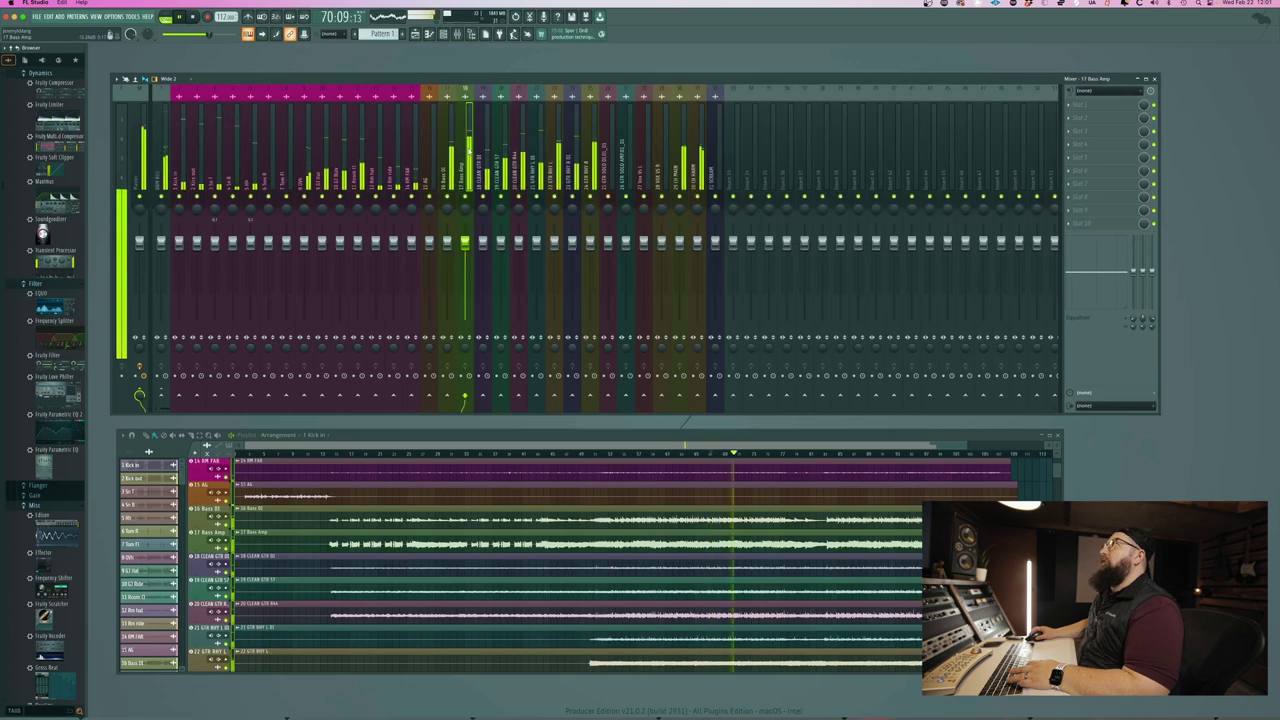
pyautogui.click(466, 150)
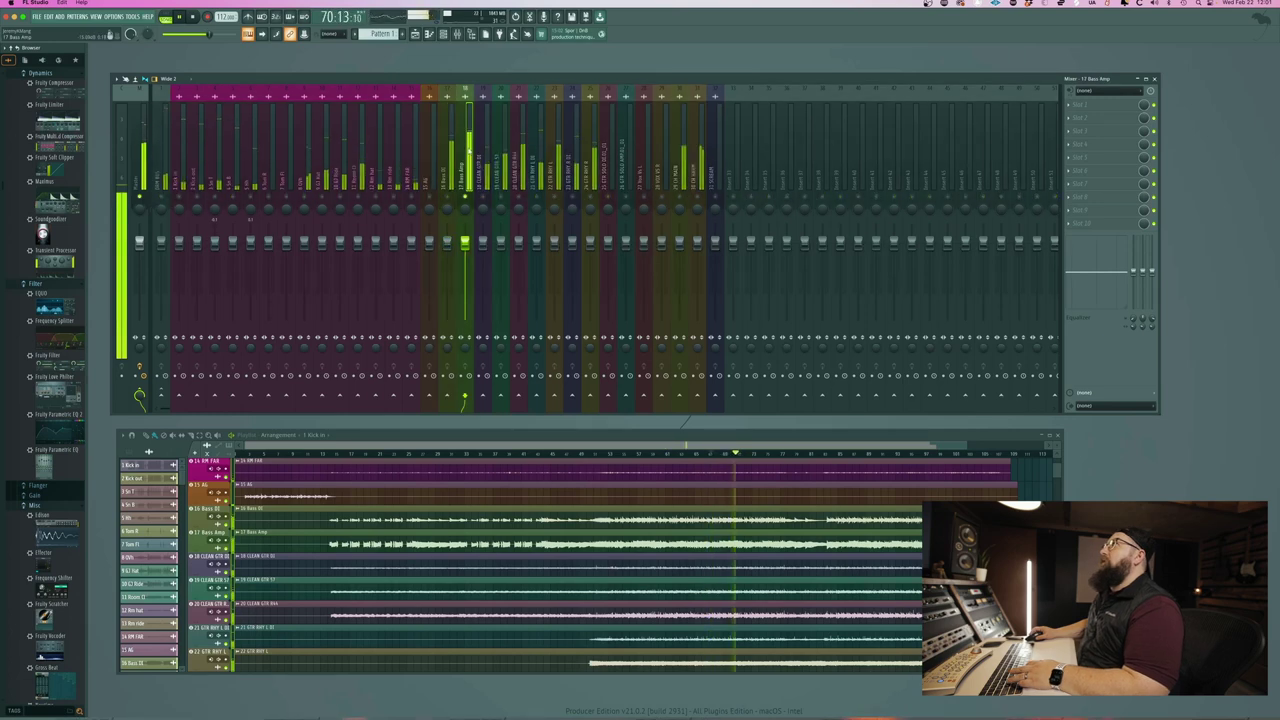
pyautogui.click(449, 160)
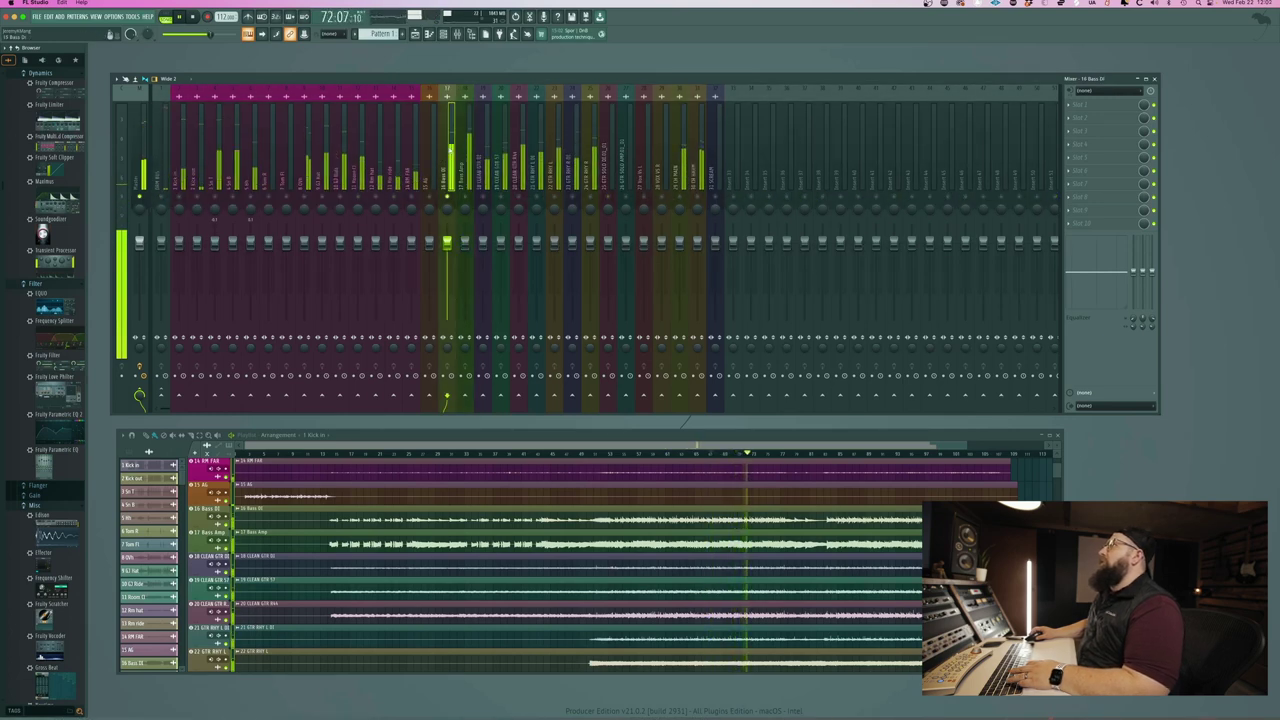
pyautogui.press('space')
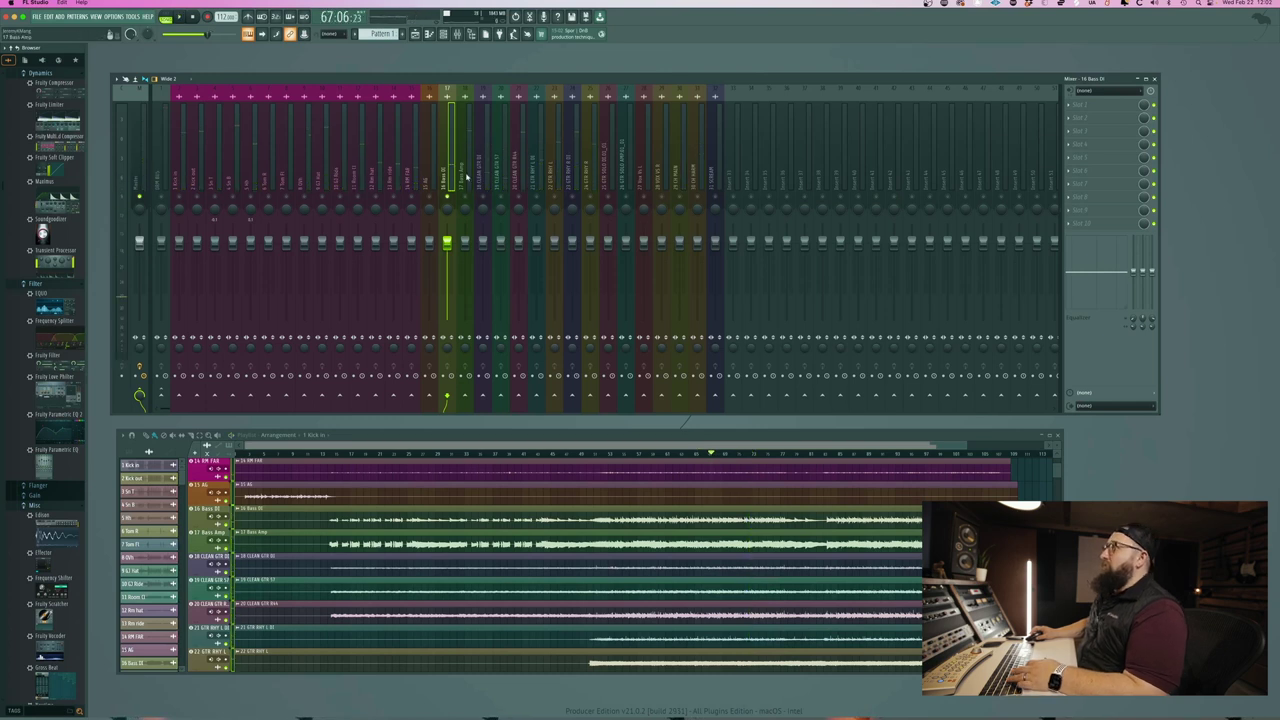
# - Load Ampeg B15N into Bass DI's Slot 1 via an 'ampeg' search, then play
pyautogui.click(1077, 107)
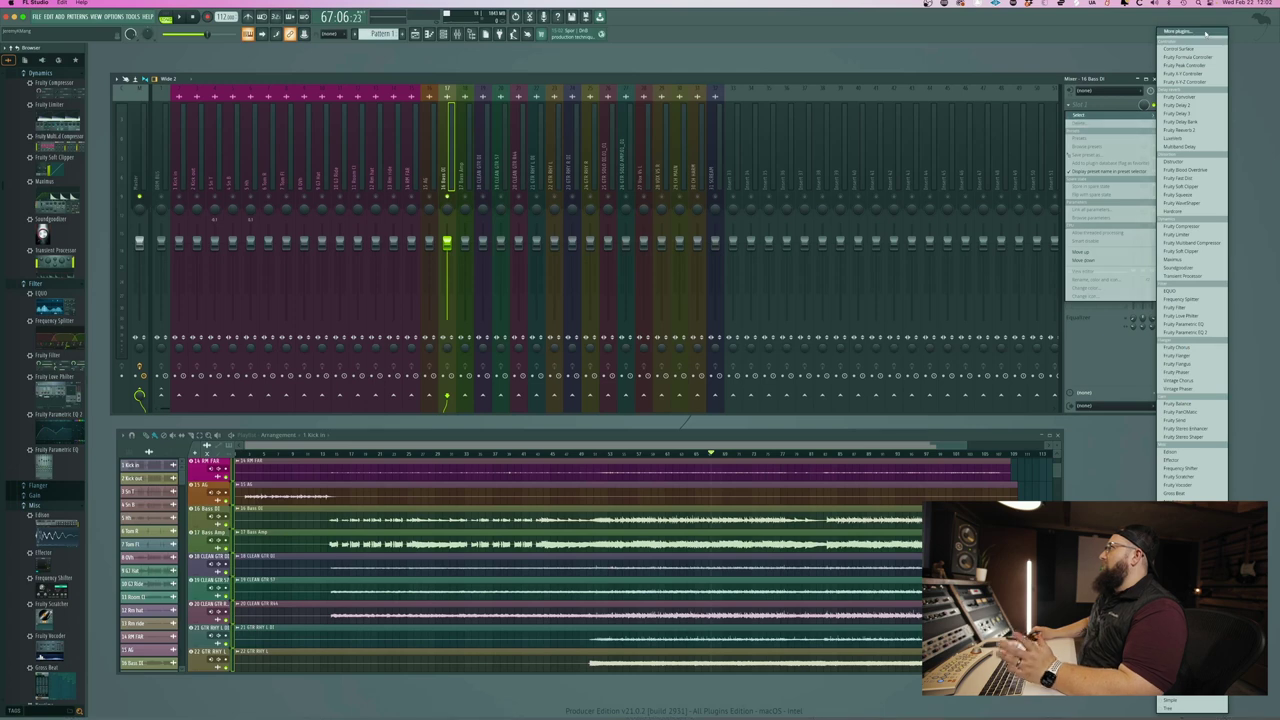
pyautogui.click(1206, 33)
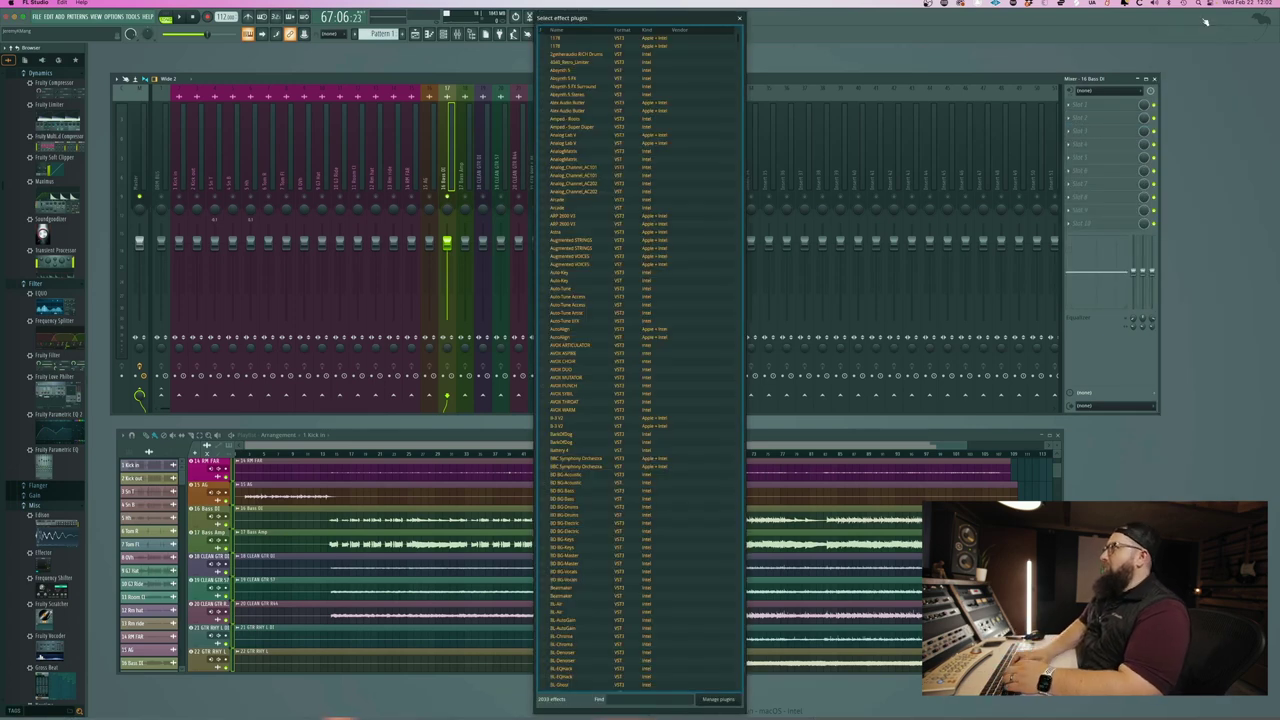
pyautogui.write('ampeg')
pyautogui.press('Return')
pyautogui.press('space')
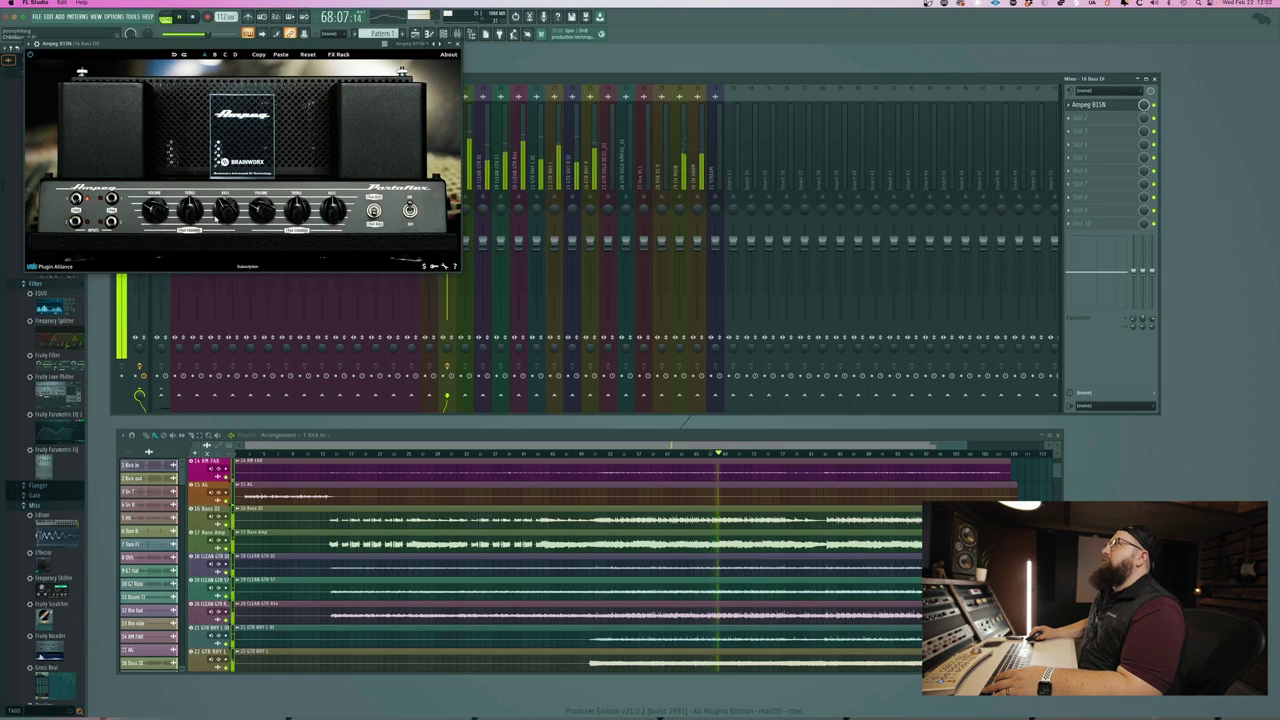
# - Open the full plugin list for Slot 2, then cancel without loading anything
pyautogui.click(1085, 117)
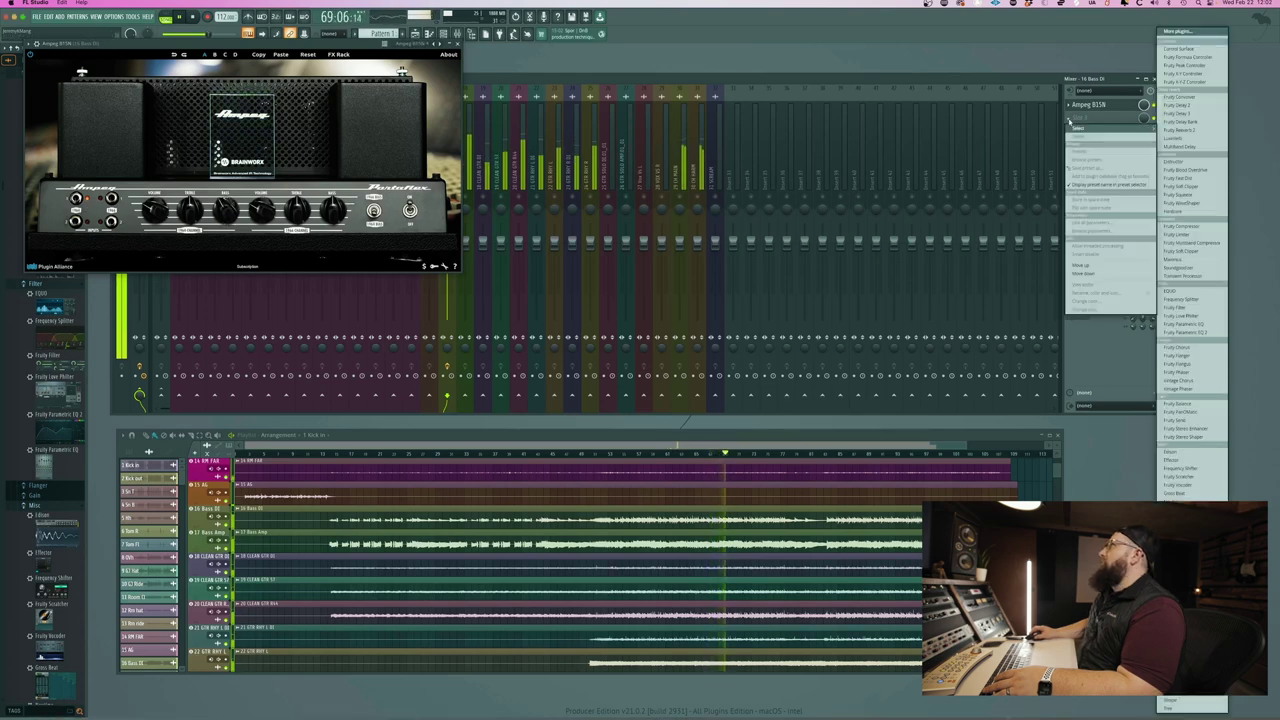
pyautogui.click(1190, 31)
pyautogui.press('Escape')
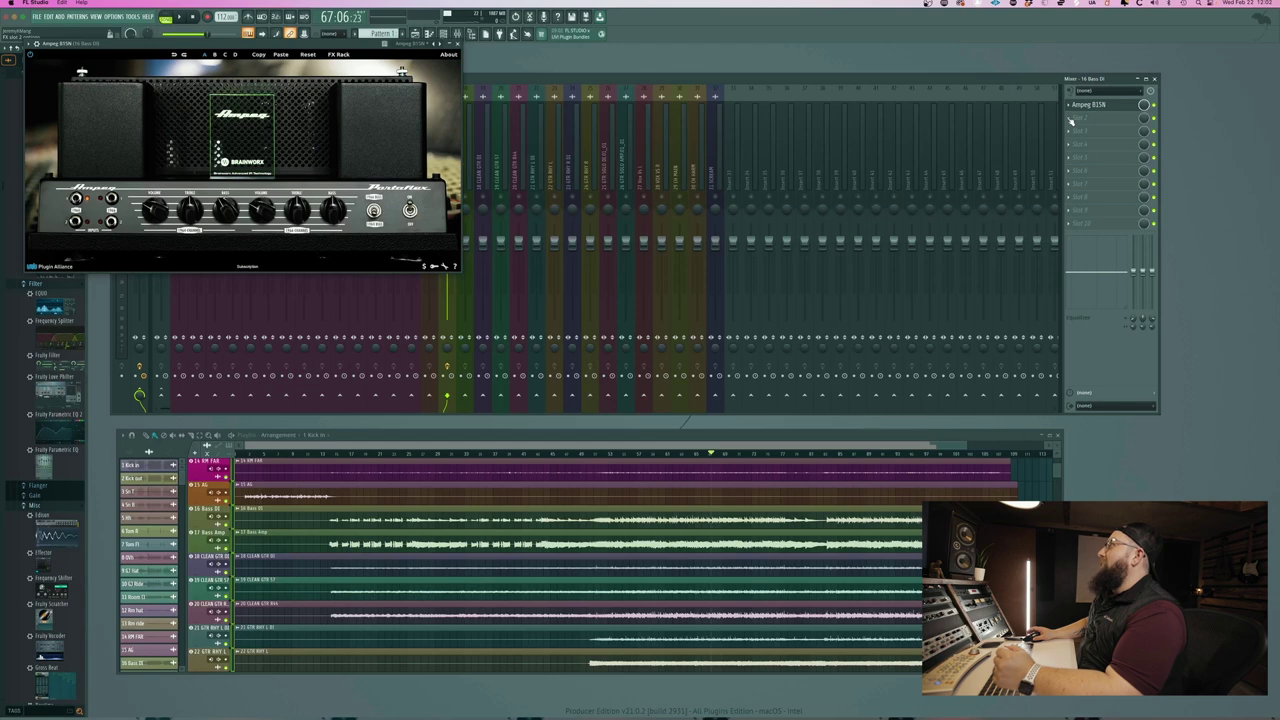
pyautogui.press('F8')
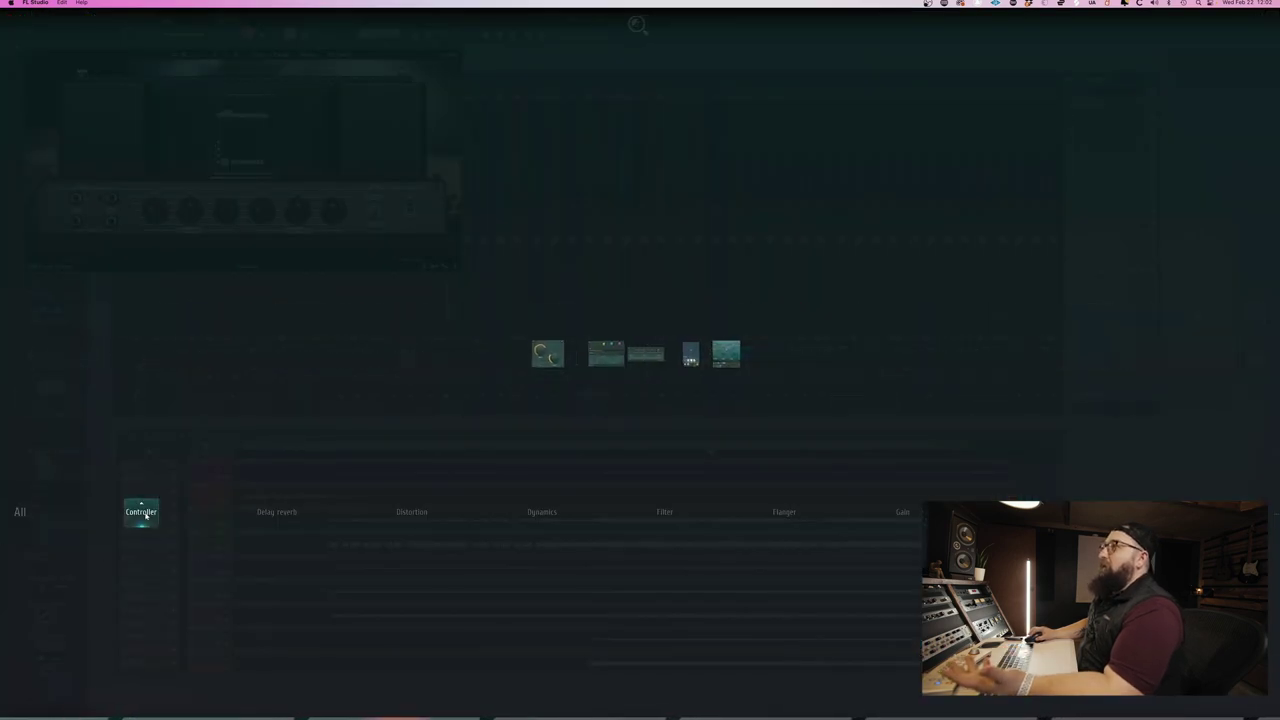
pyautogui.moveTo(140, 514)
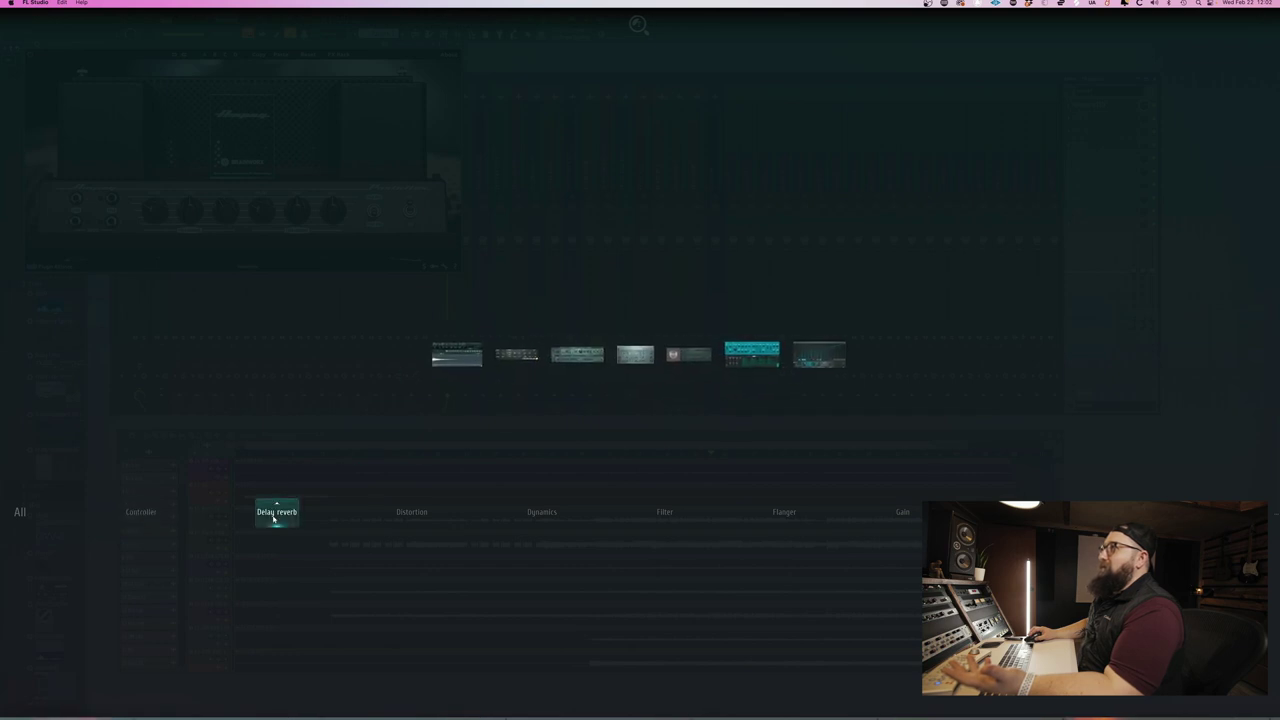
pyautogui.moveTo(717, 519)
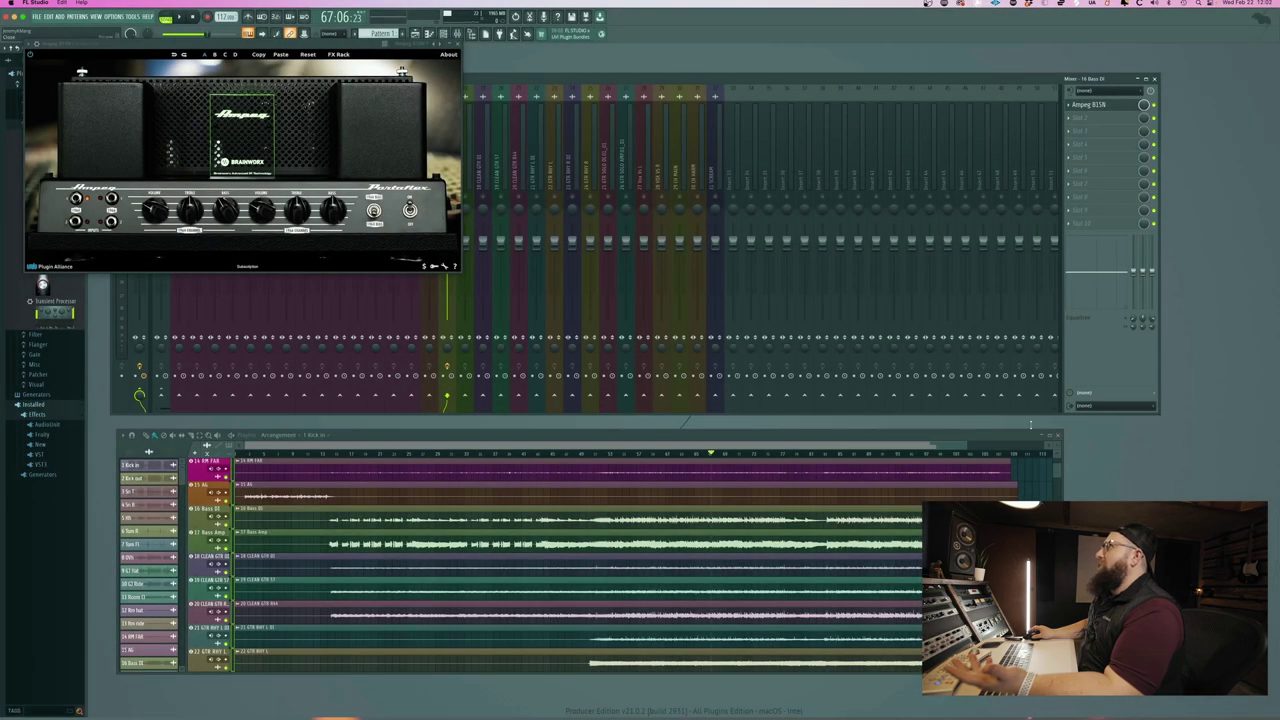
# - Load Fruity Parametric EQ 2 after the Ampeg and widen band 1 into a gentle low boost
pyautogui.hotkey('alt', 'p')
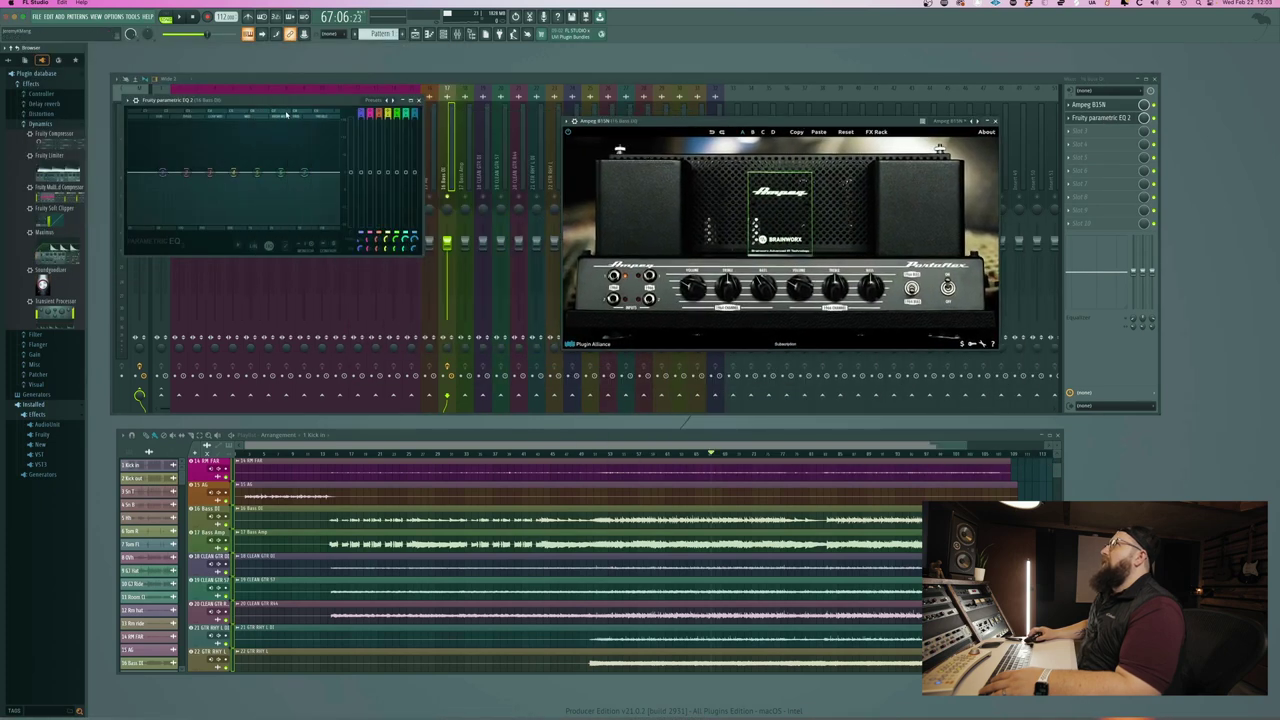
pyautogui.moveTo(285, 100); pyautogui.dragTo(588, 363)
pyautogui.press('space')
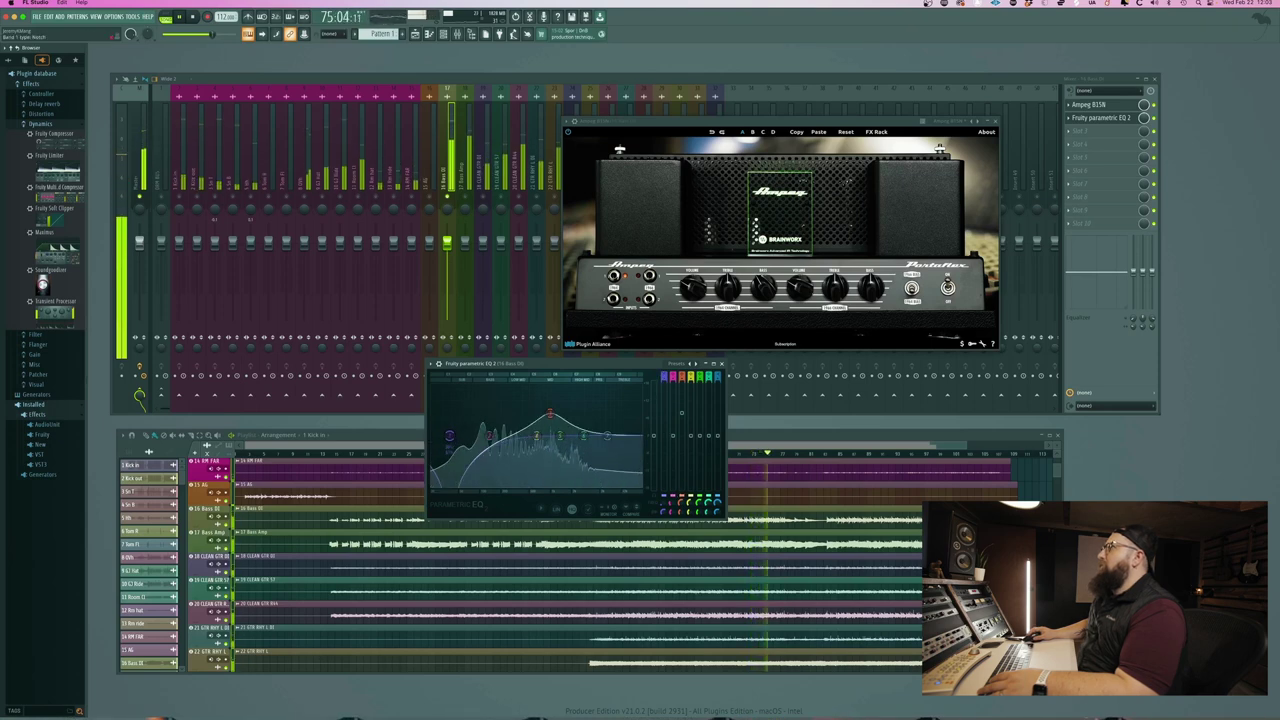
pyautogui.scroll(-3, 449, 438)
pyautogui.scroll(-3, 449, 438)
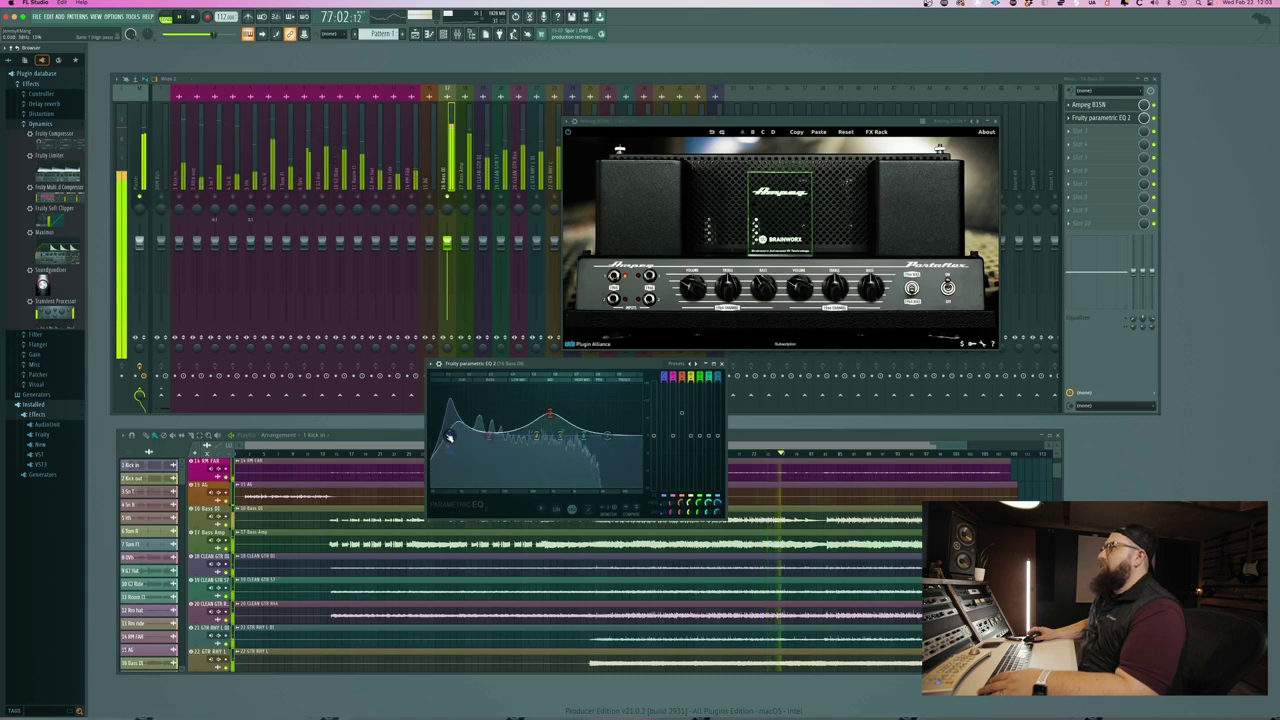
pyautogui.scroll(-3, 449, 437)
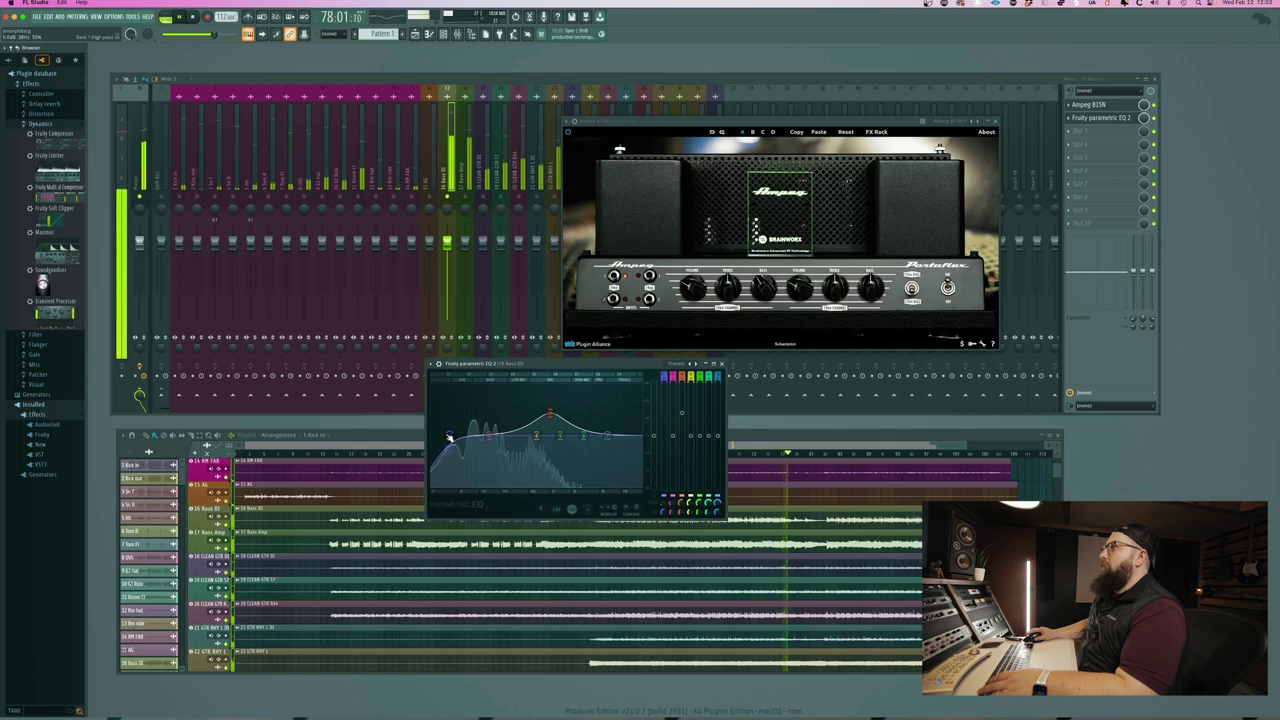
pyautogui.press('space')
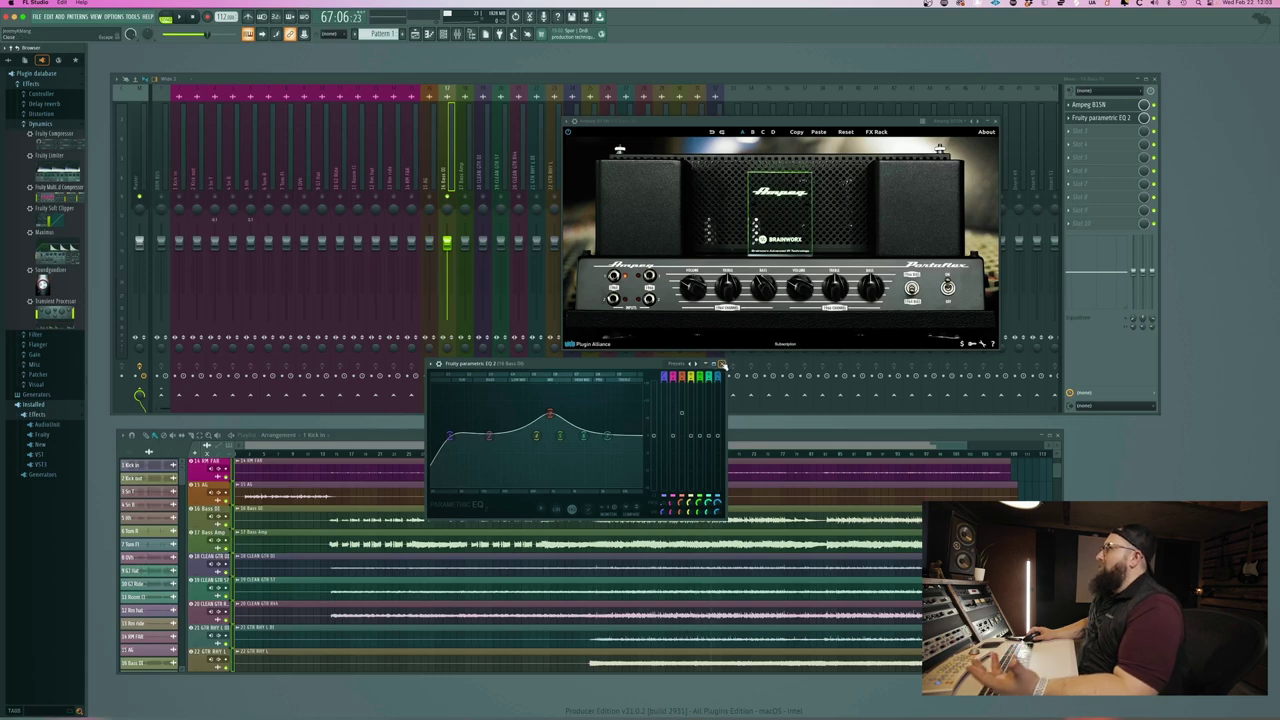
# - Search the plugin list for 'wave', then clear the search and close it unused
pyautogui.click(1090, 131)
pyautogui.moveTo(1080, 140)
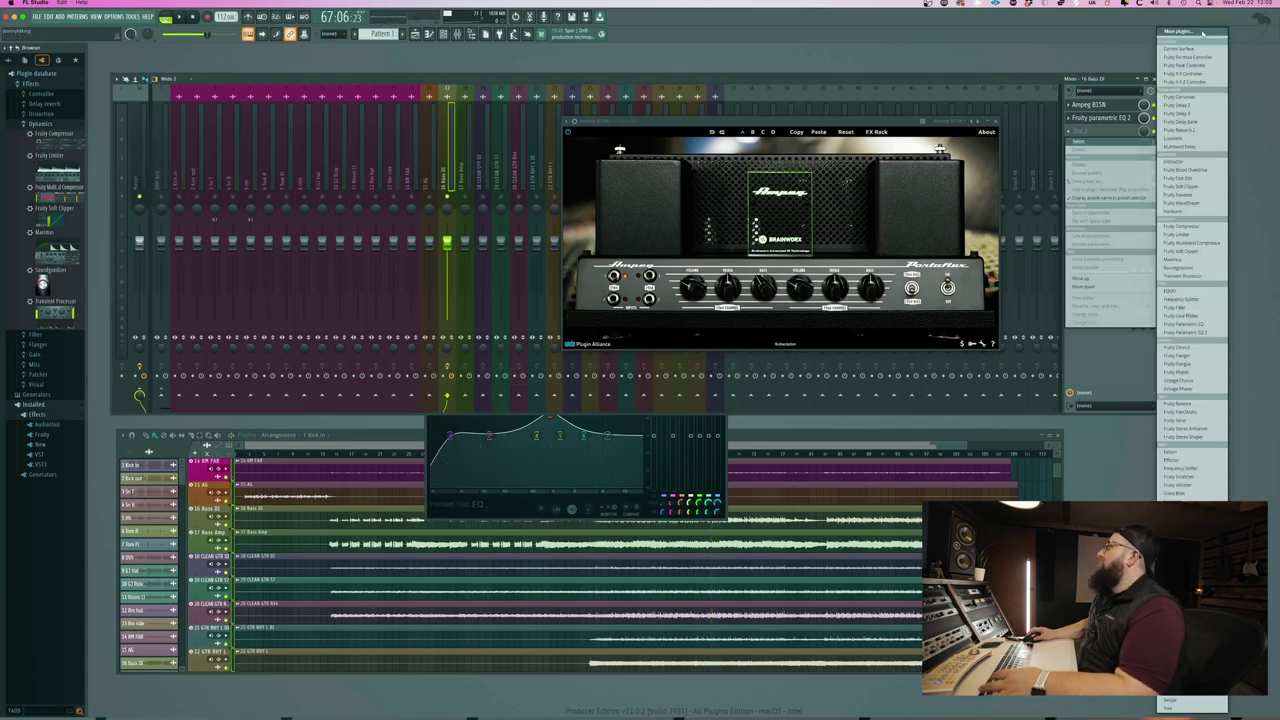
pyautogui.click(1202, 33)
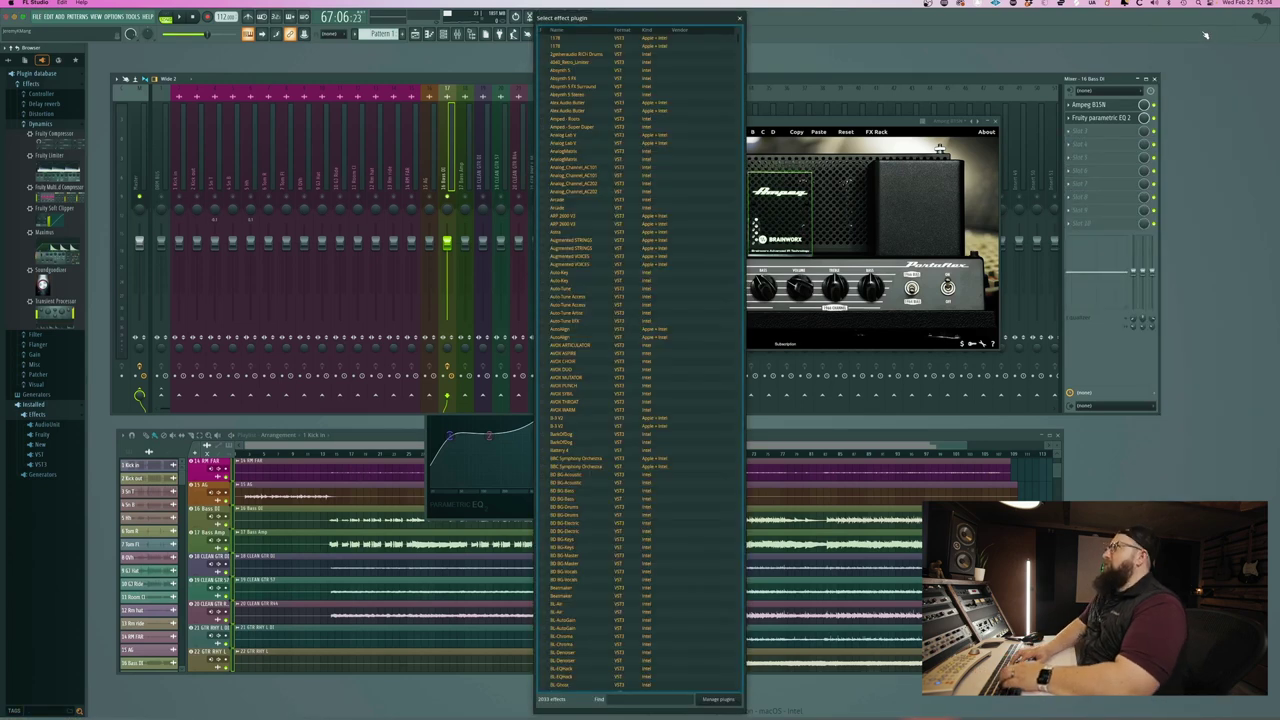
pyautogui.write('wave')
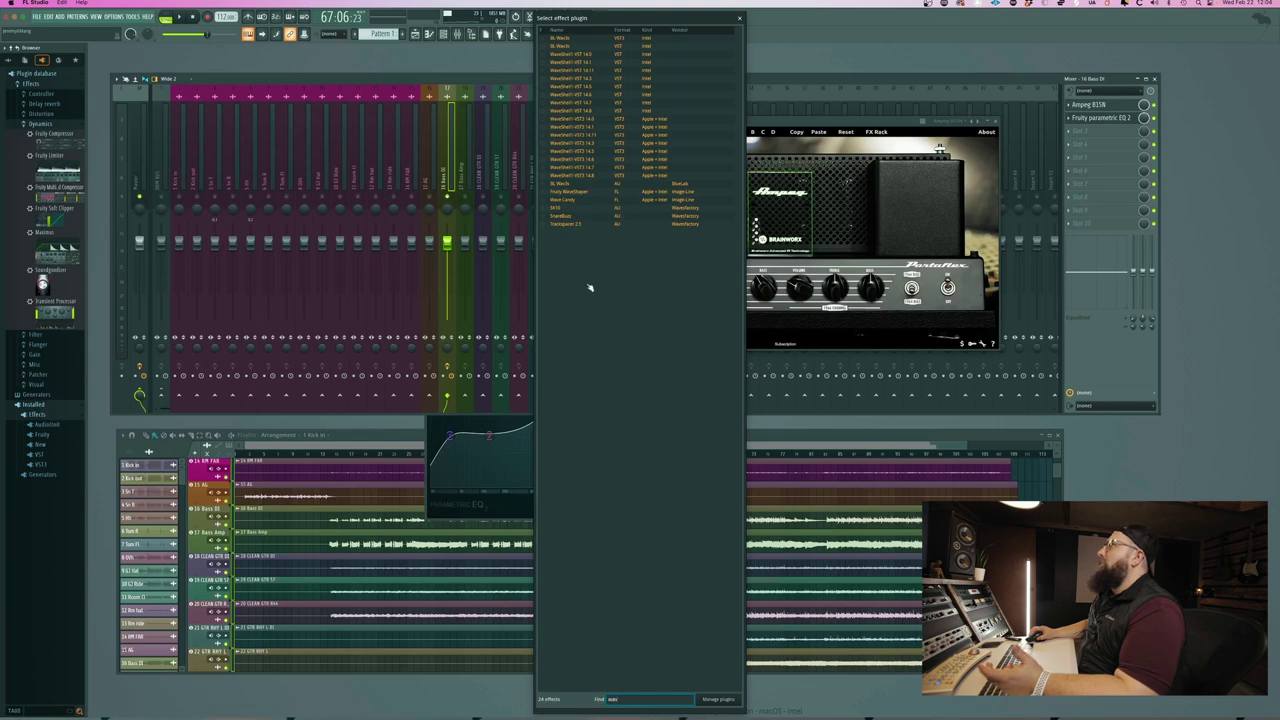
pyautogui.press('BackSpace')
pyautogui.press('BackSpace')
pyautogui.press('BackSpace')
pyautogui.press('BackSpace')
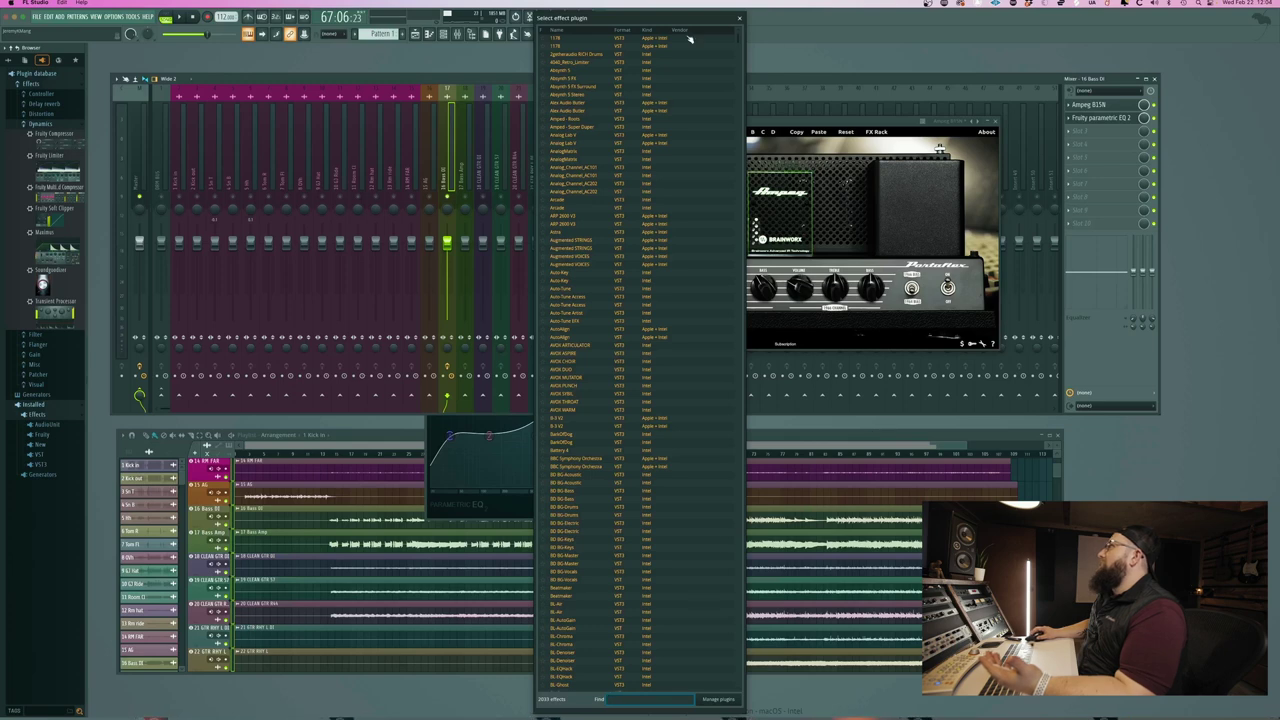
pyautogui.click(741, 18)
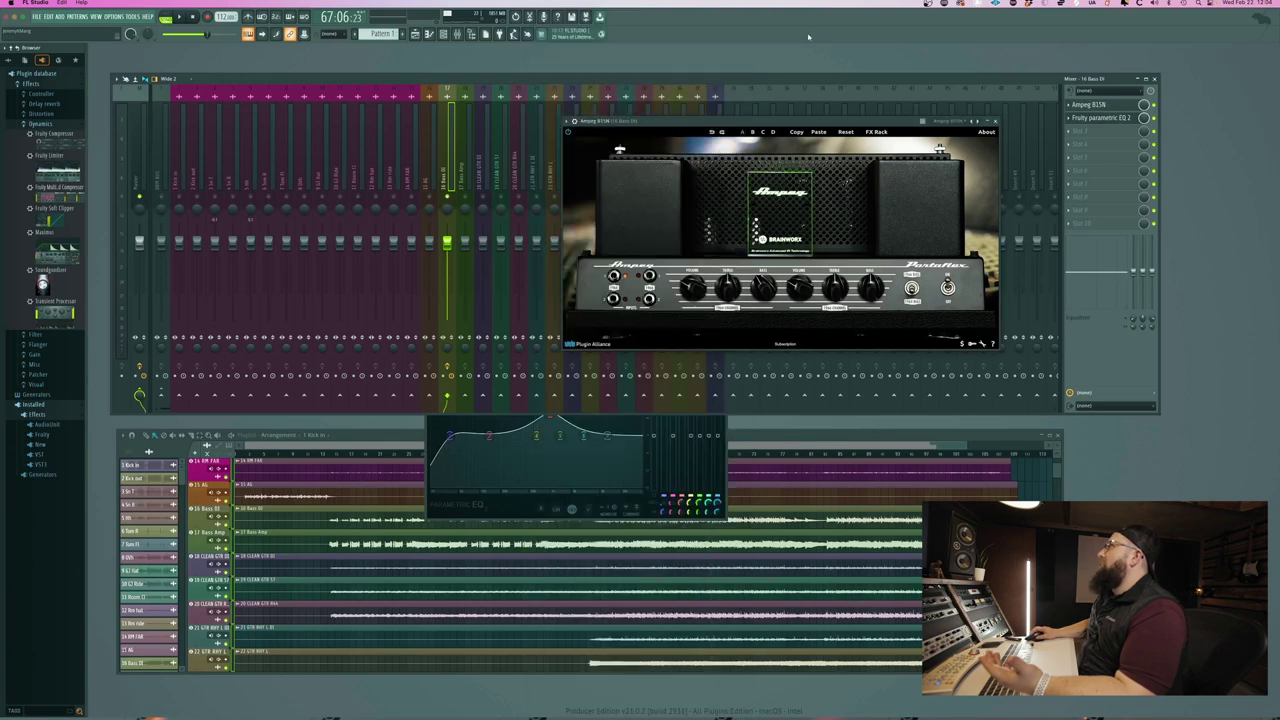
# - Load Fruity Bass Boost into Bass DI's third slot and play to hear it
pyautogui.click(1069, 135)
pyautogui.click(1078, 141)
pyautogui.click(586, 122)
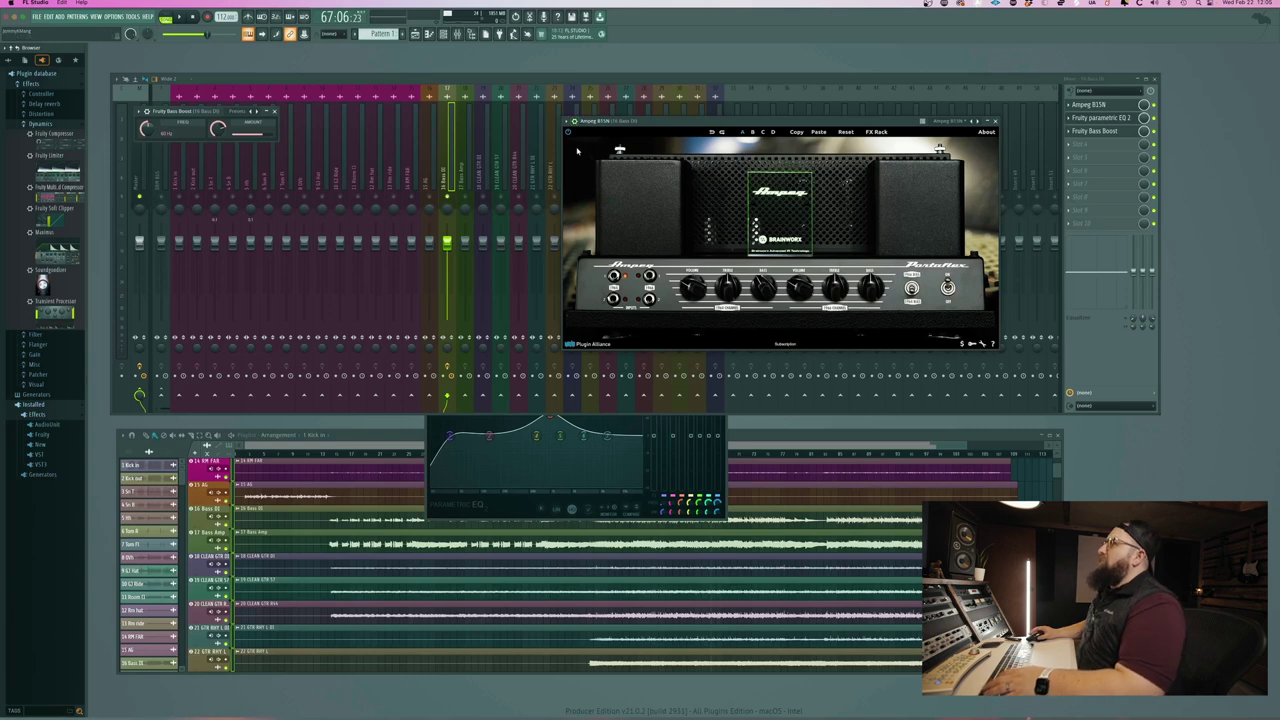
pyautogui.press('space')
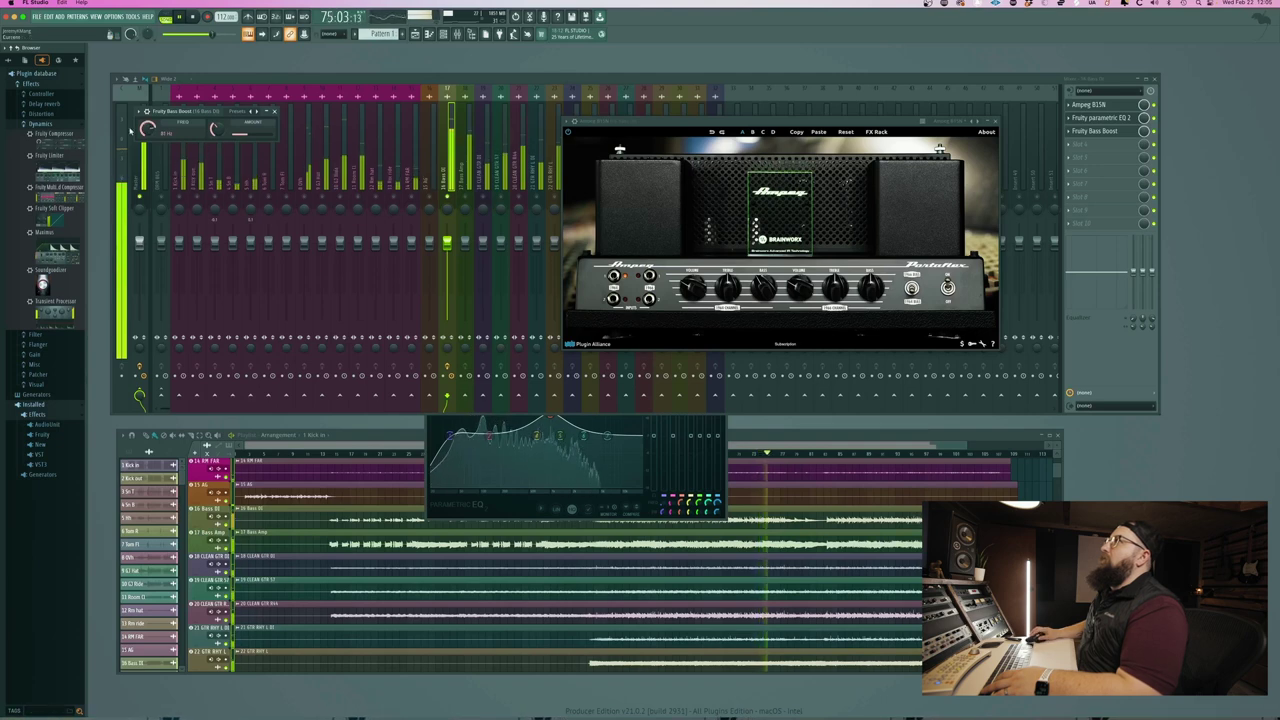
# - Close the Bass Boost, Ampeg B15N and Parametric EQ 2 windows, then open slot 4's choices
pyautogui.click(274, 111)
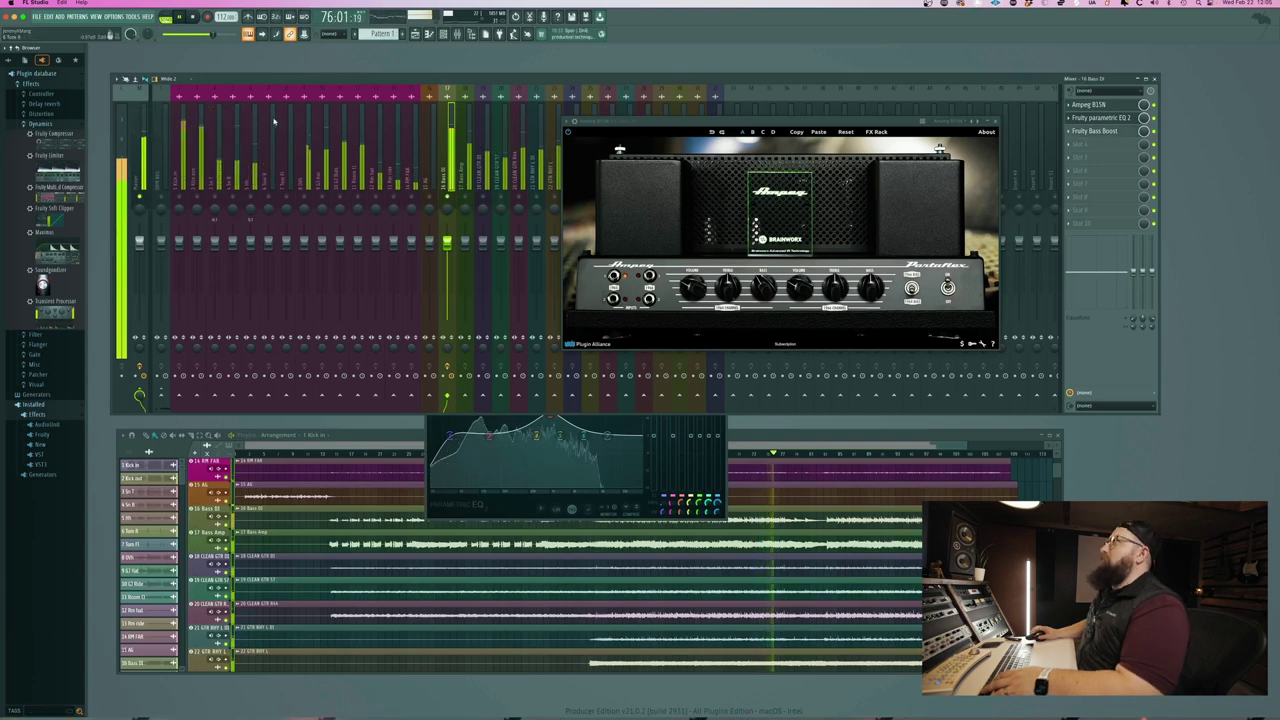
pyautogui.click(994, 124)
pyautogui.click(690, 425)
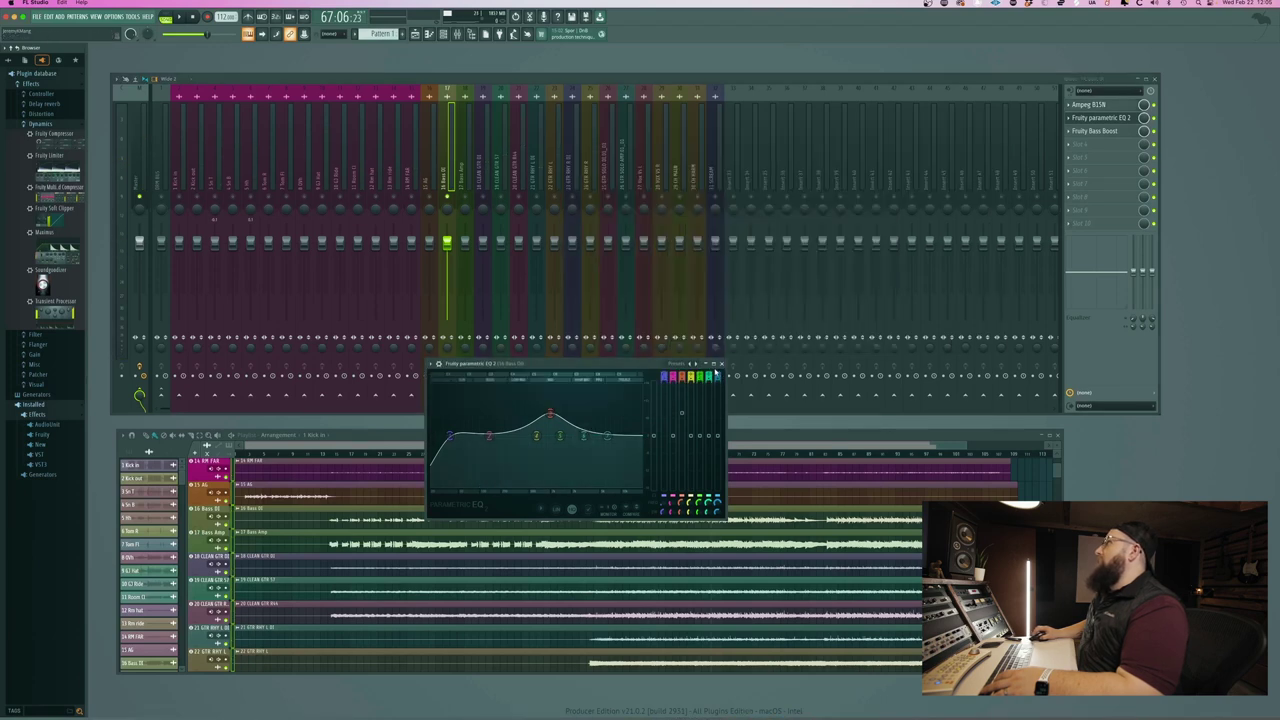
pyautogui.click(719, 372)
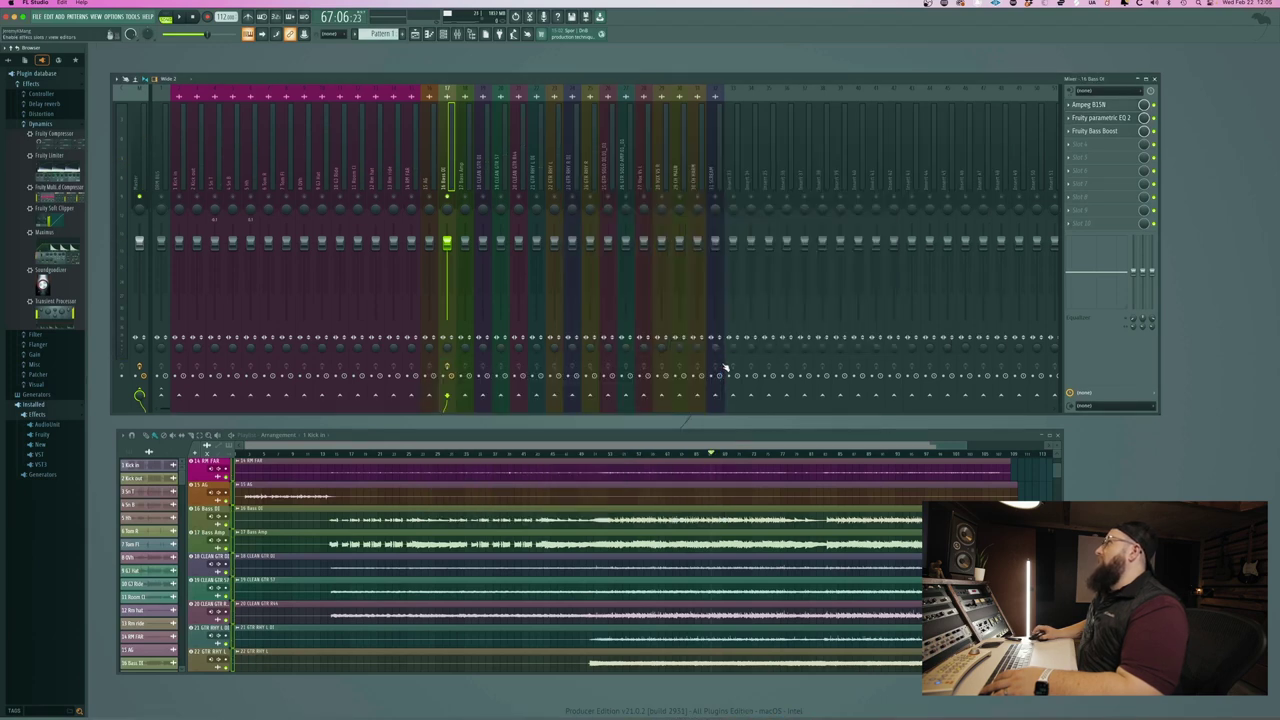
pyautogui.click(1085, 144)
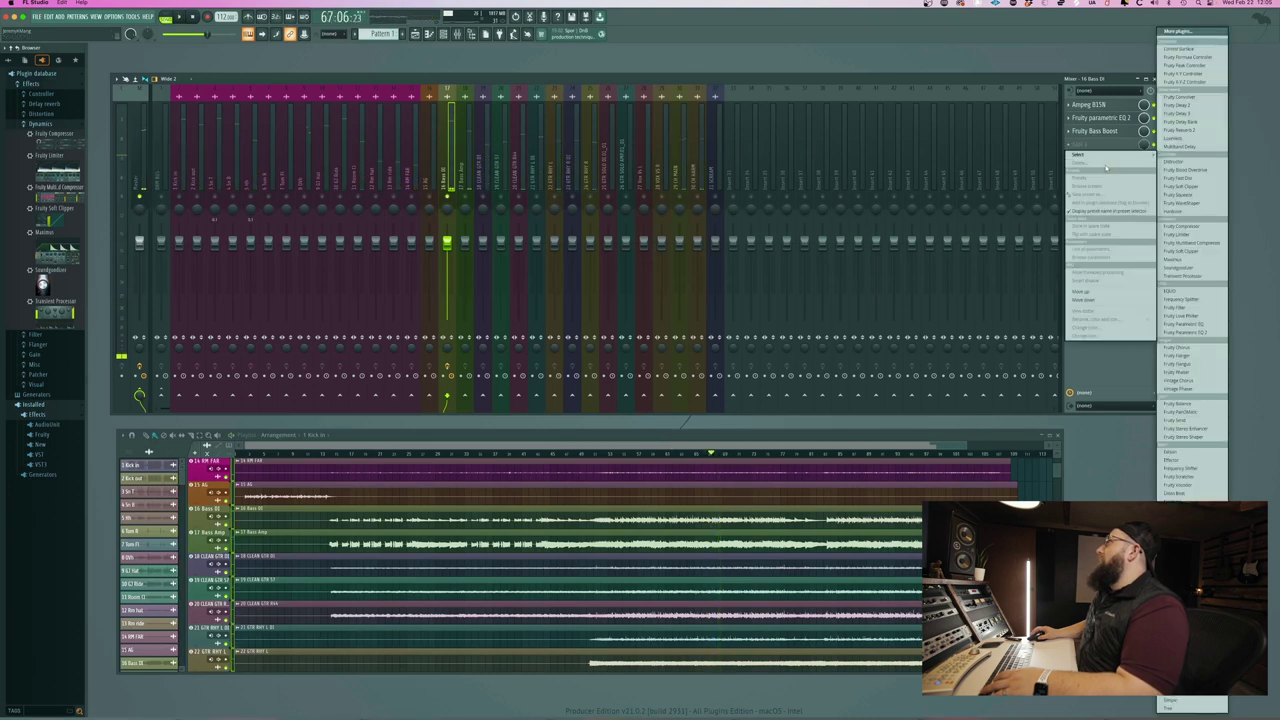
# - Load DoubleTap via a 'doubl' search and raise its LOW COMP and ALL COMP knobs
pyautogui.click(1218, 32)
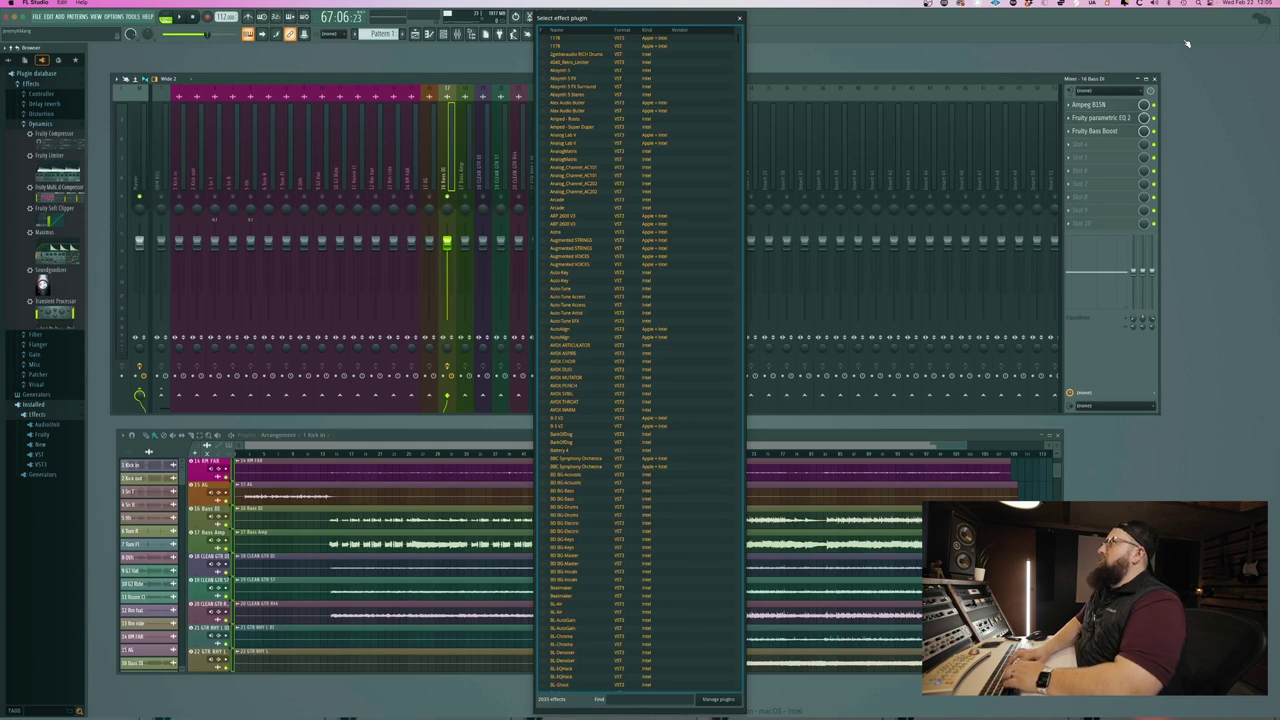
pyautogui.write('doubl')
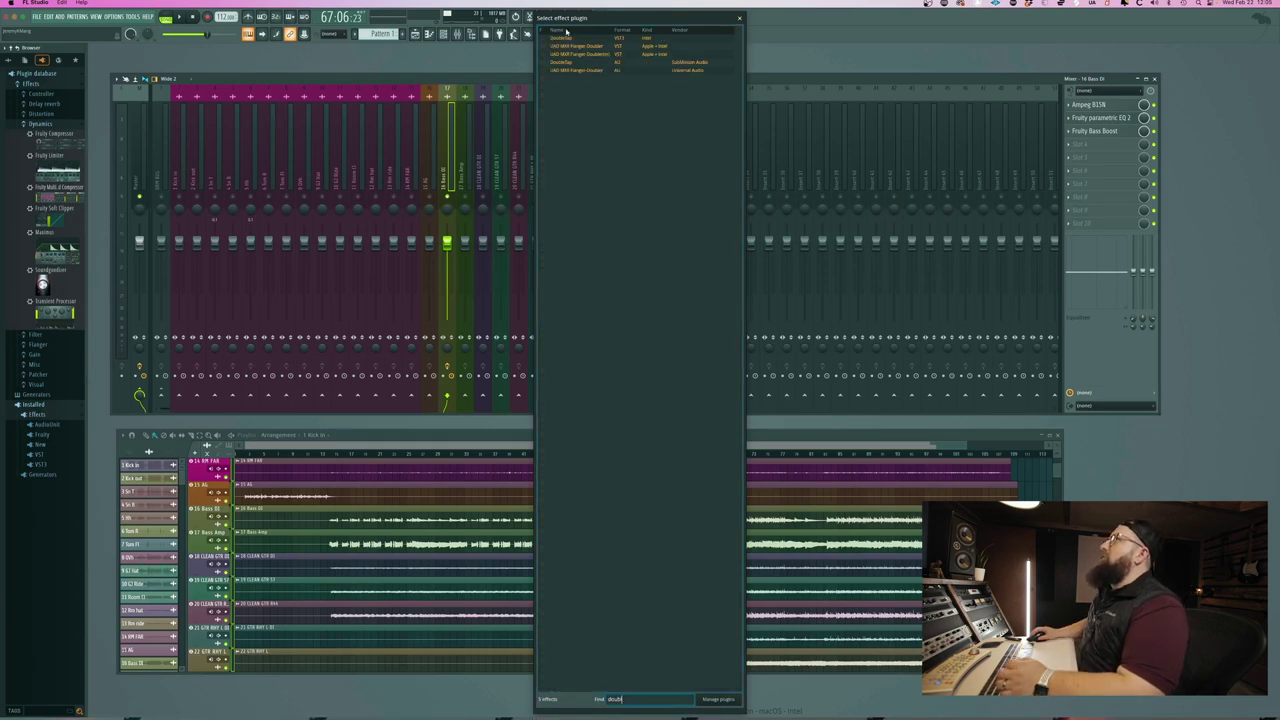
pyautogui.doubleClick(566, 37)
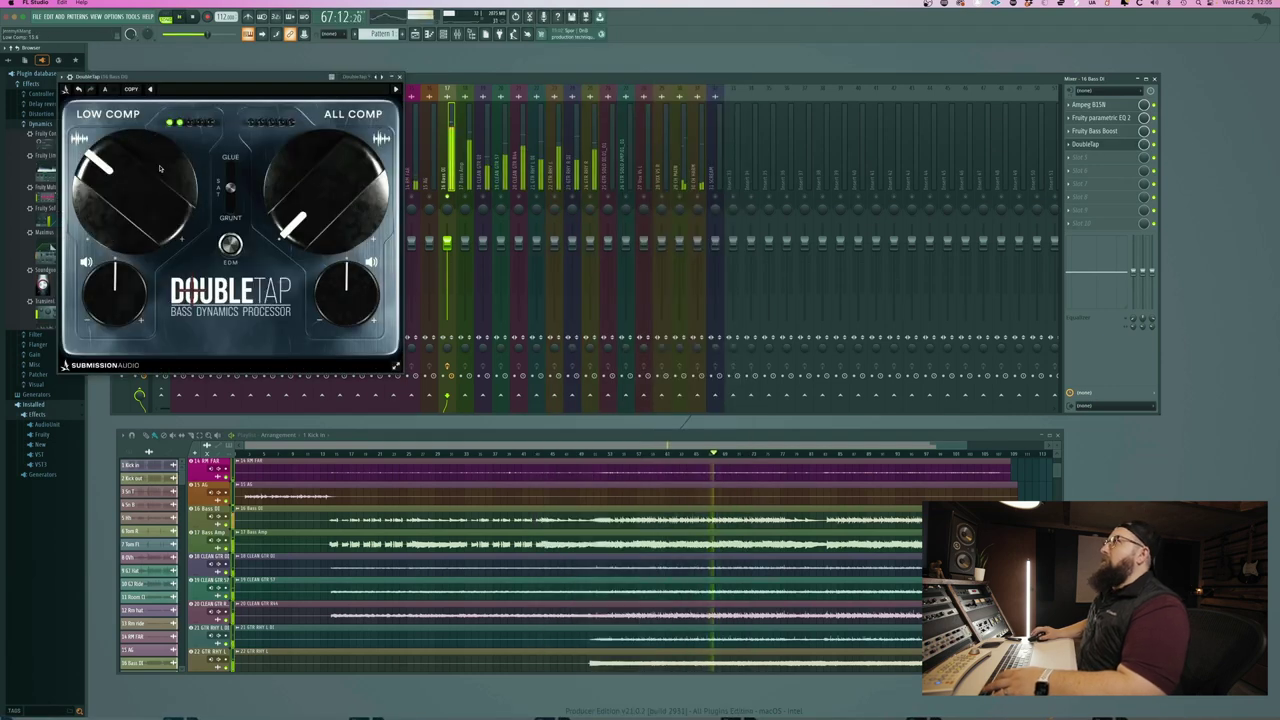
pyautogui.moveTo(159, 167); pyautogui.dragTo(158, 184)
pyautogui.moveTo(300, 170); pyautogui.dragTo(300, 186)
pyautogui.scroll(-4, 300, 186)
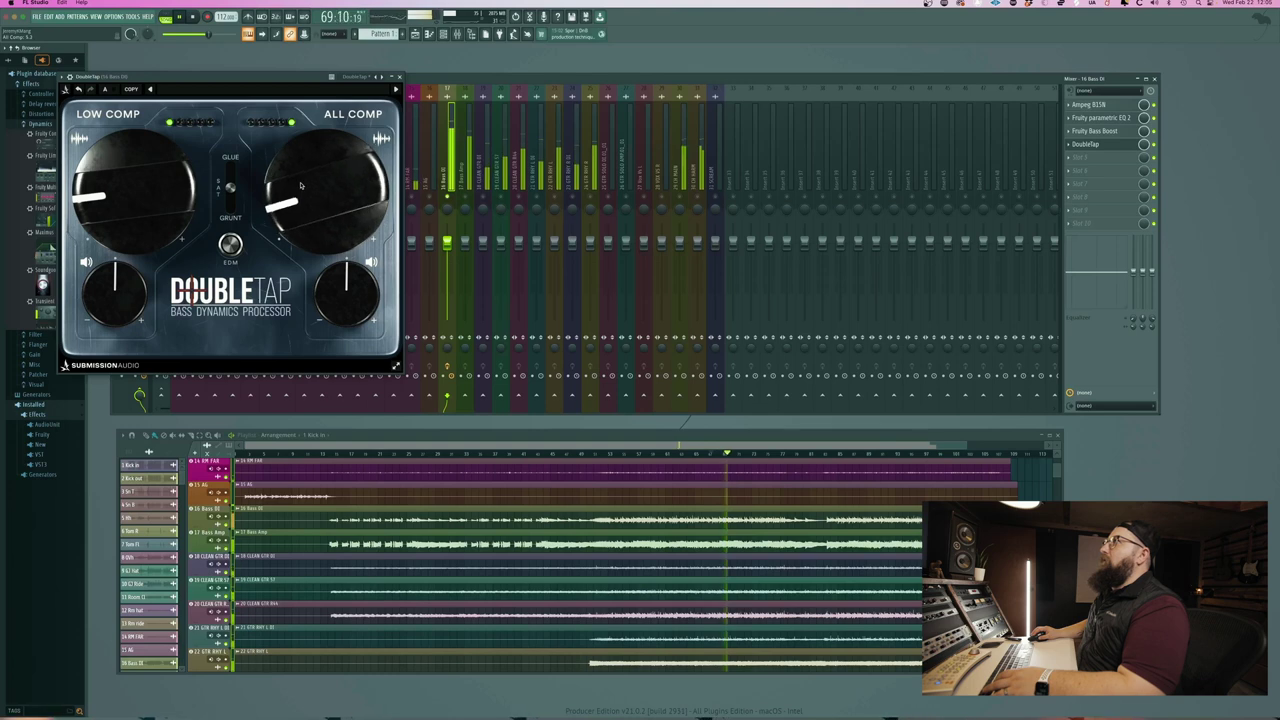
pyautogui.scroll(-3, 300, 186)
# - Lower the Bass Amp fader and pan drum tracks 5, 6, 7, 9, 12, 13 and GJ Ride
pyautogui.click(457, 213)
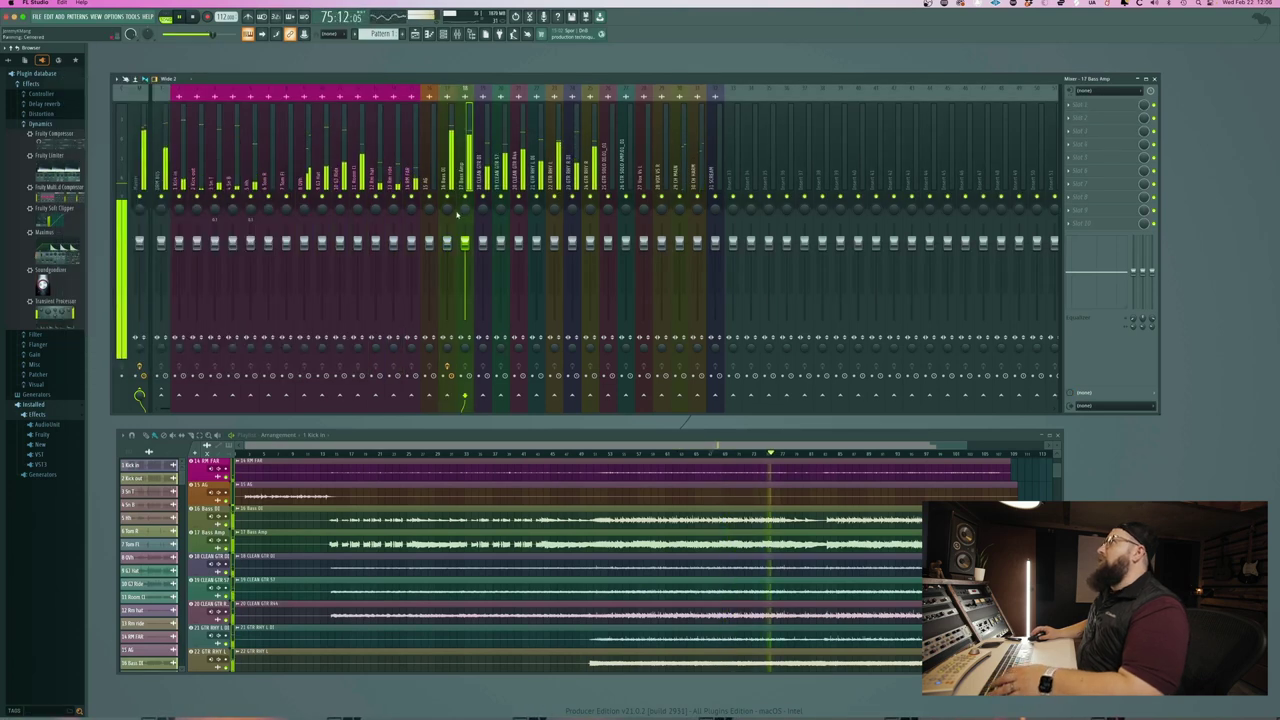
pyautogui.moveTo(464, 241)
pyautogui.mouseDown()
pyautogui.moveTo(461, 265)
pyautogui.moveTo(463, 243)
pyautogui.mouseUp()
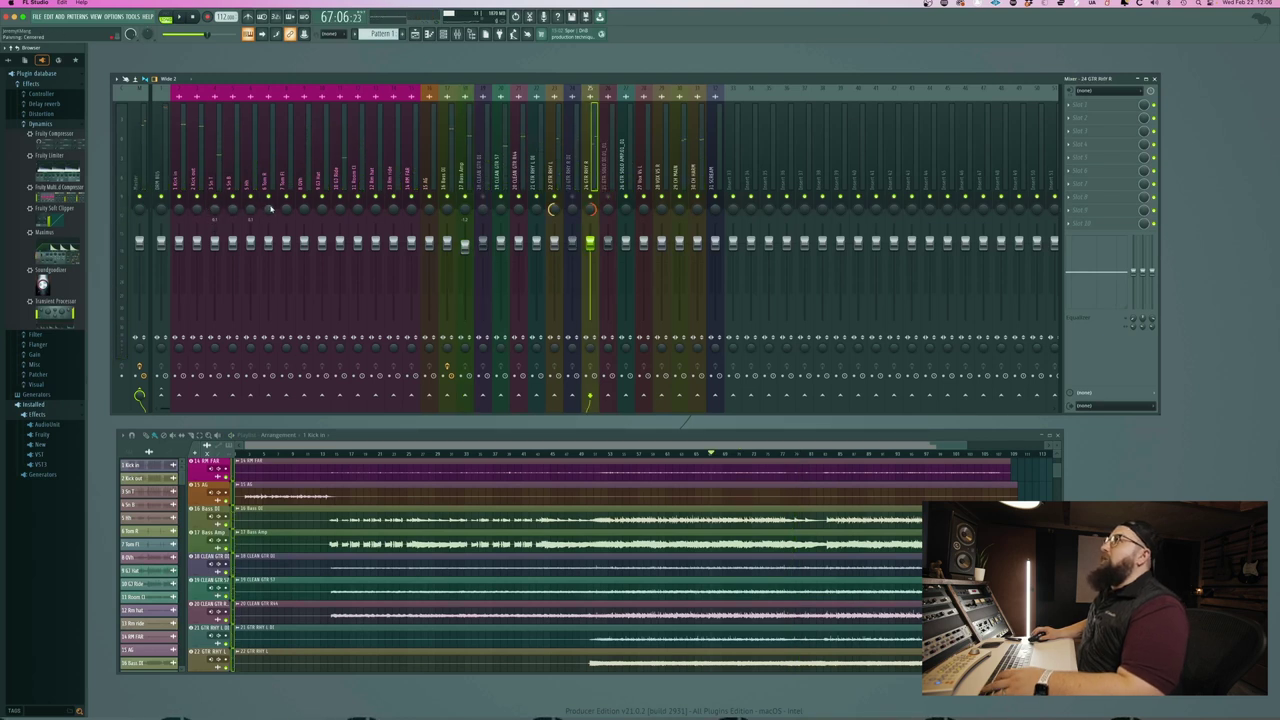
pyautogui.click(270, 207)
pyautogui.click(289, 214)
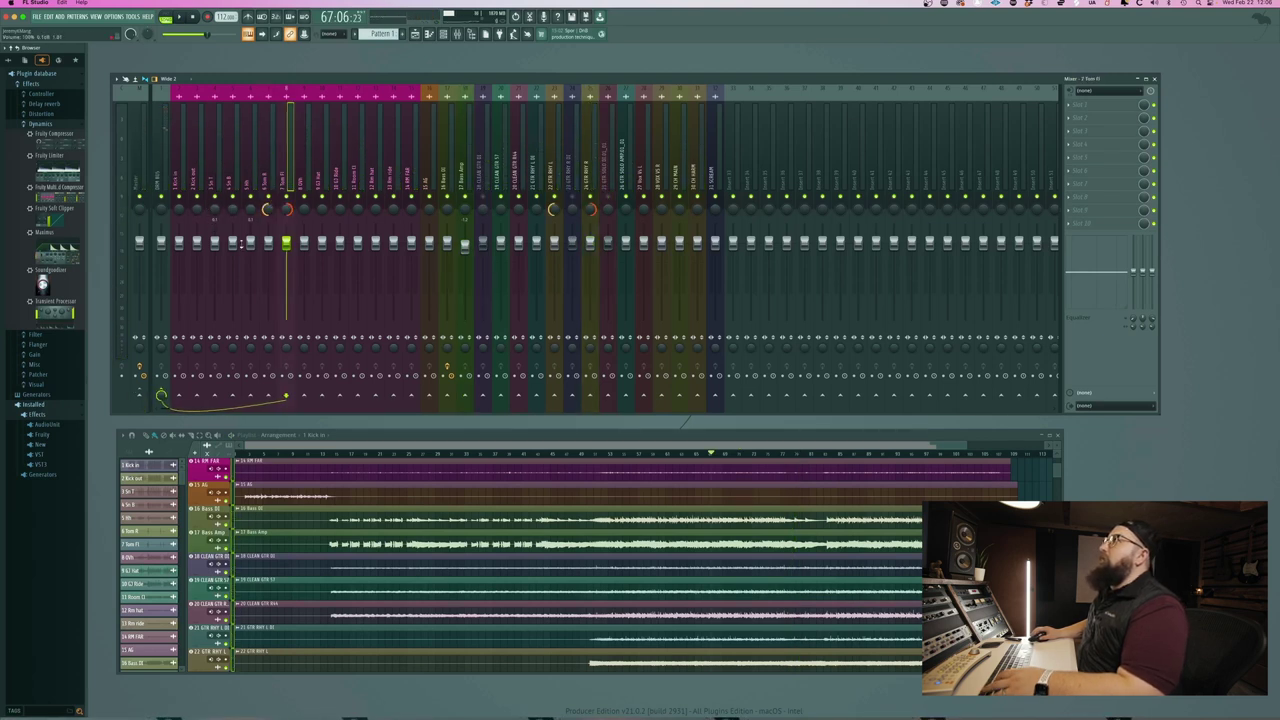
pyautogui.click(251, 209)
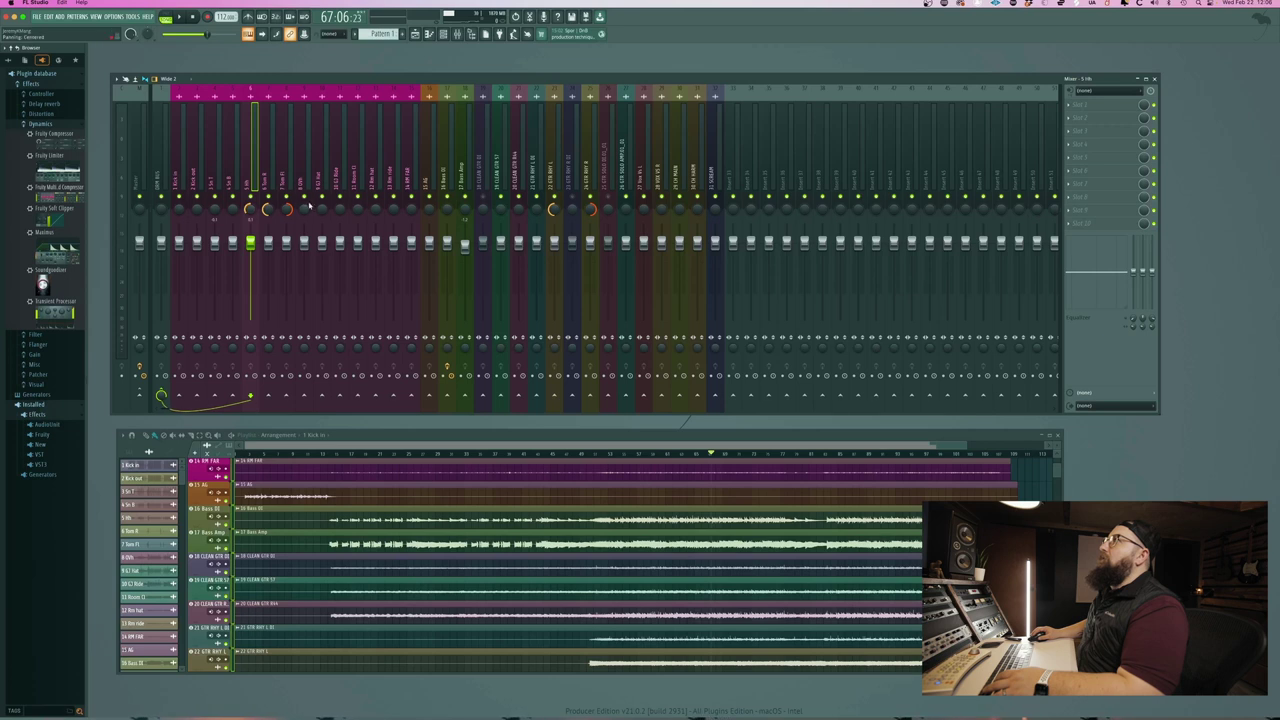
pyautogui.click(377, 210)
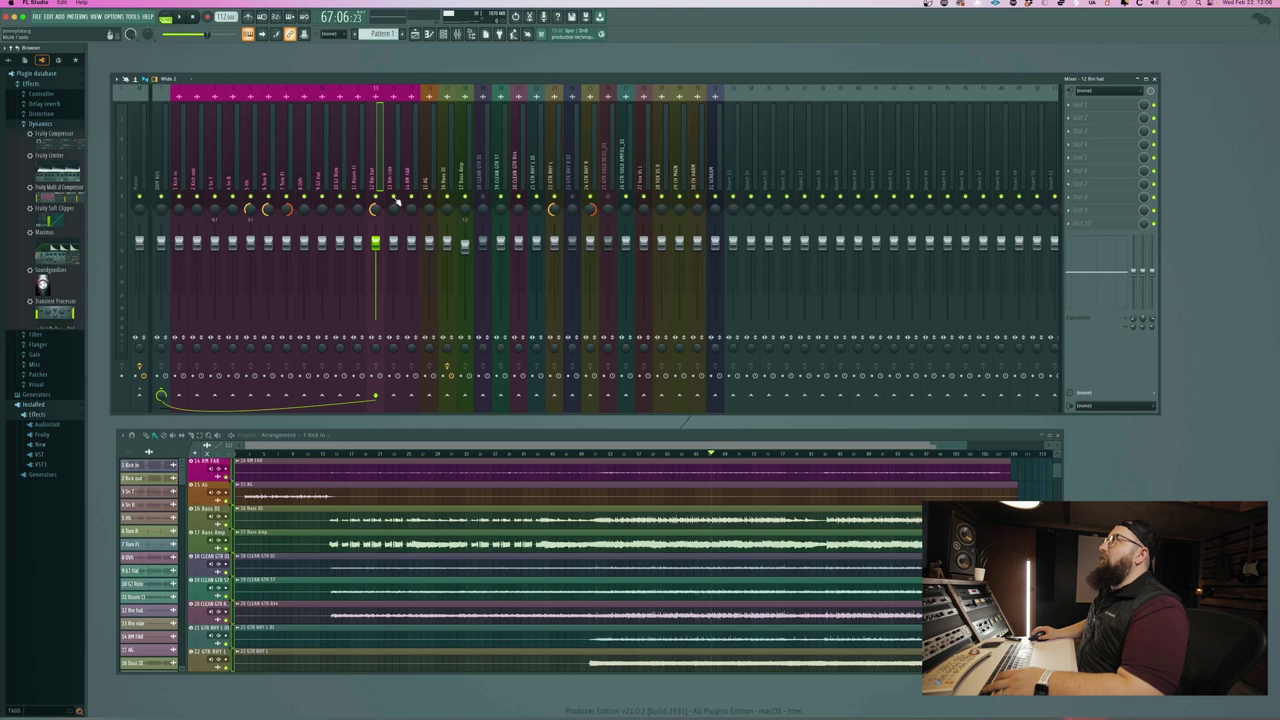
pyautogui.click(395, 205)
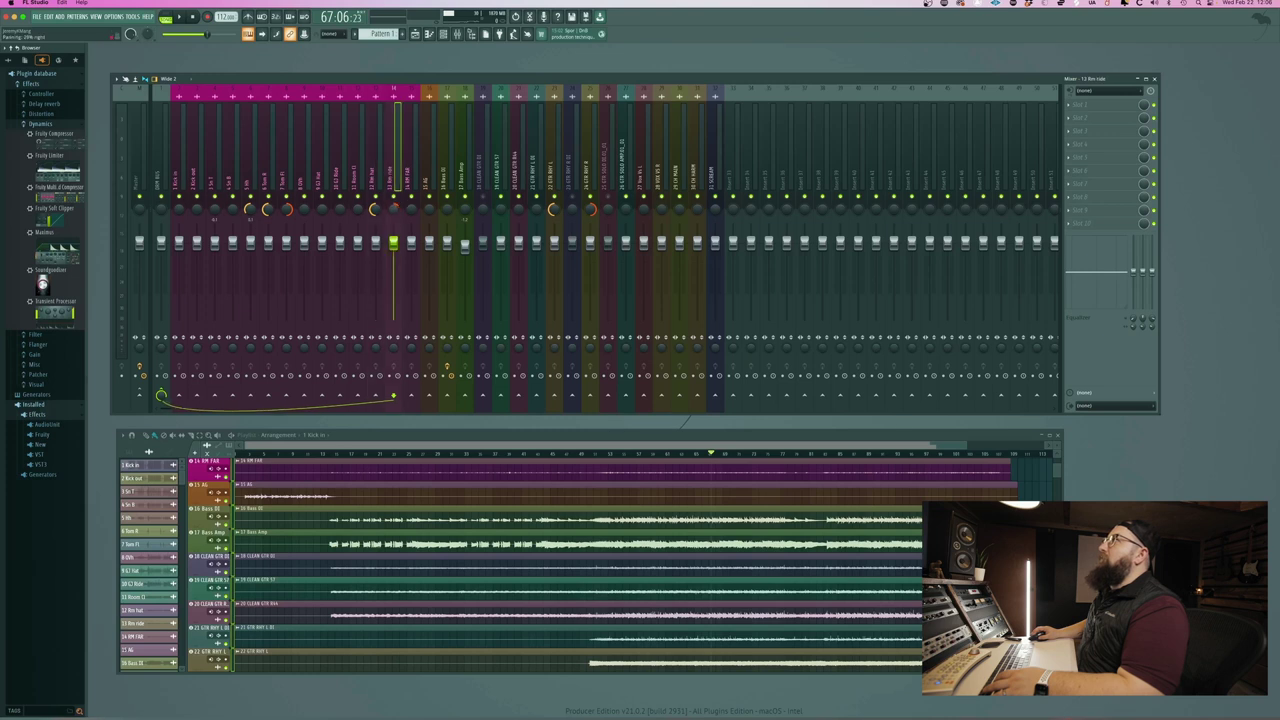
pyautogui.click(322, 209)
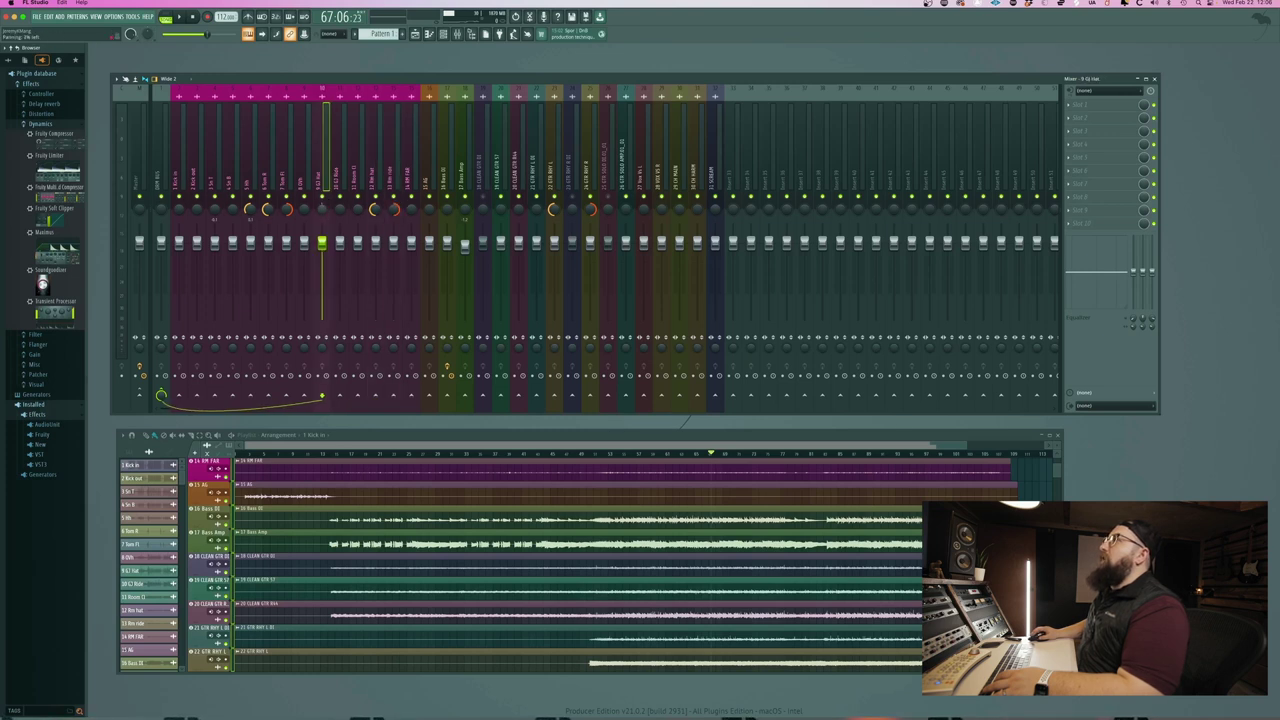
pyautogui.click(339, 210)
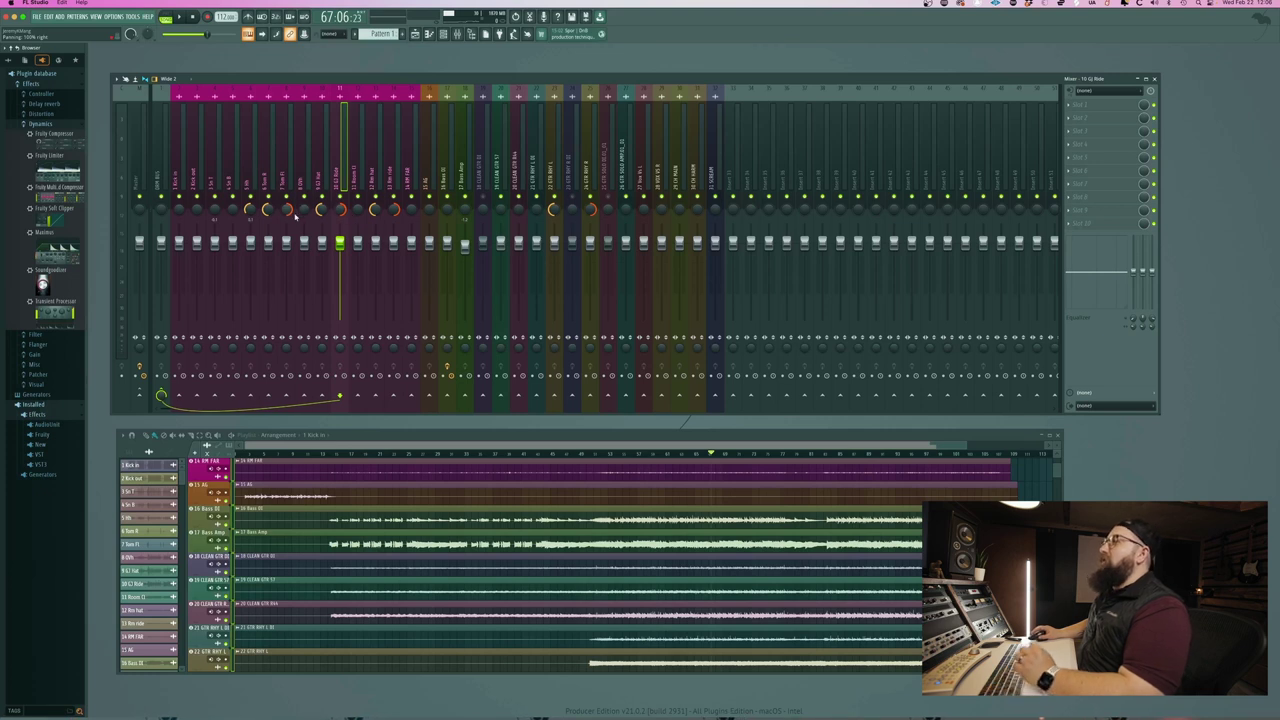
# - Play to hear the drum panning, then select DRM BUS and open its first effect slot
pyautogui.press('space')
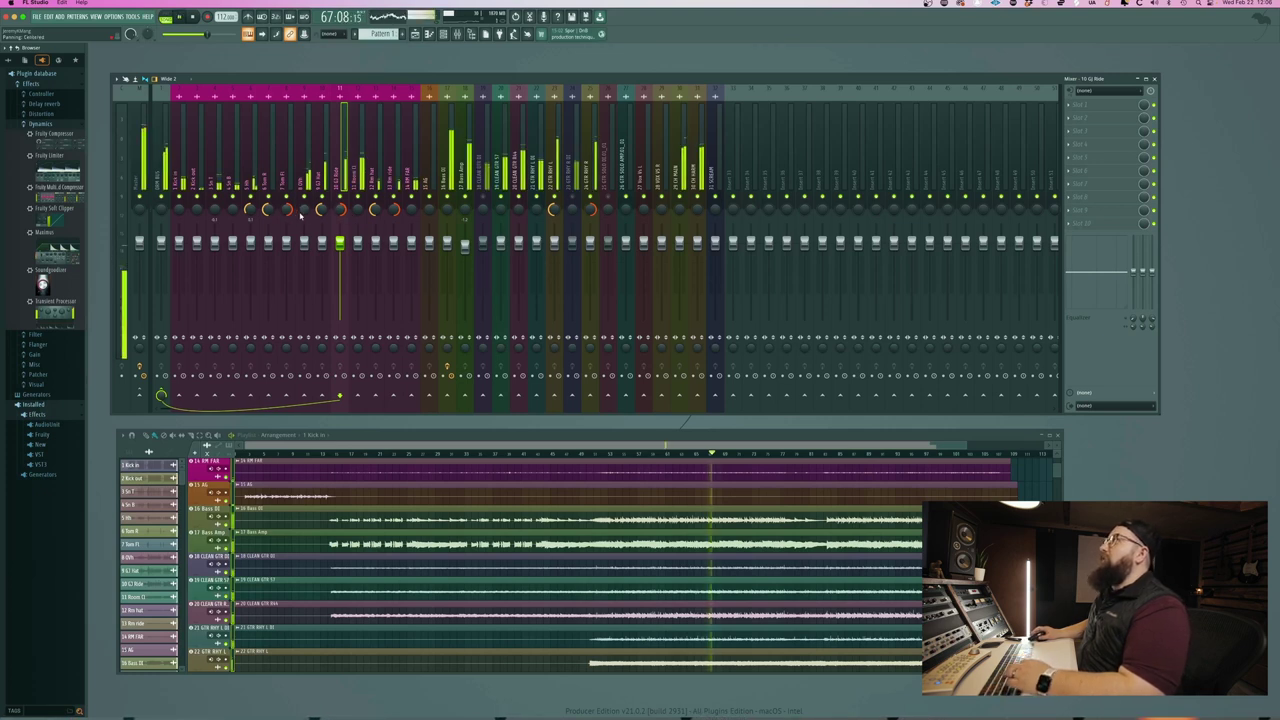
pyautogui.click(162, 185)
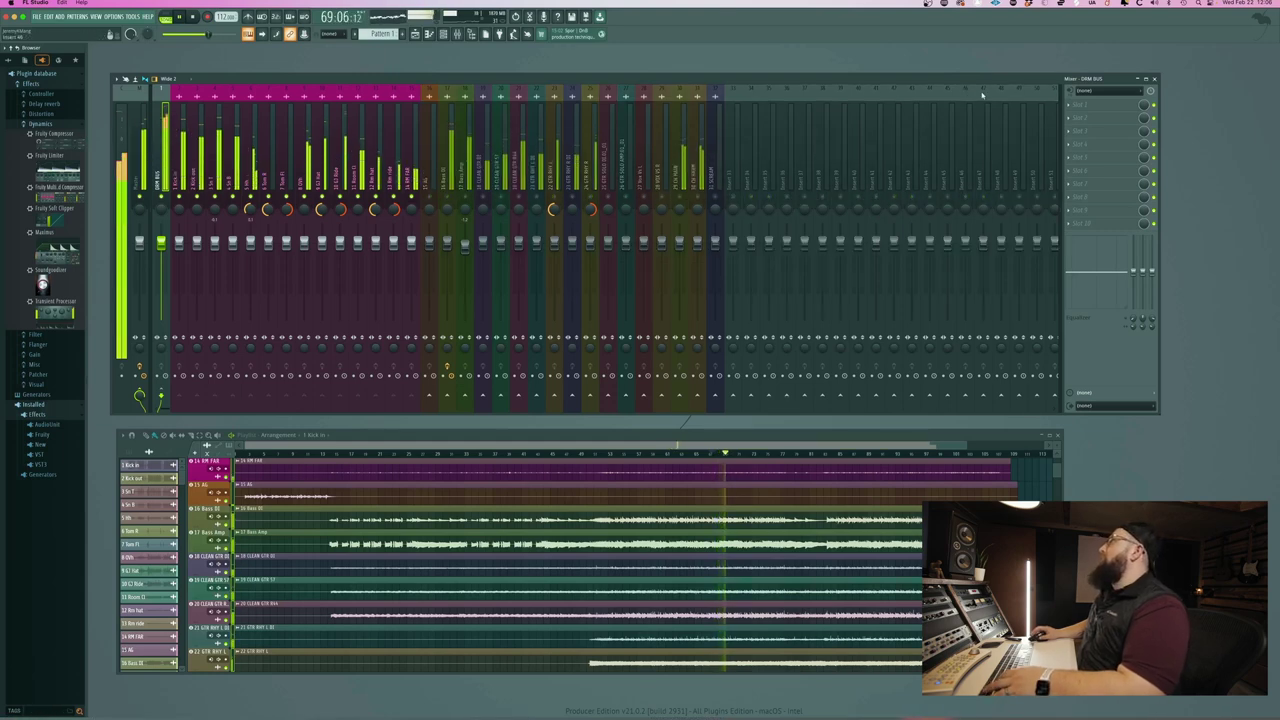
pyautogui.click(1084, 105)
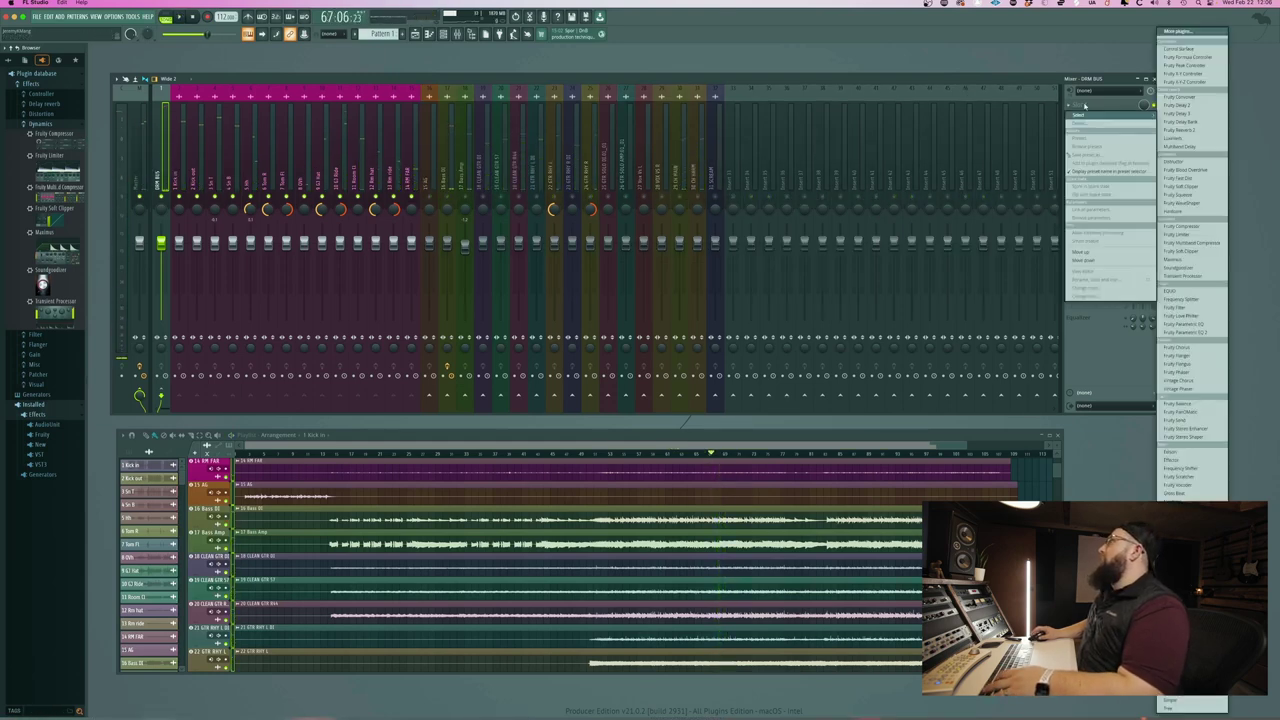
# - Load bx_townhouse Buss Compressor onto the DRM BUS by searching 'town'
pyautogui.click(1186, 31)
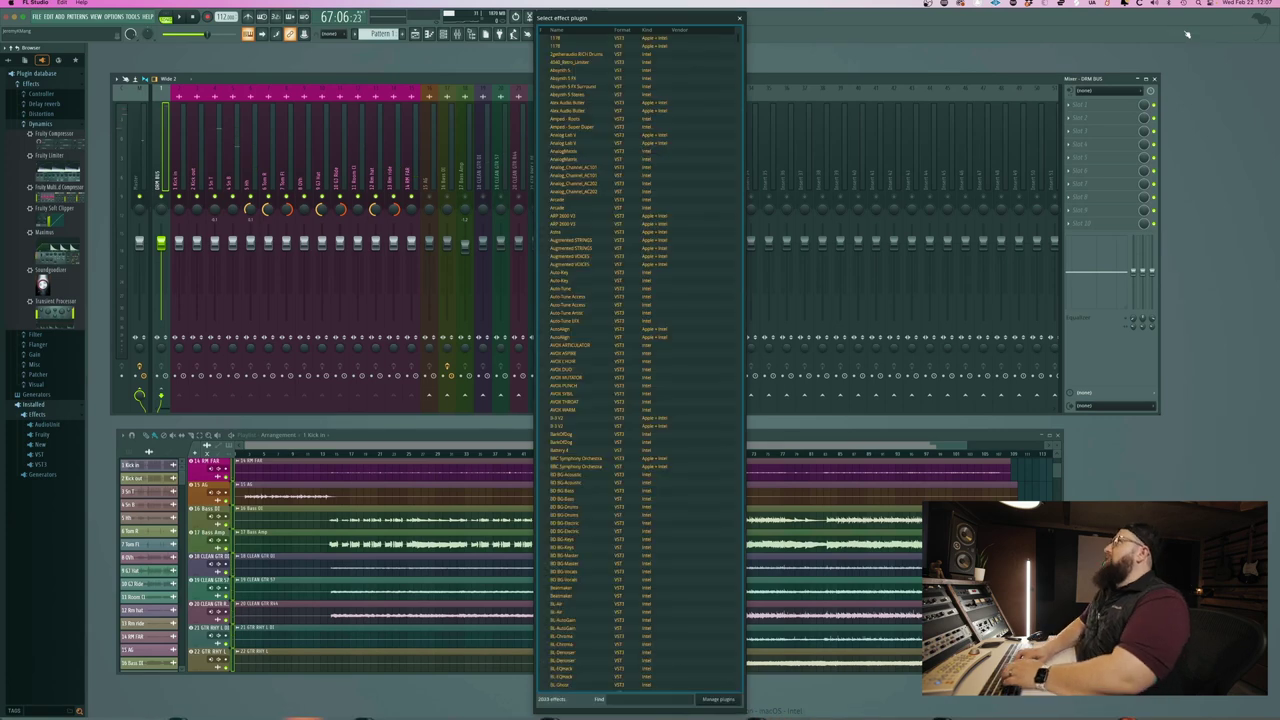
pyautogui.write('town')
pyautogui.press('Return')
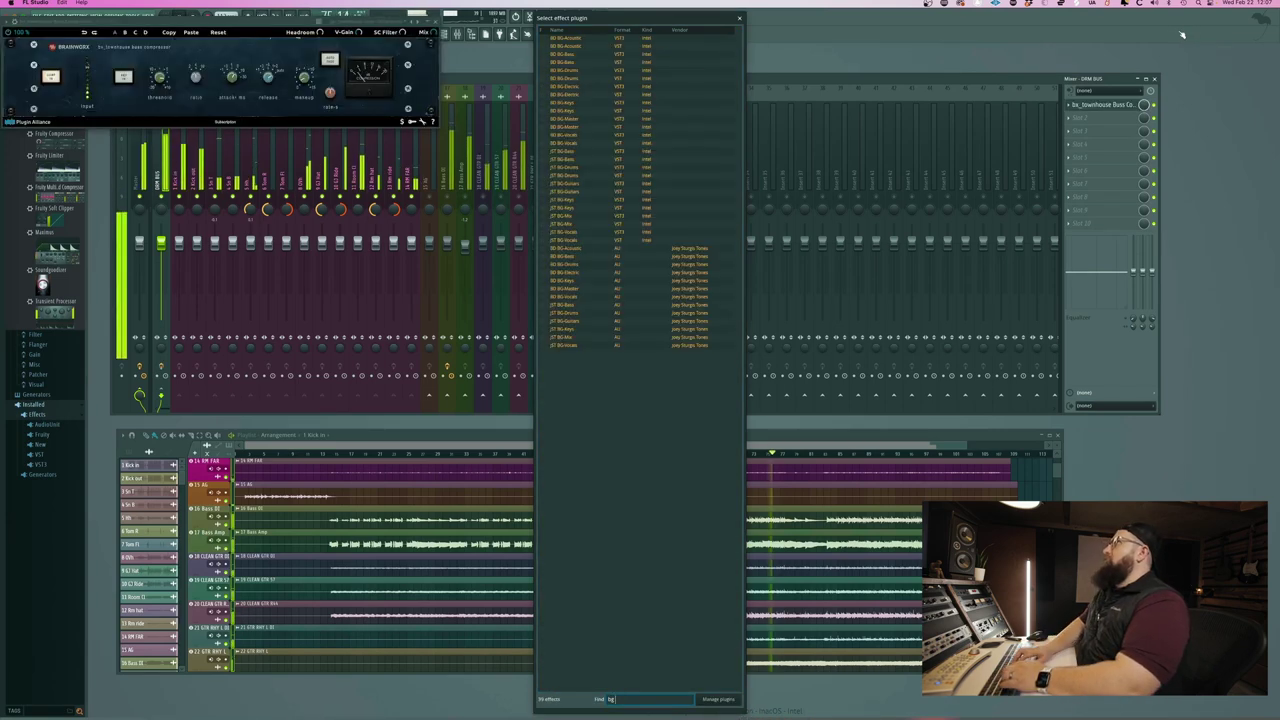
# - Load BG-Drums into the bus's second slot via a 'bg' search, then open the plugin picker with F8
pyautogui.write('bg')
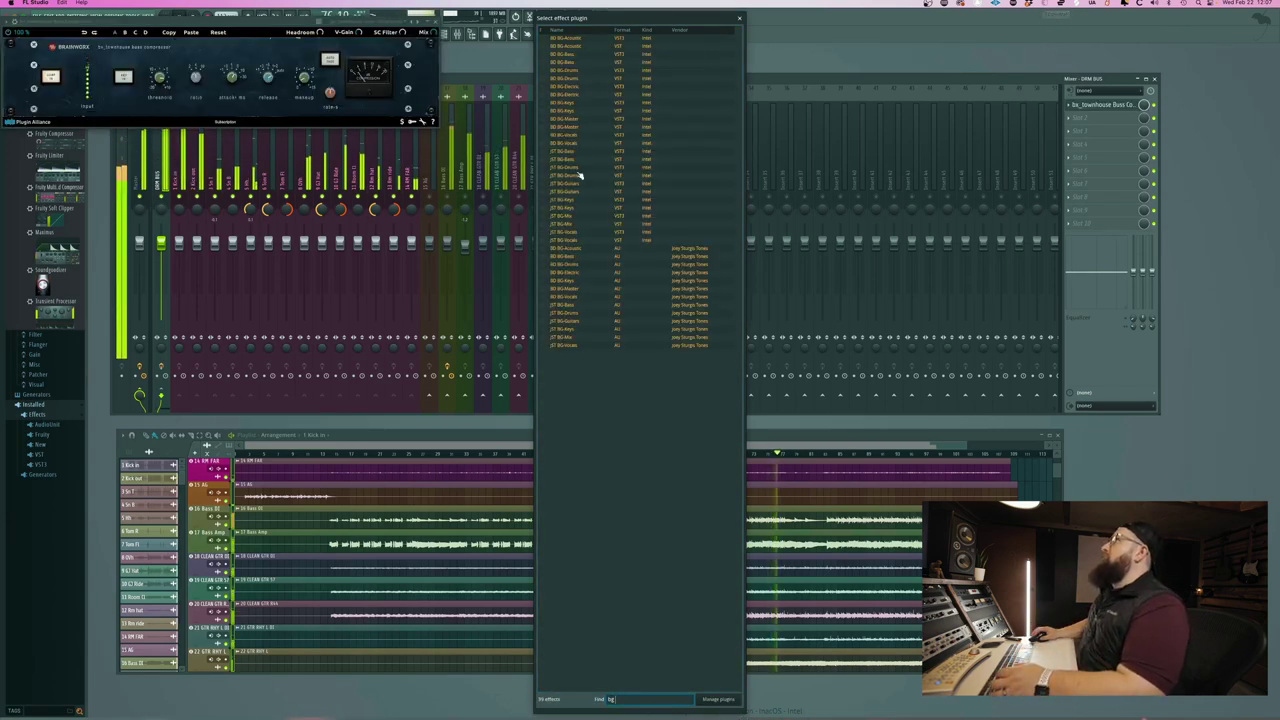
pyautogui.click(564, 260)
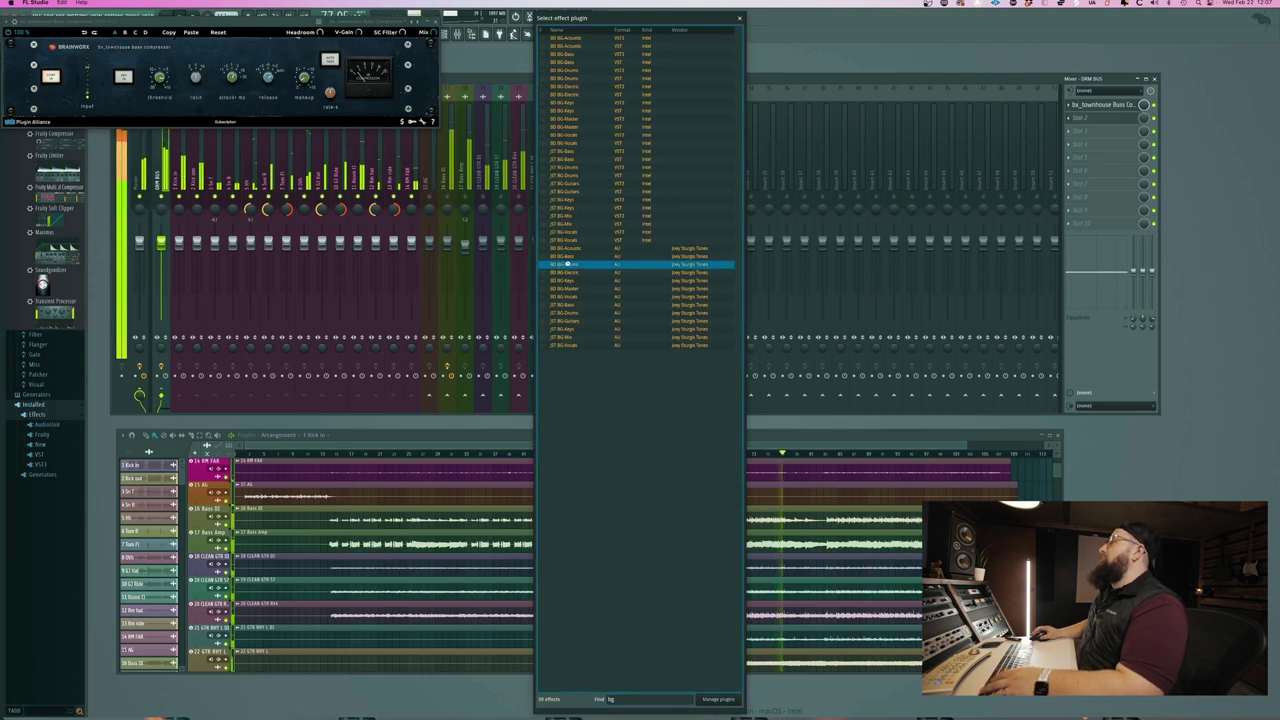
pyautogui.press('Return')
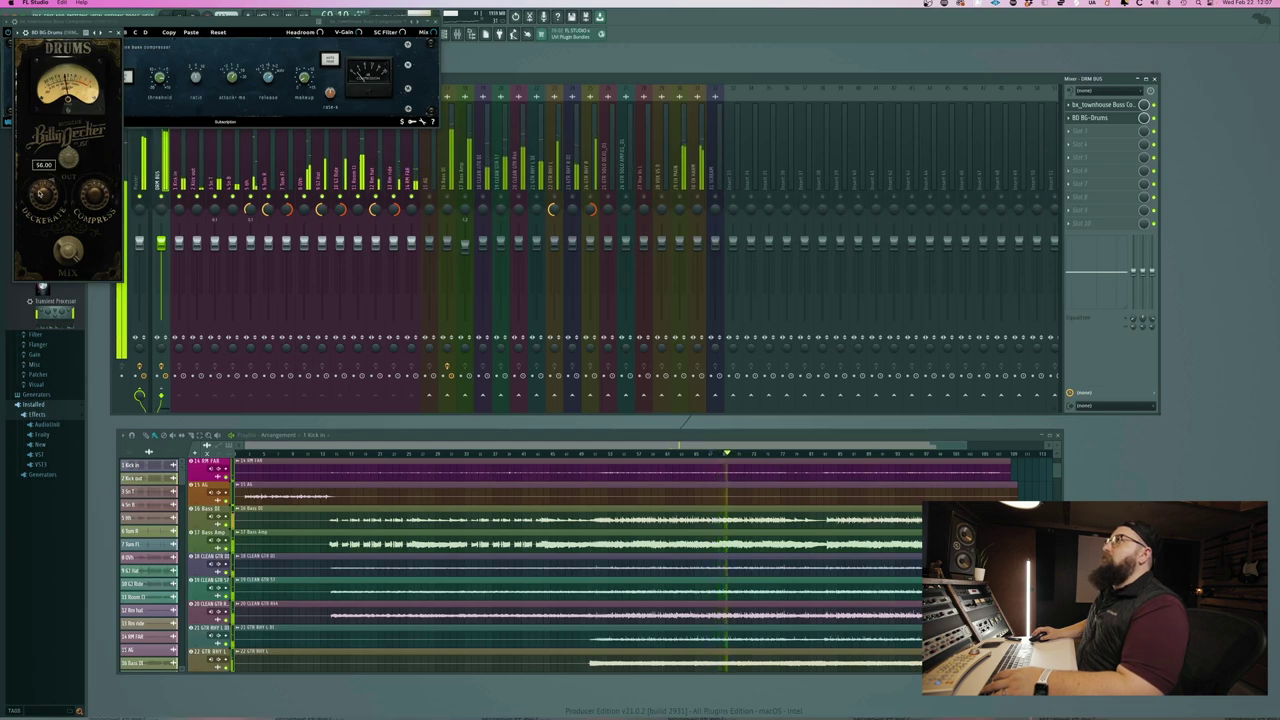
pyautogui.press('F8')
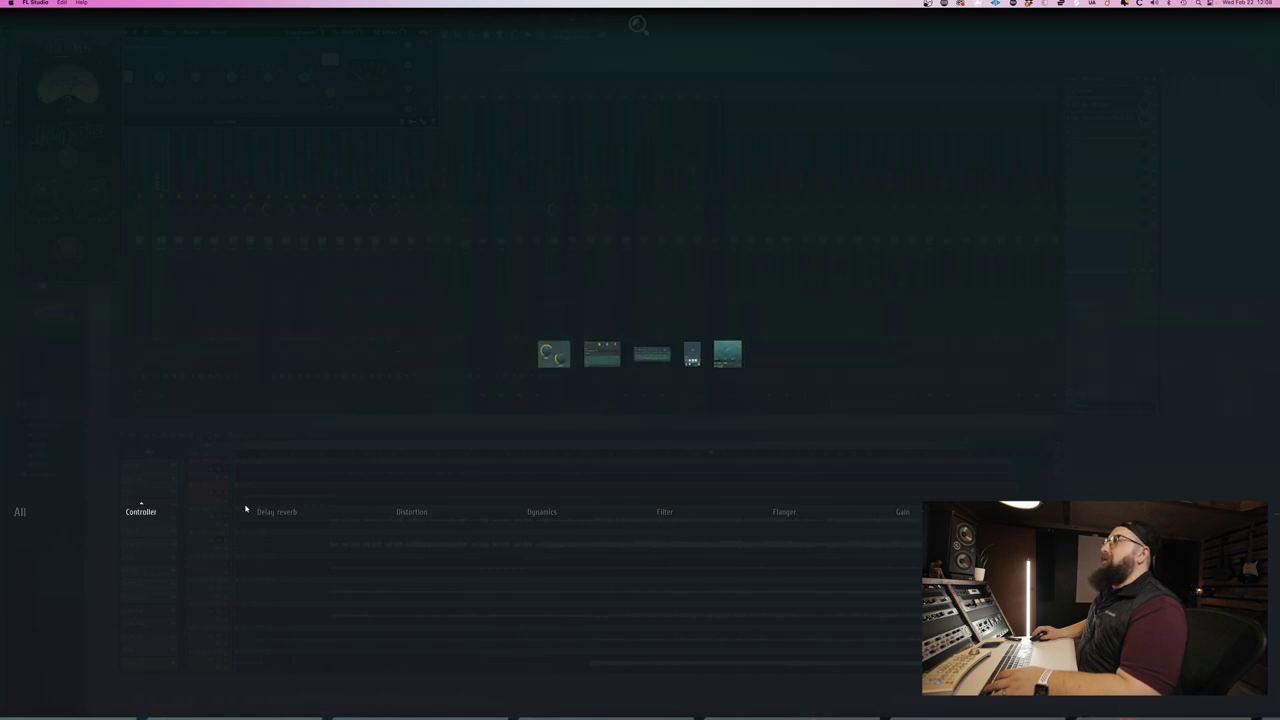
# - Add Fruity Send from the plugin picker to the drum bus and play it back
pyautogui.moveTo(900, 512)
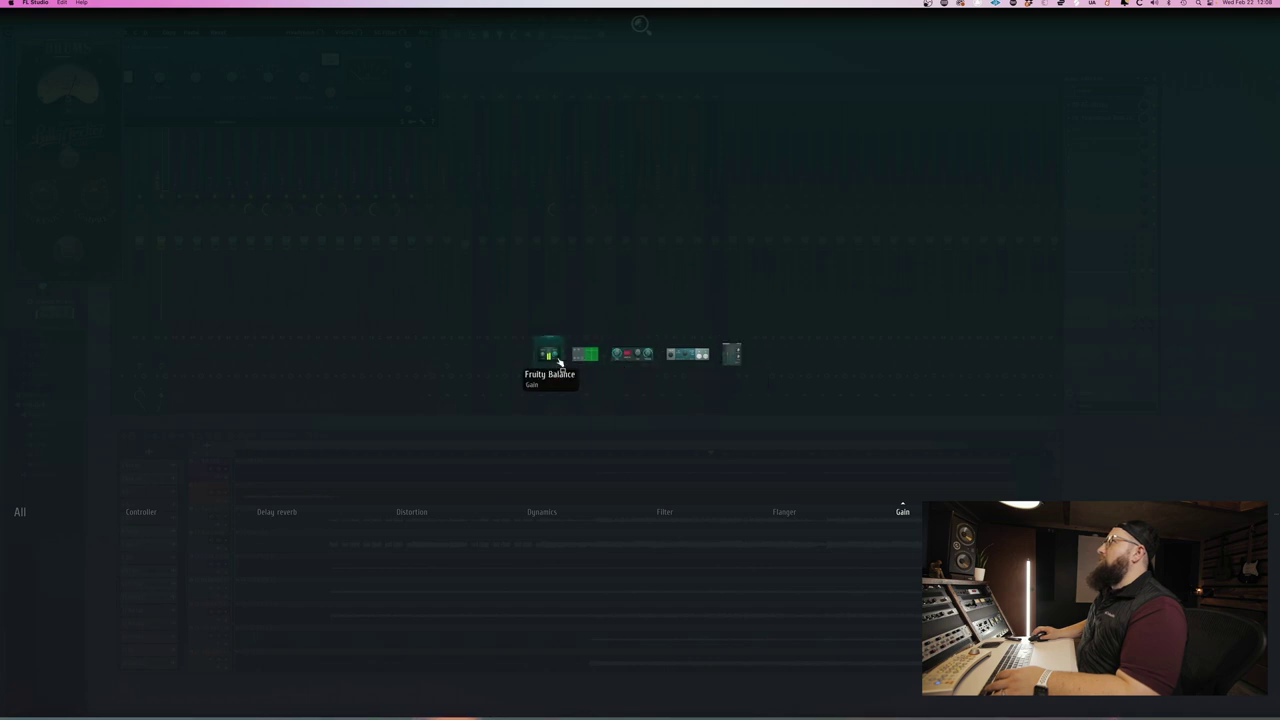
pyautogui.click(634, 356)
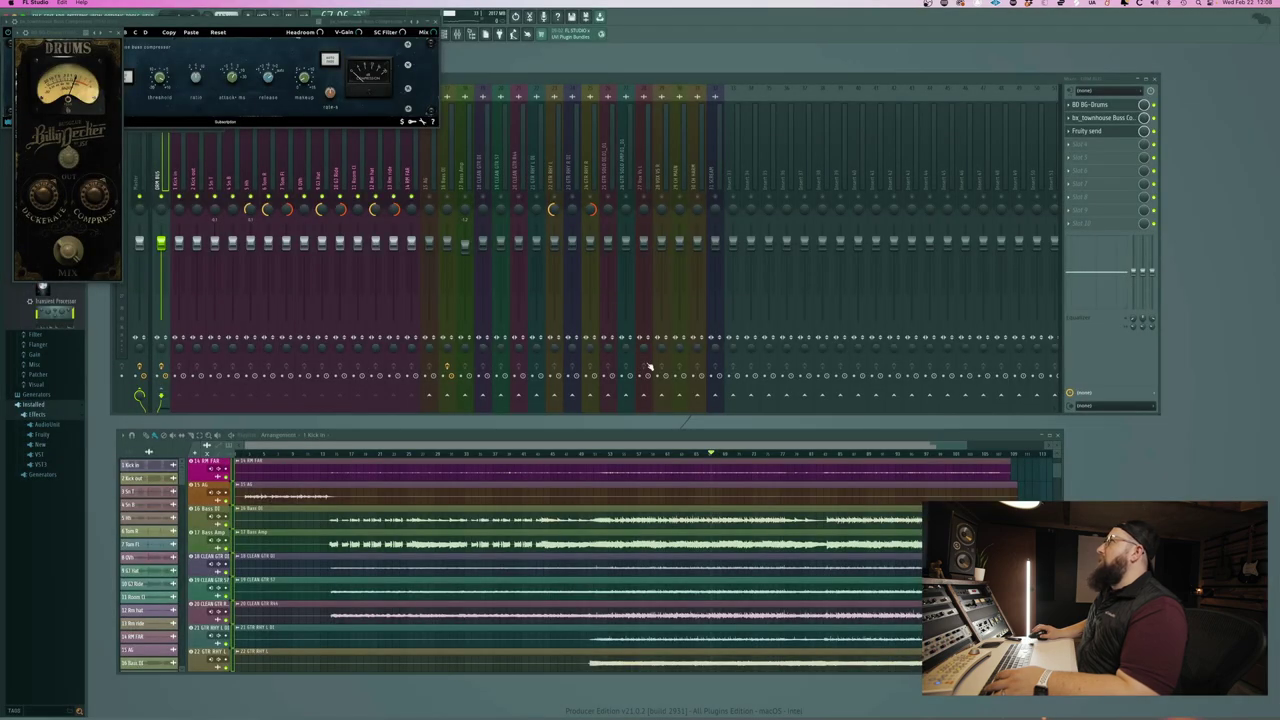
pyautogui.click(1098, 132)
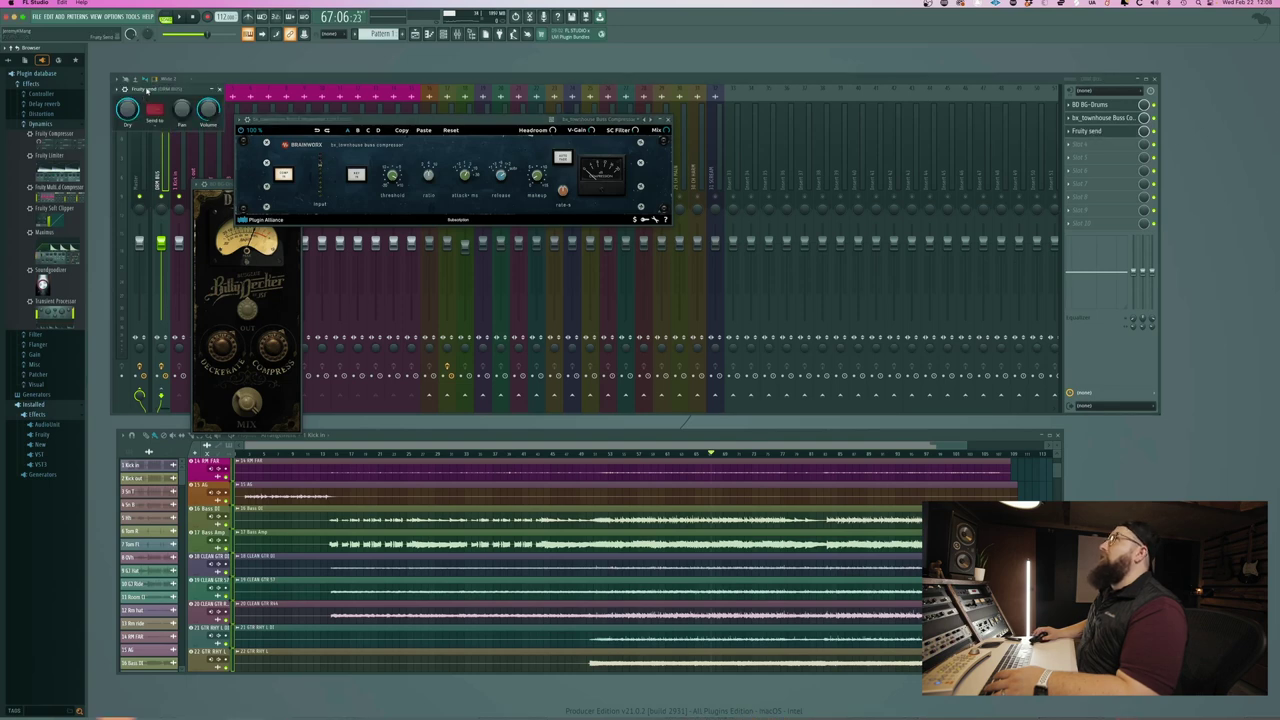
pyautogui.click(1098, 132)
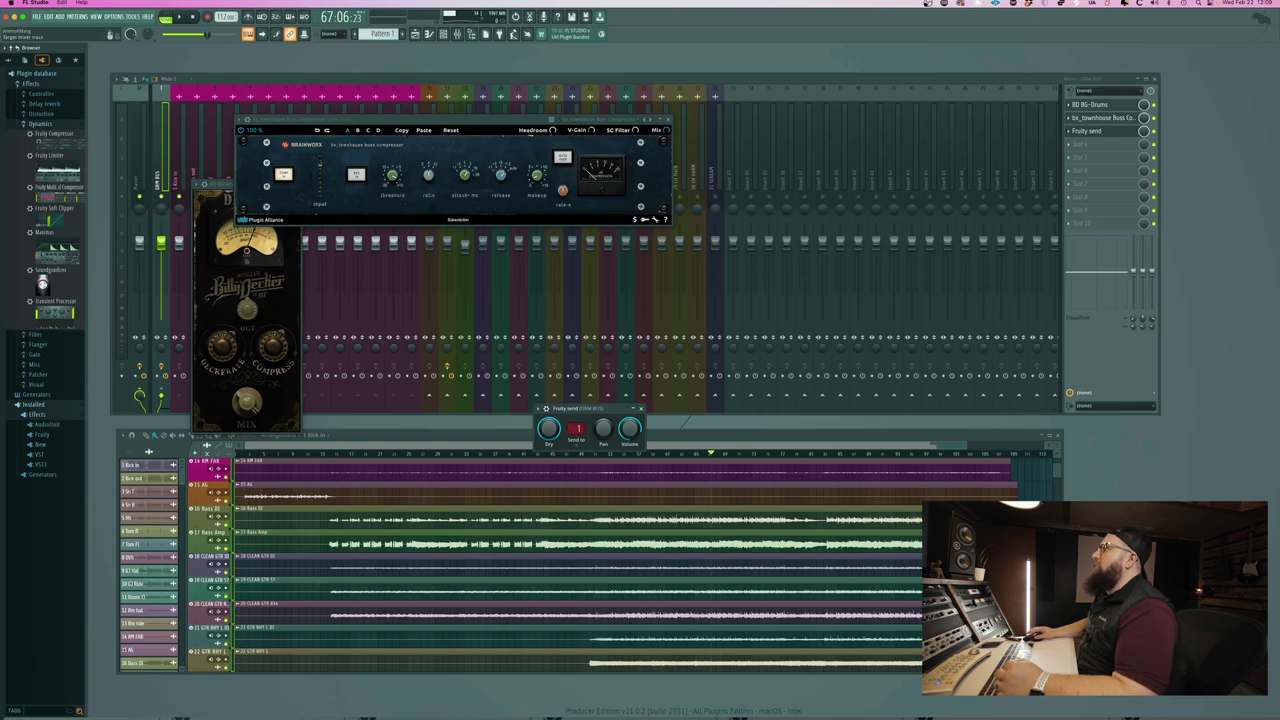
pyautogui.press('space')
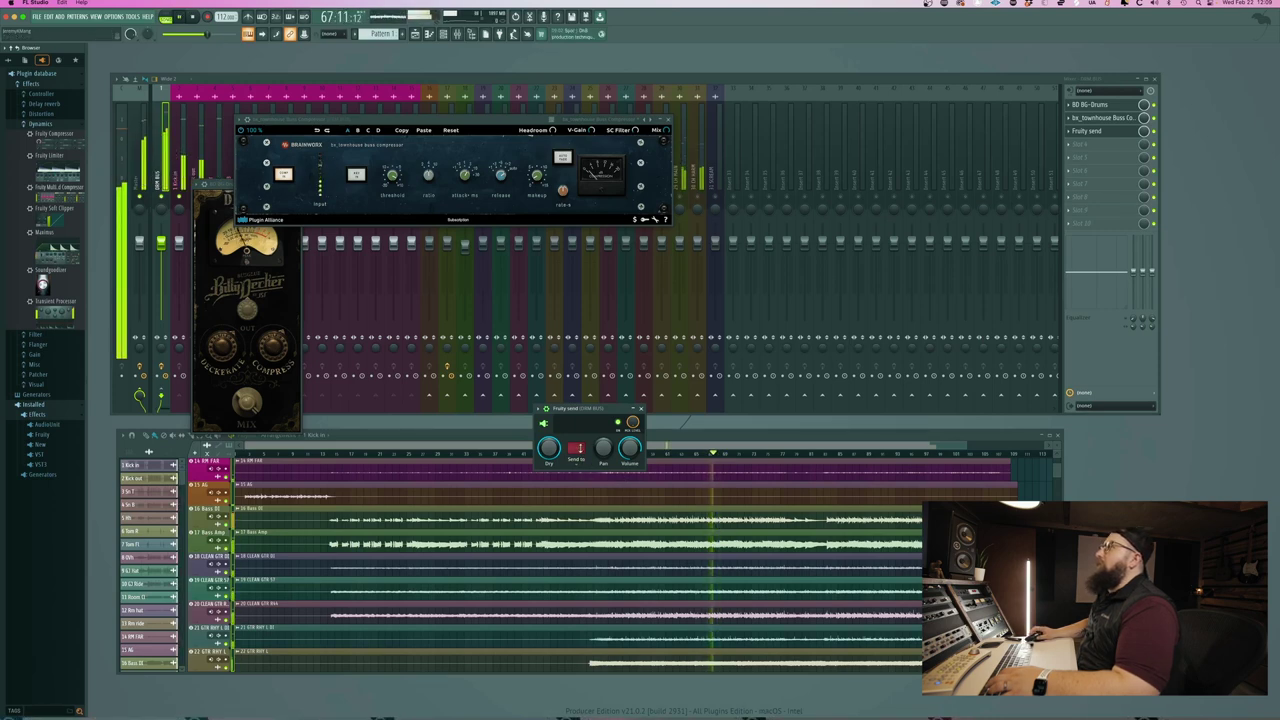
pyautogui.press('space')
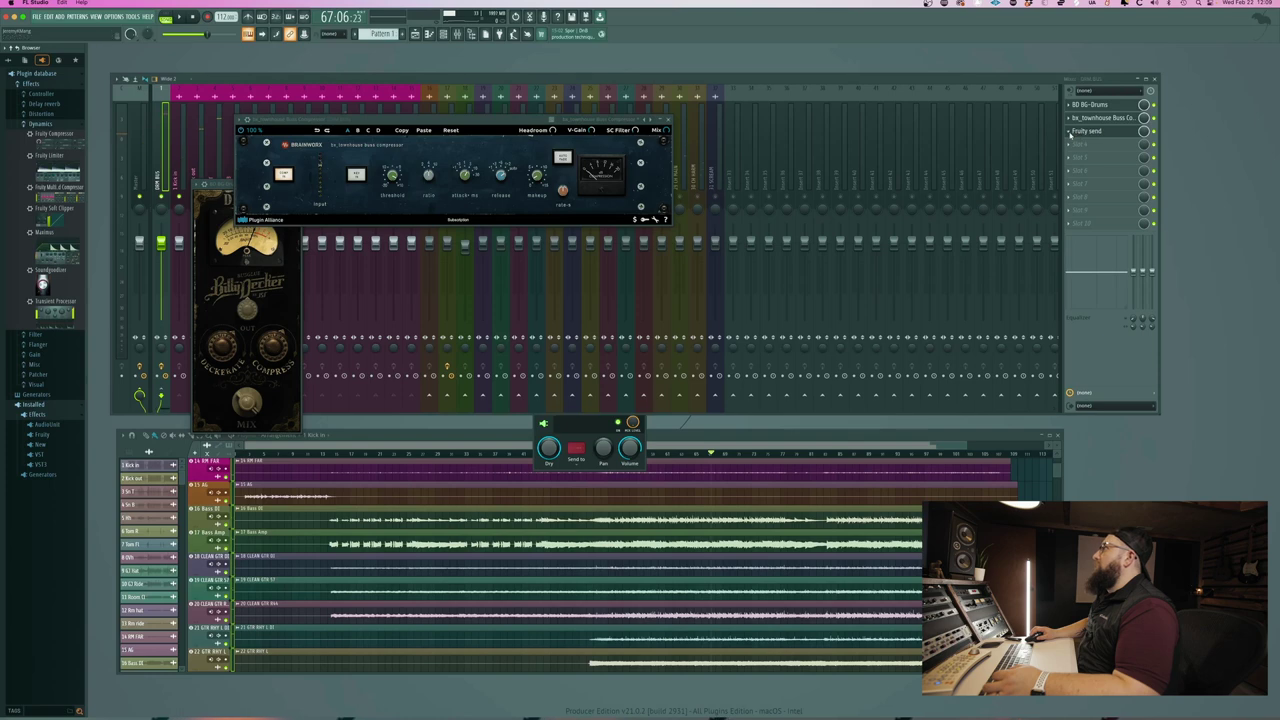
# - Replace the Fruity send slot with Fruity Balance and resume playback
pyautogui.click(1075, 135)
pyautogui.click(1100, 200)
pyautogui.press('space')
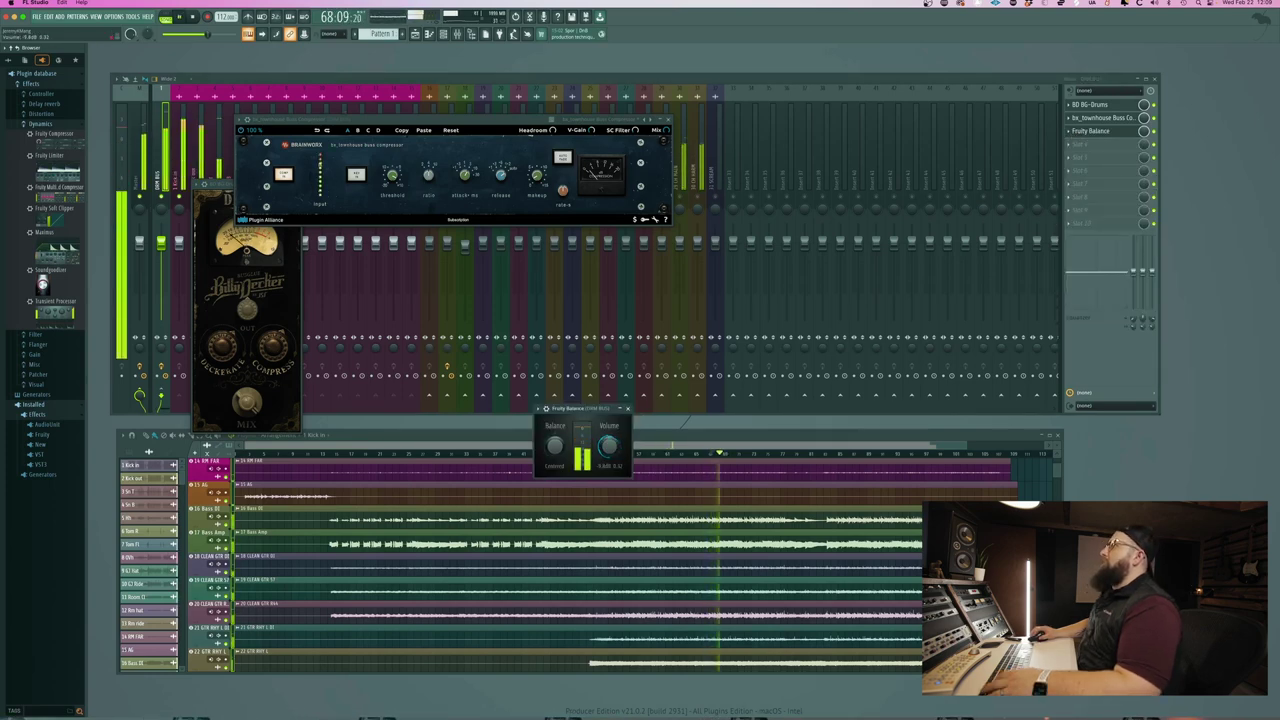
# - Move Fruity Balance to the top of the DRM BUS chain and close the BG-Drums and bx_townhouse windows
pyautogui.press('space')
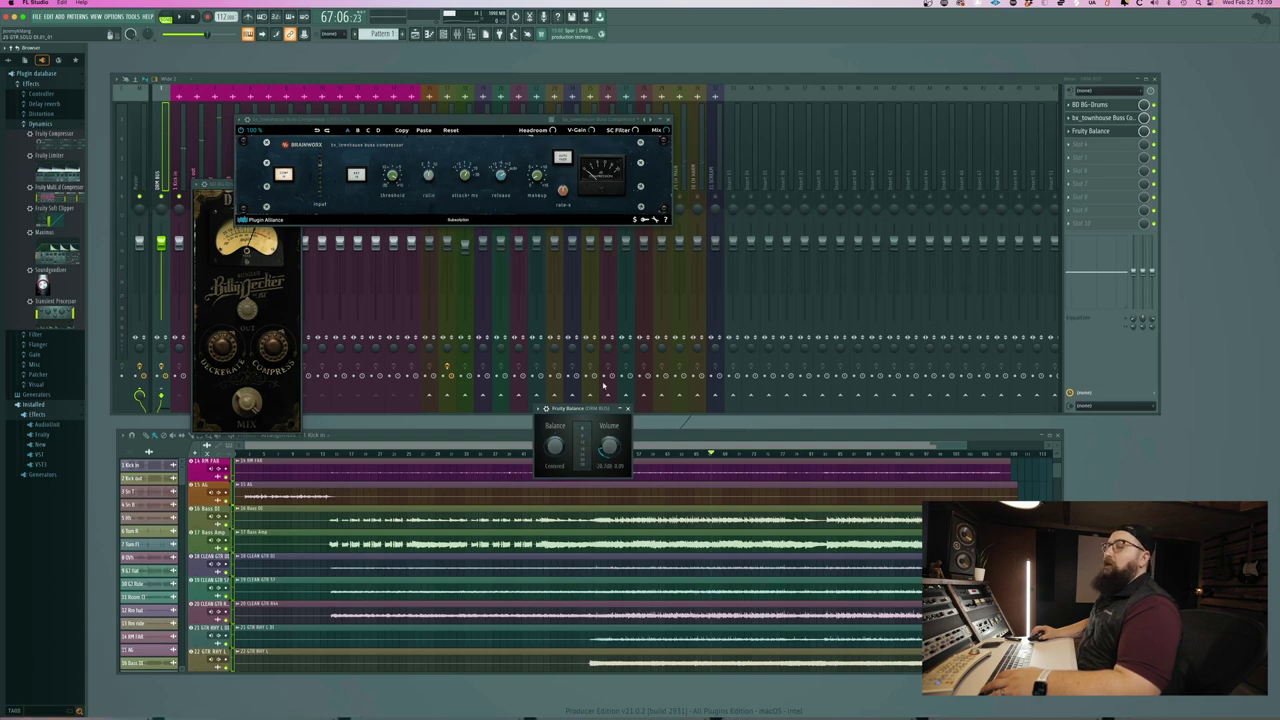
pyautogui.press('space')
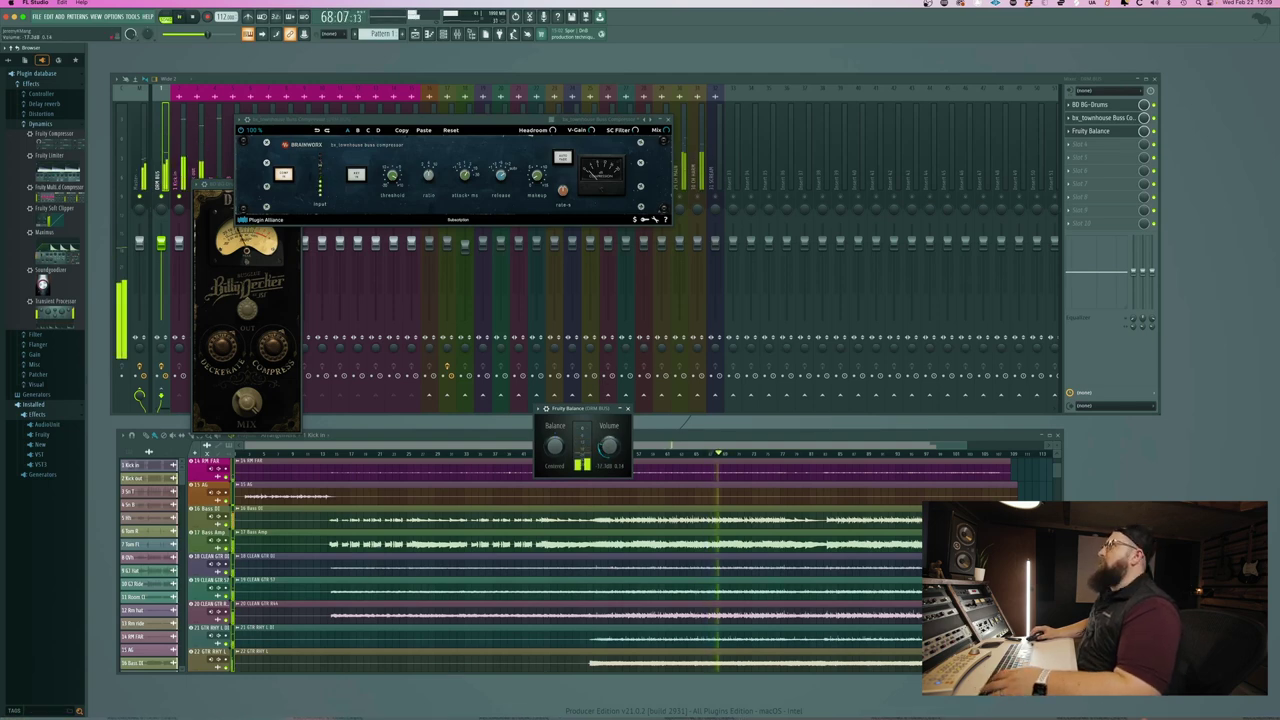
pyautogui.press('space')
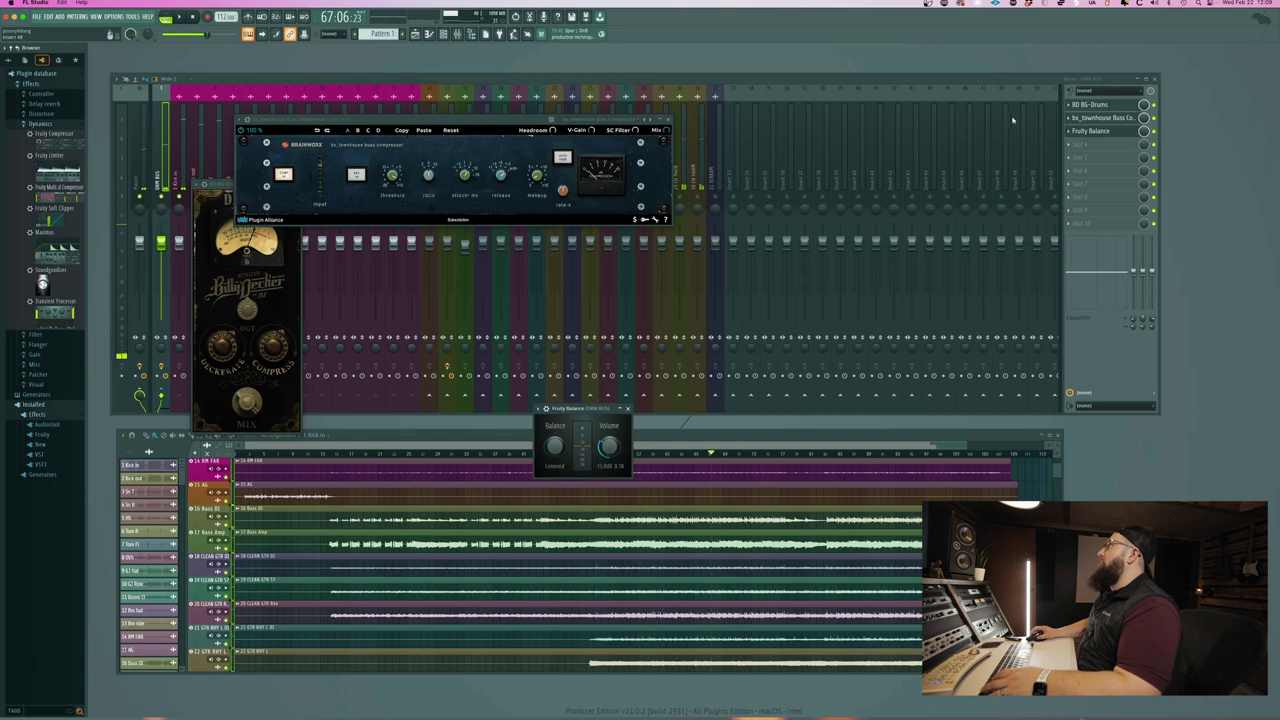
pyautogui.click(1090, 131)
pyautogui.moveTo(1078, 130); pyautogui.dragTo(1075, 120)
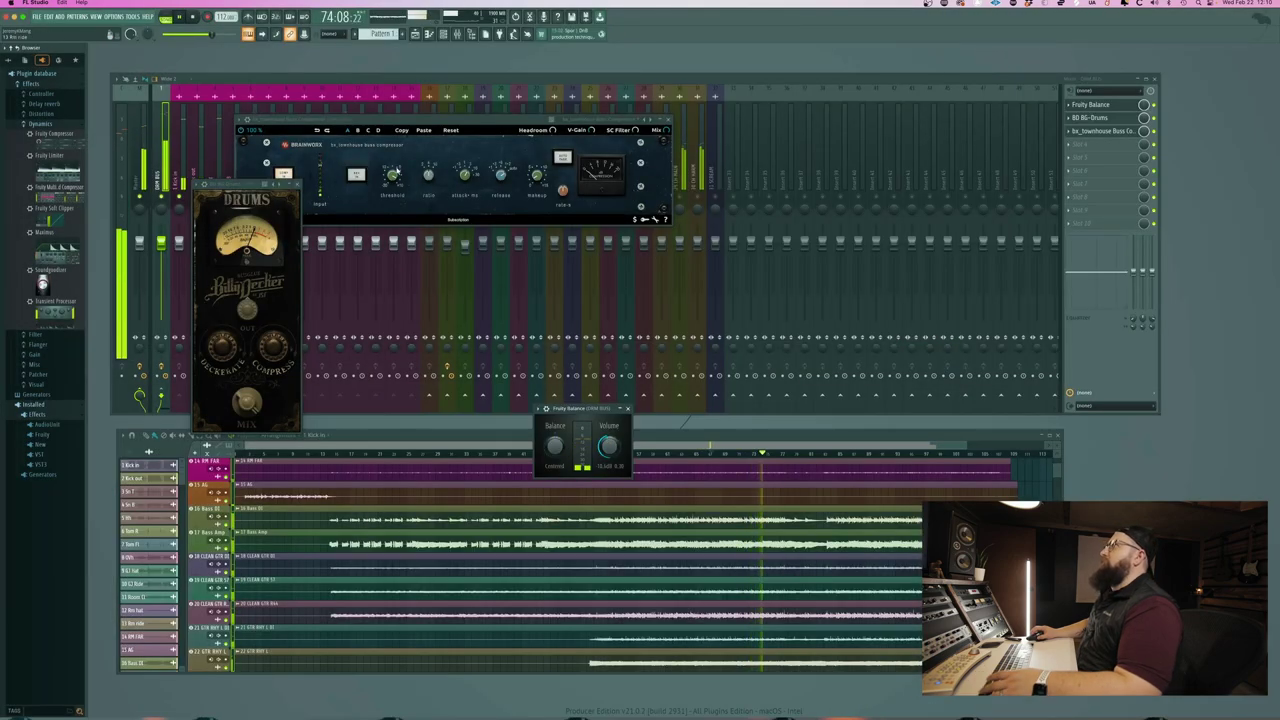
pyautogui.click(291, 184)
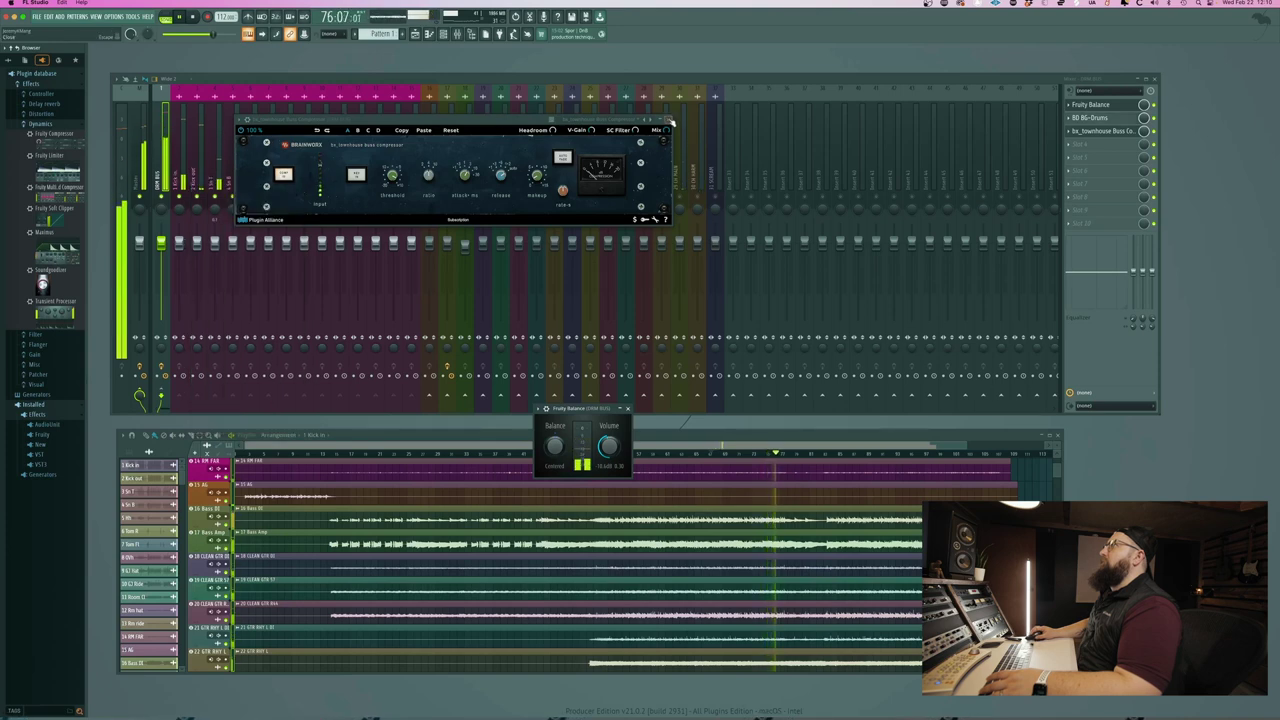
pyautogui.click(668, 121)
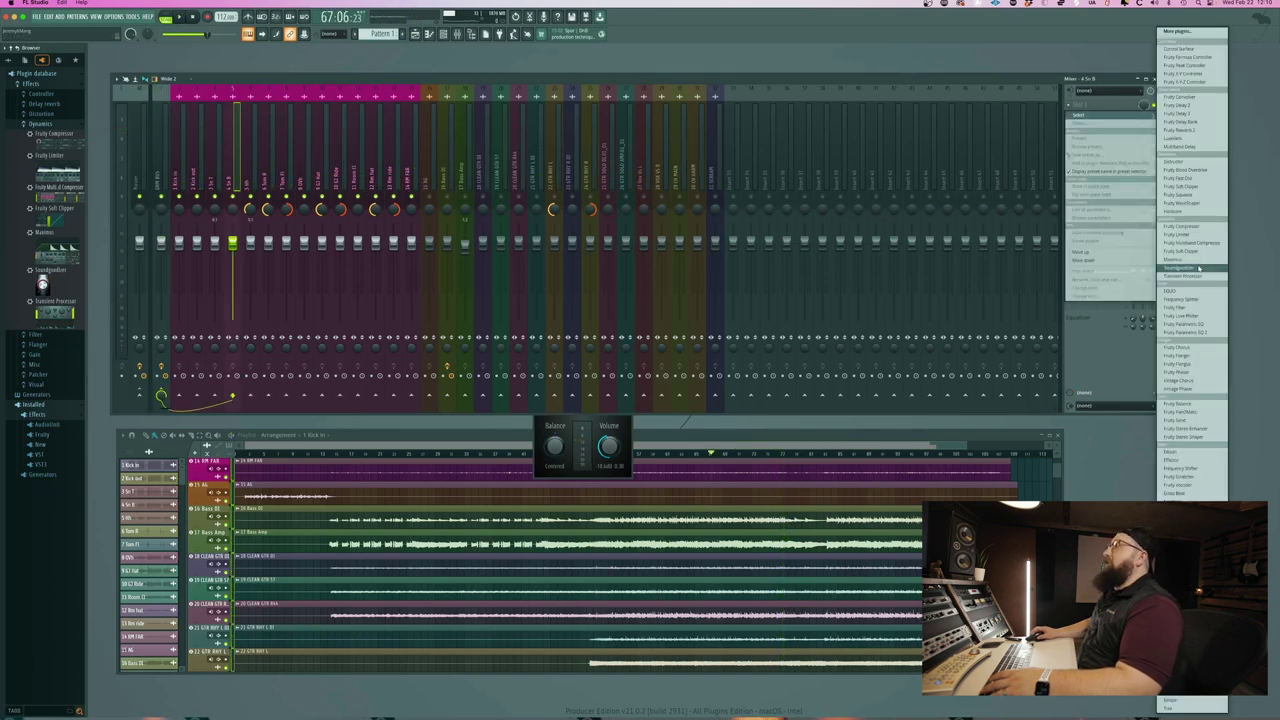
# - Load Soundgoodizer onto Sn B, raise its amount, try modes D and A, and play the snare
pyautogui.click(1198, 268)
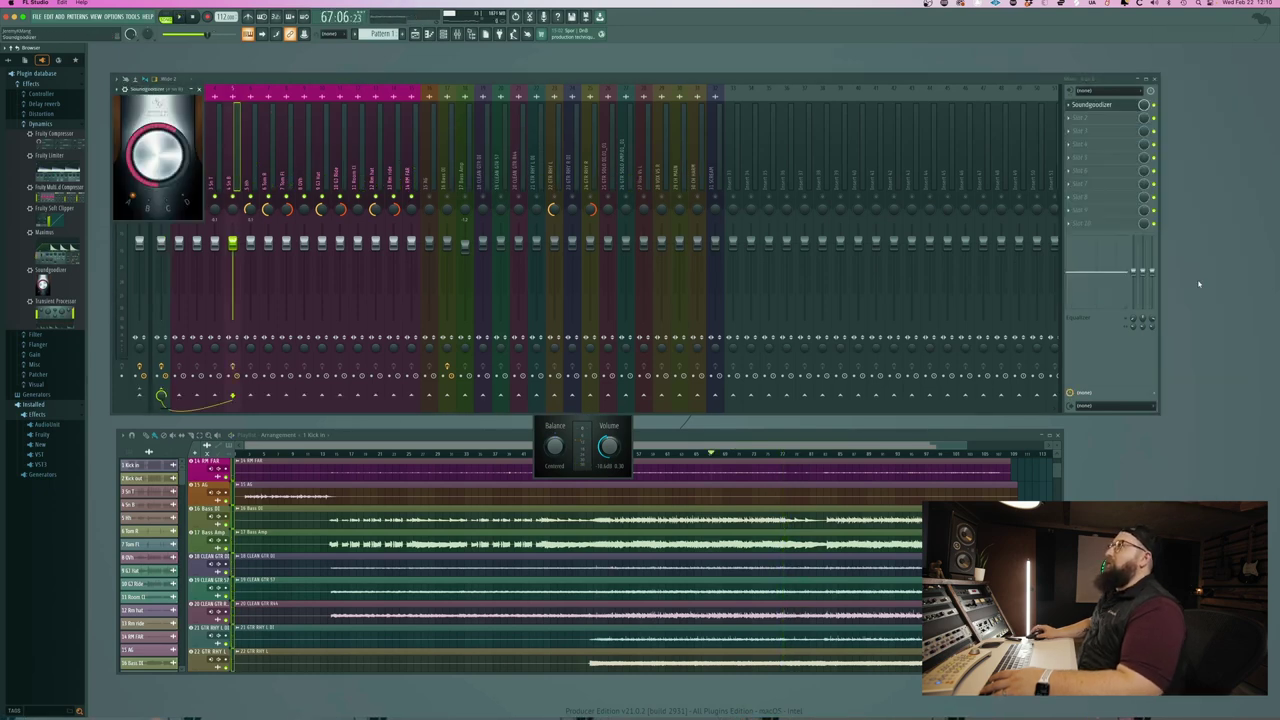
pyautogui.moveTo(165, 88); pyautogui.dragTo(449, 246)
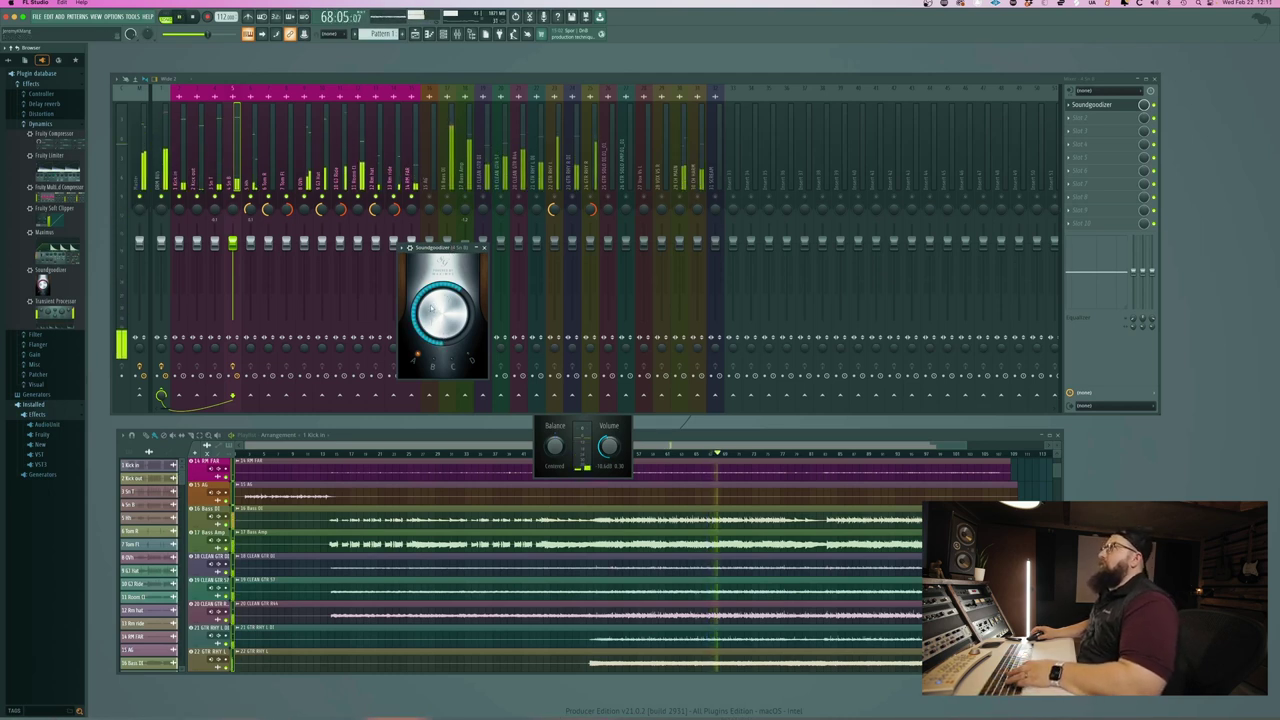
pyautogui.moveTo(437, 308); pyautogui.dragTo(437, 280)
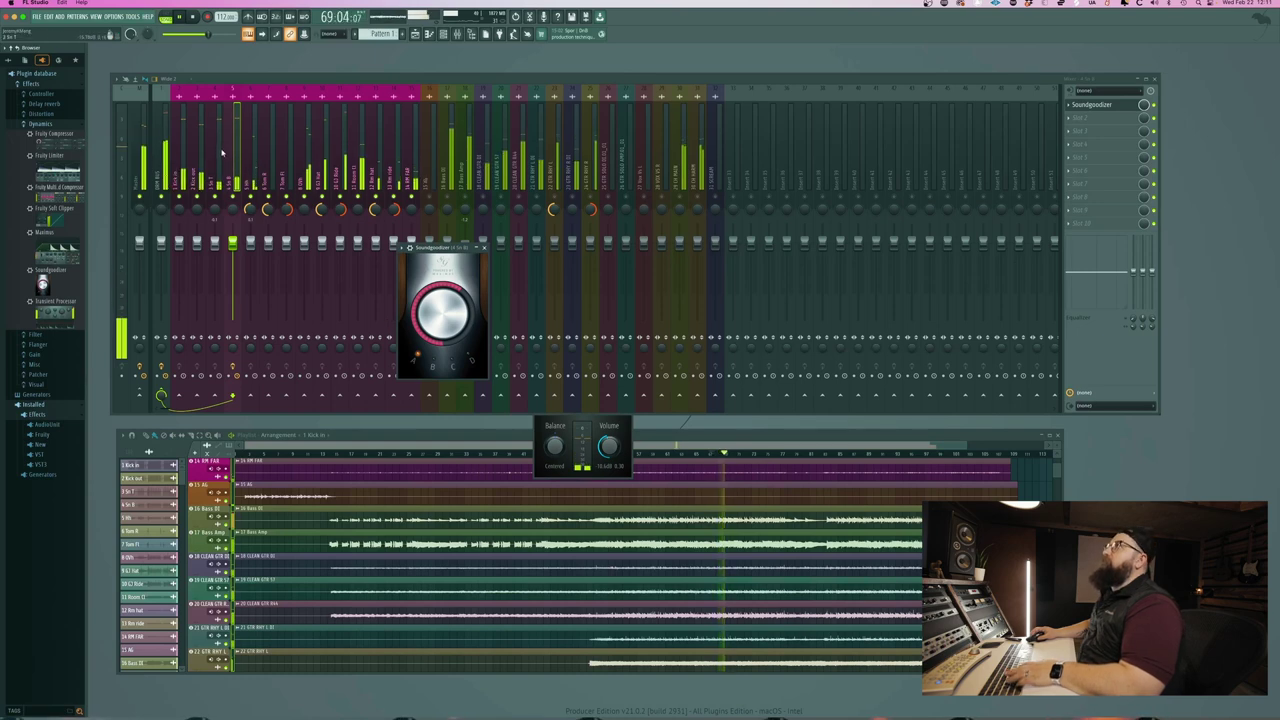
pyautogui.click(484, 247)
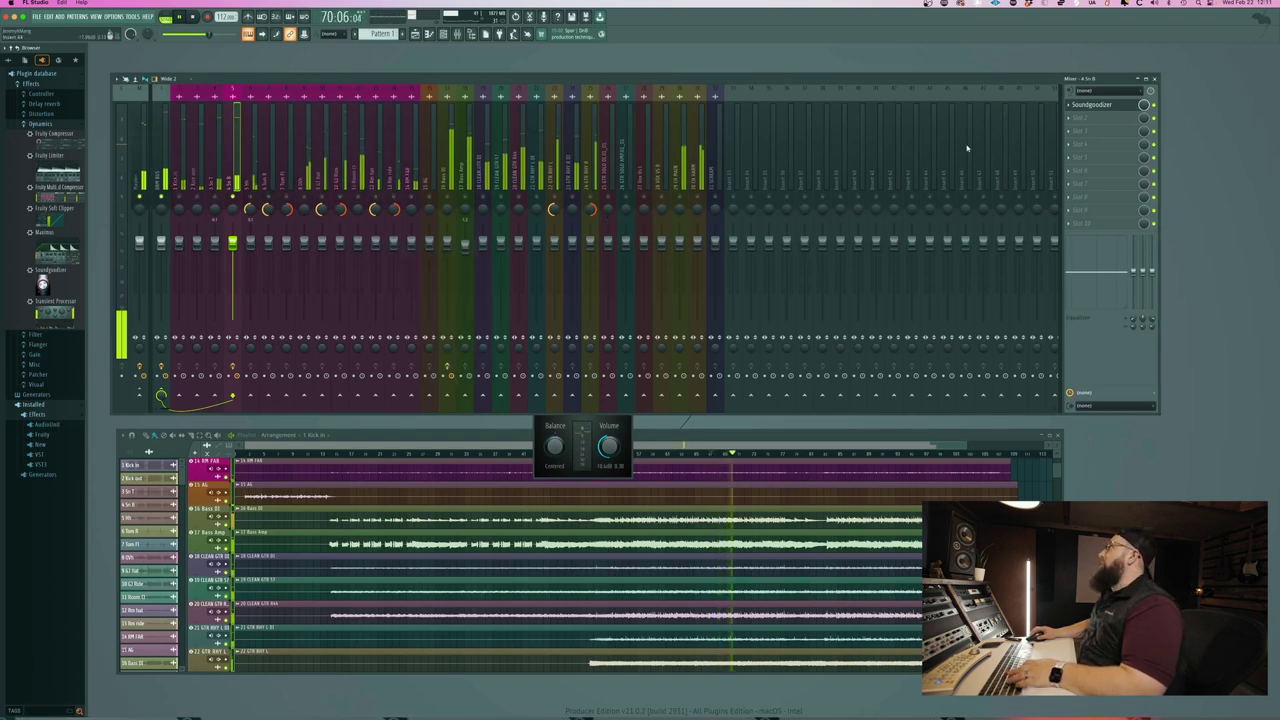
pyautogui.click(1090, 104)
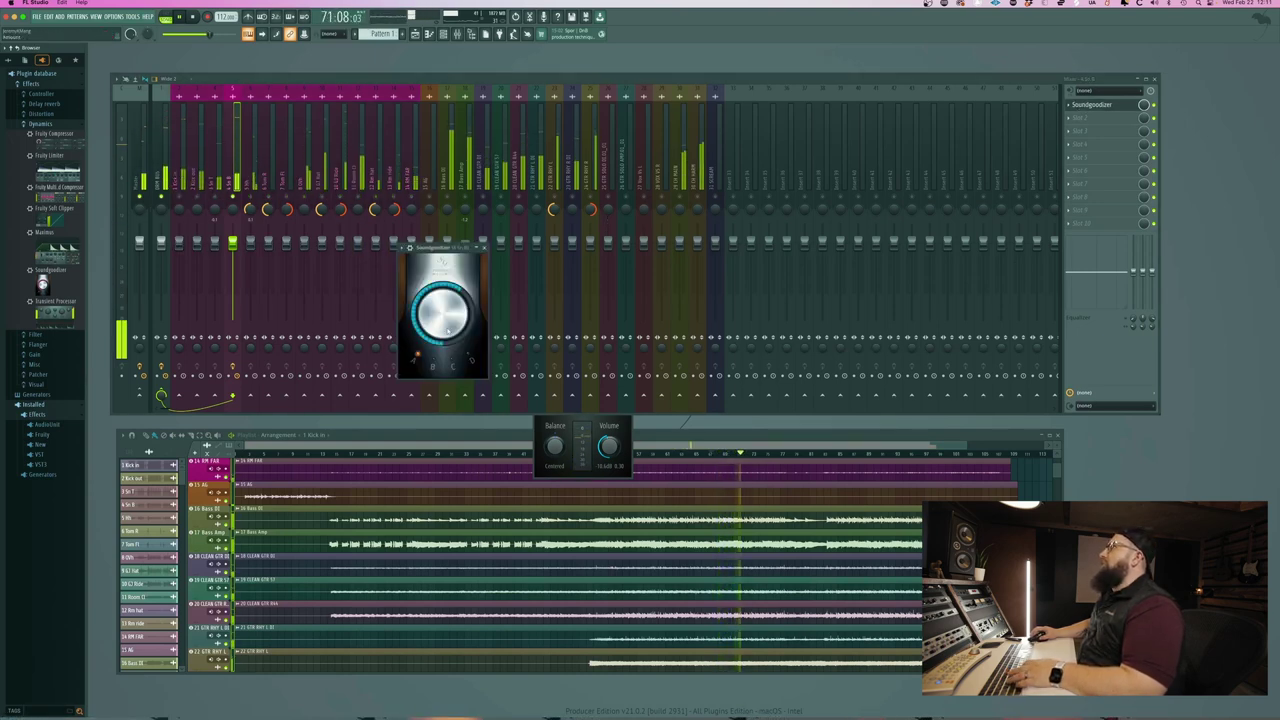
pyautogui.click(465, 366)
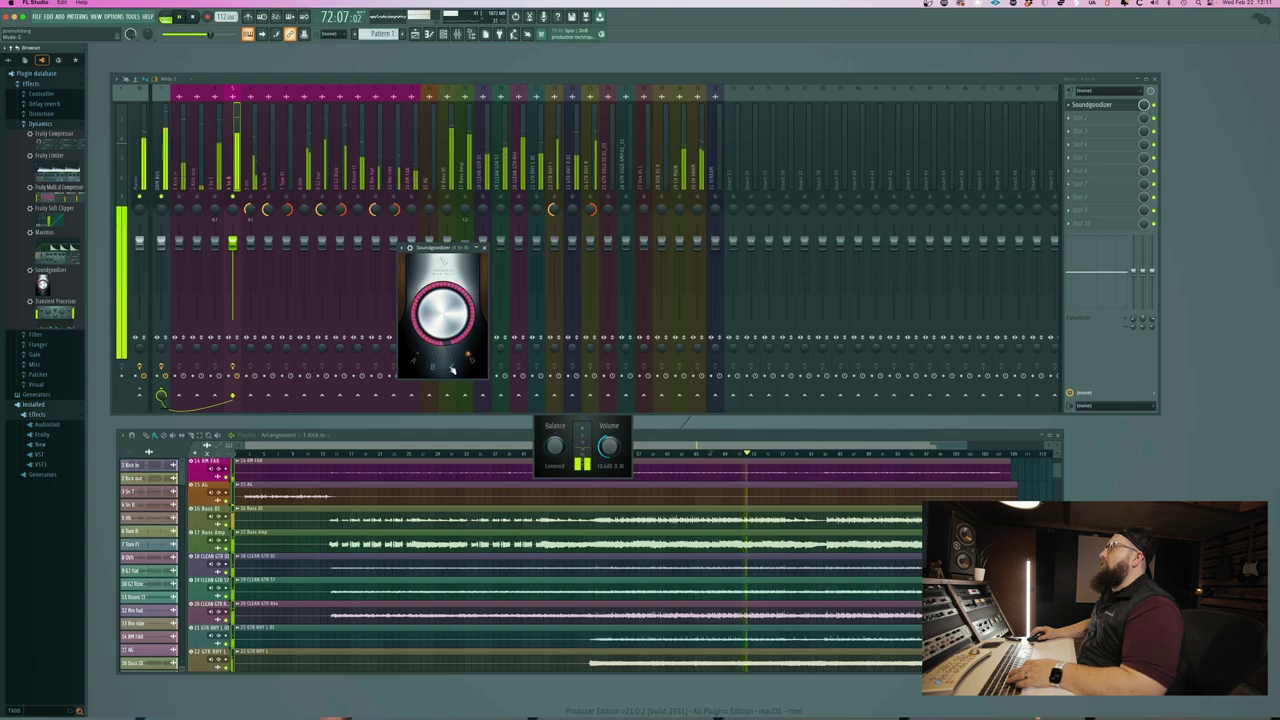
pyautogui.click(421, 366)
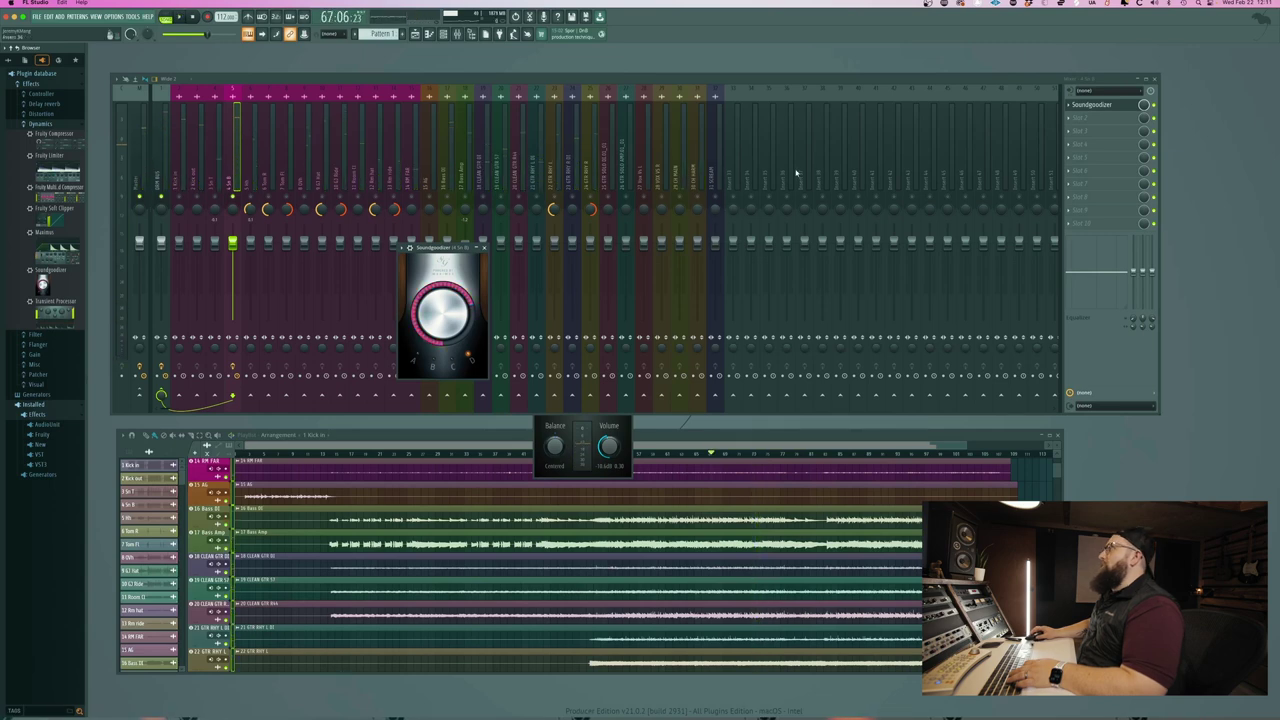
pyautogui.press('space')
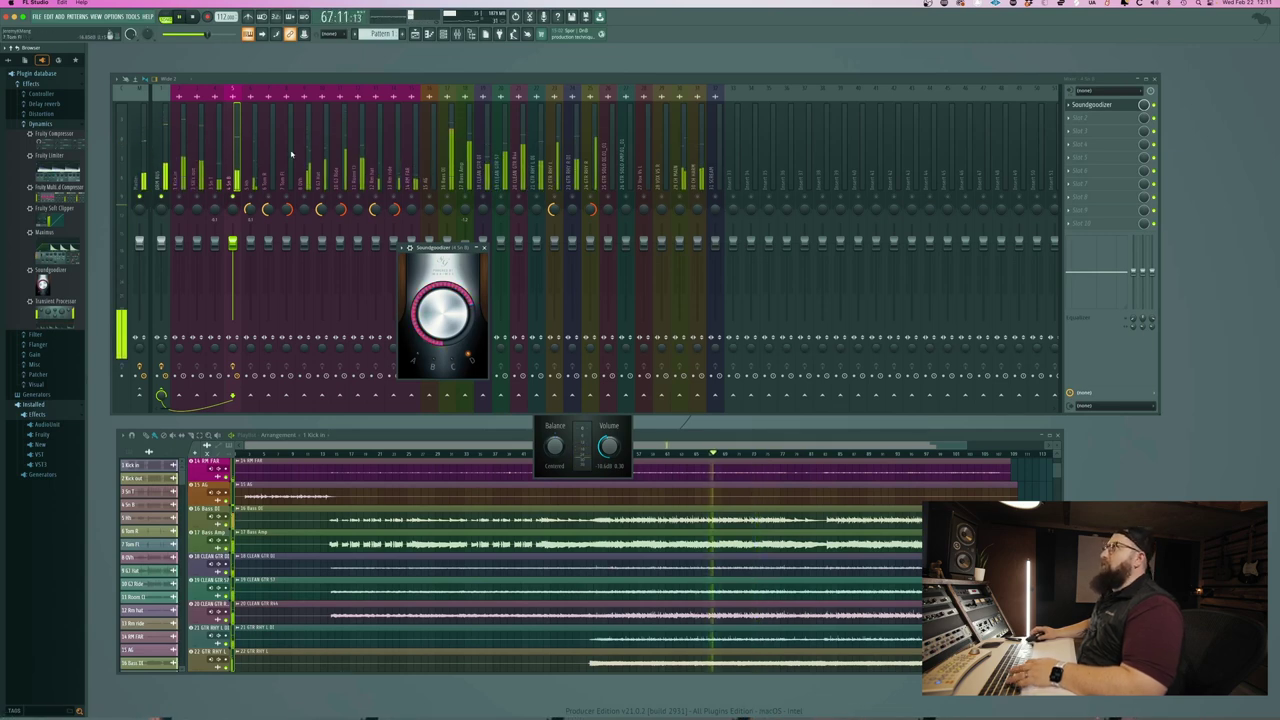
pyautogui.click(237, 152)
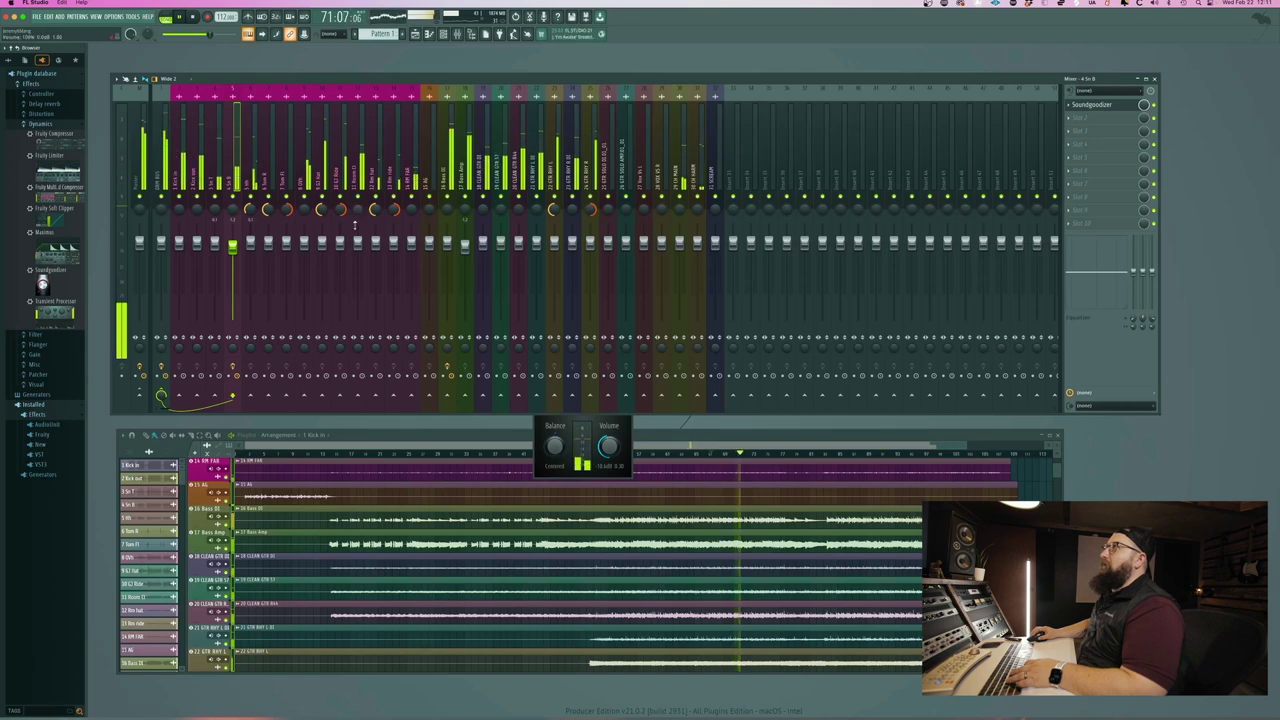
# - Pull the Room Cl fader down to -7.2 dB, comparing the balance during playback
pyautogui.click(361, 158)
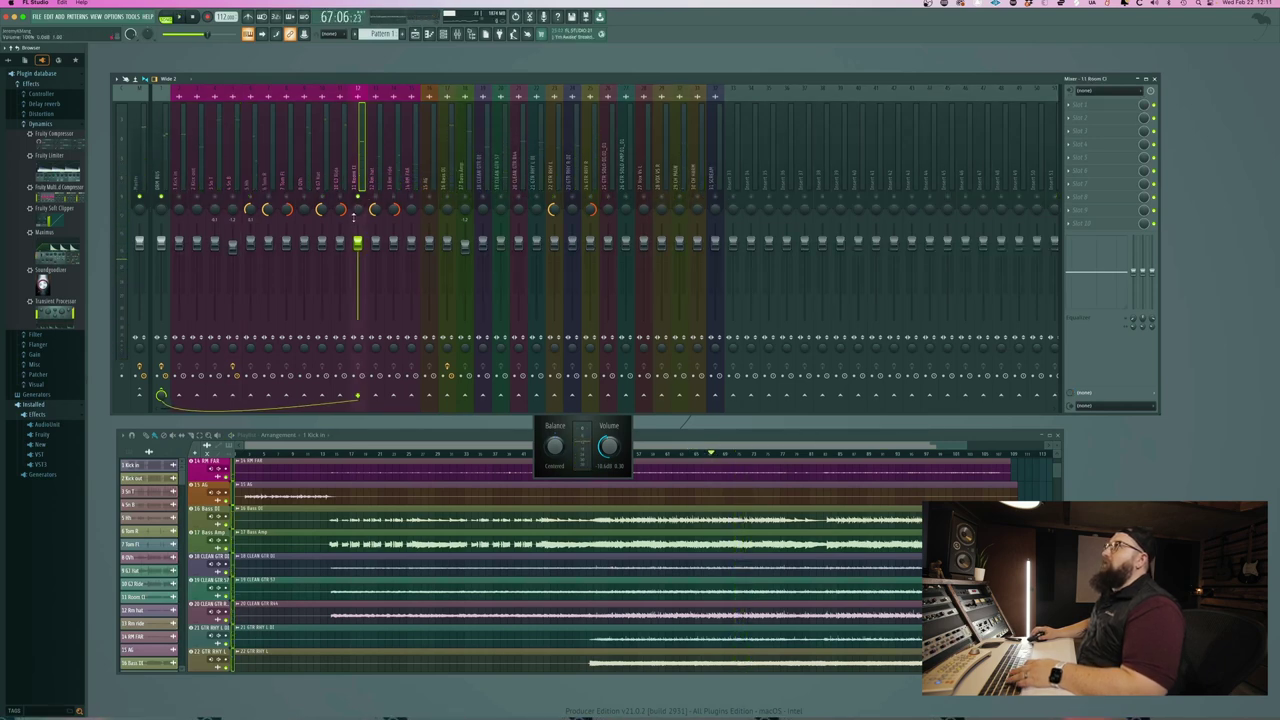
pyautogui.press('space')
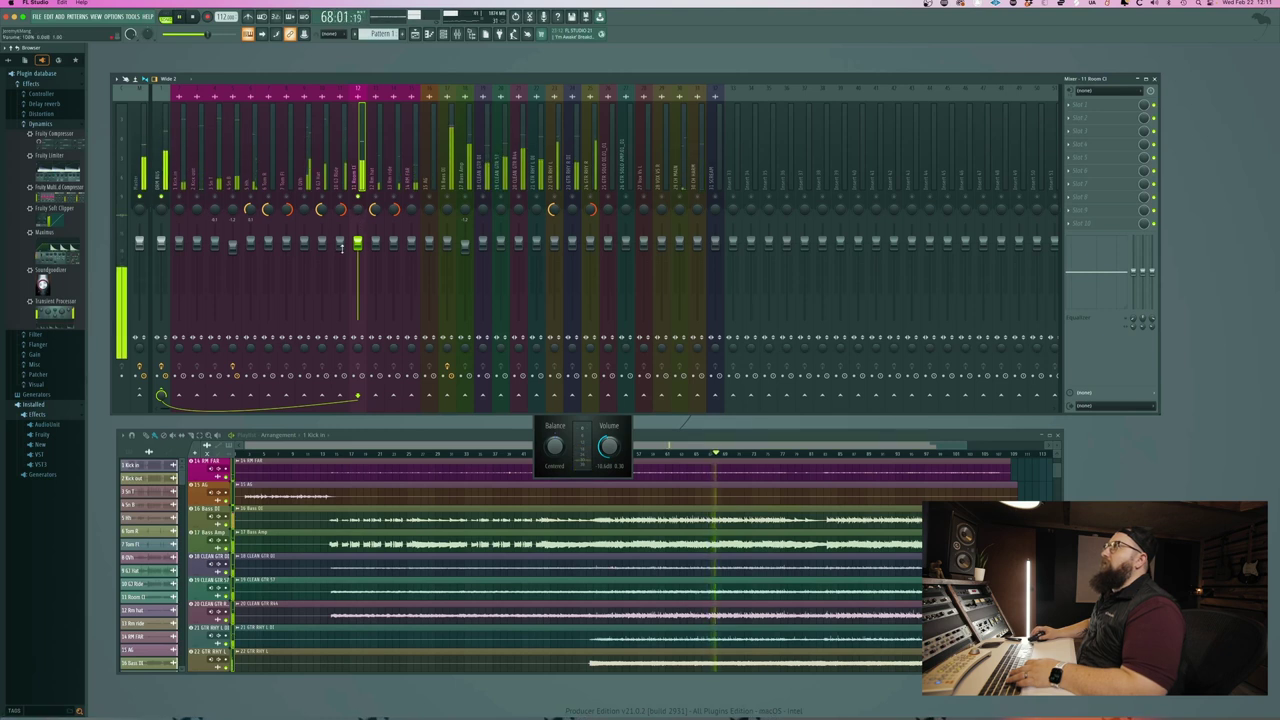
pyautogui.moveTo(357, 242); pyautogui.dragTo(357, 266)
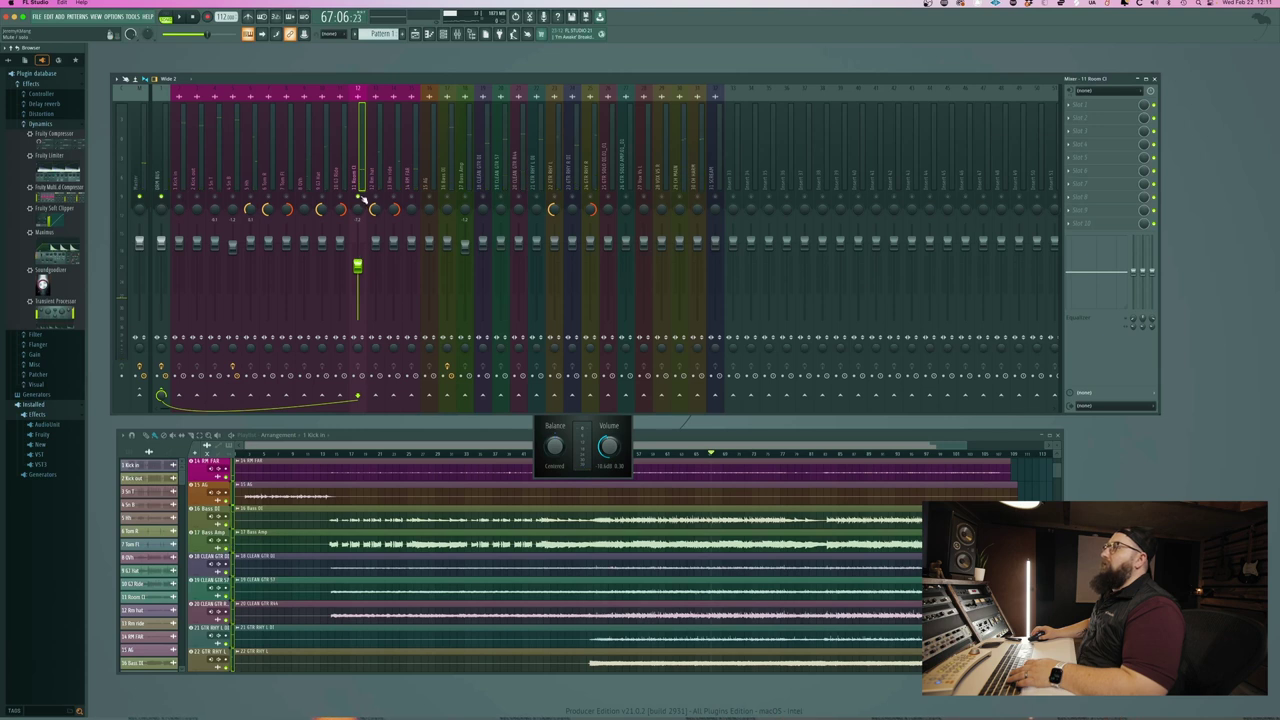
pyautogui.press('space')
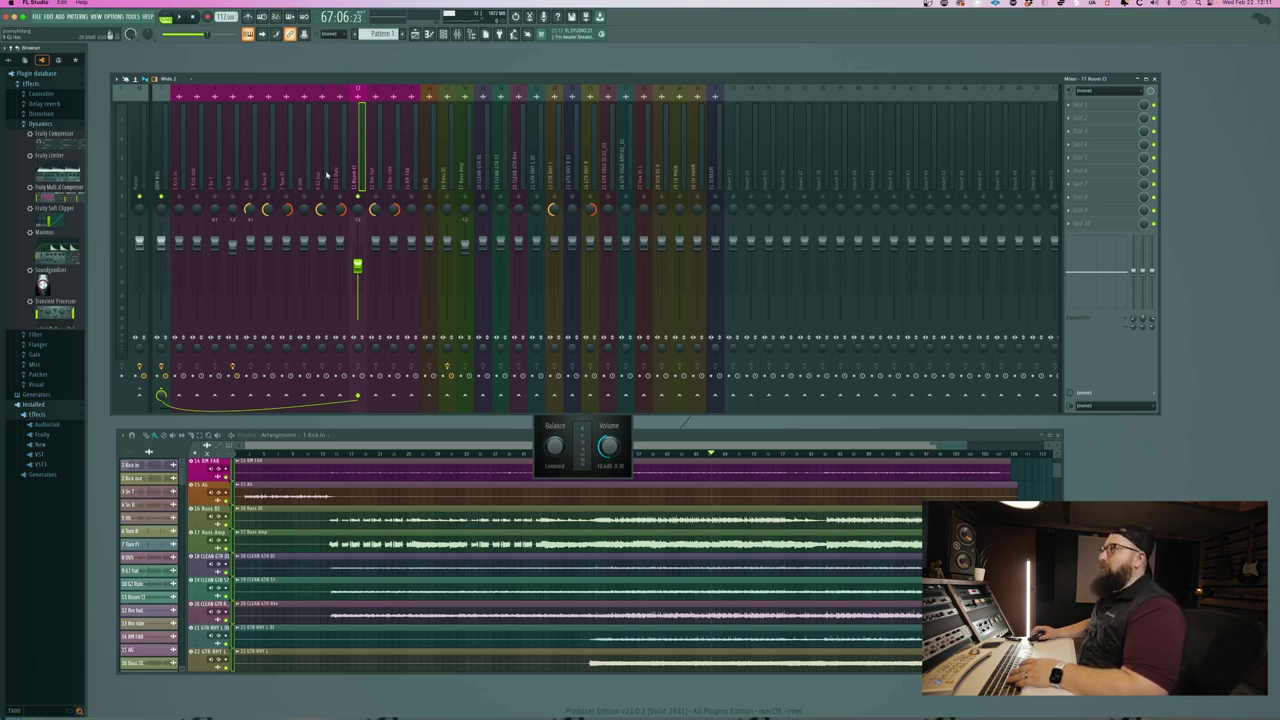
pyautogui.press('space')
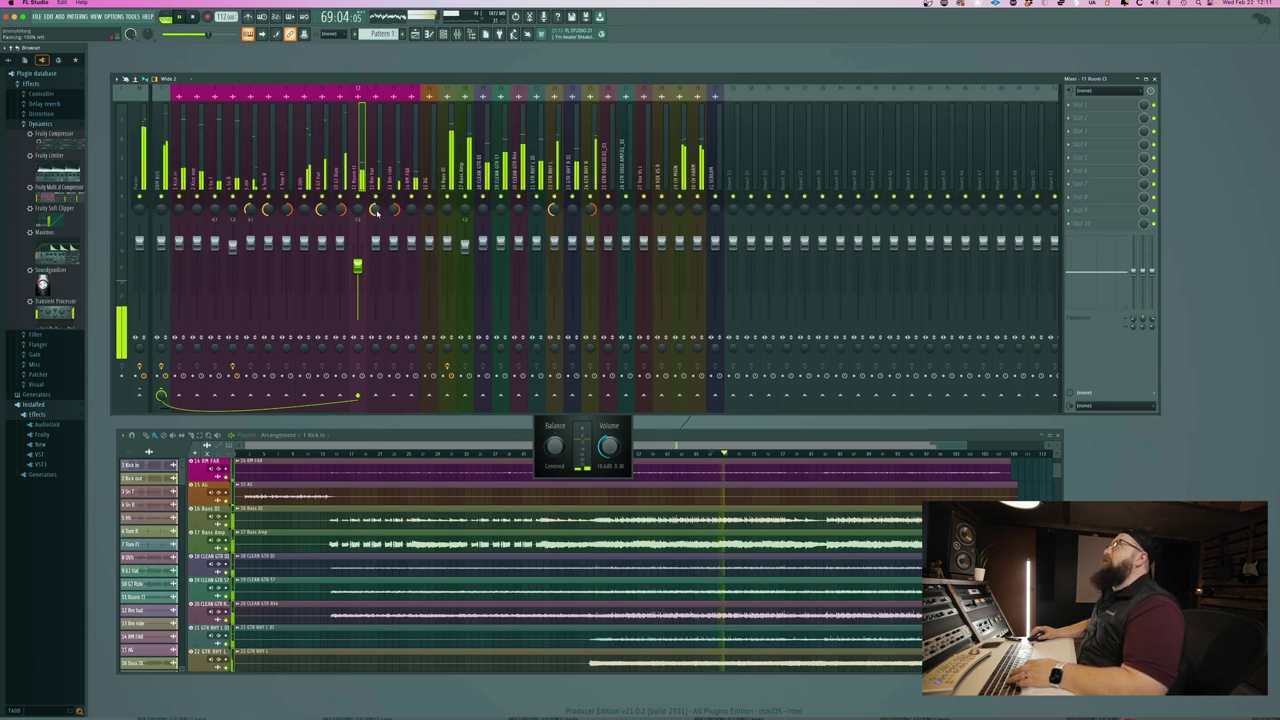
pyautogui.press('space')
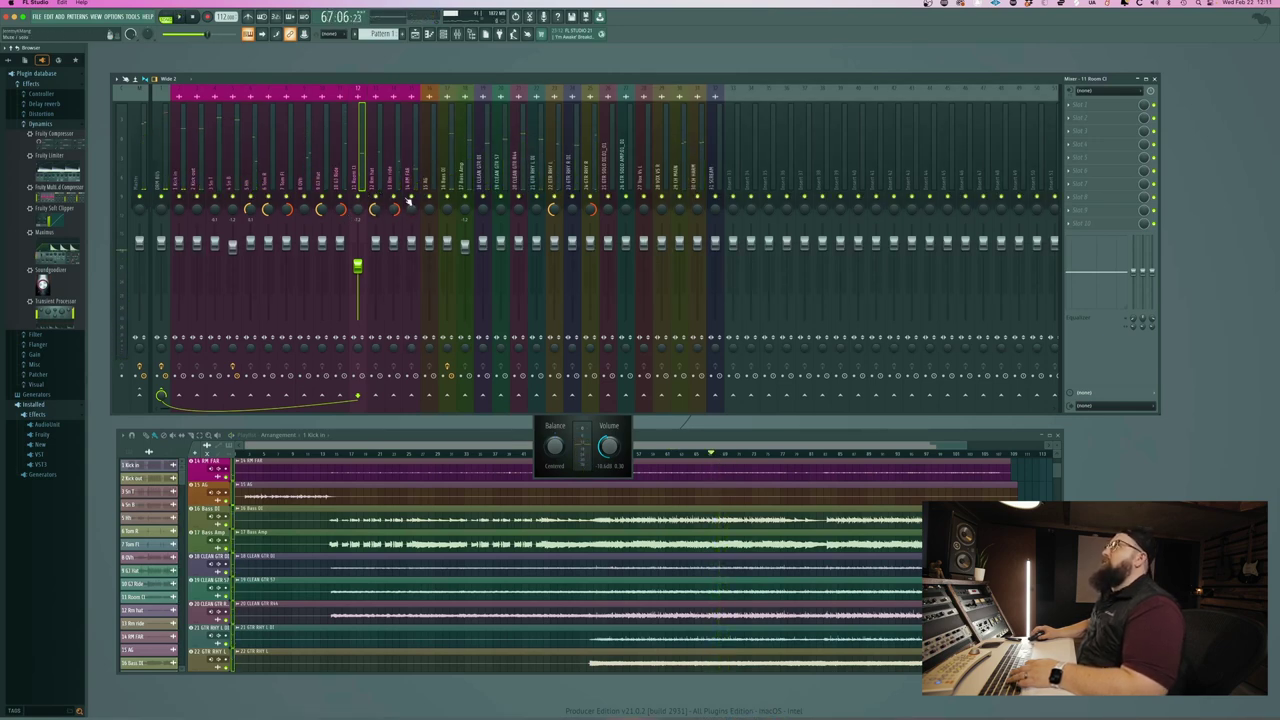
# - With insert 14 RM FAR selected and the song playing, open the plugin list on its first empty slot
pyautogui.click(409, 155)
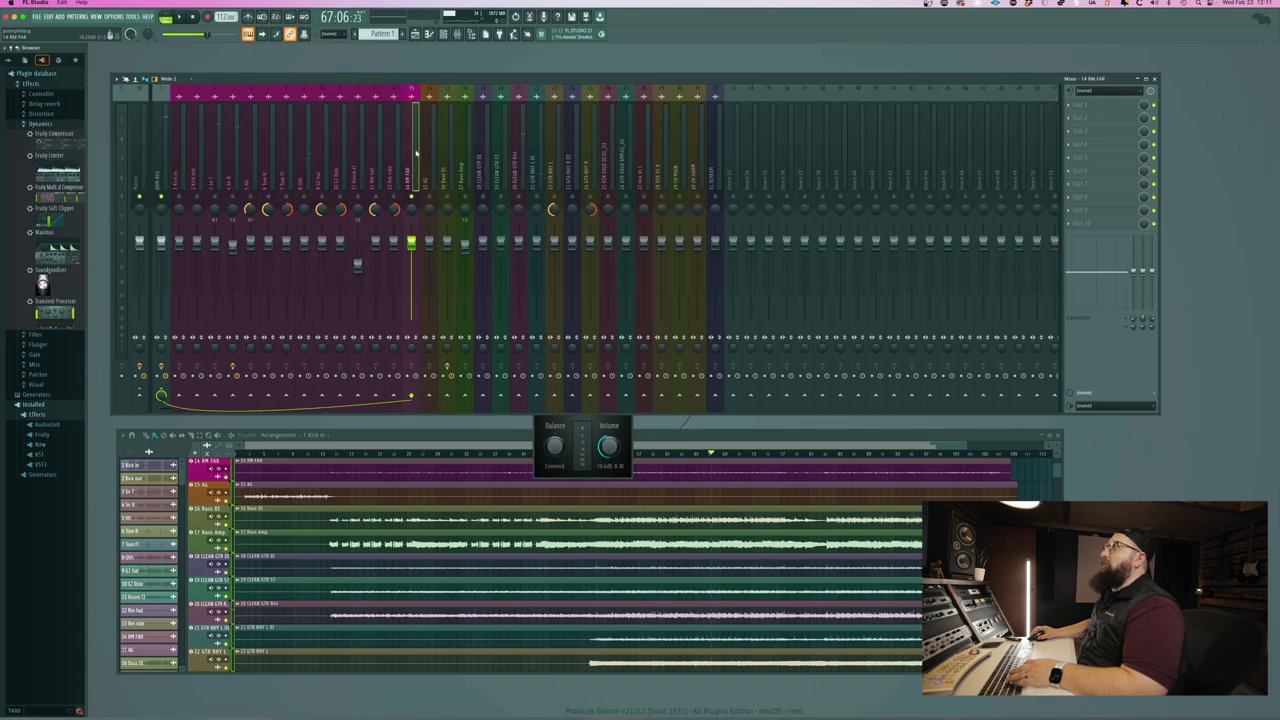
pyautogui.press('space')
pyautogui.press('space')
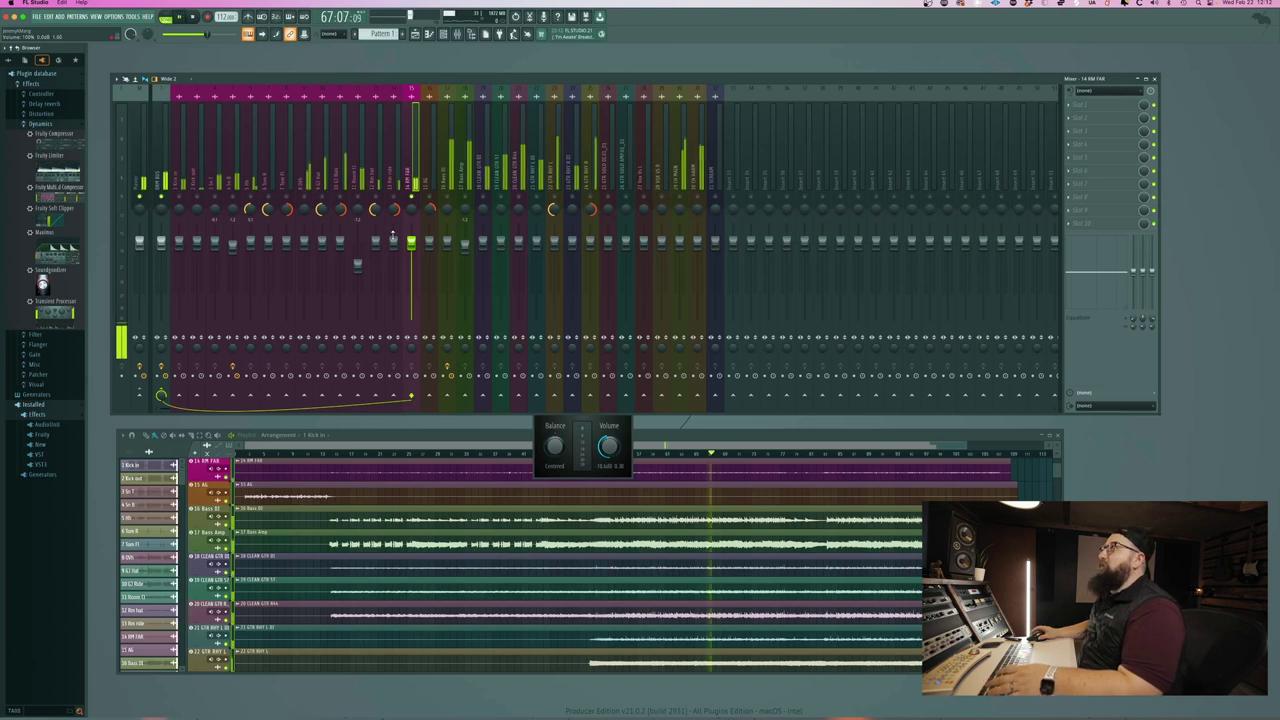
pyautogui.click(1082, 104)
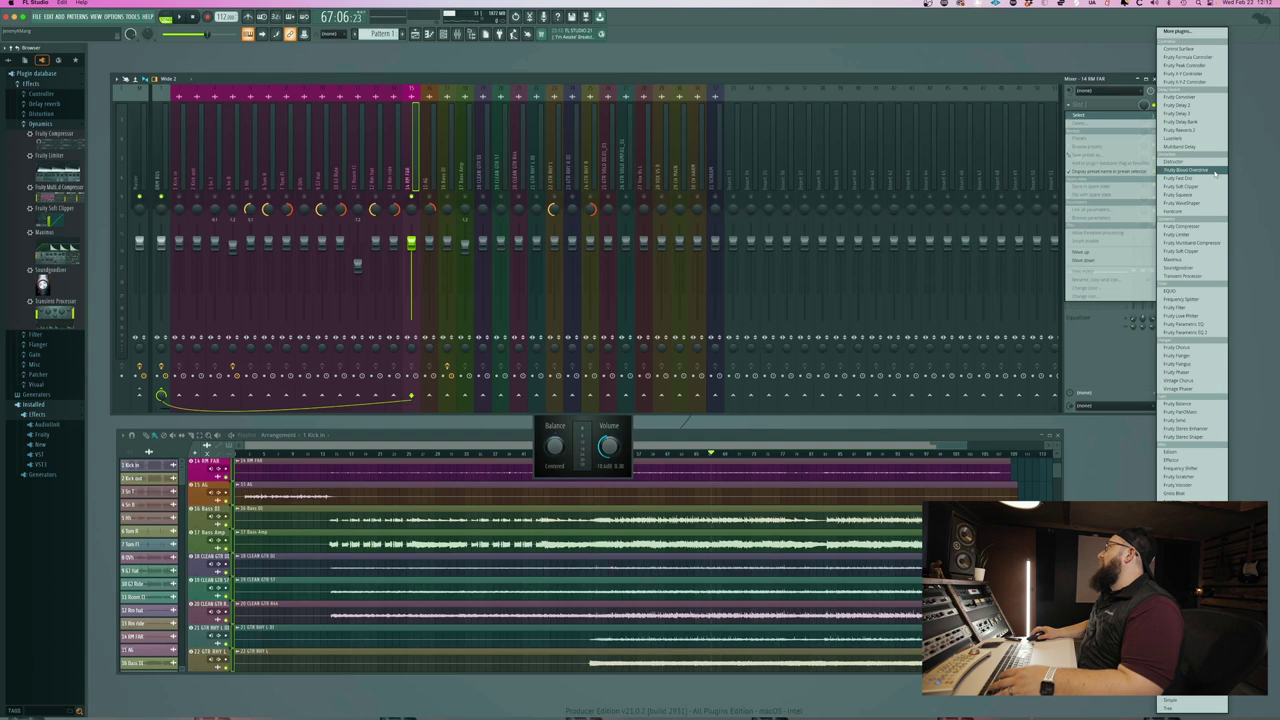
# - Reopen the mixer from the View menu and load Maximus from the Dynamics effects into the first slot
pyautogui.press('F9')
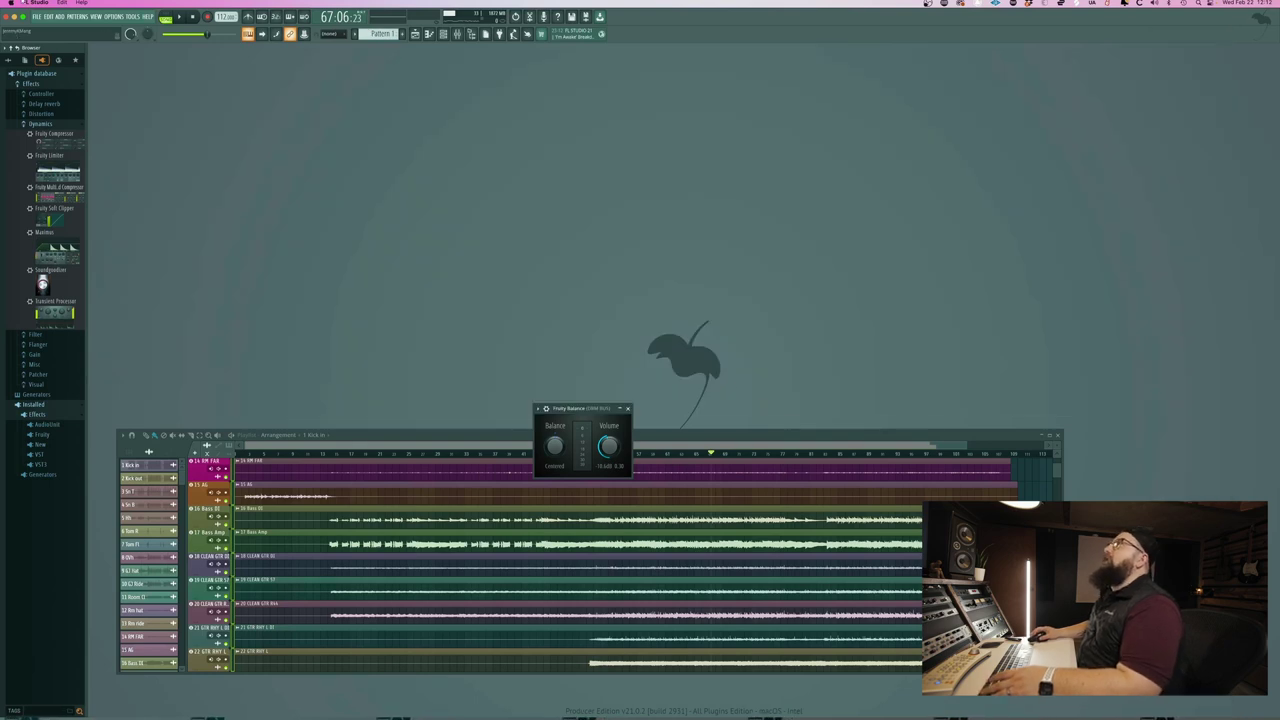
pyautogui.click(93, 17)
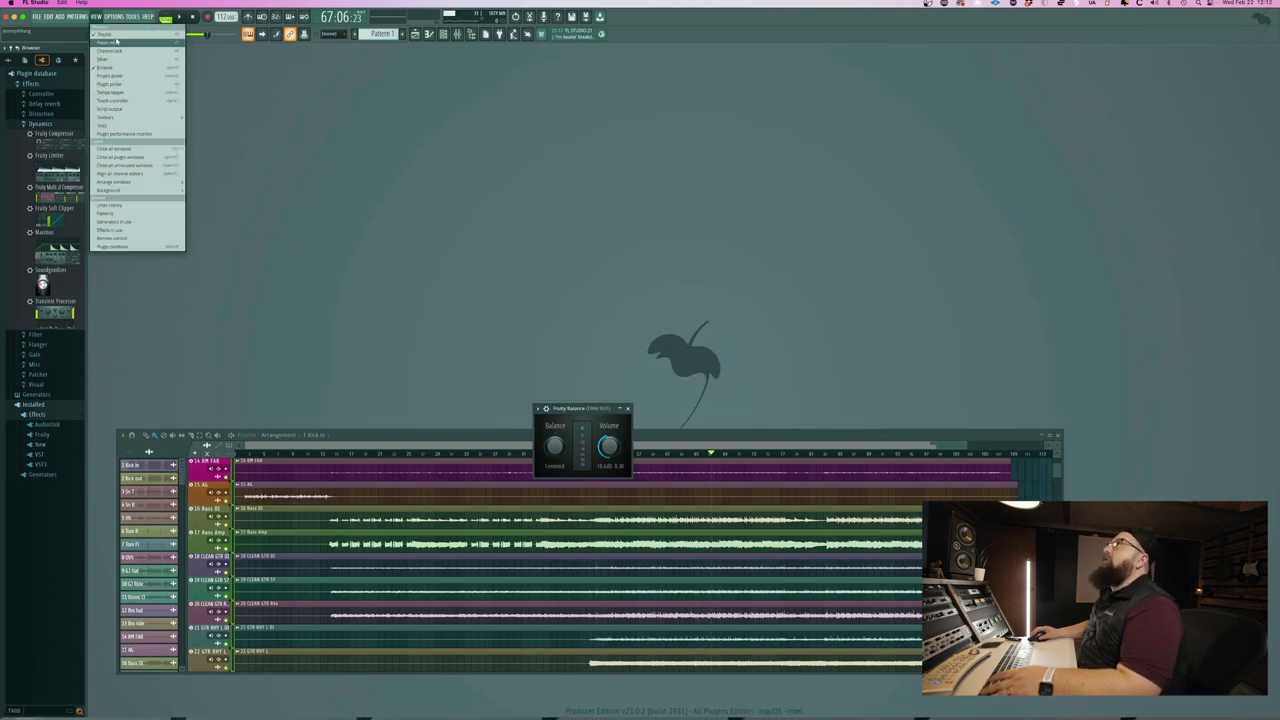
pyautogui.click(122, 52)
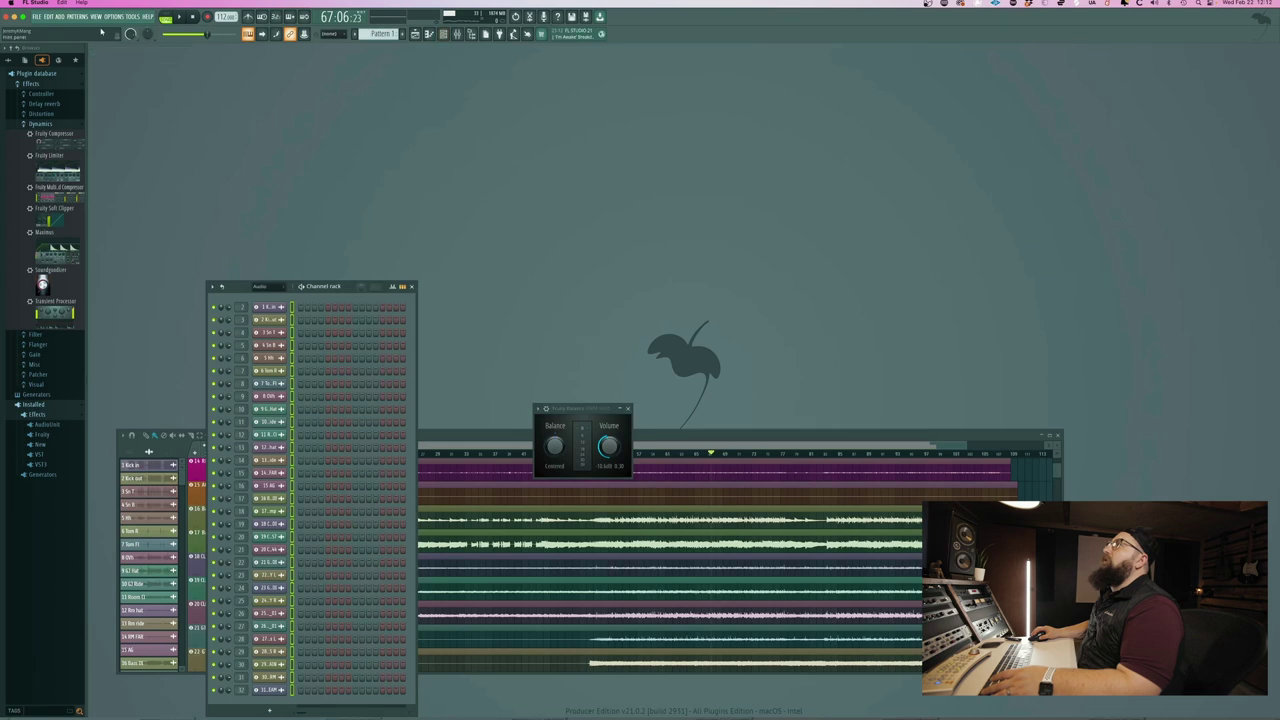
pyautogui.click(411, 287)
pyautogui.click(95, 17)
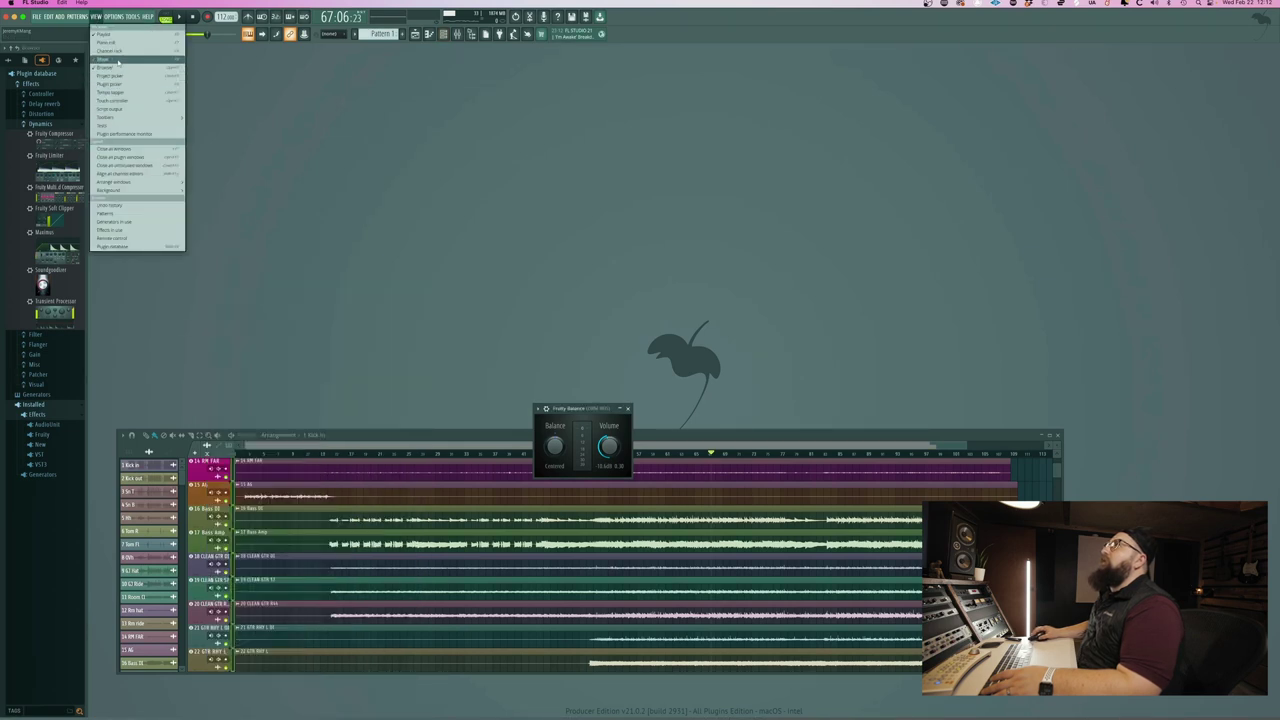
pyautogui.click(106, 59)
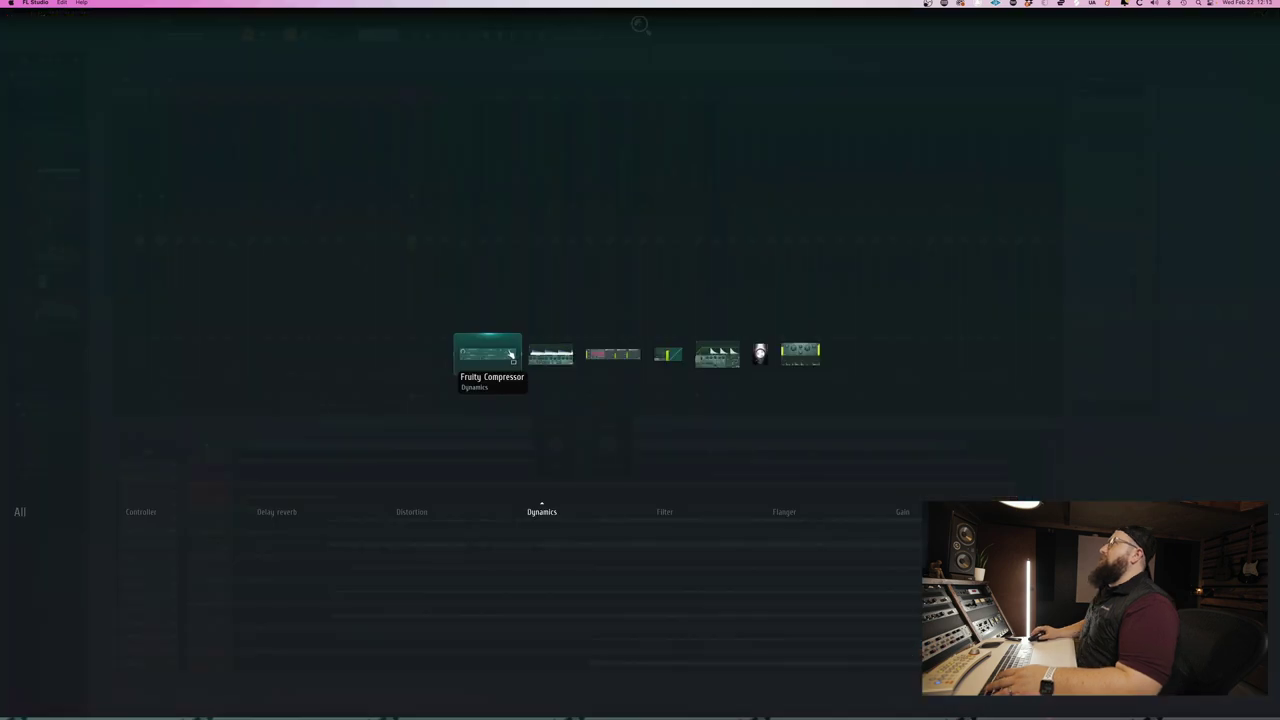
pyautogui.press('F8')
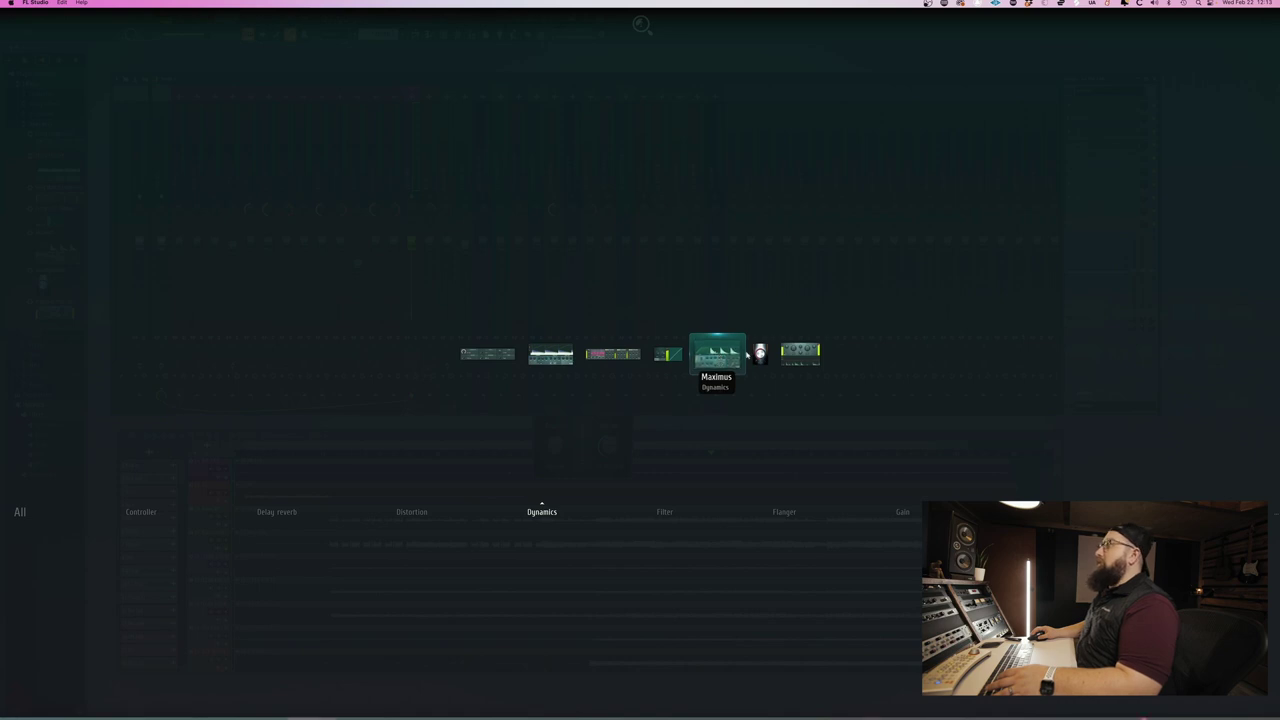
pyautogui.click(716, 356)
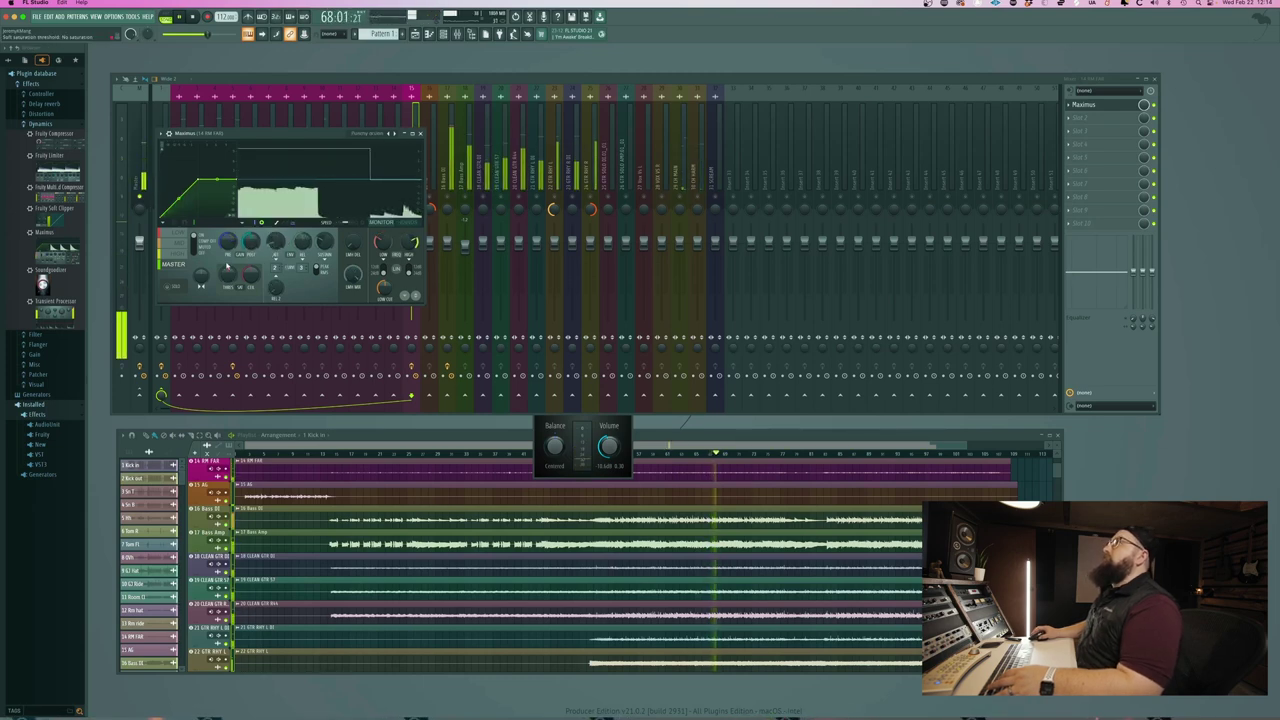
# - Raise Maximus pre gain to 5.5 dB, soft saturation threshold to 47% and post gain to 3.5 dB
pyautogui.moveTo(229, 241); pyautogui.dragTo(229, 232)
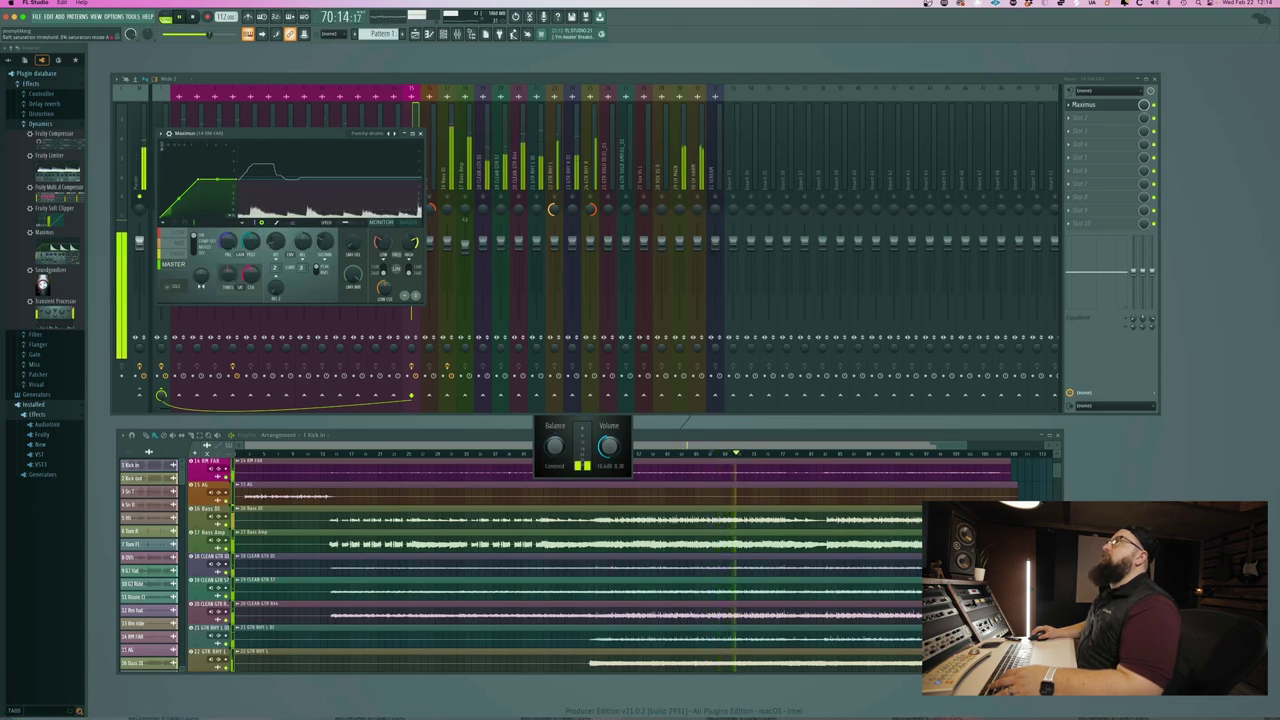
pyautogui.moveTo(228, 273); pyautogui.dragTo(228, 265)
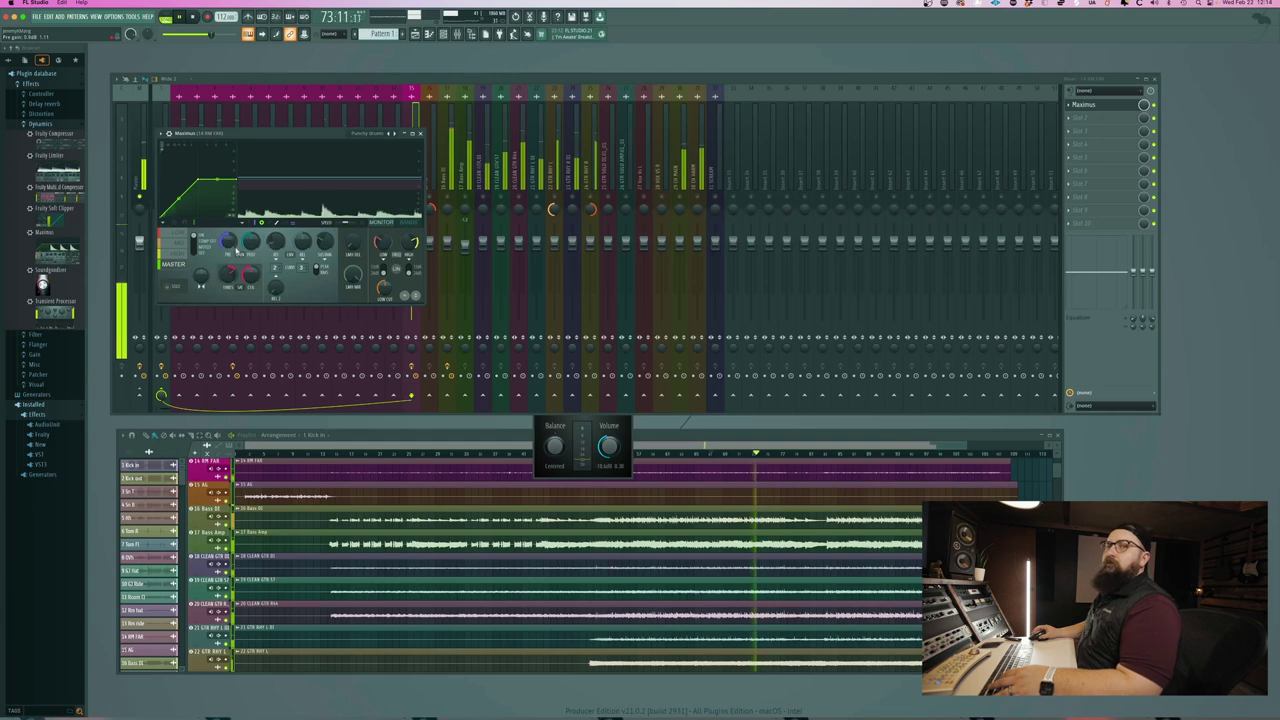
pyautogui.moveTo(251, 241); pyautogui.dragTo(251, 234)
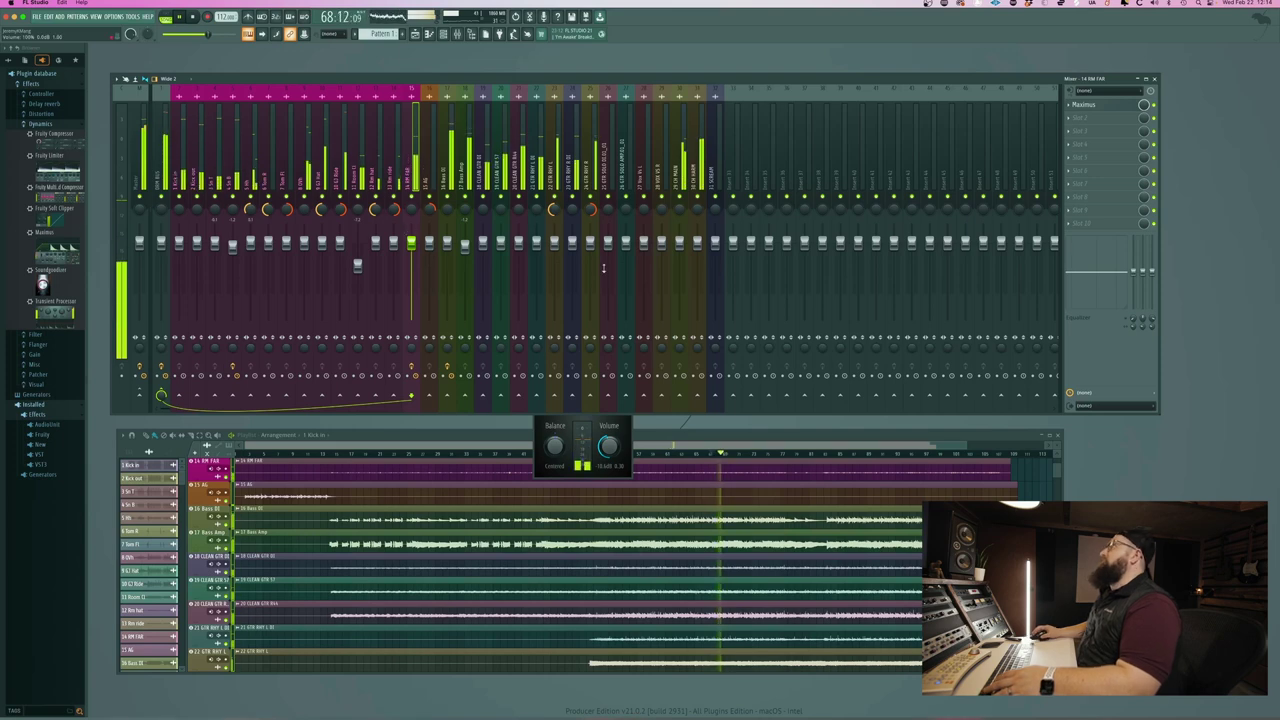
# - Stop playback and inspect the 30 CH HARM, Bass DI and 18 CLEAN GTR DI tracks
pyautogui.click(696, 292)
pyautogui.press('space')
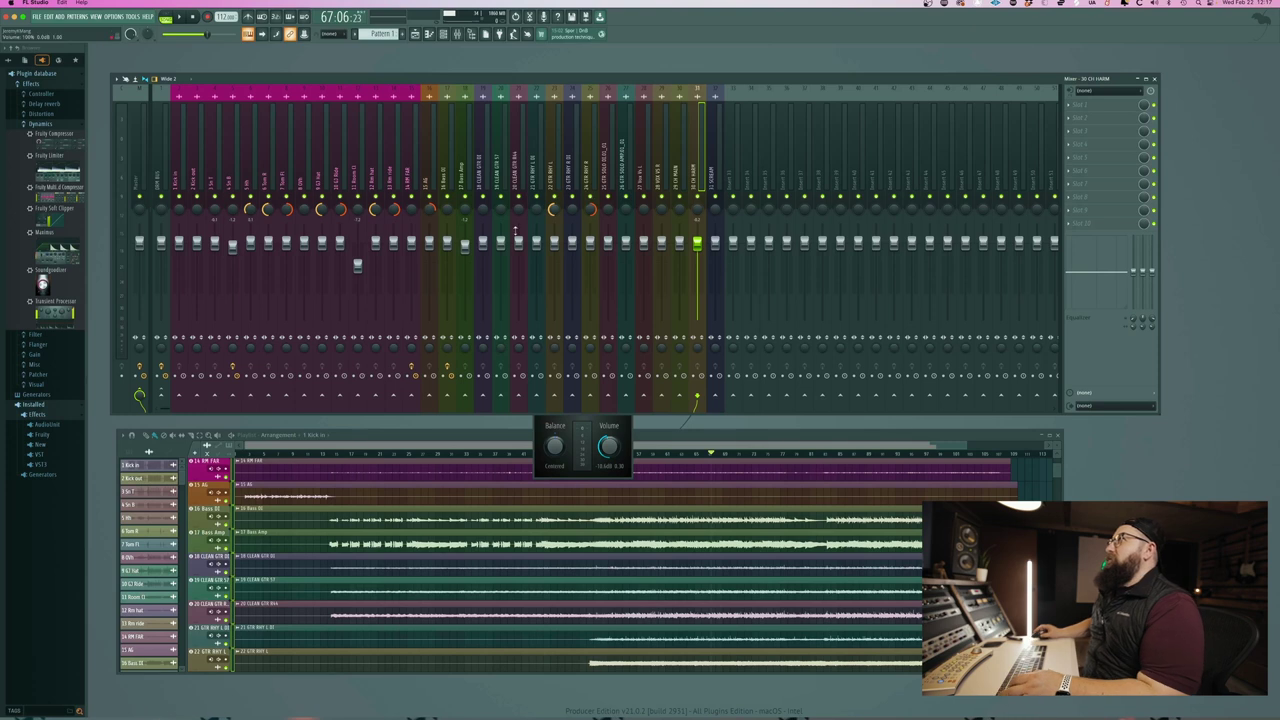
pyautogui.click(446, 167)
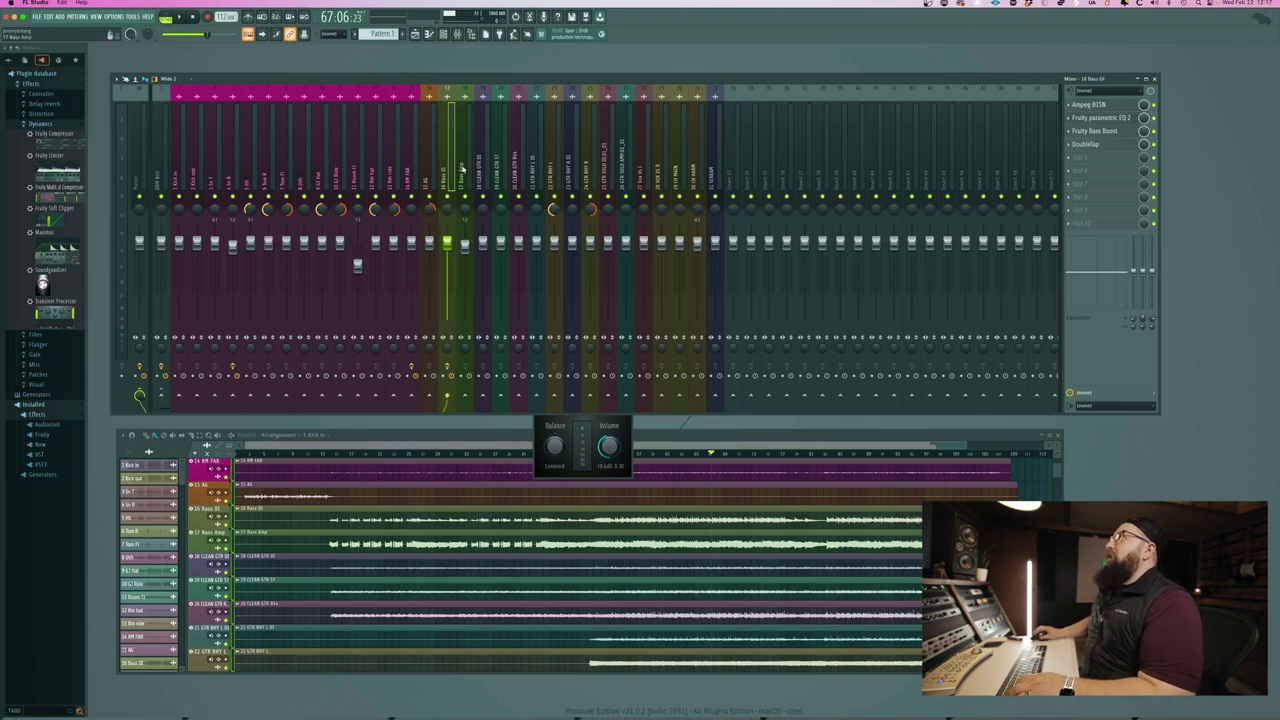
pyautogui.click(489, 177)
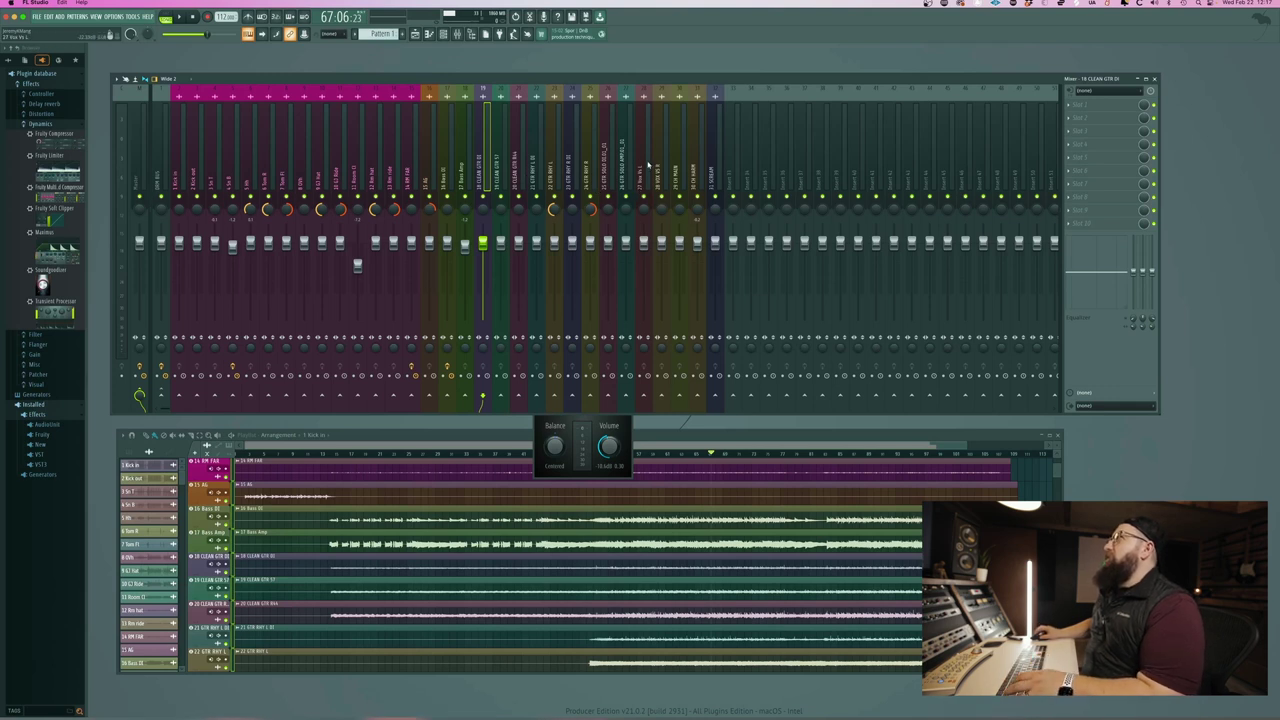
# - Route 29 CH MAIN and 30 CH HARM only to Insert 36, then audition the new bus
pyautogui.keyDown('ctrl'); pyautogui.click(686, 162); pyautogui.keyUp('ctrl')
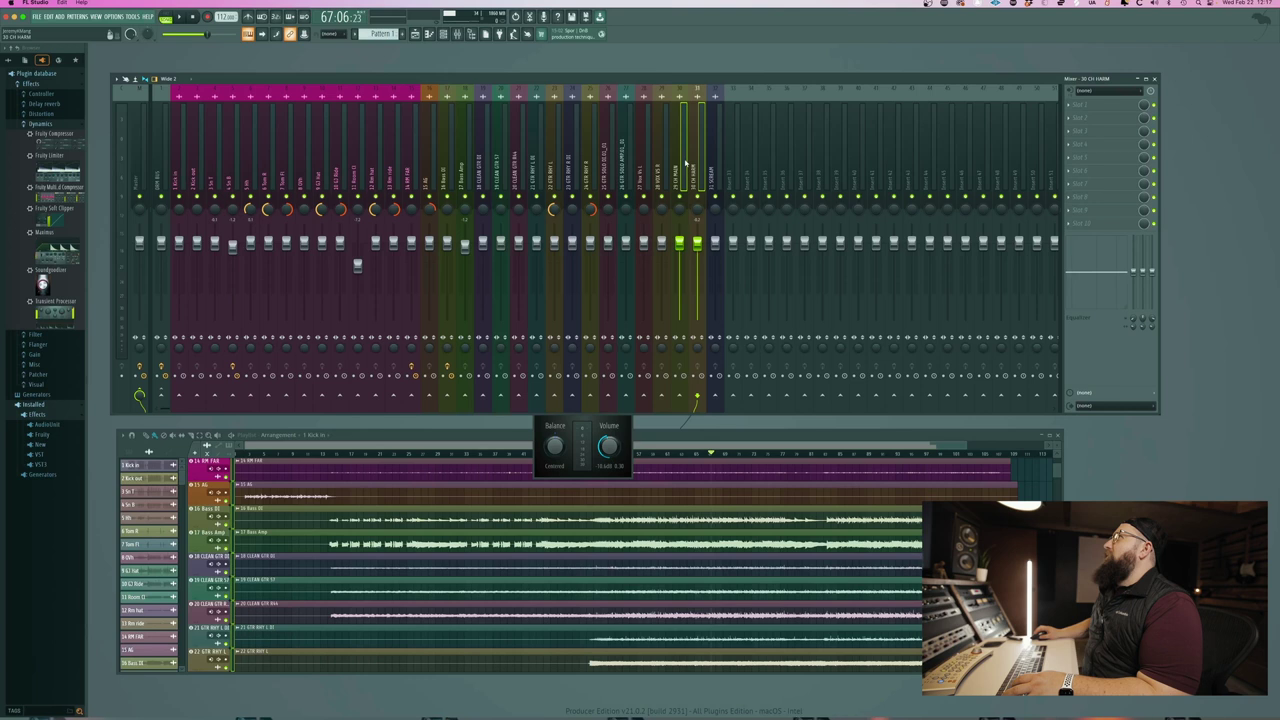
pyautogui.rightClick(788, 397)
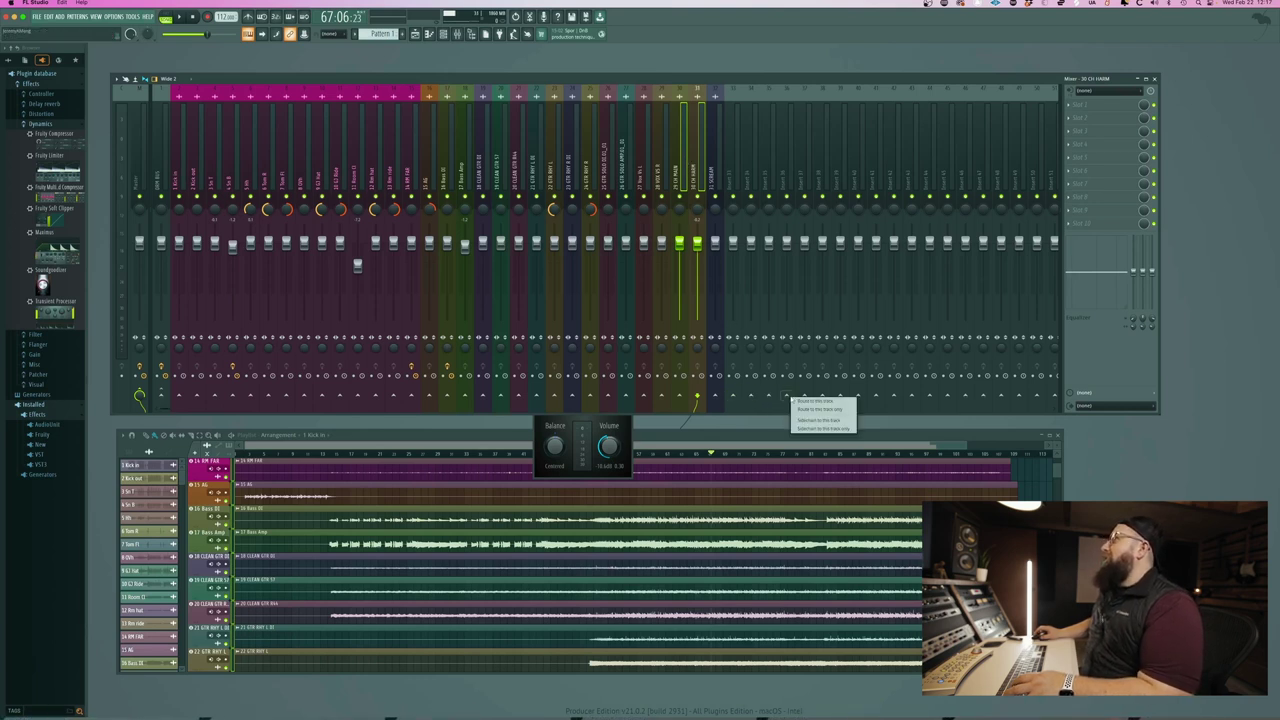
pyautogui.click(806, 411)
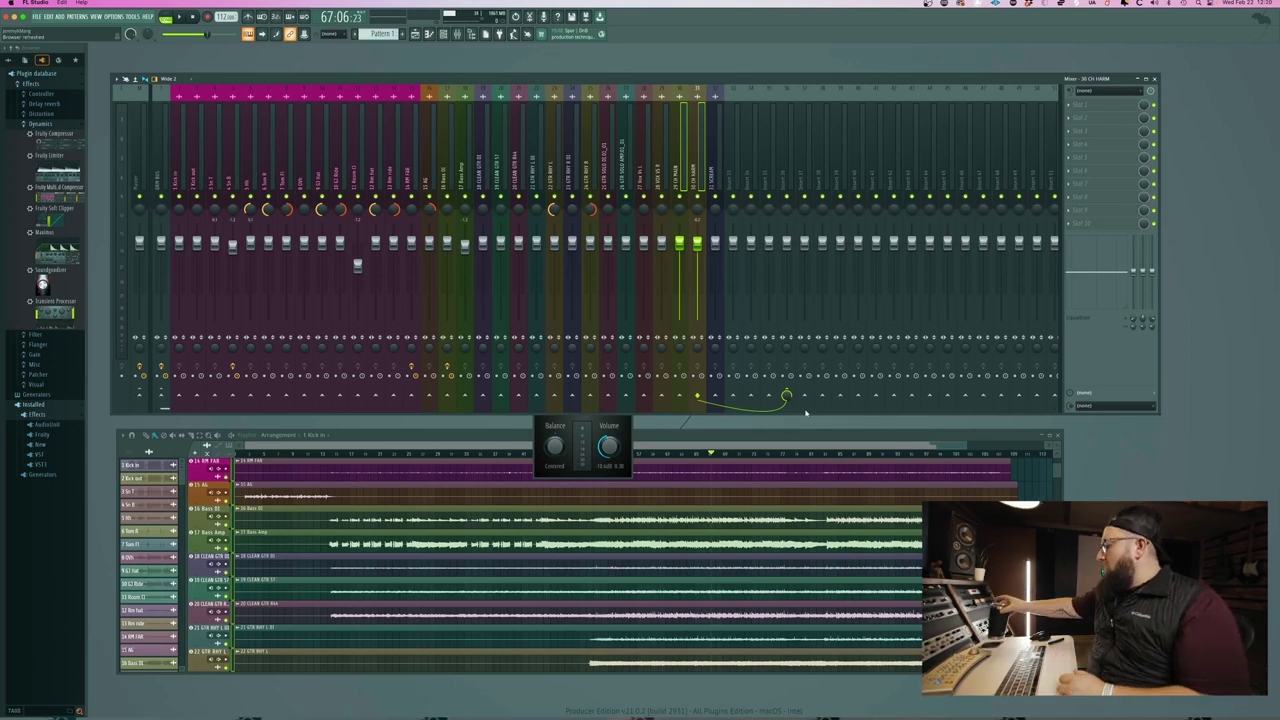
pyautogui.press('space')
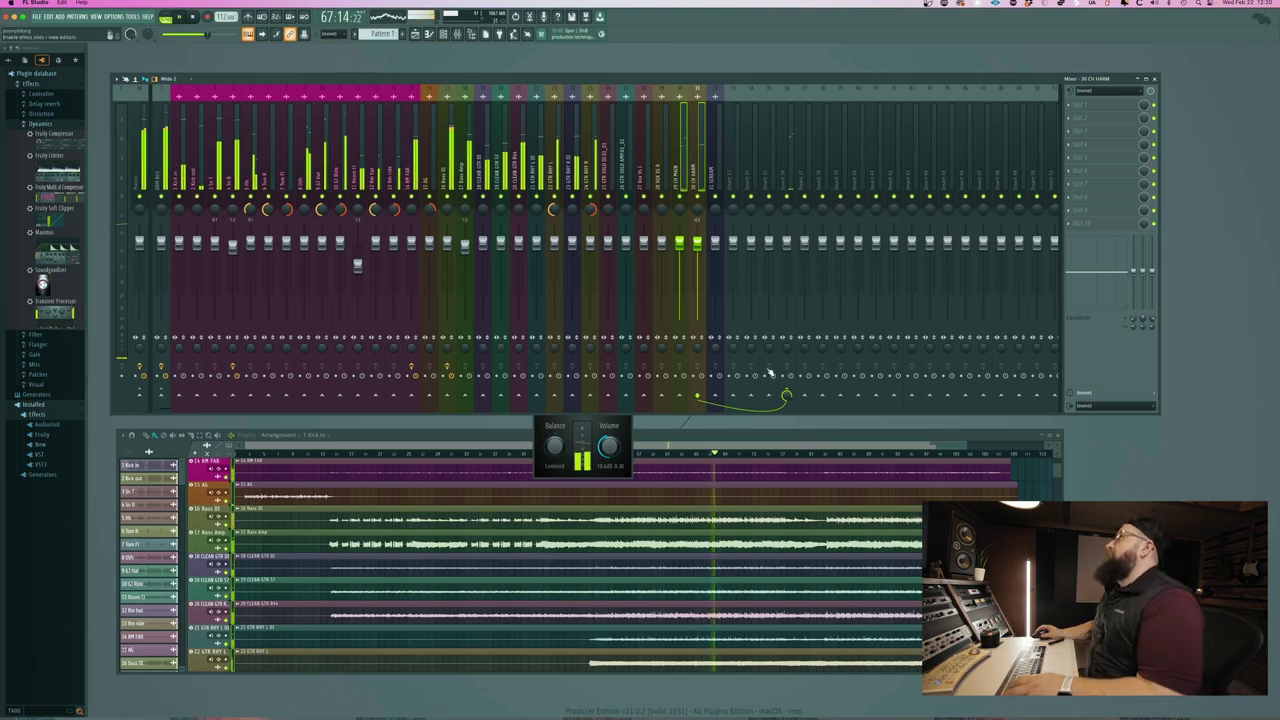
pyautogui.click(789, 165)
pyautogui.press('space')
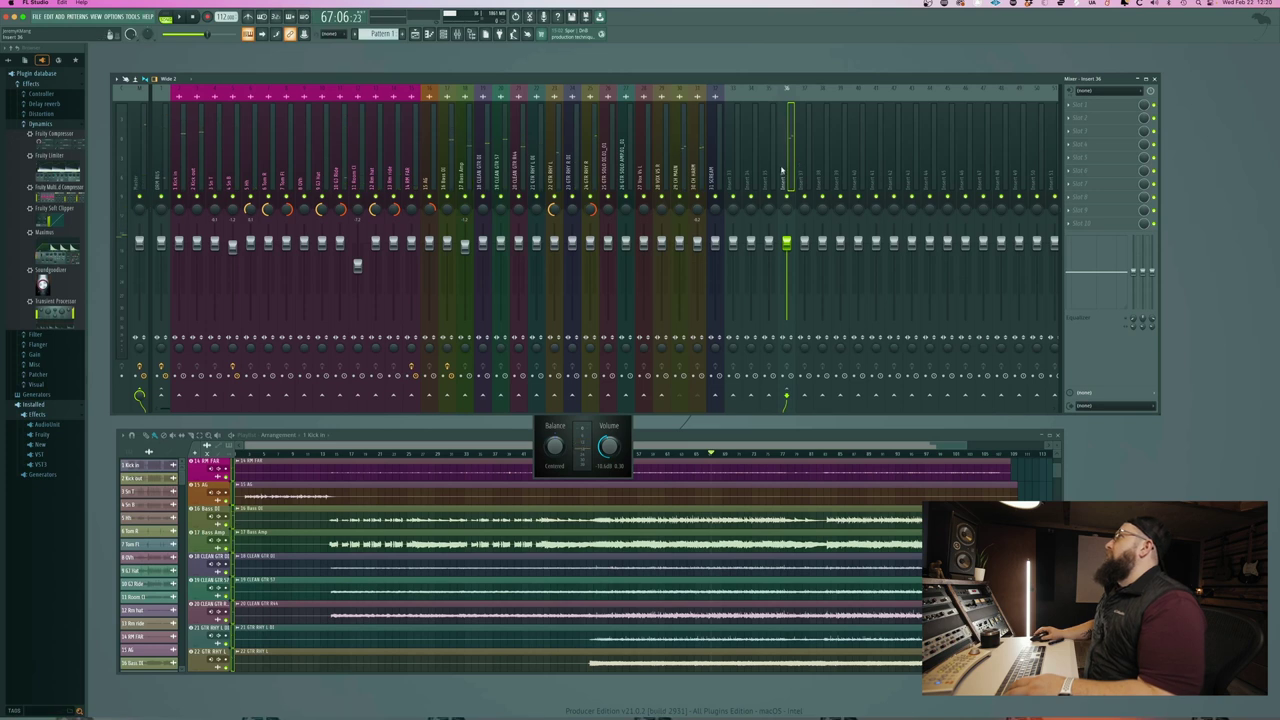
# - Rename Insert 36 to 'CH VOX' and colour it yellow-green
pyautogui.rightClick(782, 170)
pyautogui.click(829, 95)
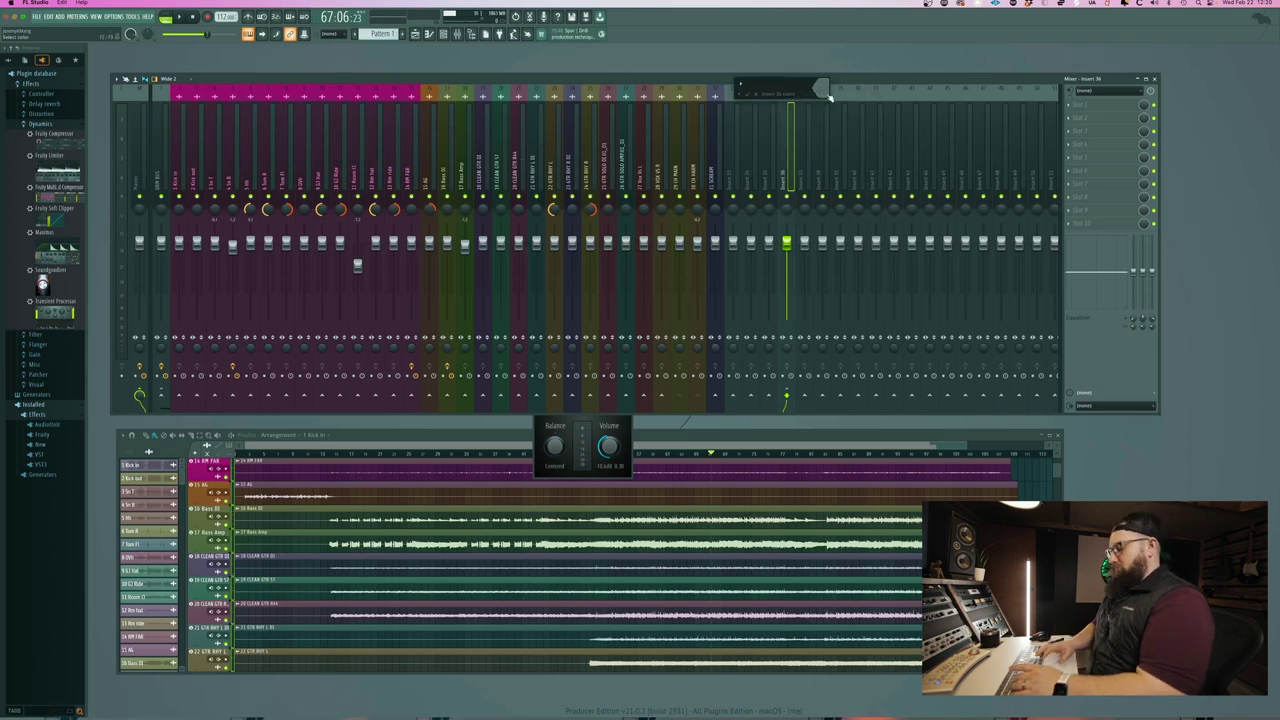
pyautogui.write('CH VOX')
pyautogui.click(827, 93)
pyautogui.click(912, 147)
pyautogui.click(919, 154)
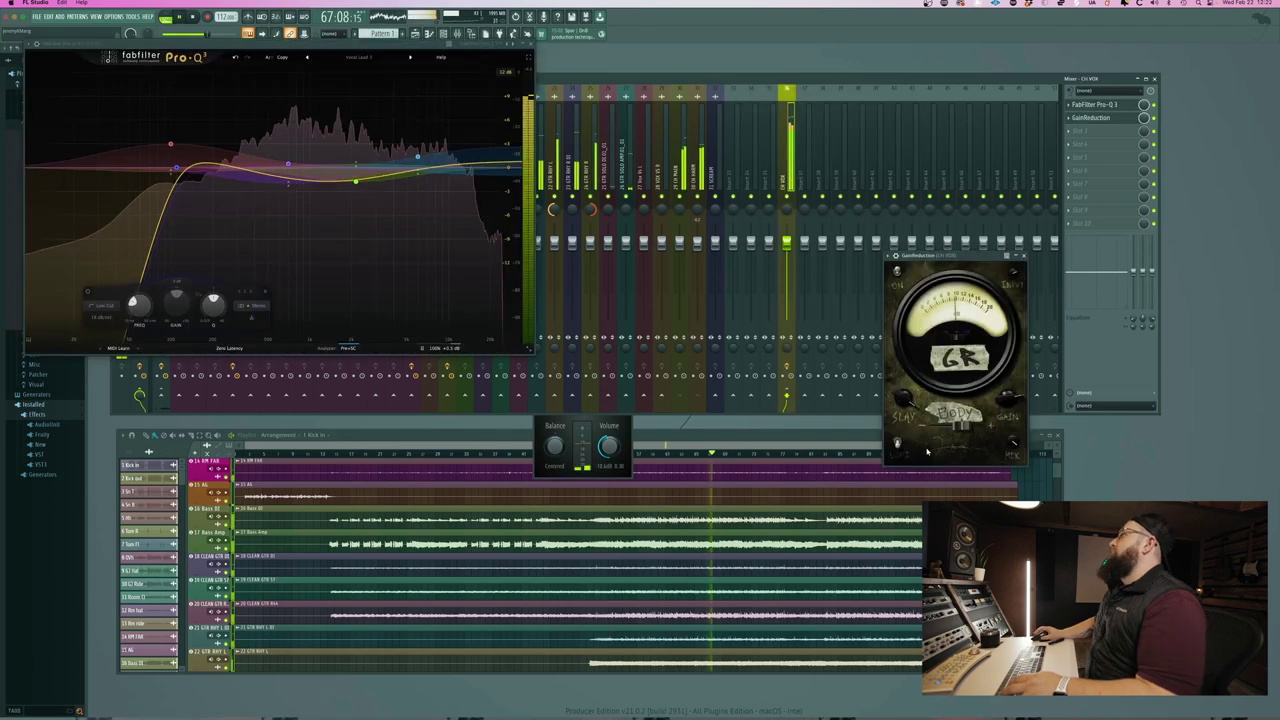
# - Close the GainReduction window and load Replika XT into the bus's third effect slot
pyautogui.moveTo(930, 424)
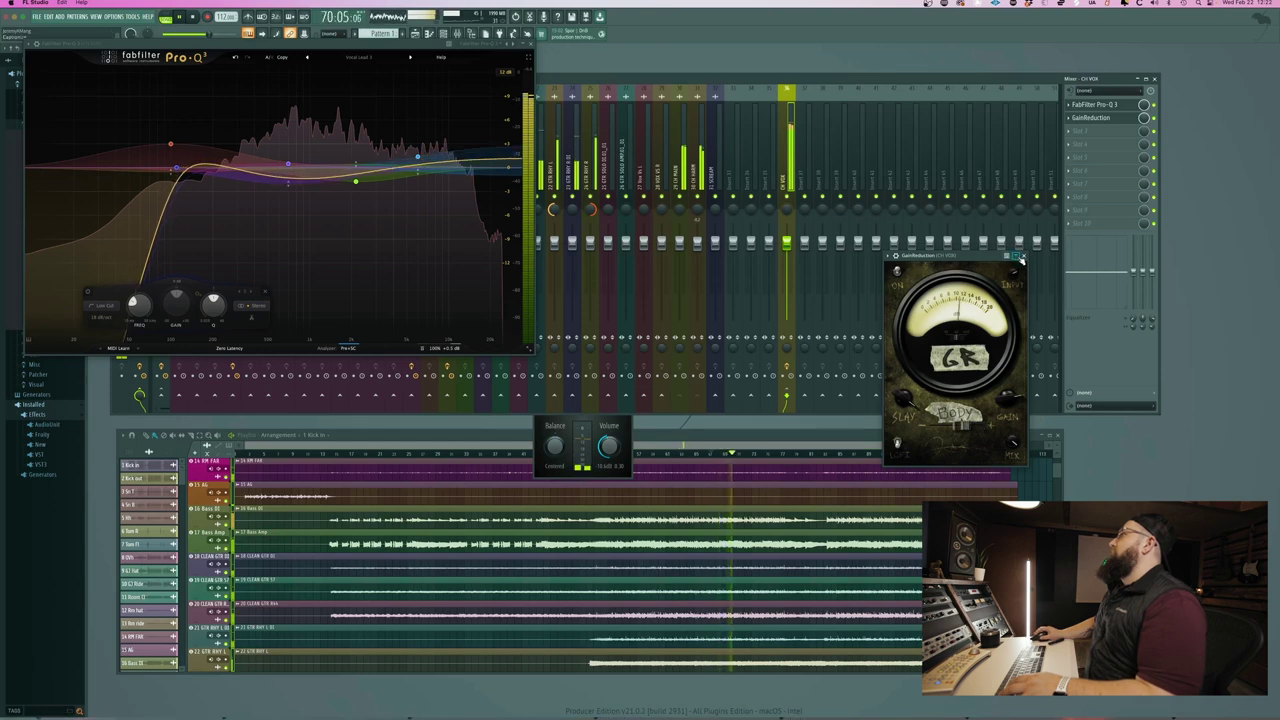
pyautogui.click(1020, 258)
pyautogui.click(1090, 130)
pyautogui.click(640, 78)
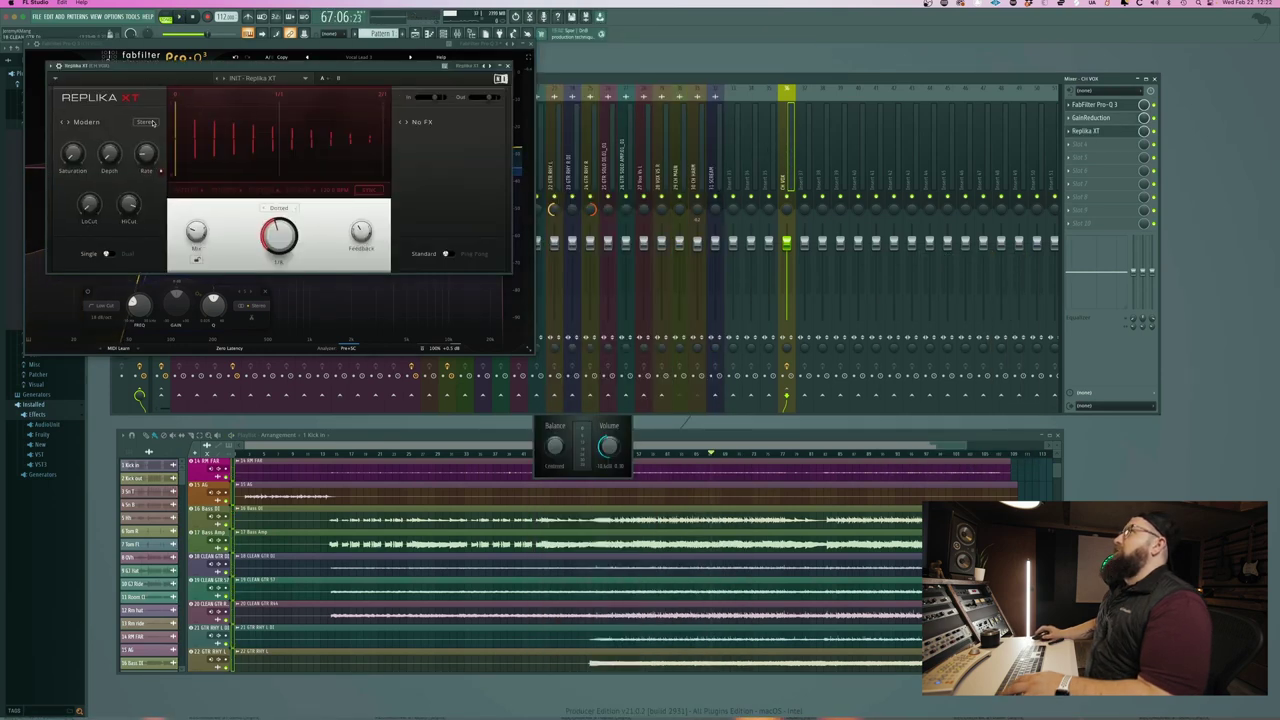
# - Choose Replika XT's Pop Vocal preset from the Delay category, then stop playback
pyautogui.click(255, 78)
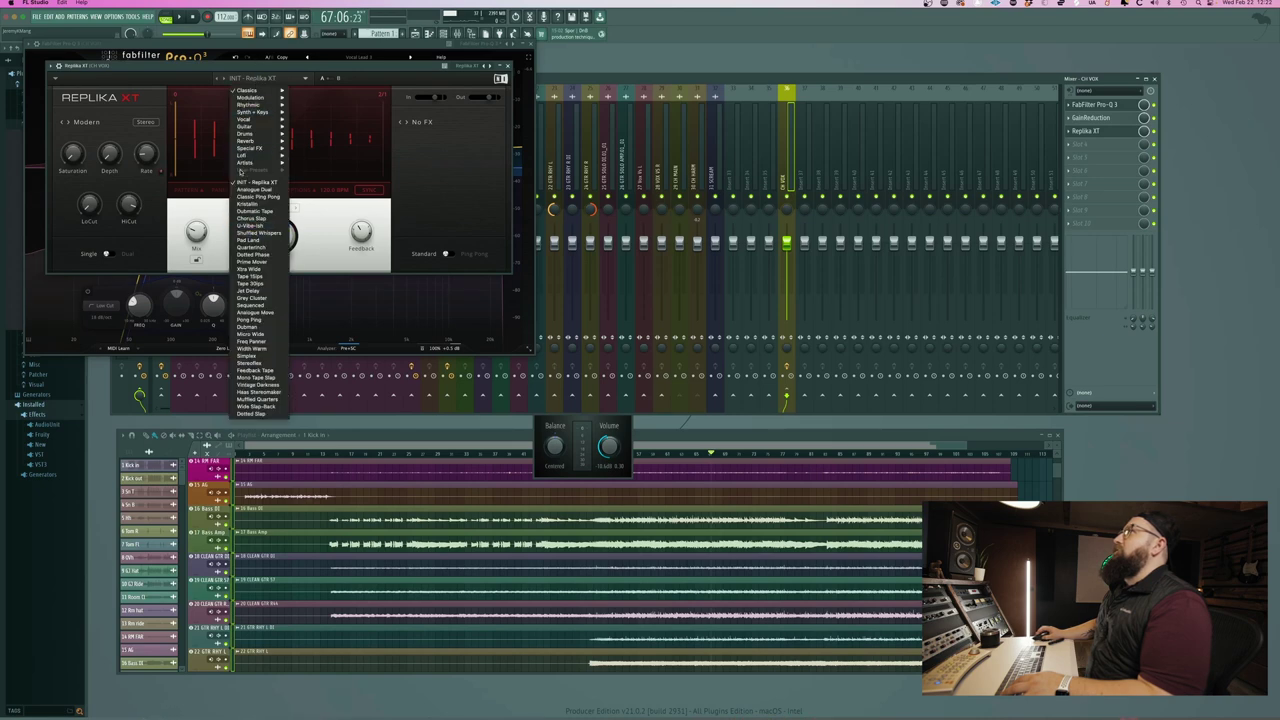
pyautogui.moveTo(244, 134)
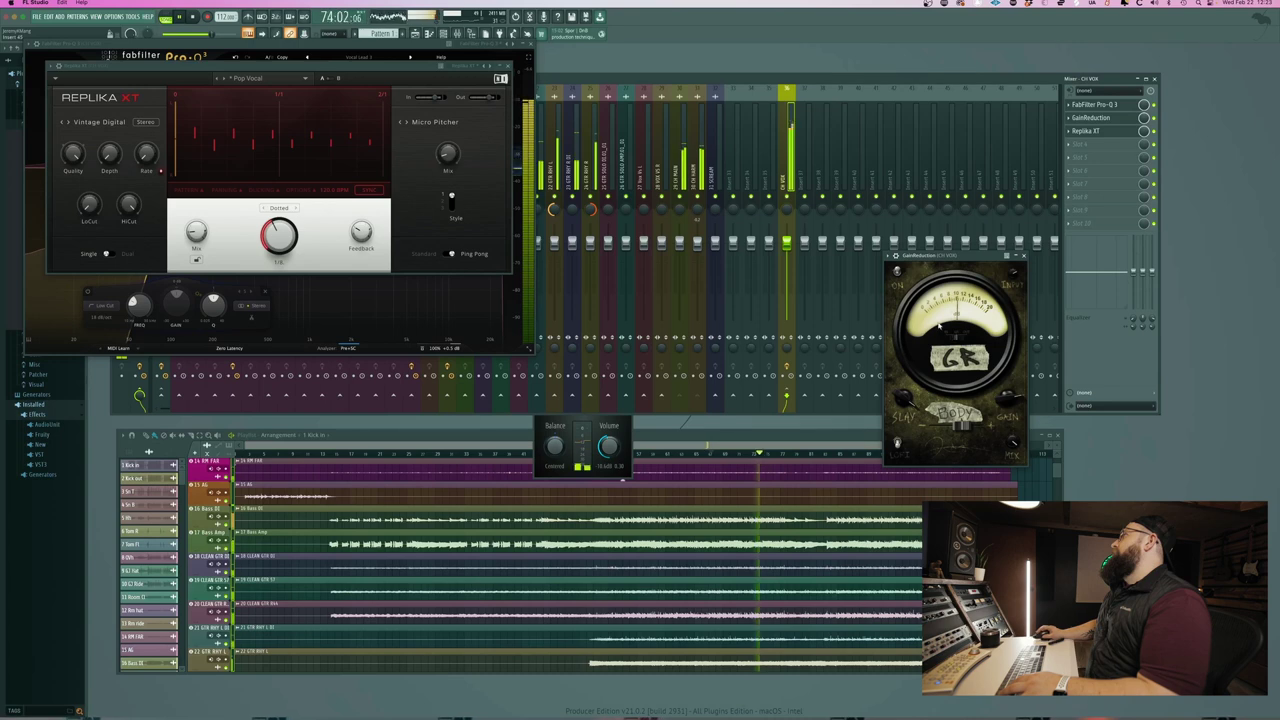
pyautogui.press('space')
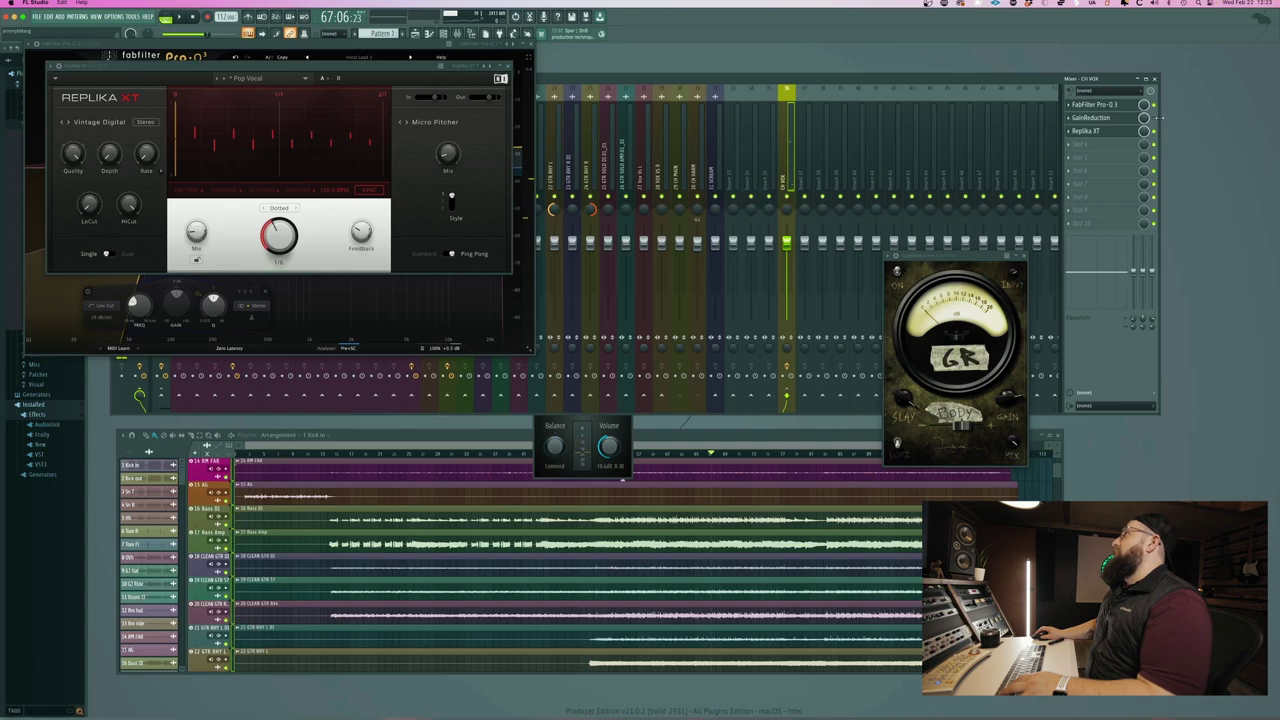
# - Search the plugin browser for 'gain' and load GainReduction onto 29 CH MAIN's first empty slot
pyautogui.click(680, 180)
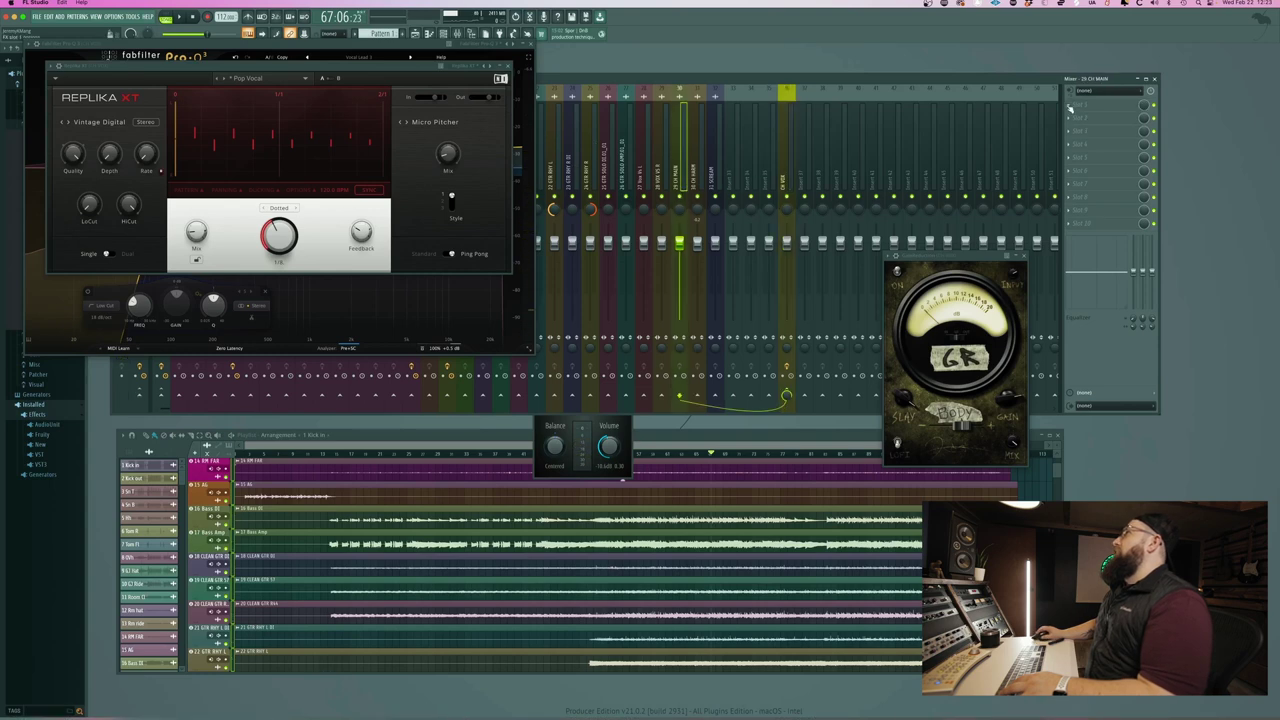
pyautogui.click(1070, 108)
pyautogui.click(1209, 34)
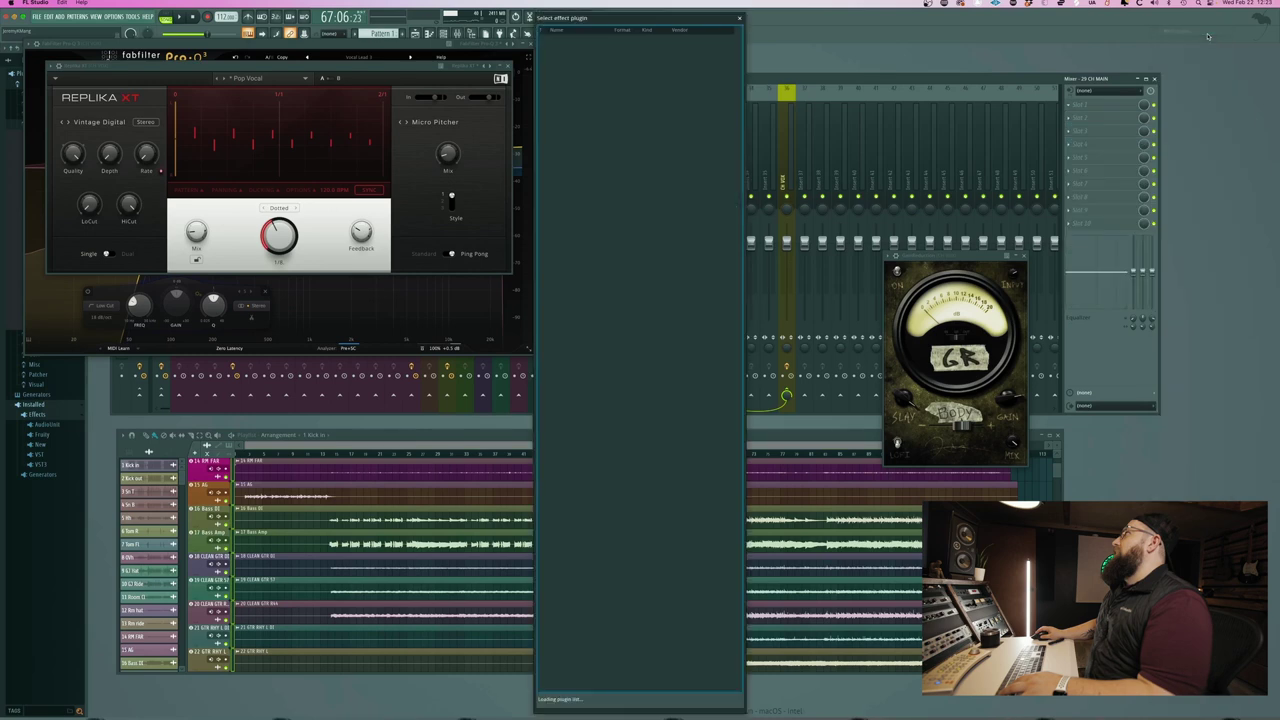
pyautogui.write('gain')
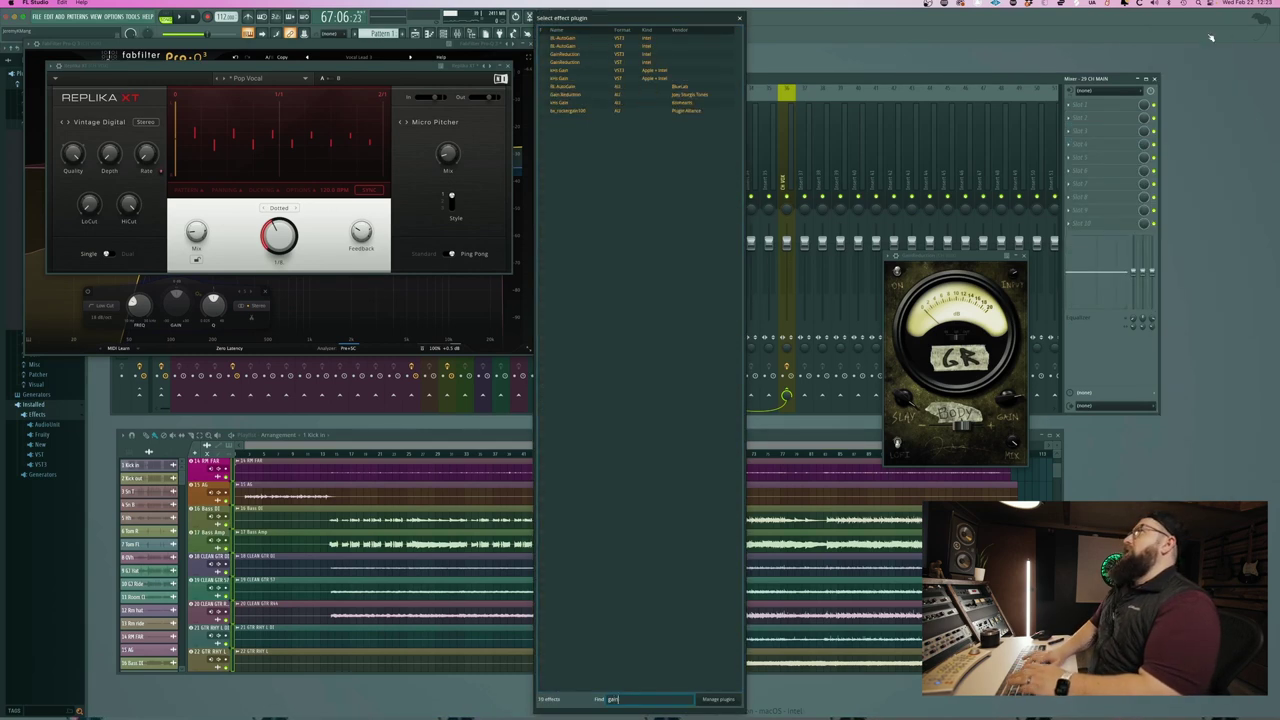
pyautogui.doubleClick(568, 94)
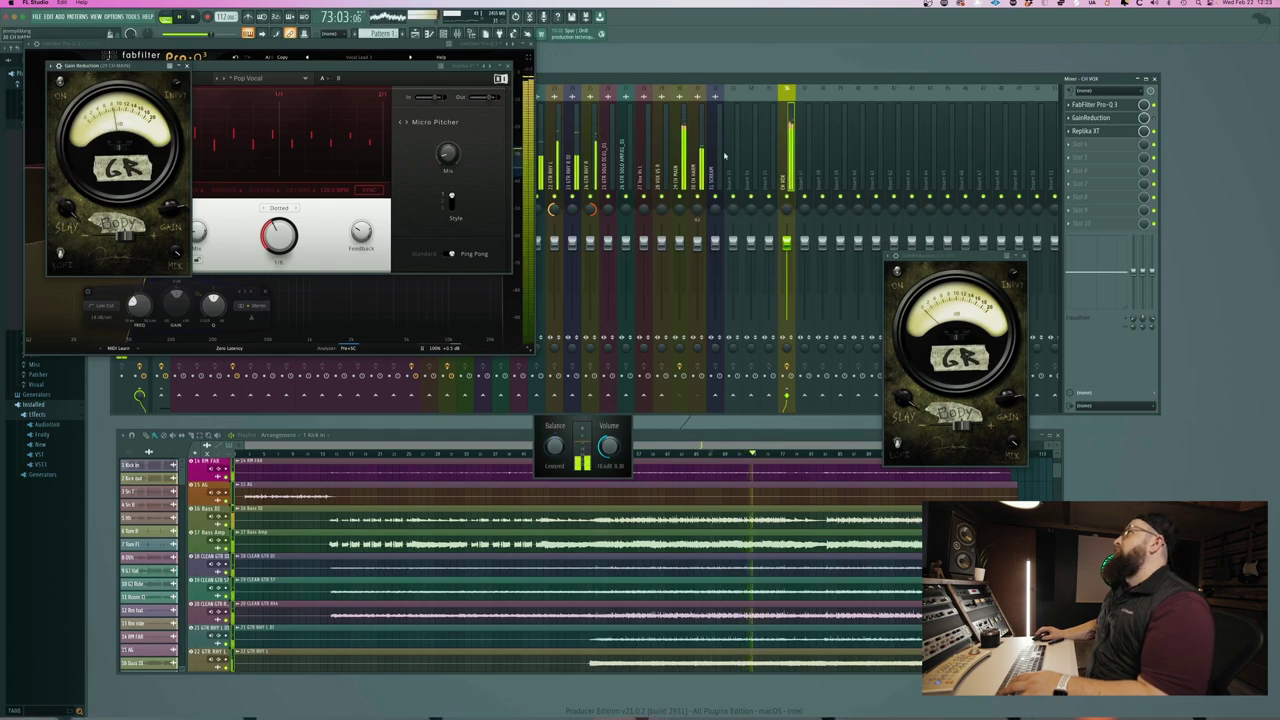
# - Check the CH MAIN, CH HARM and CH VOX effects, close the Pro-Q 3 and GainReduction windows, and play
pyautogui.click(685, 150)
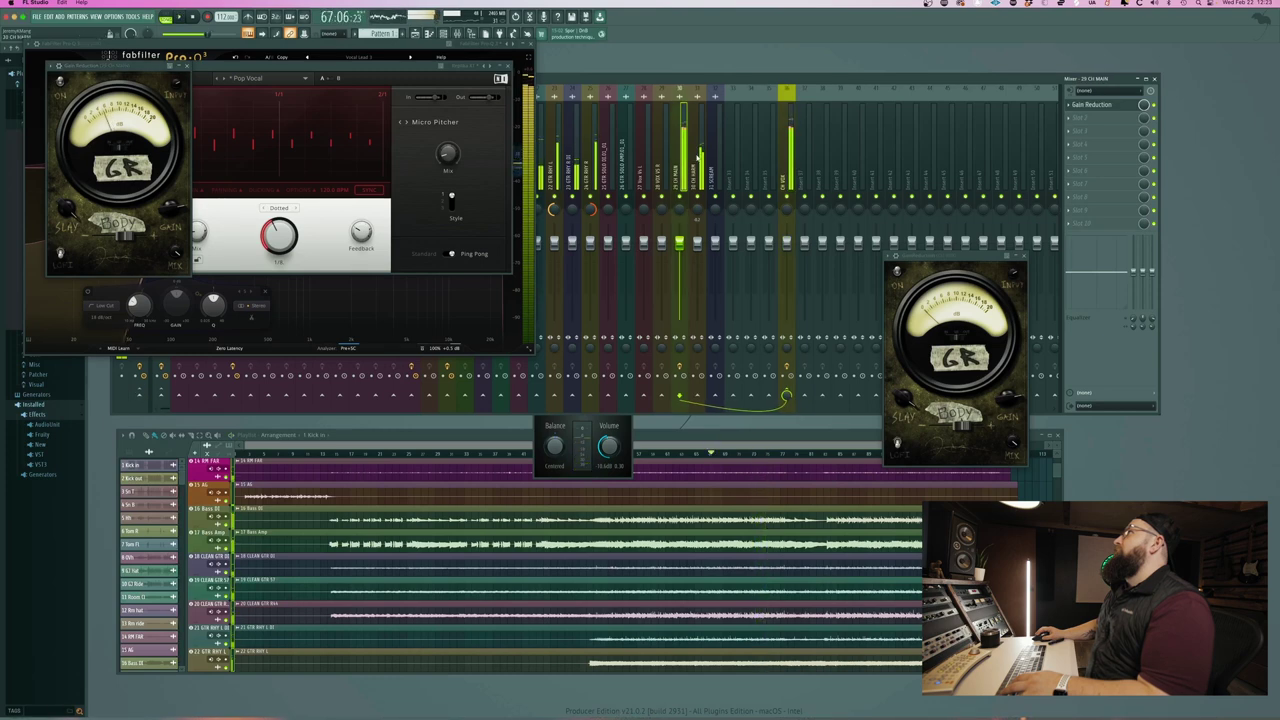
pyautogui.click(700, 155)
pyautogui.click(787, 150)
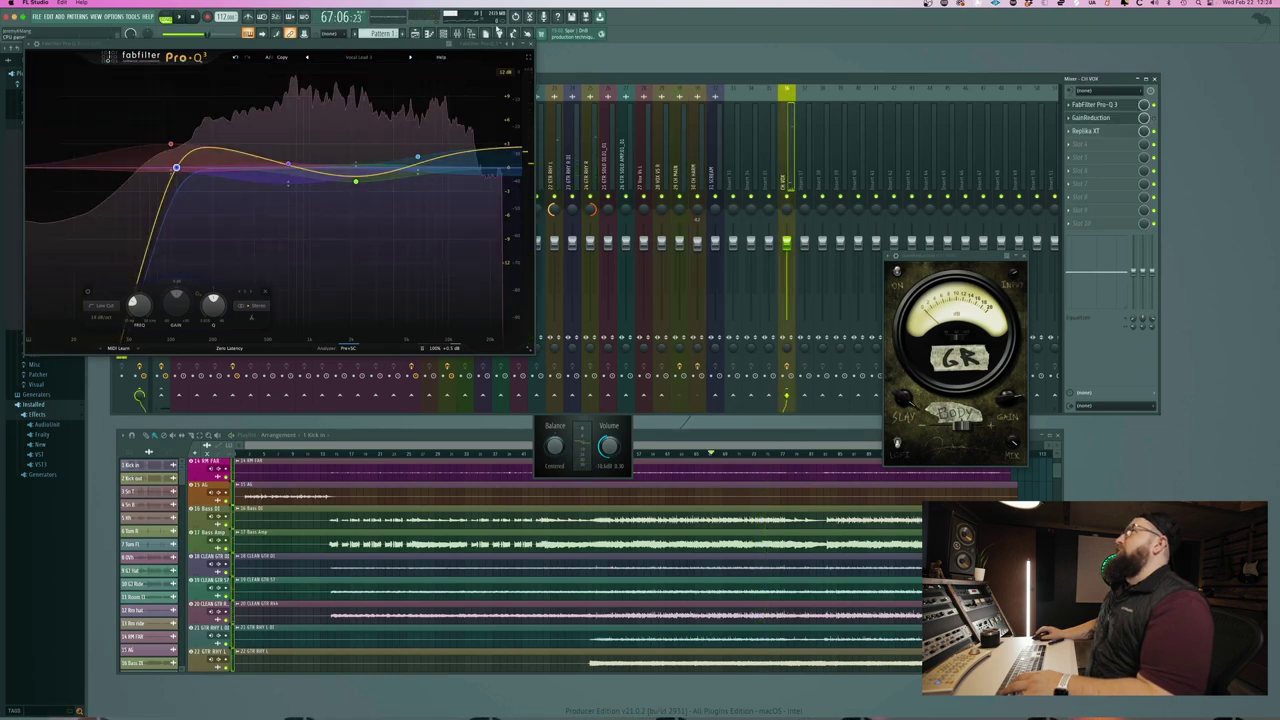
pyautogui.click(529, 45)
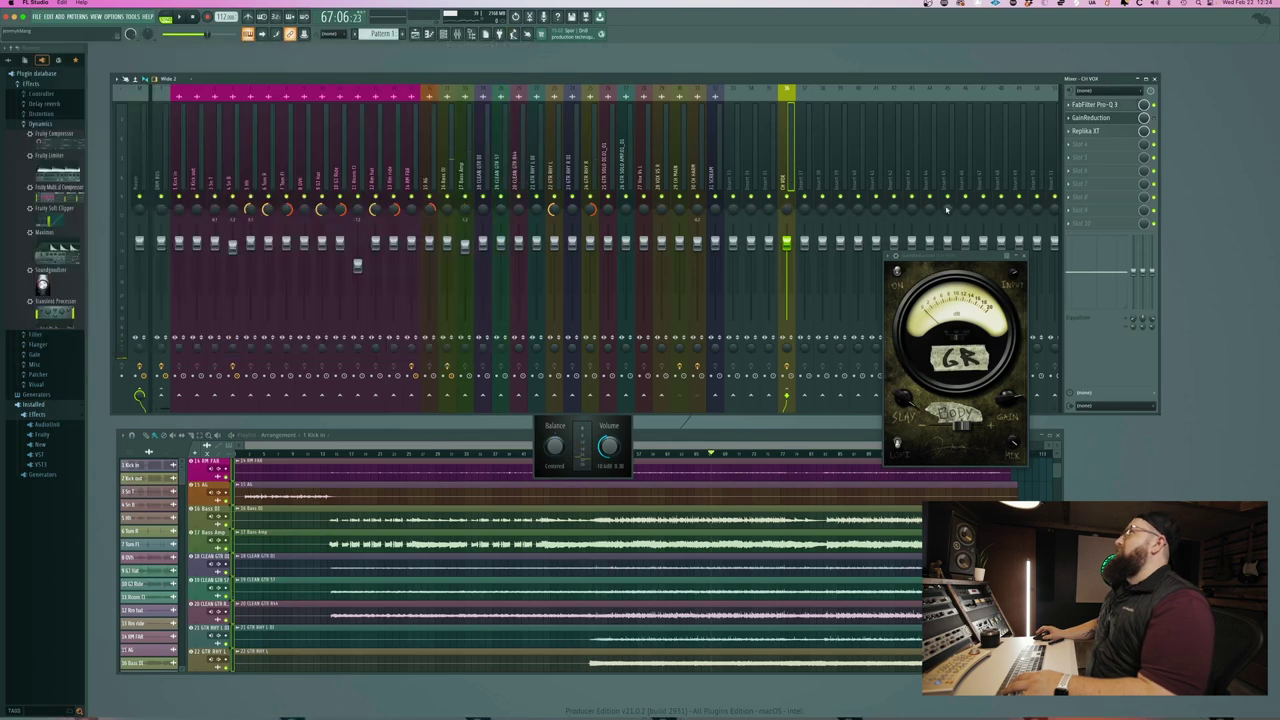
pyautogui.click(1024, 257)
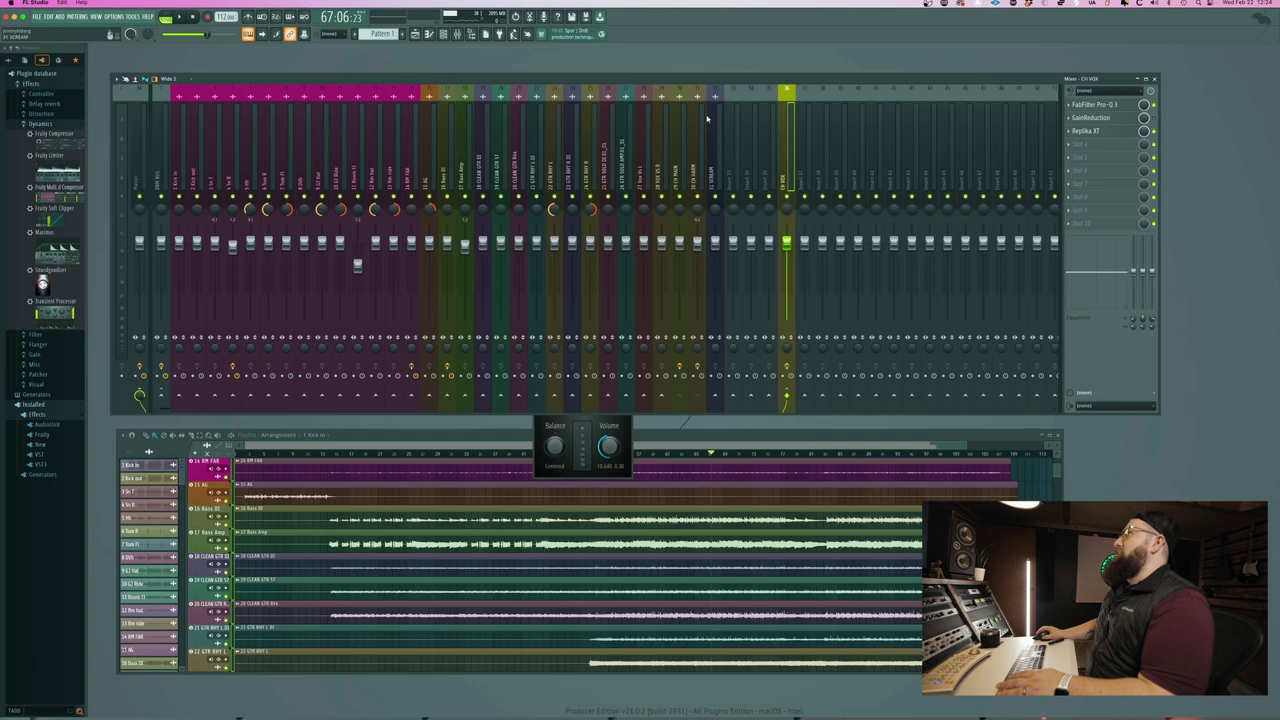
pyautogui.press('space')
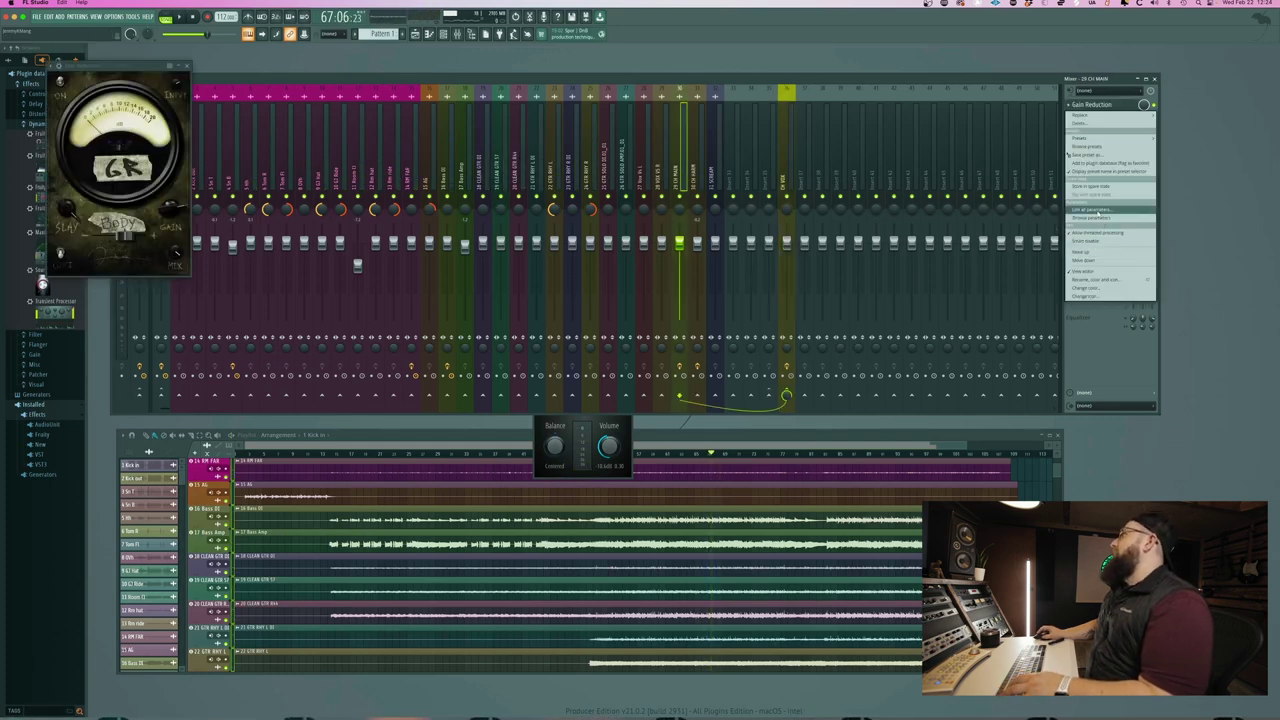
# - Save the Gain Reduction settings as a preset named 'vocal comp'
pyautogui.click(1111, 157)
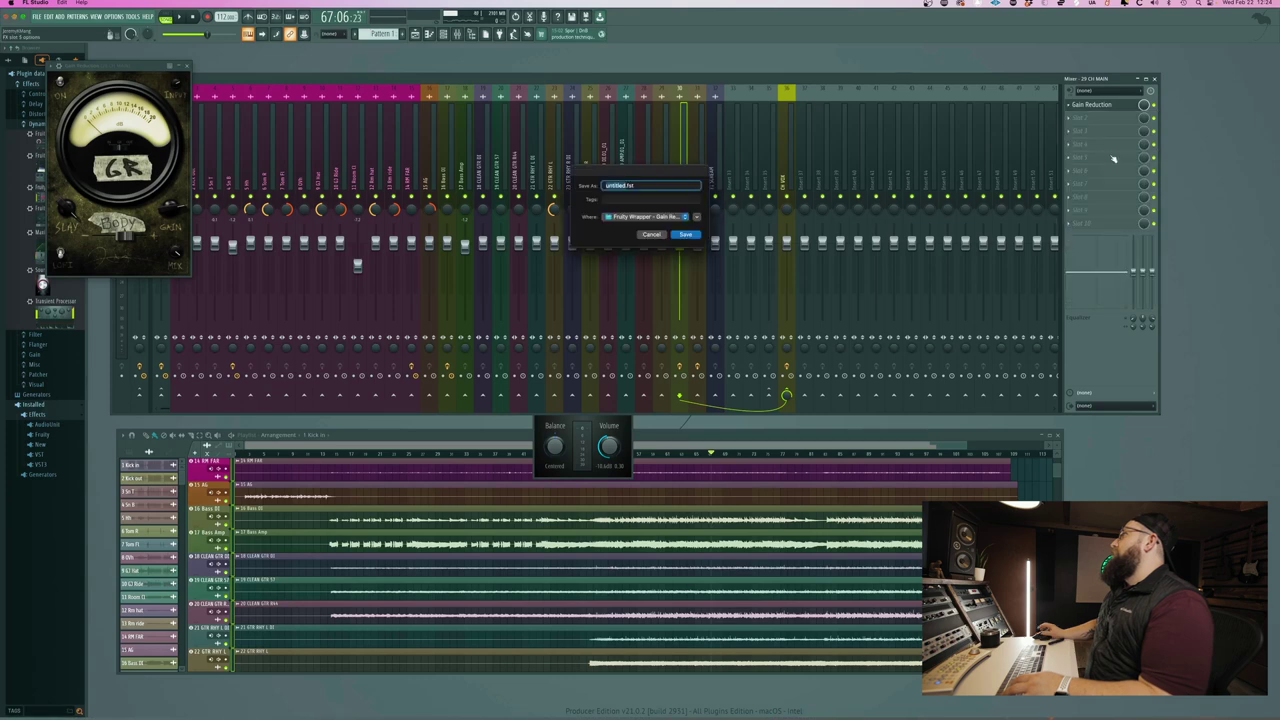
pyautogui.write('vislst')
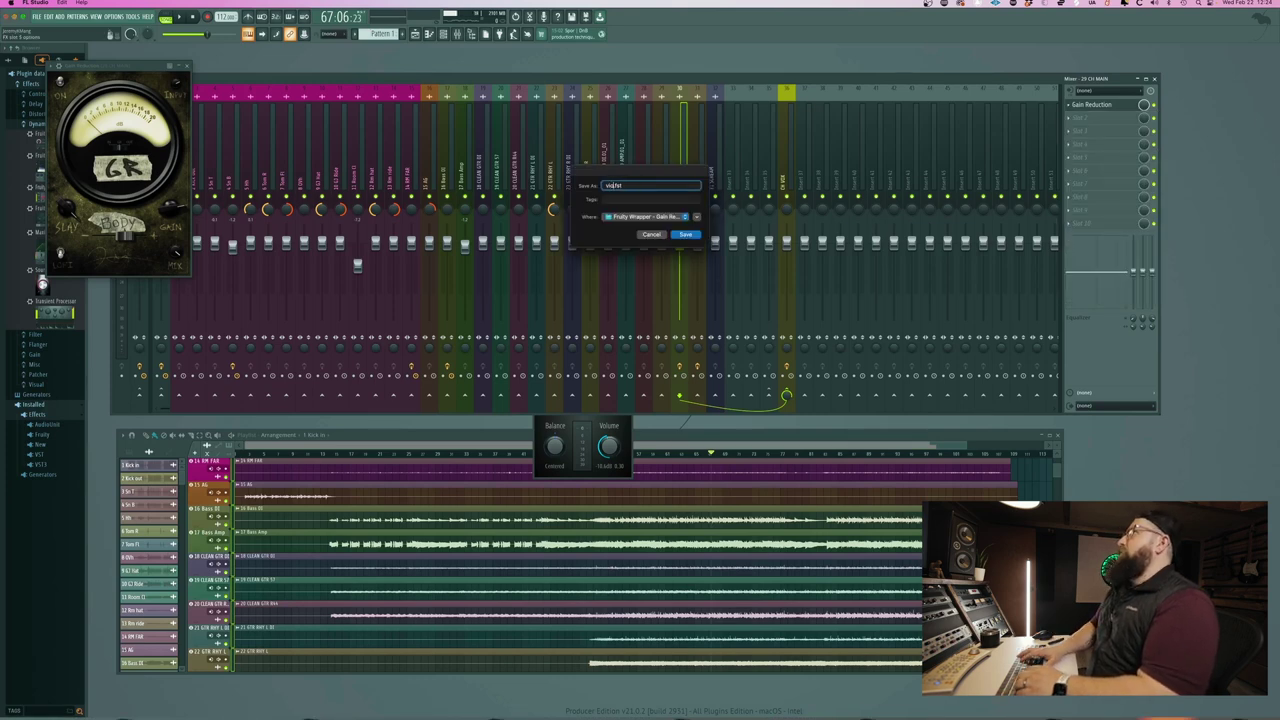
pyautogui.press('BackSpace')
pyautogui.press('BackSpace')
pyautogui.press('BackSpace')
pyautogui.press('BackSpace')
pyautogui.press('BackSpace')
pyautogui.write('ocalst')
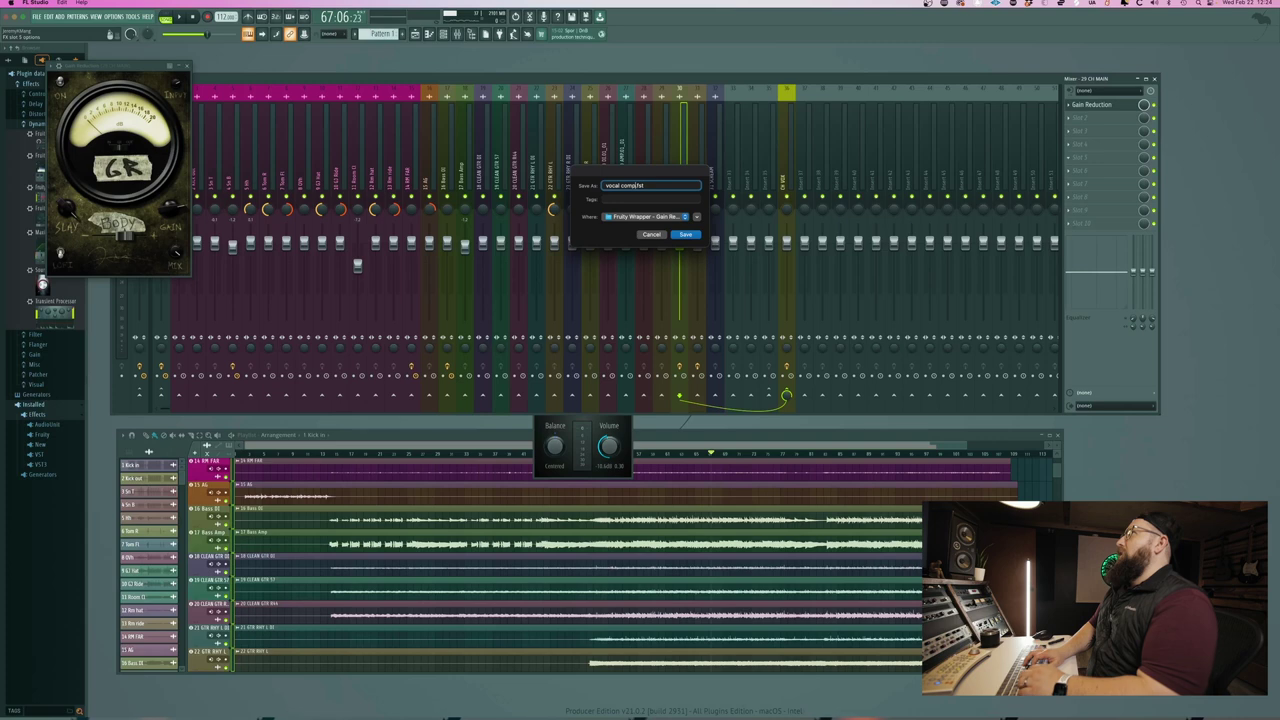
pyautogui.press('Return')
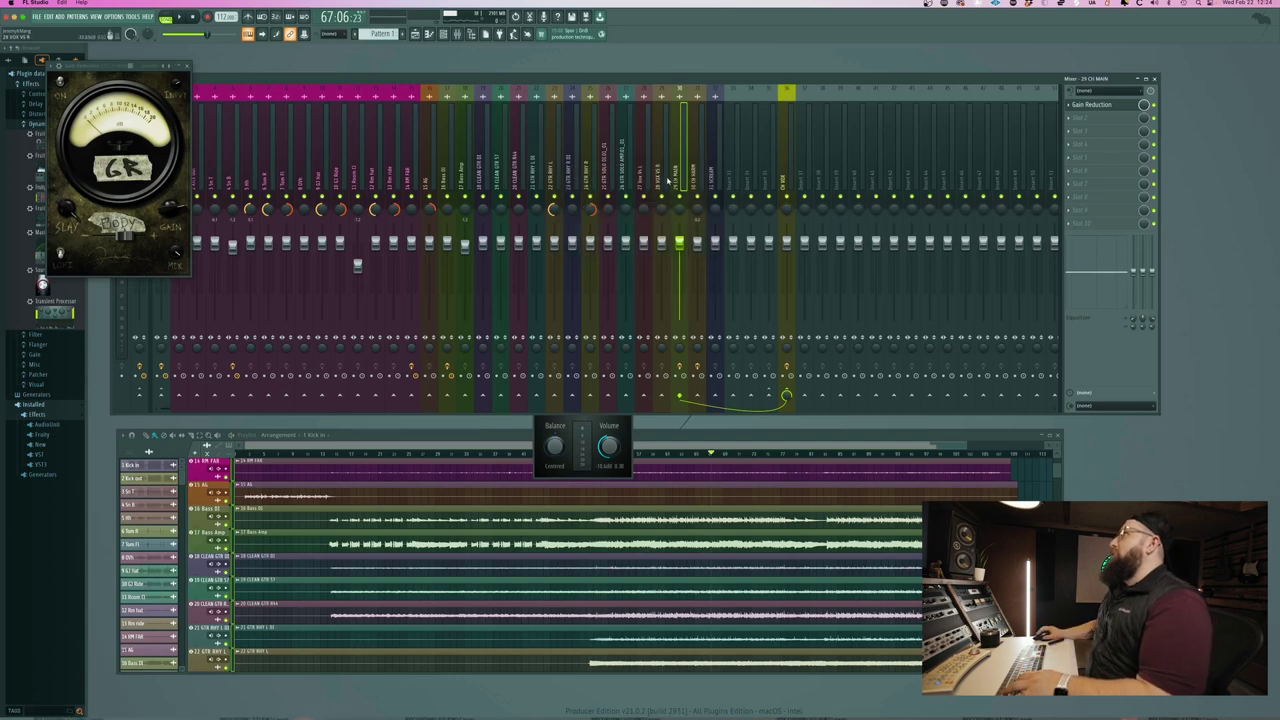
# - Search for 'gain' and load Gain Reduction into the first slot of 28 VOX VS B
pyautogui.click(667, 180)
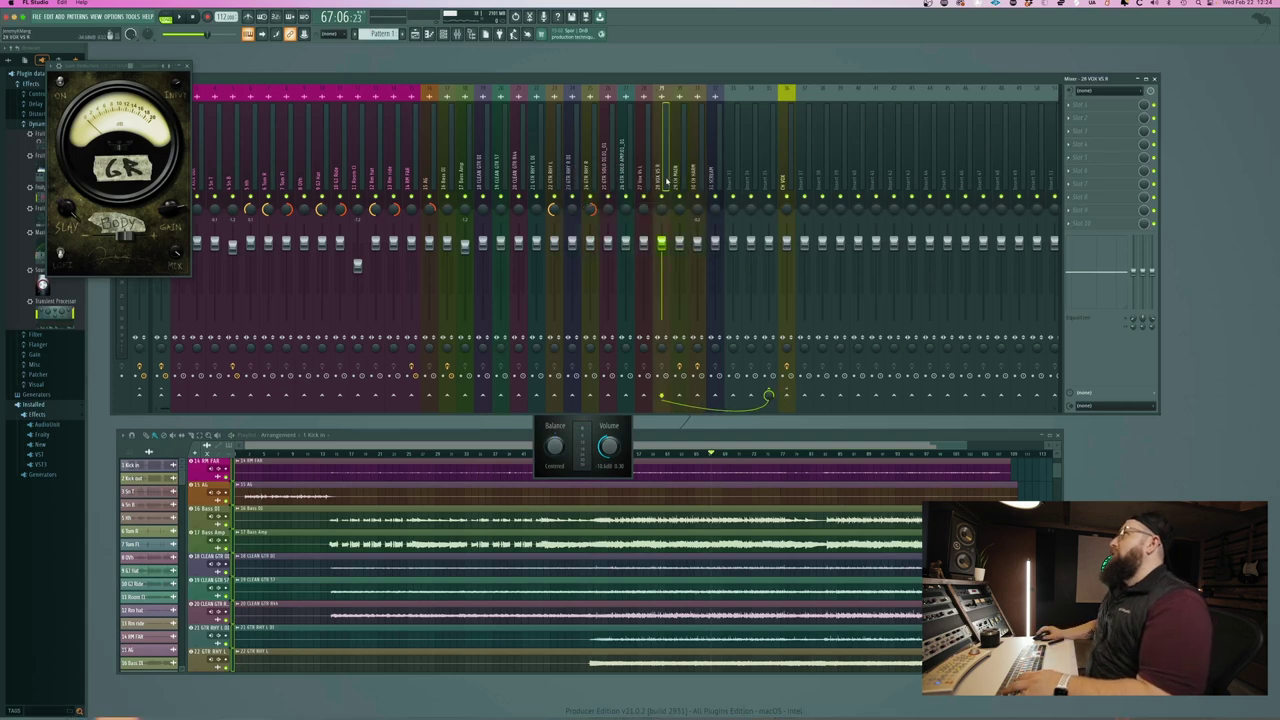
pyautogui.click(1067, 104)
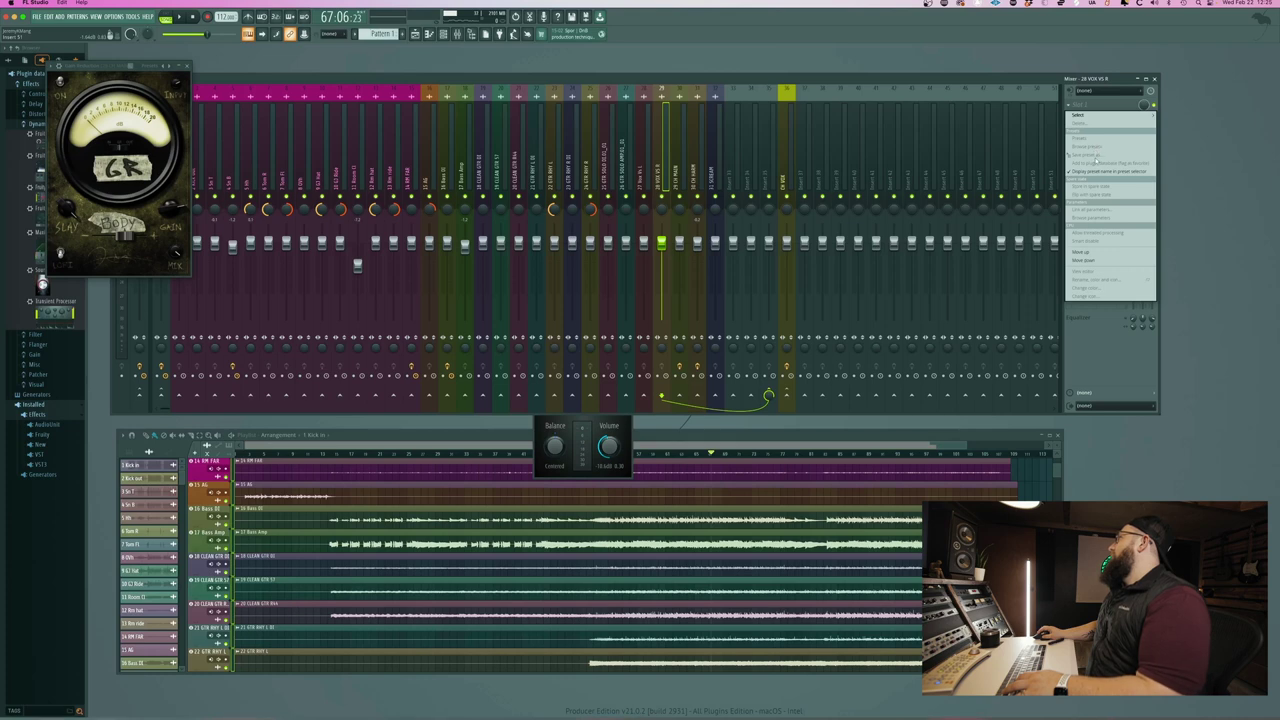
pyautogui.click(1078, 115)
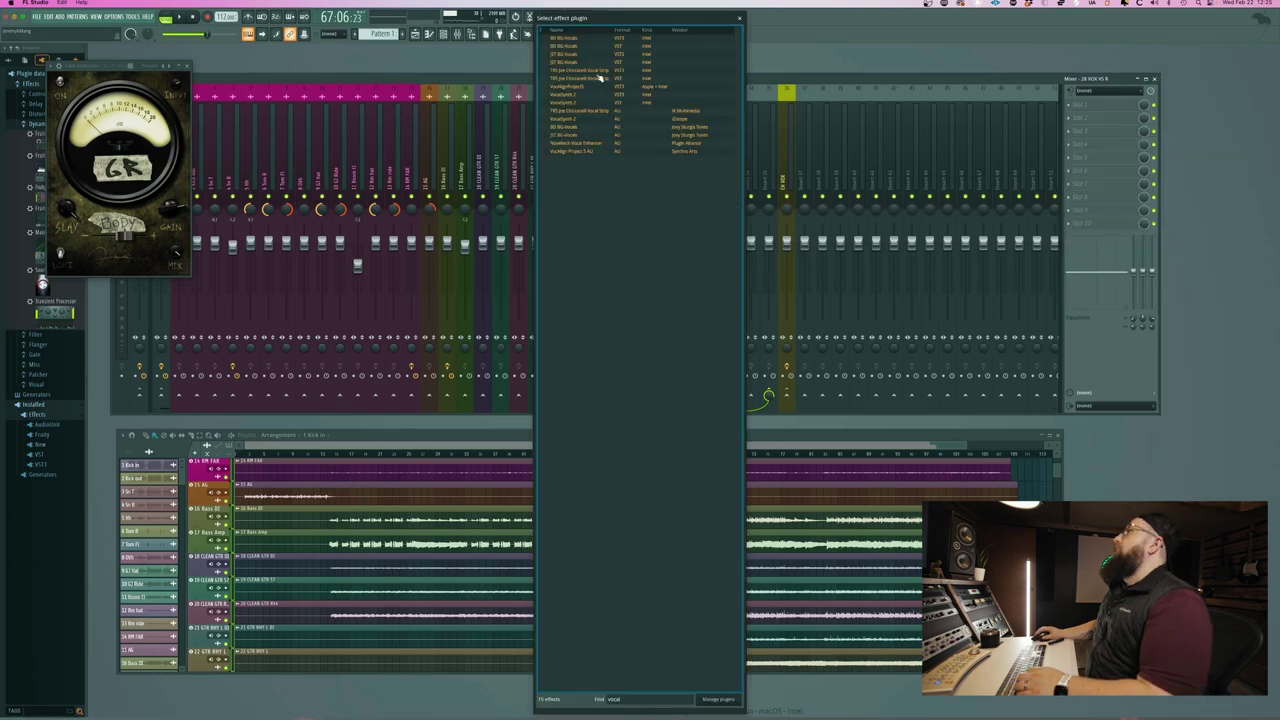
pyautogui.press('BackSpace')
pyautogui.press('BackSpace')
pyautogui.press('BackSpace')
pyautogui.press('BackSpace')
pyautogui.press('BackSpace')
pyautogui.write('gain')
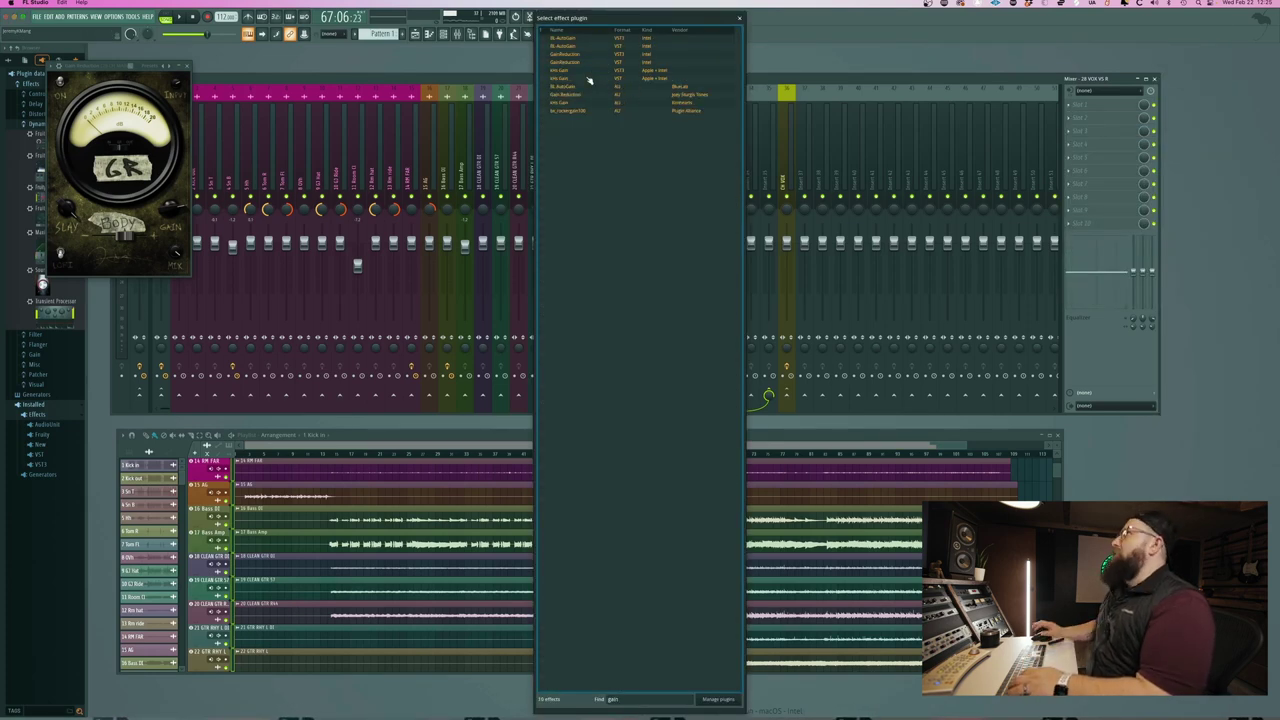
pyautogui.doubleClick(565, 94)
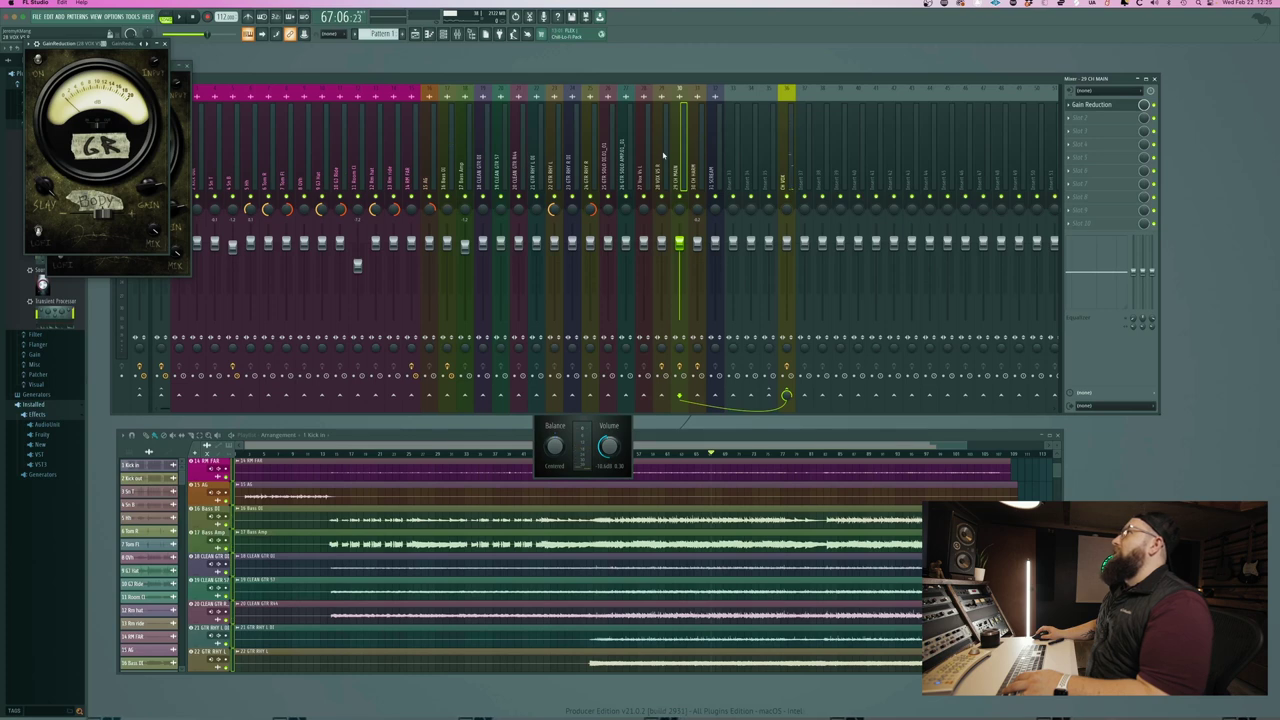
# - Play from near bar 16 while stepping through the mixer tracks up to Insert 35, then stop
pyautogui.click(340, 453)
pyautogui.press('space')
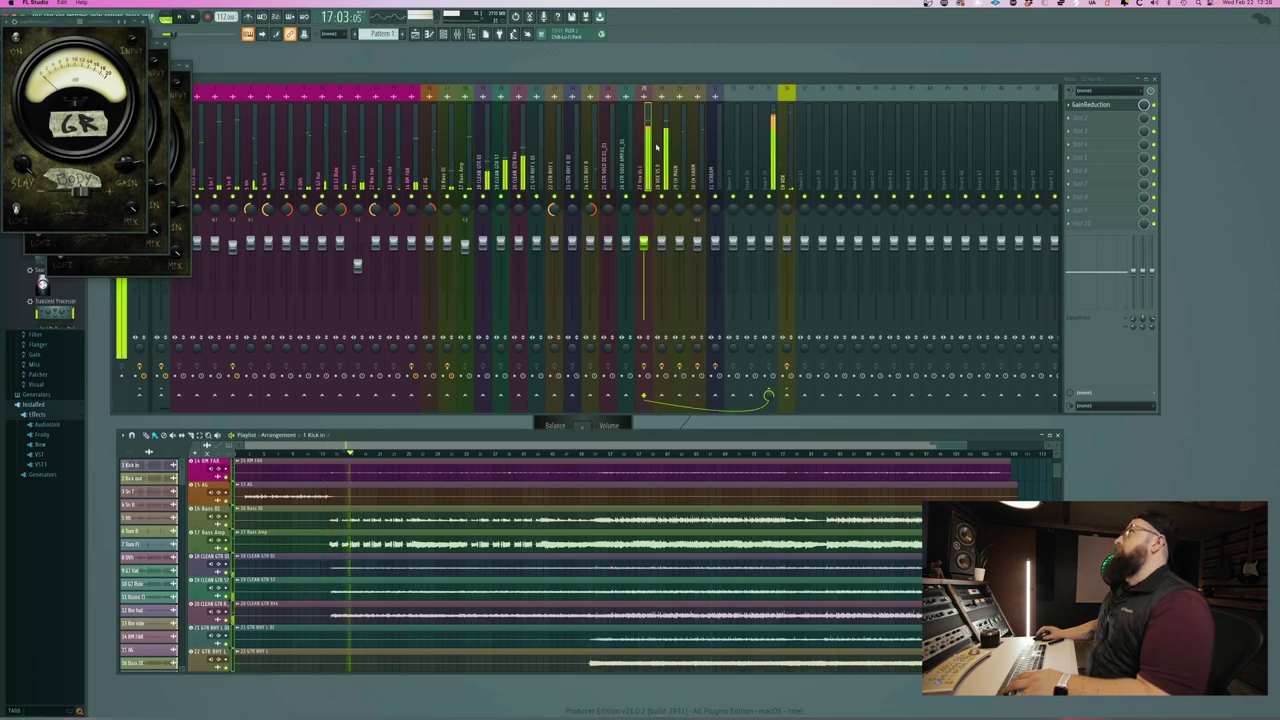
pyautogui.click(660, 215)
pyautogui.click(680, 212)
pyautogui.click(697, 215)
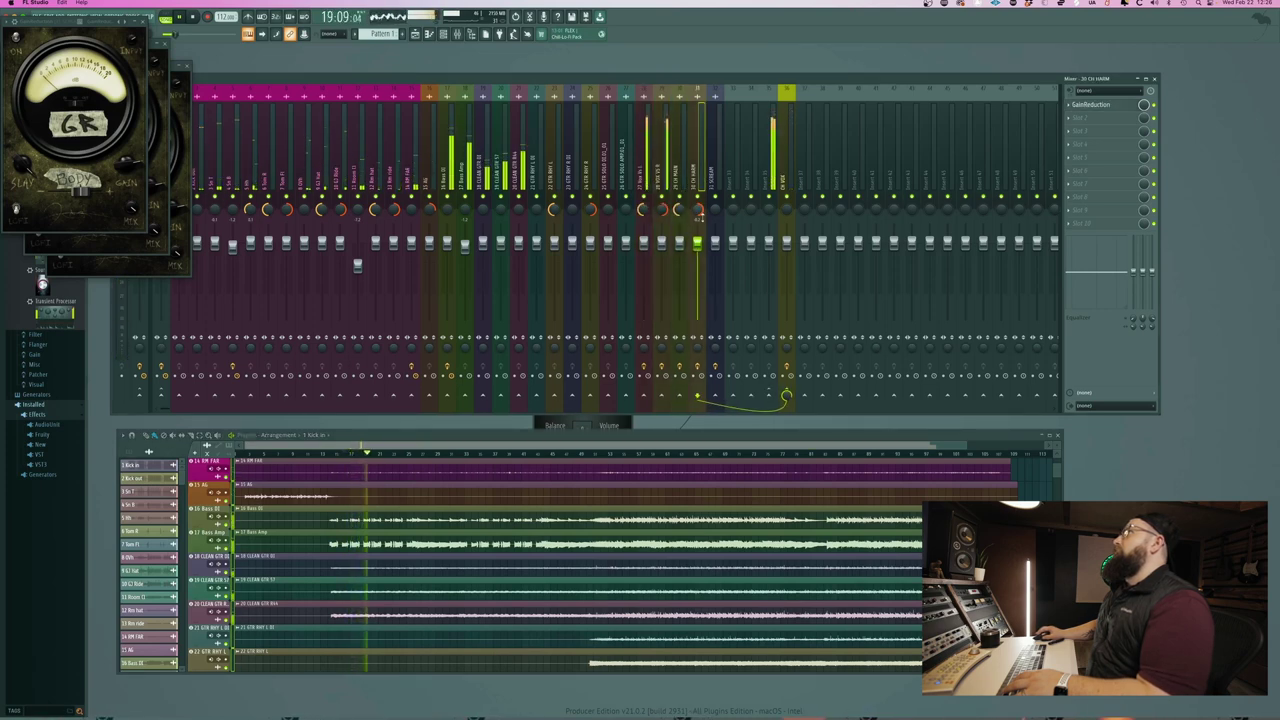
pyautogui.click(772, 258)
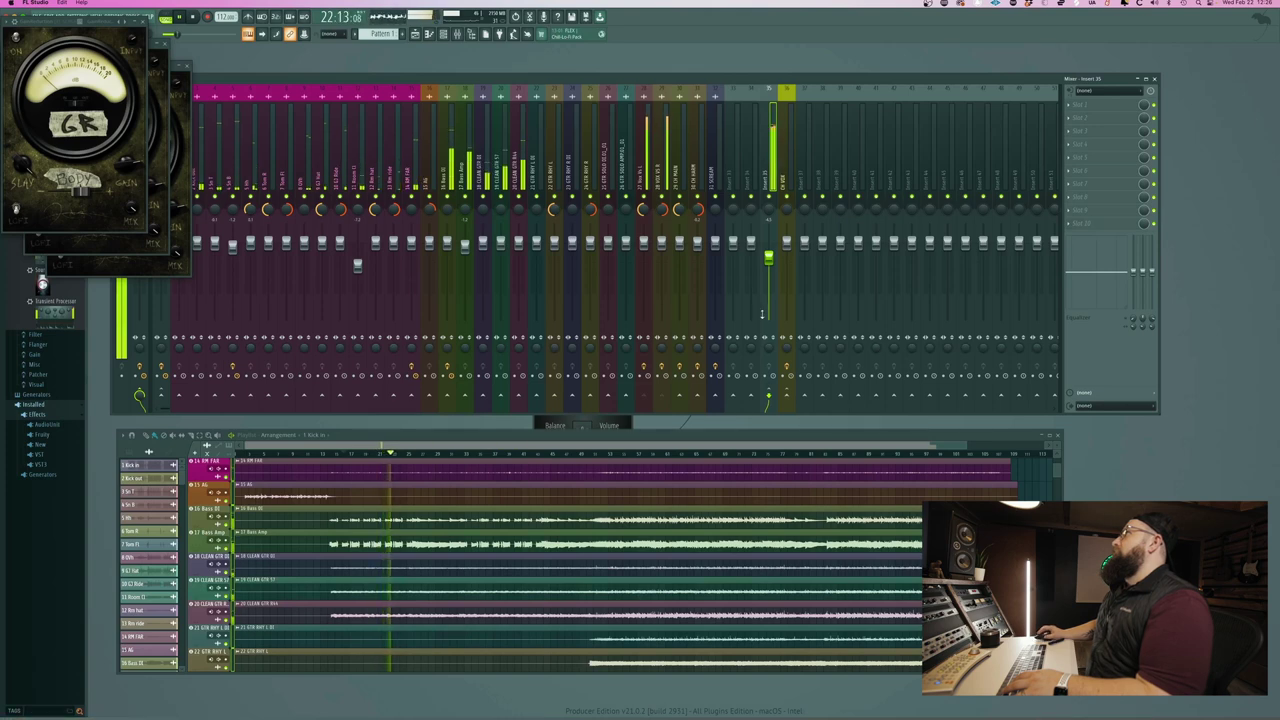
pyautogui.press('space')
# - Route 27 Vox Vs L and 28 VOX VS B only to CH VOX, then audition its Replika XT delay
pyautogui.click(643, 150)
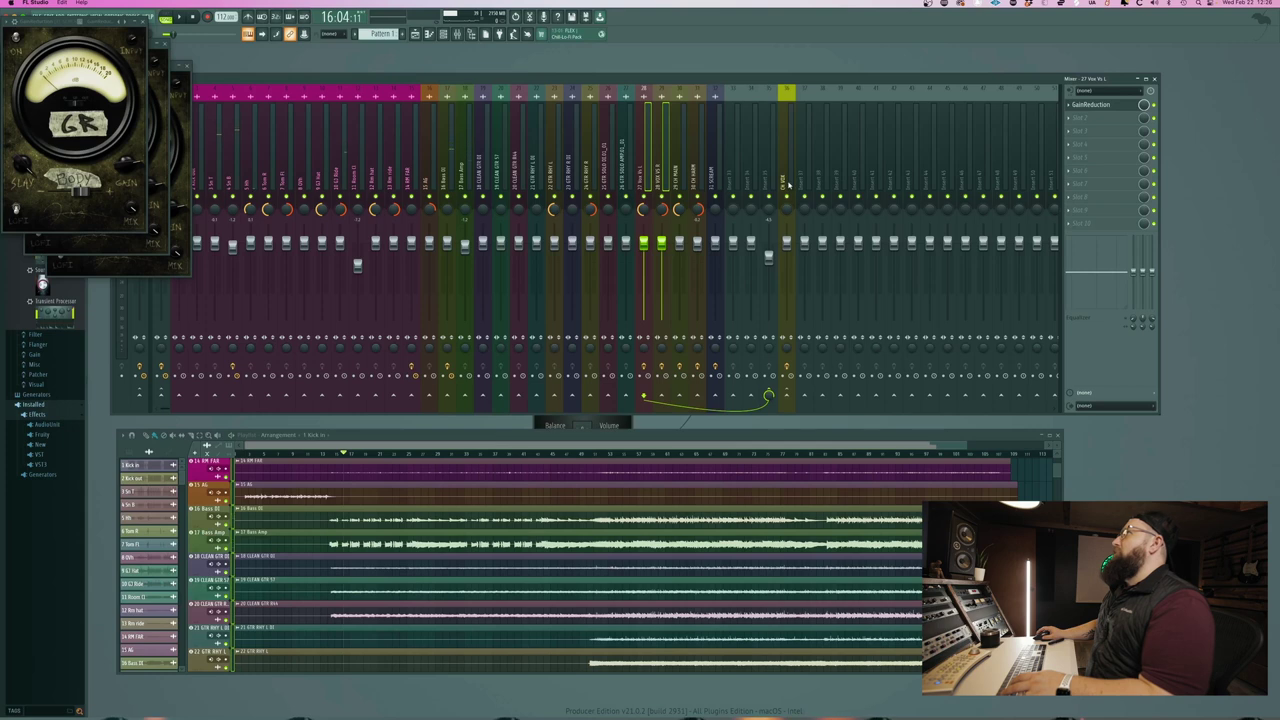
pyautogui.rightClick(786, 405)
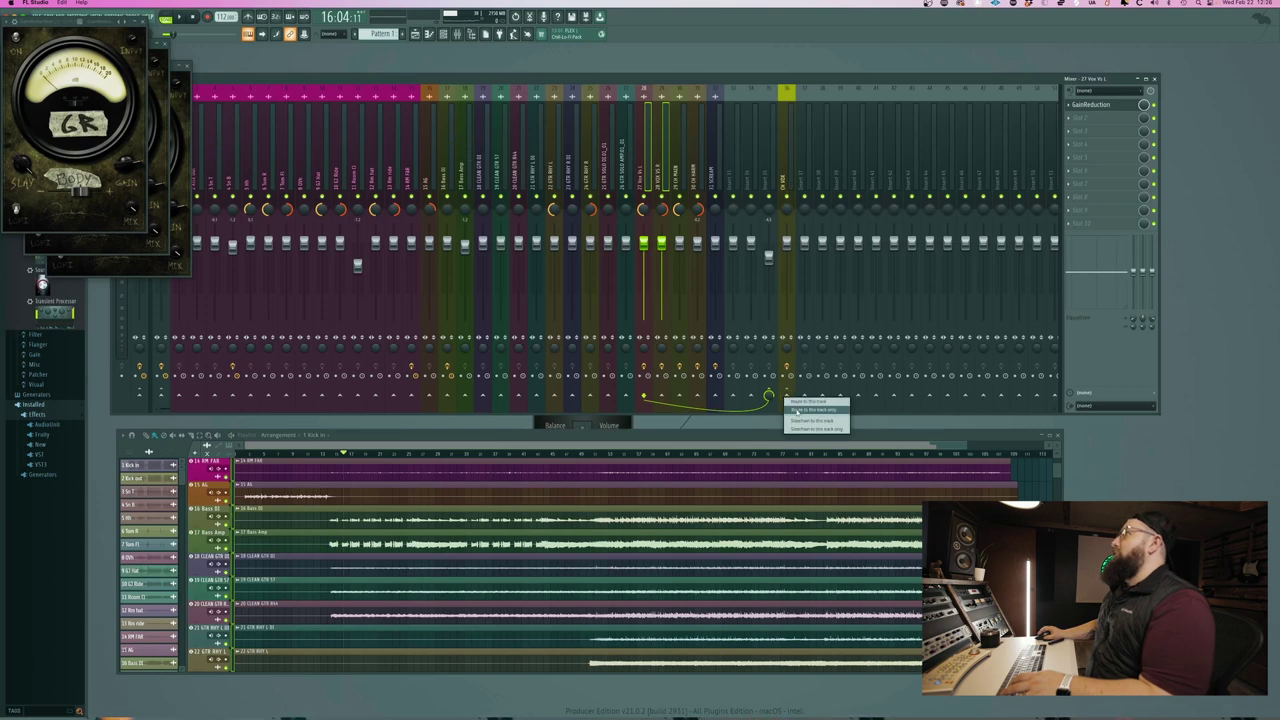
pyautogui.click(815, 410)
pyautogui.press('space')
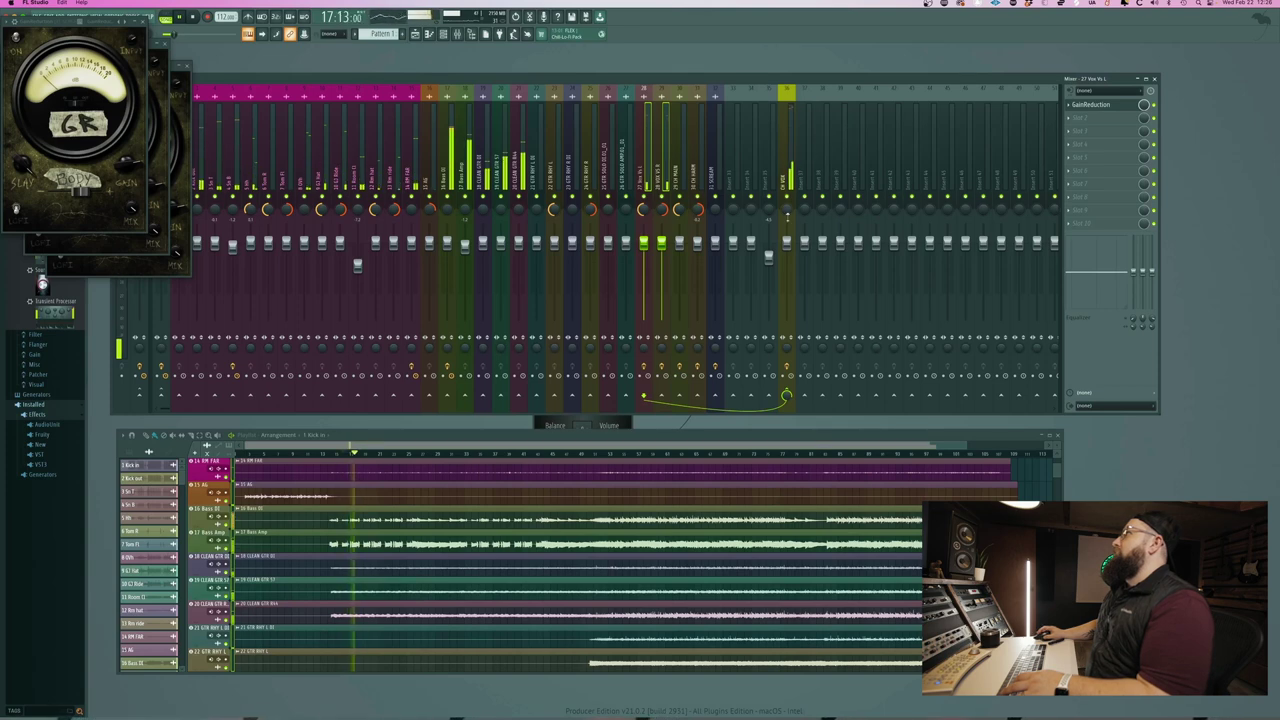
pyautogui.click(790, 165)
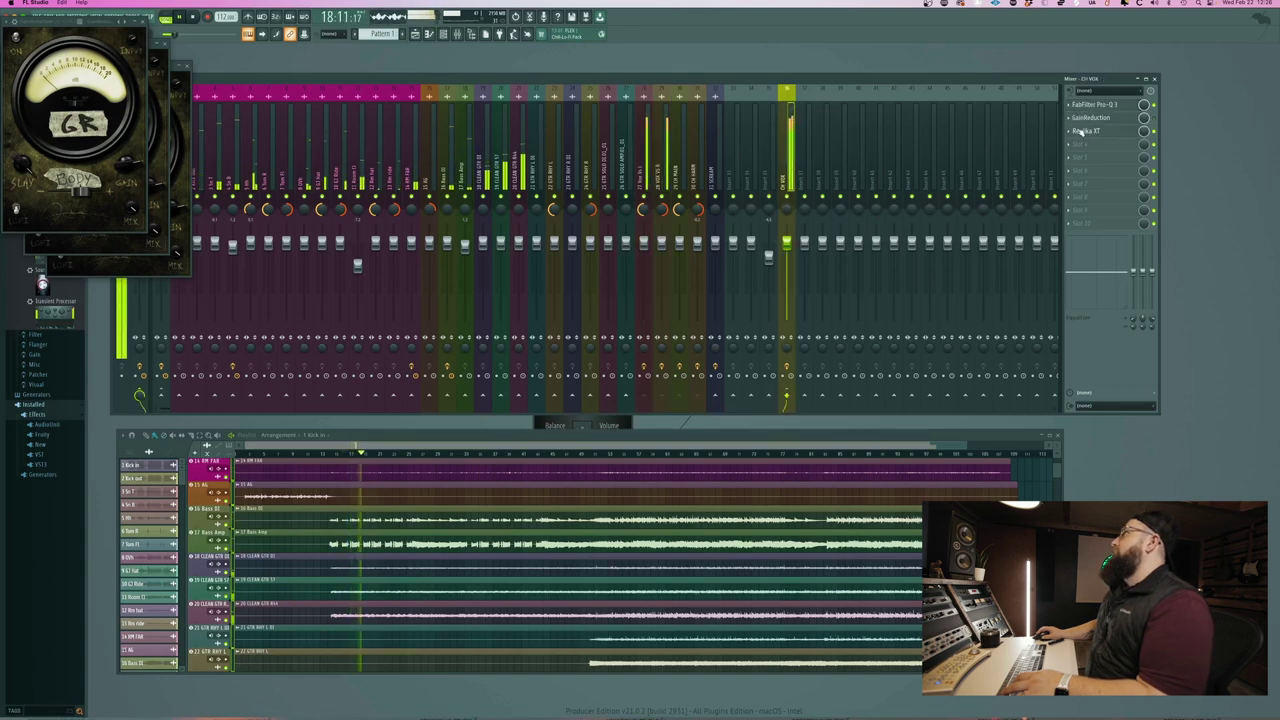
pyautogui.click(1082, 131)
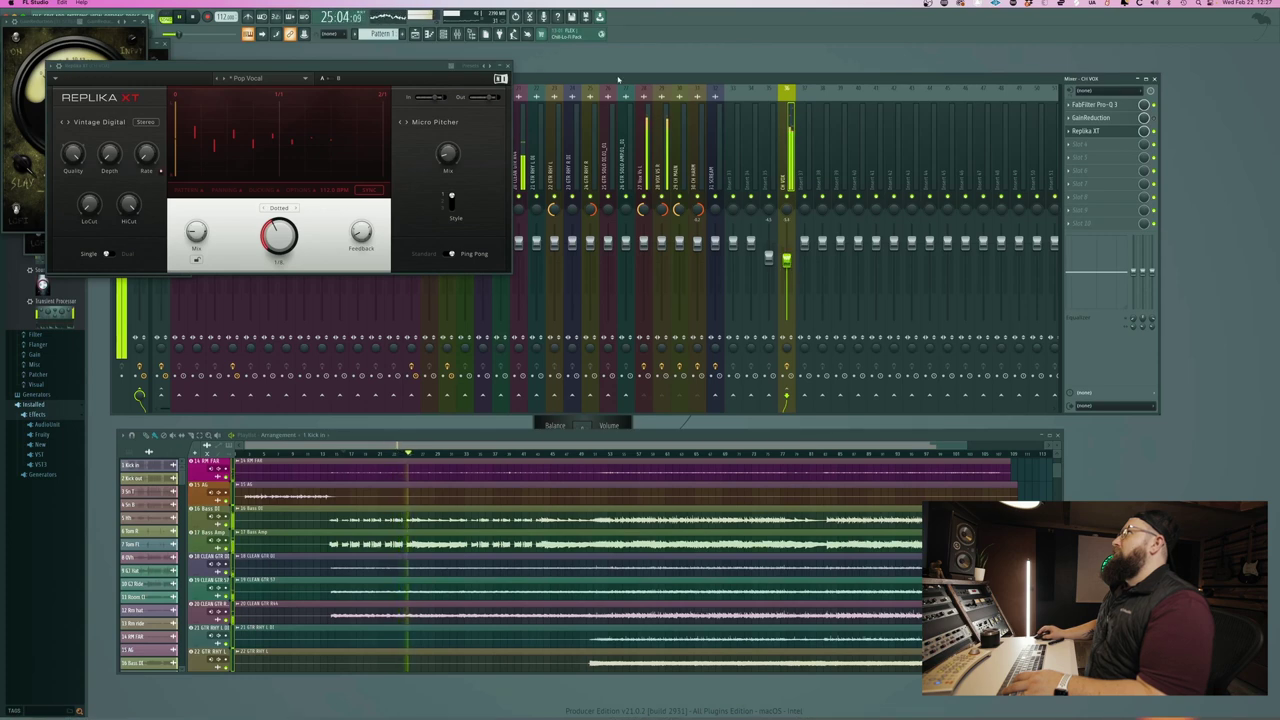
pyautogui.click(507, 66)
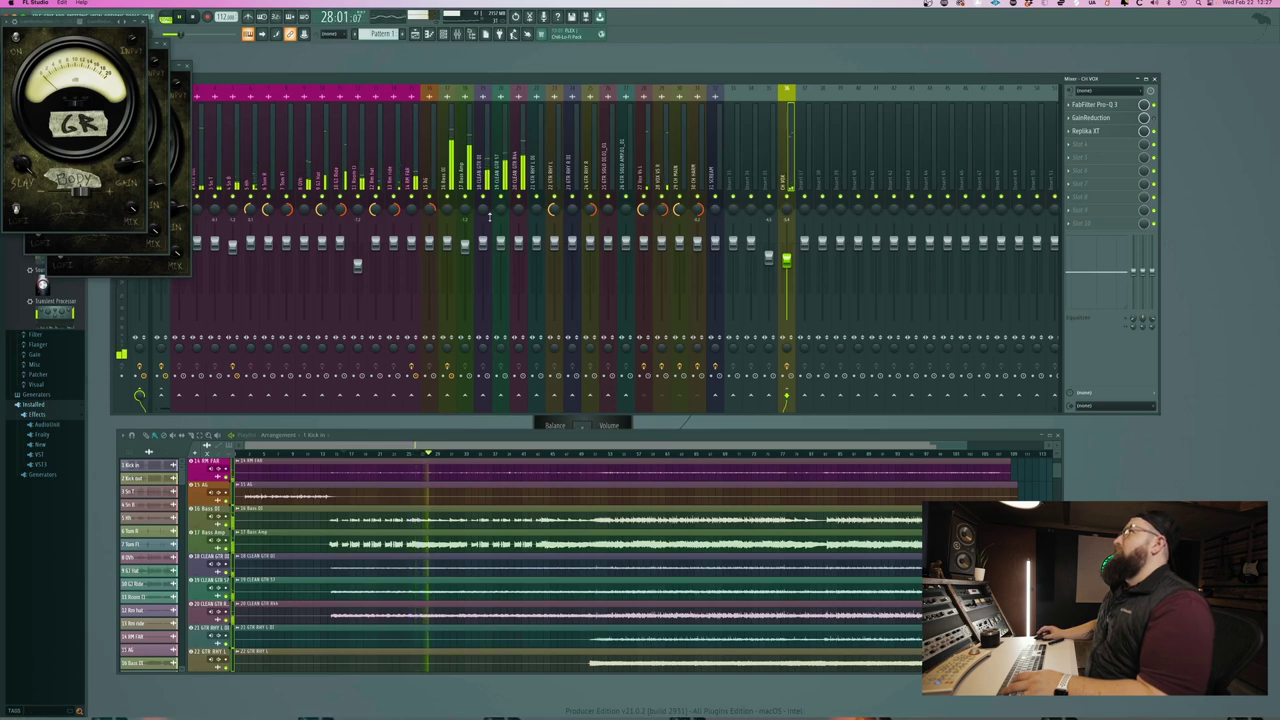
pyautogui.press('space')
# - Select tracks 17 to 20, narrow to 17 Bass Amp, and open its routing options
pyautogui.click(519, 268)
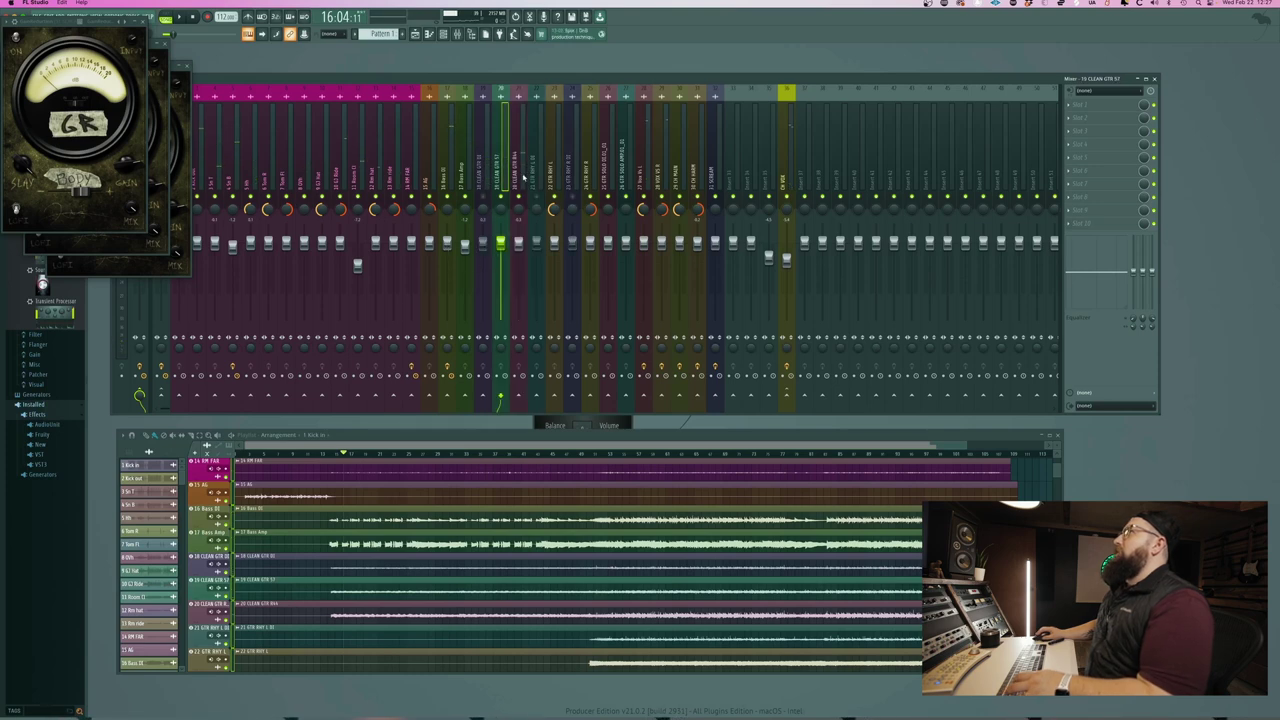
pyautogui.moveTo(519, 170)
pyautogui.mouseDown()
pyautogui.moveTo(466, 170)
pyautogui.moveTo(528, 176)
pyautogui.mouseUp()
pyautogui.click(466, 180)
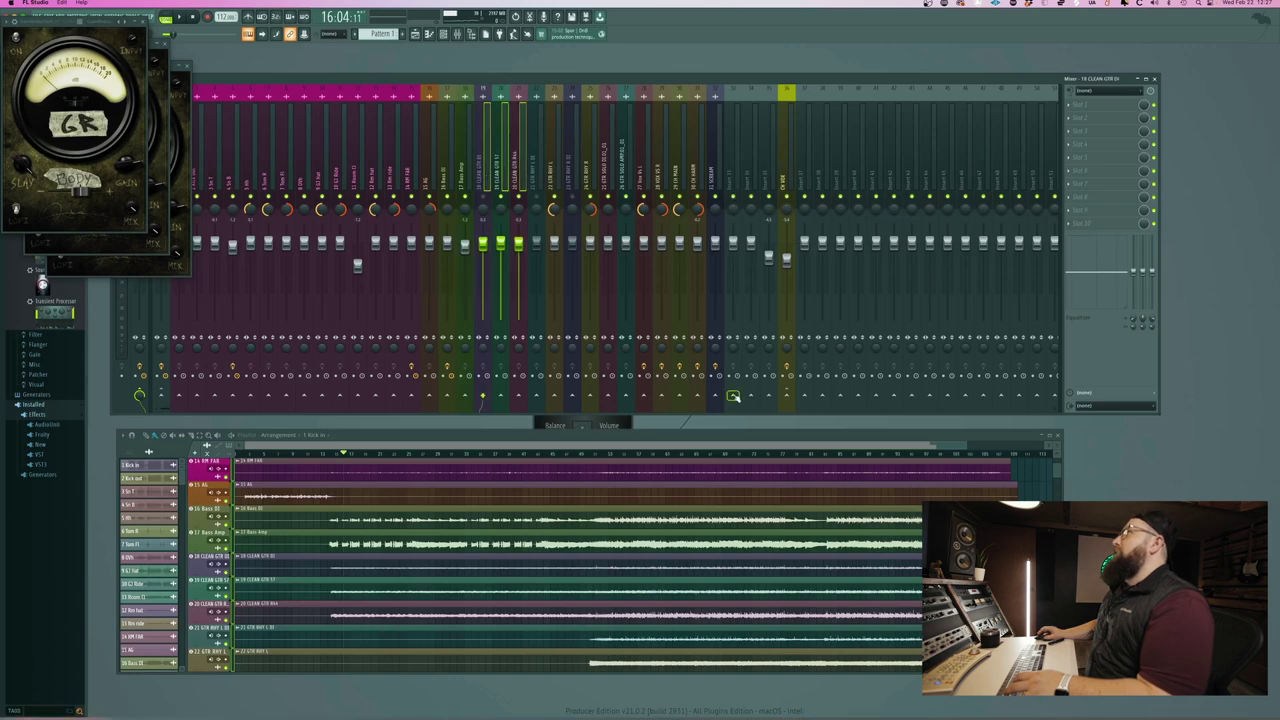
pyautogui.rightClick(741, 392)
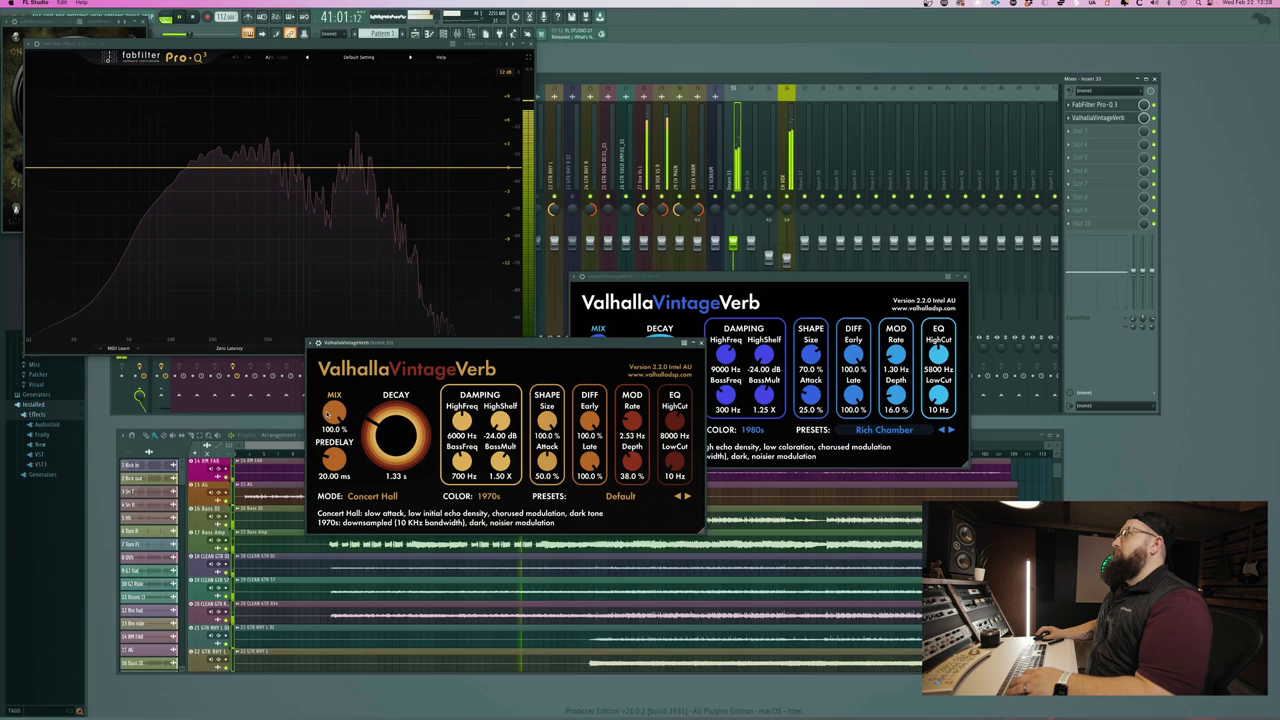
# - Lower the Concert Hall reverb mix to about 25% and close both reverb windows
pyautogui.moveTo(334, 412); pyautogui.dragTo(326, 494)
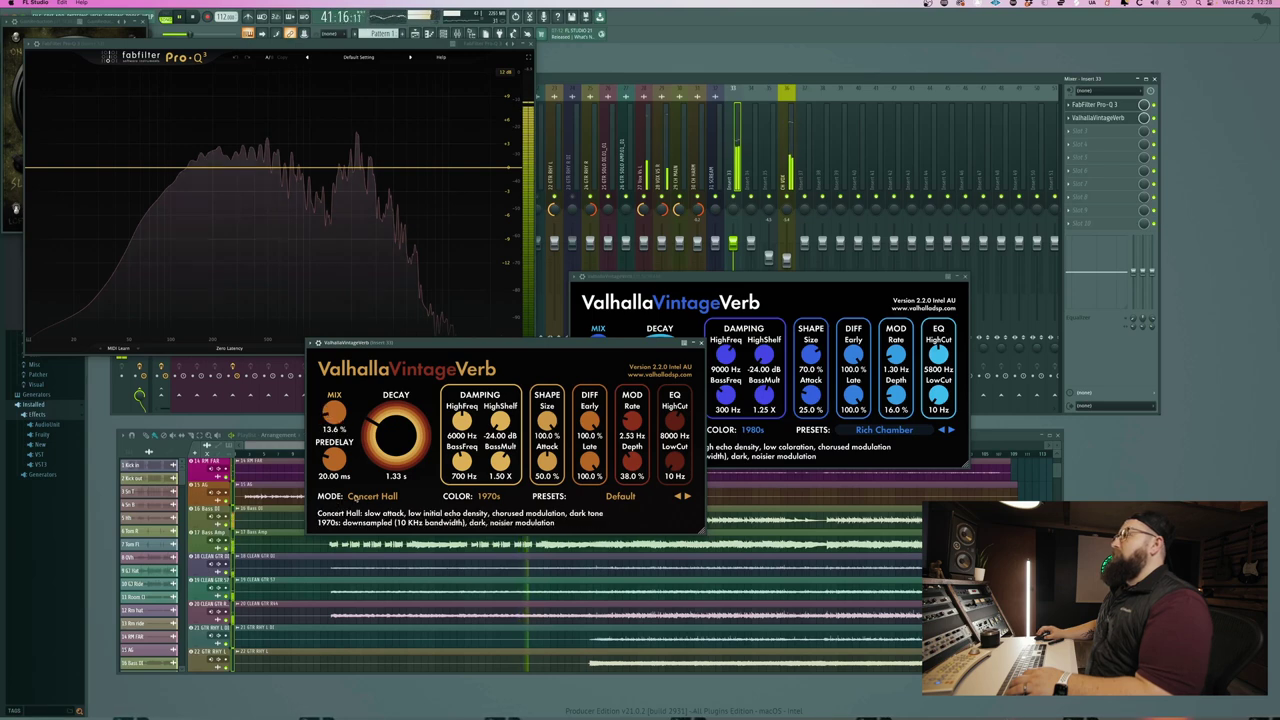
pyautogui.click(699, 343)
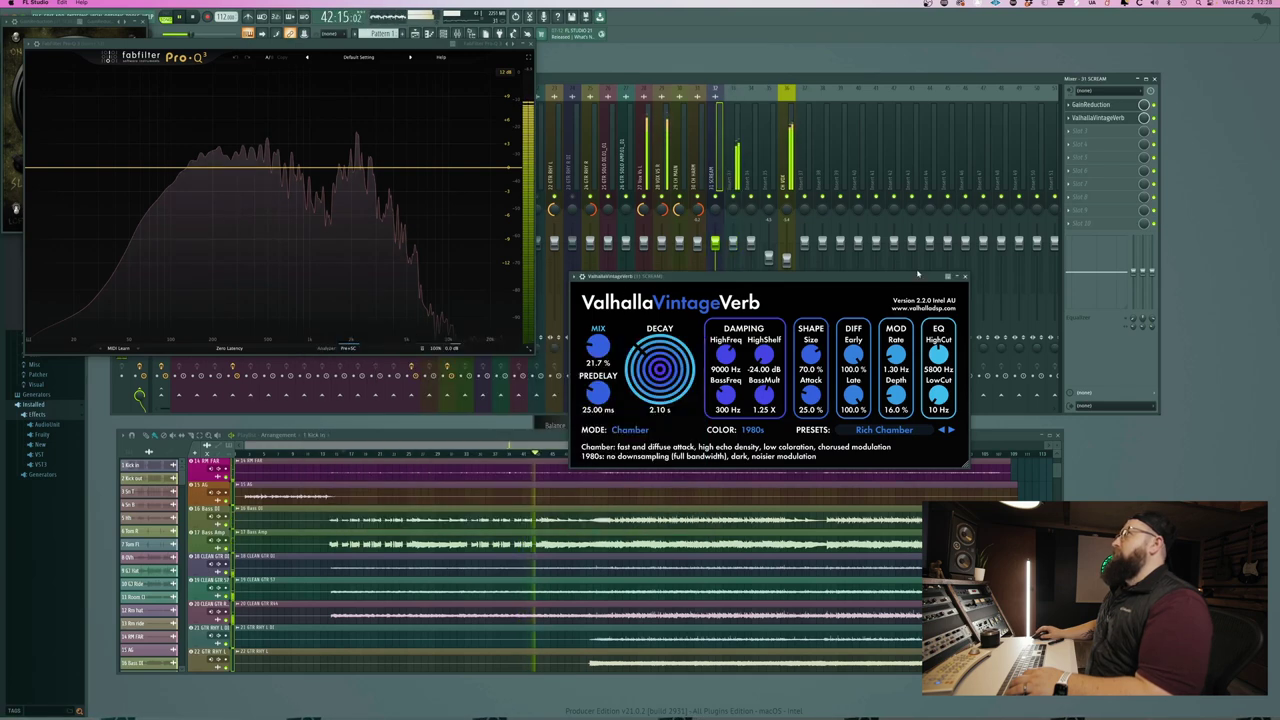
pyautogui.click(965, 277)
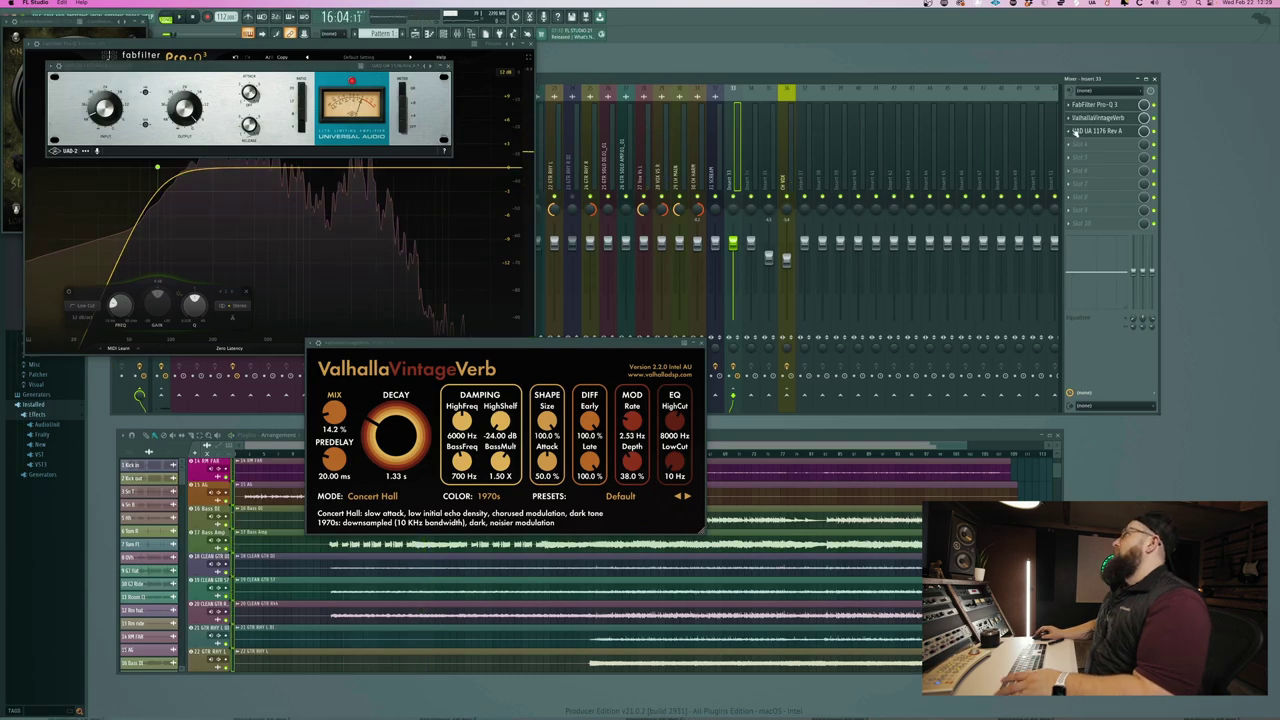
# - Move the UAD 1176 ahead of ValhallaVintageVerb in Insert 33's effect chain
pyautogui.press('F8')
pyautogui.click(1068, 134)
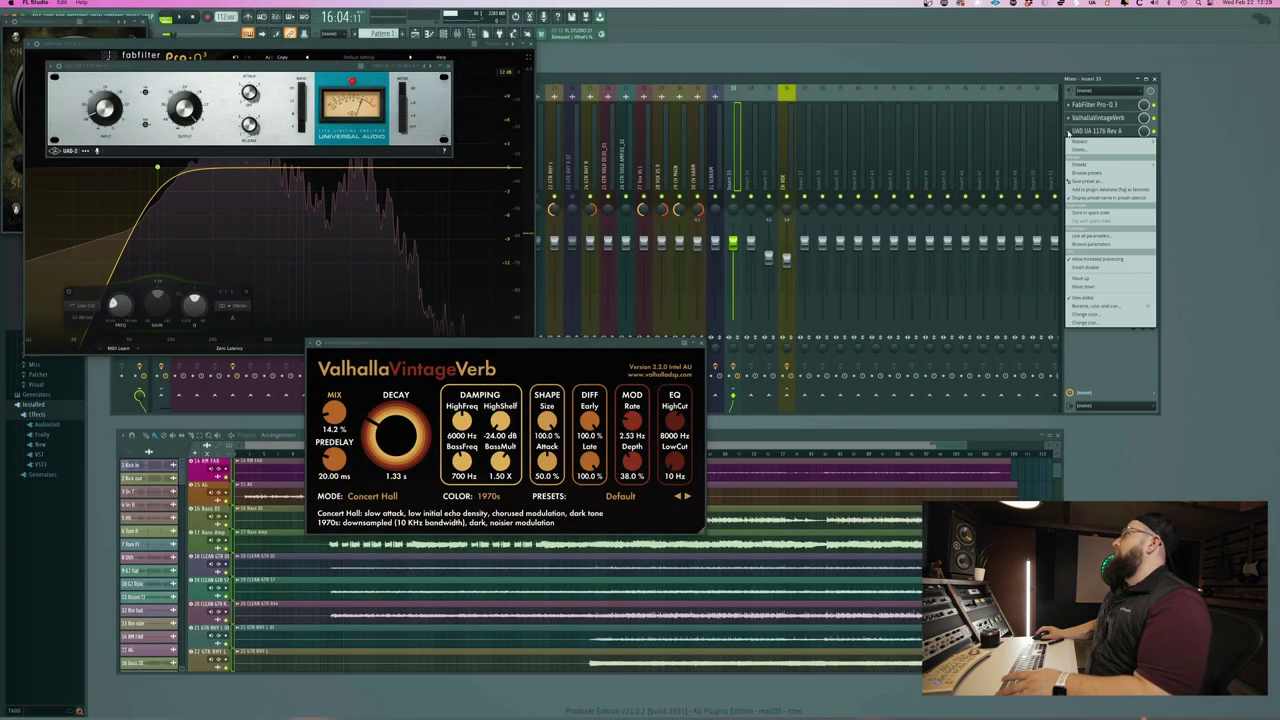
pyautogui.click(1112, 279)
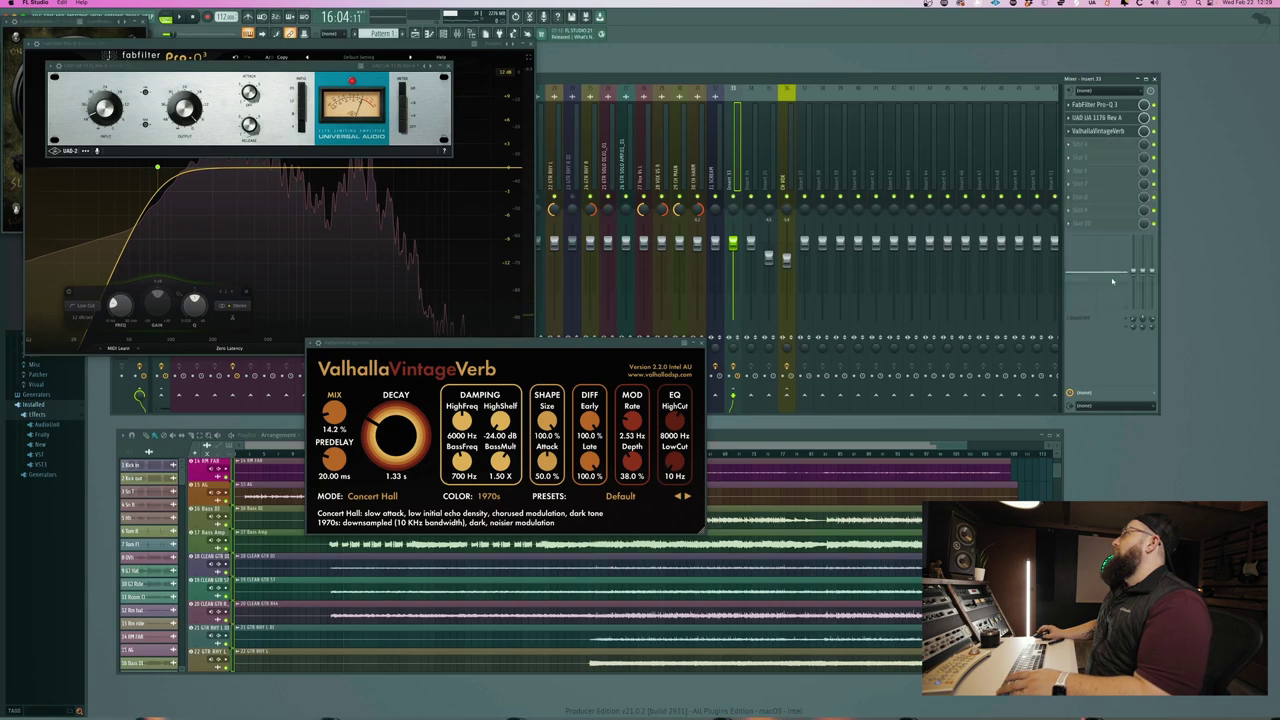
# - Start playback and close the UAD 1176 and Pro-Q 3 plugin windows
pyautogui.press('space')
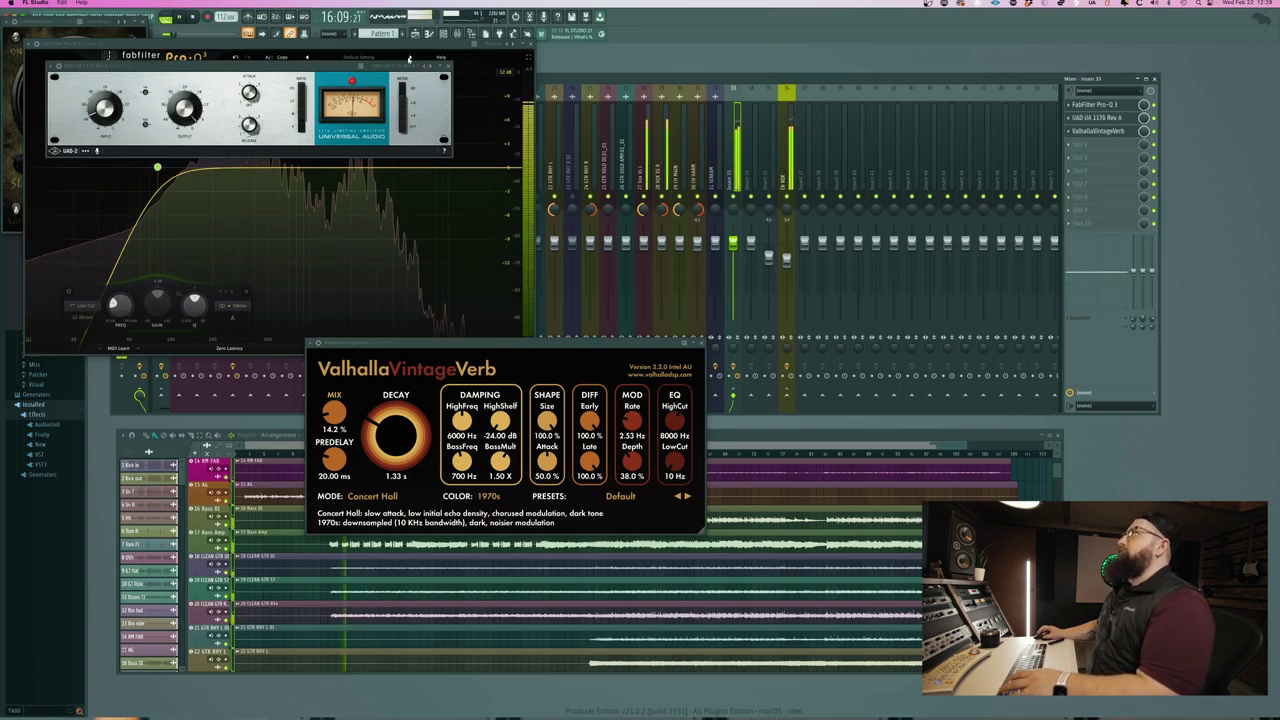
pyautogui.click(448, 67)
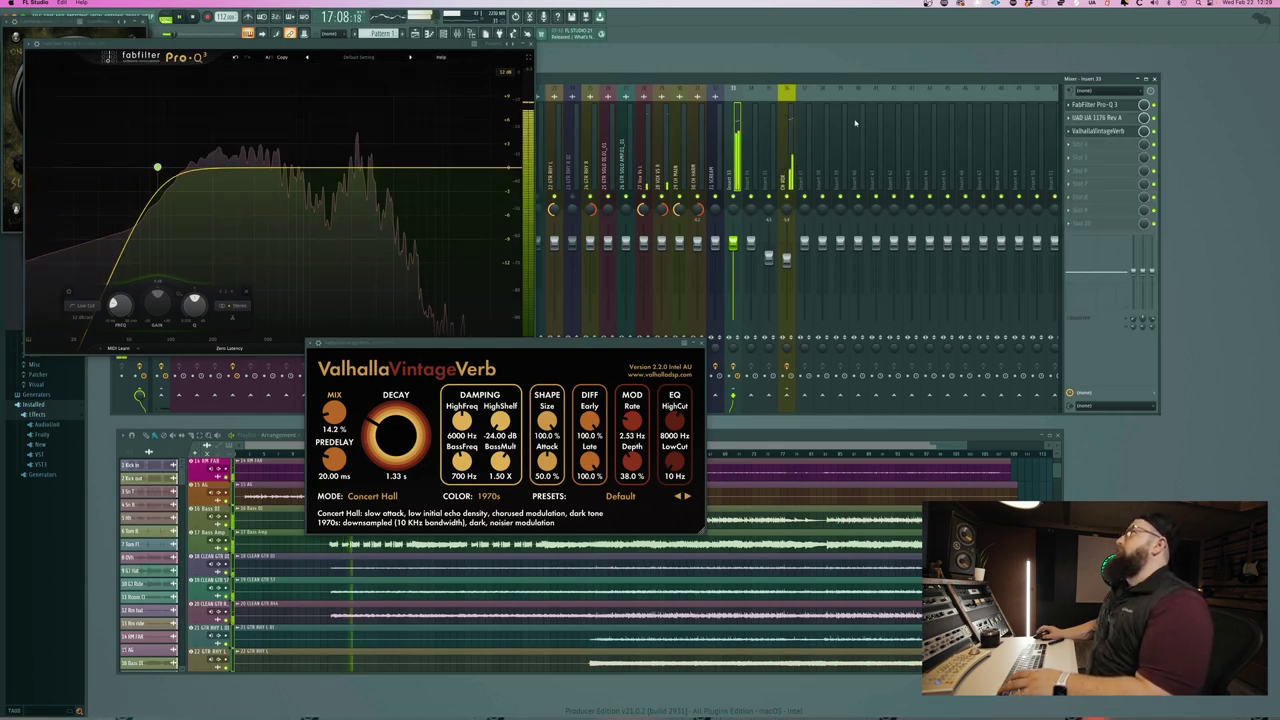
pyautogui.click(1099, 117)
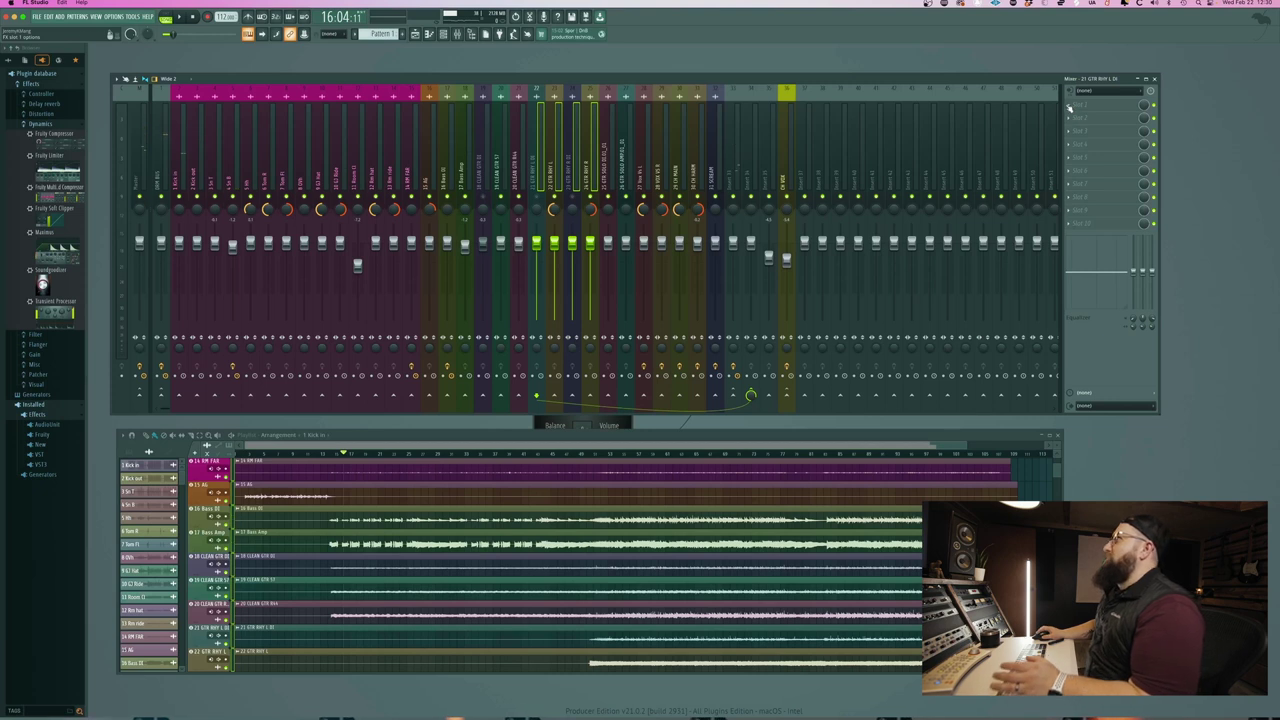
# - Load BG-Electric into the rhythm guitar channel's first empty effect slot
pyautogui.click(1073, 108)
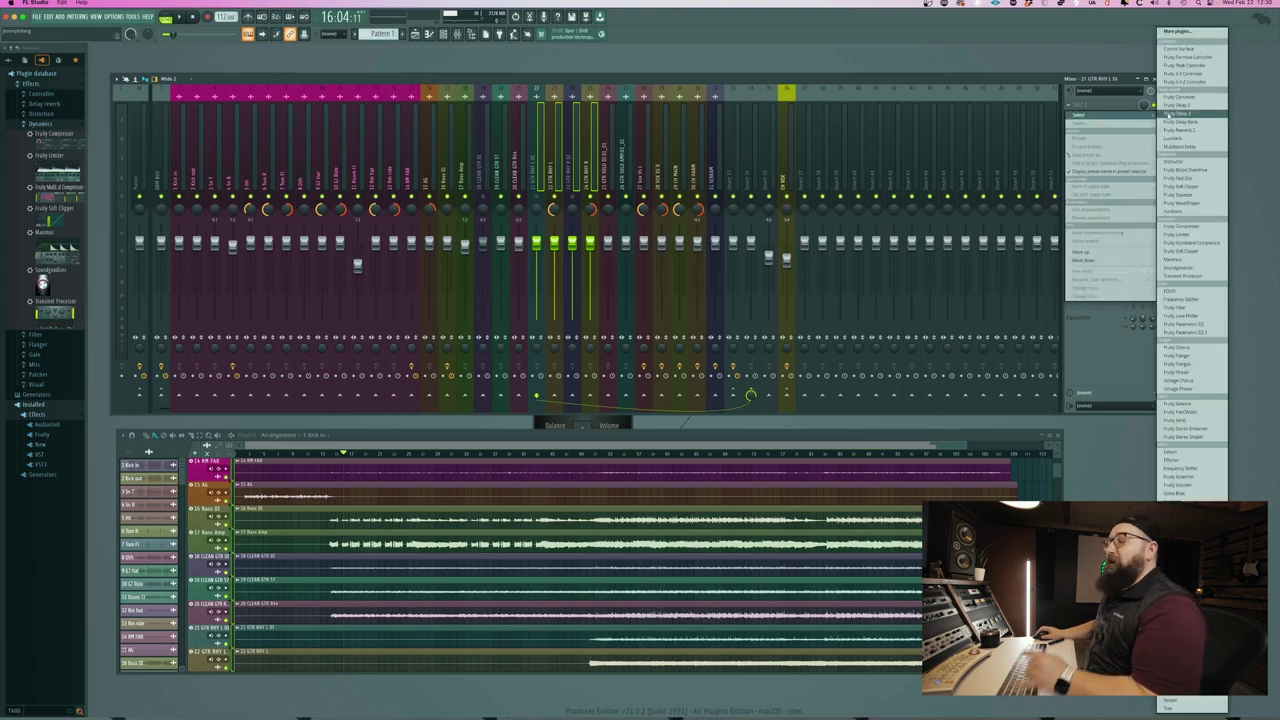
pyautogui.click(1185, 32)
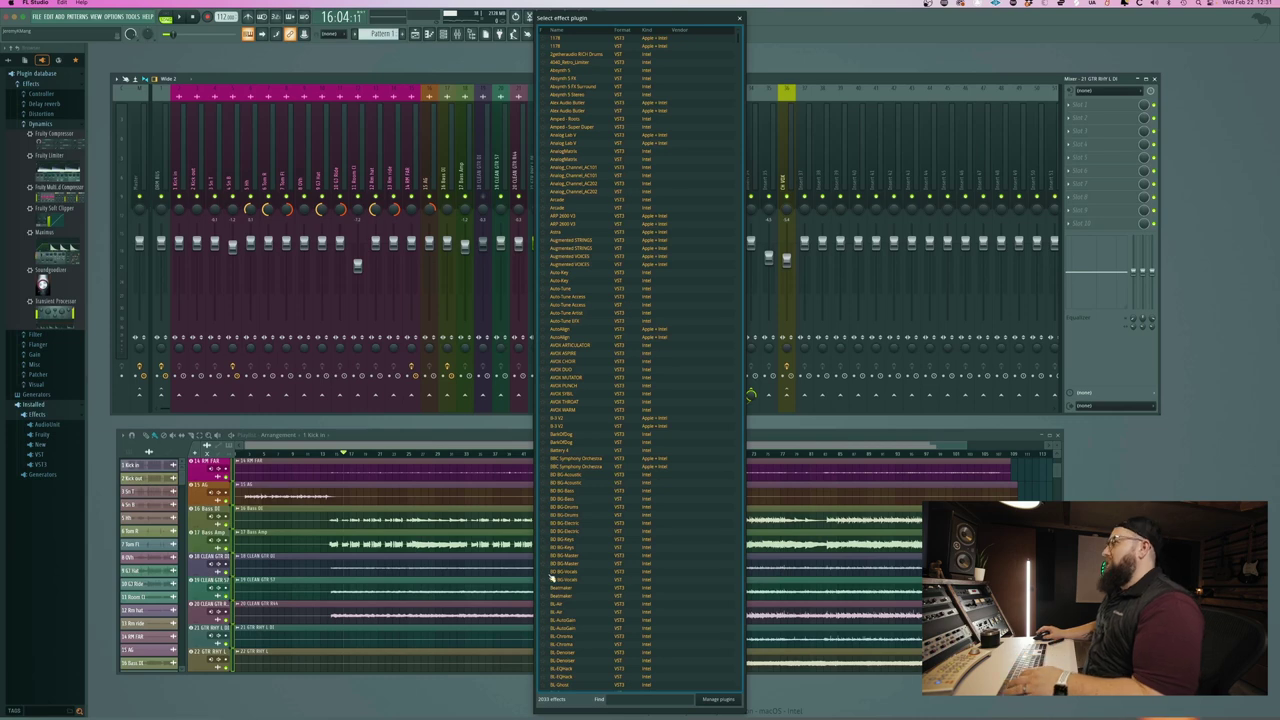
pyautogui.doubleClick(572, 523)
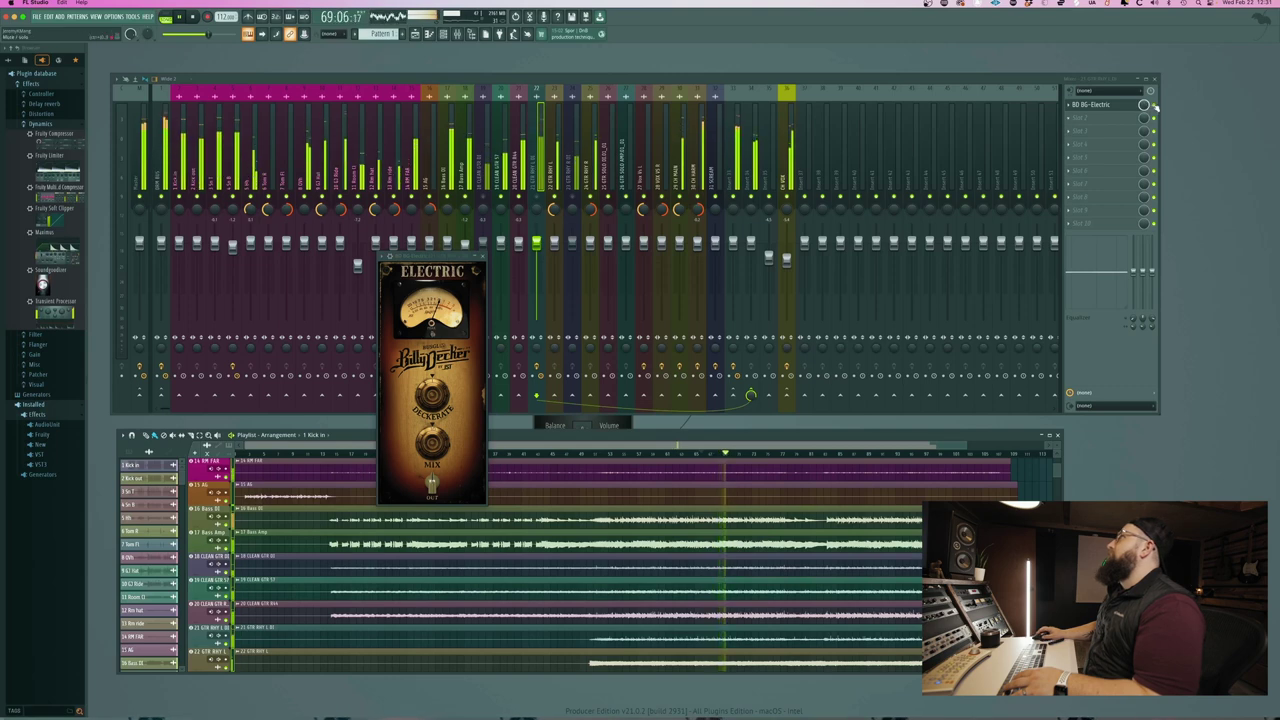
# - Search 'bg', load BG-Electric into Insert 34's first slot, and audition it
pyautogui.click(751, 180)
pyautogui.click(1100, 104)
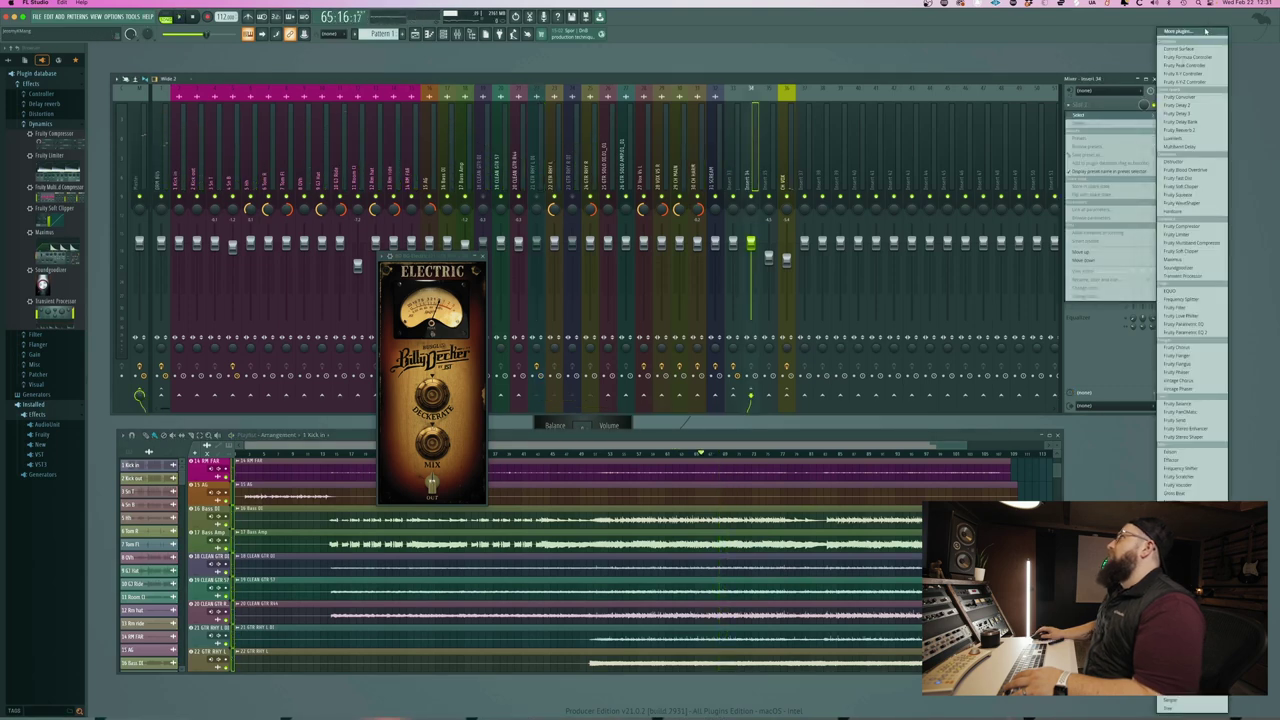
pyautogui.click(1205, 31)
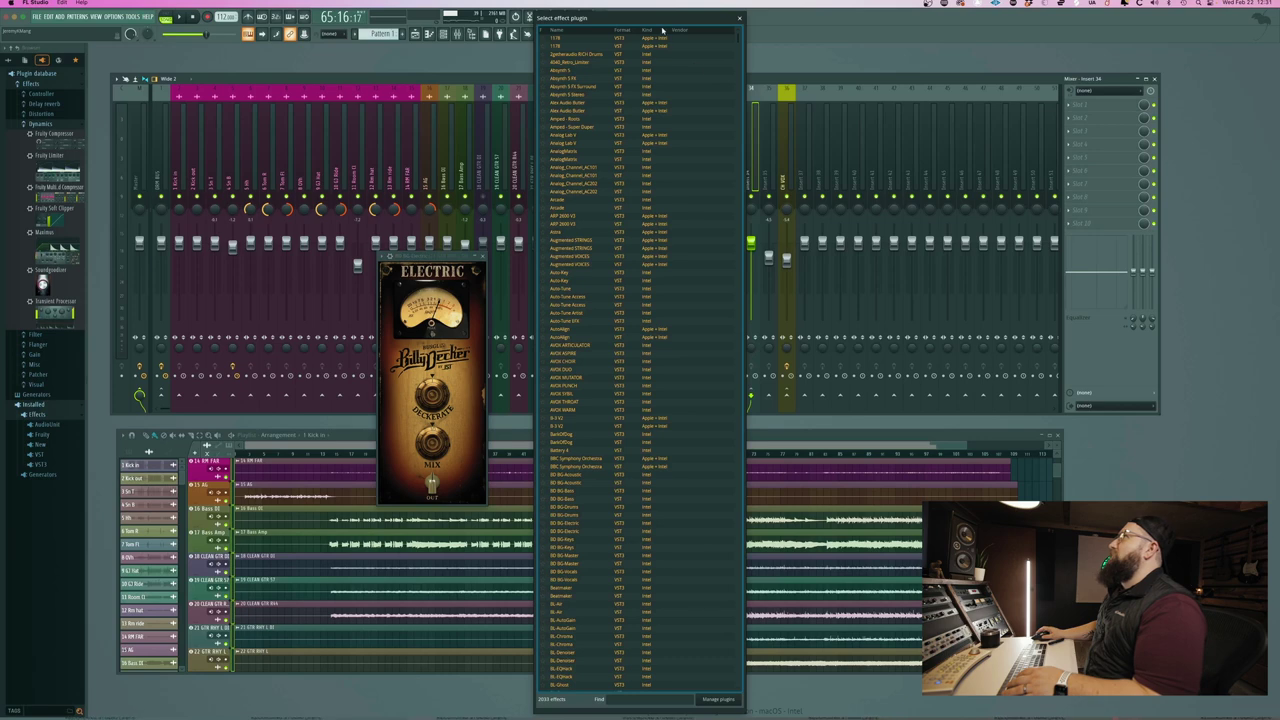
pyautogui.write('bg')
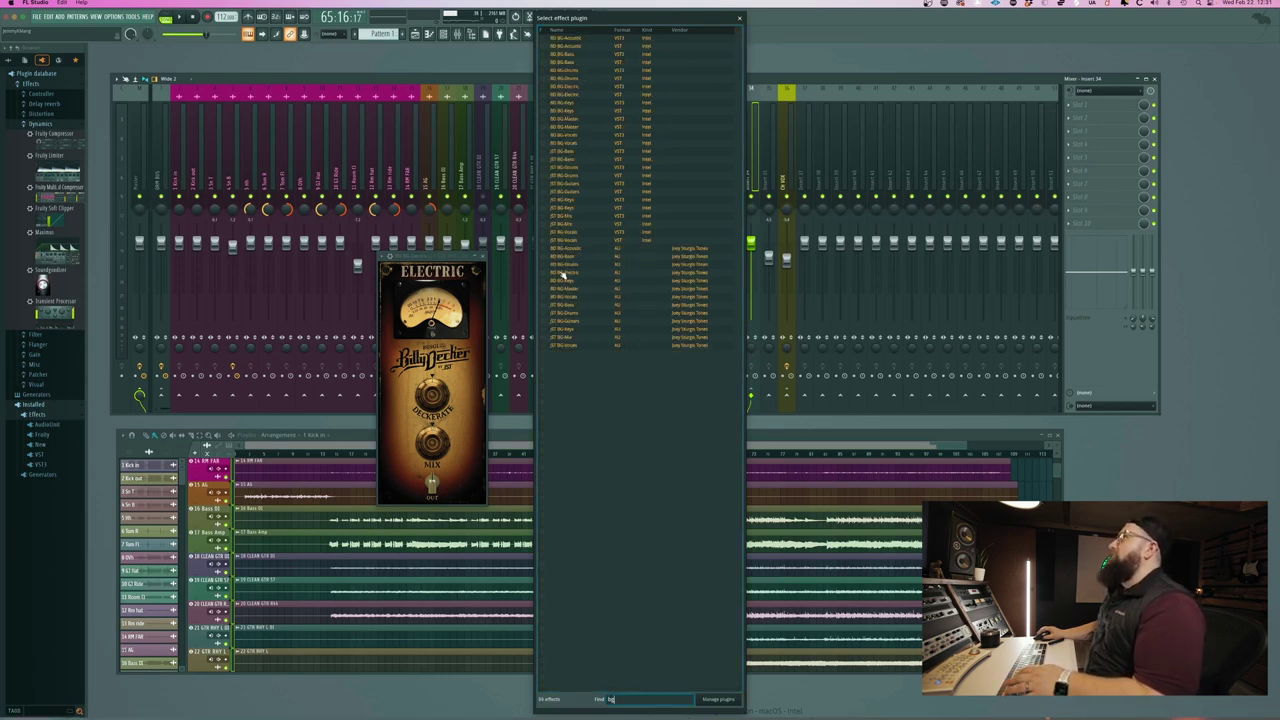
pyautogui.doubleClick(562, 274)
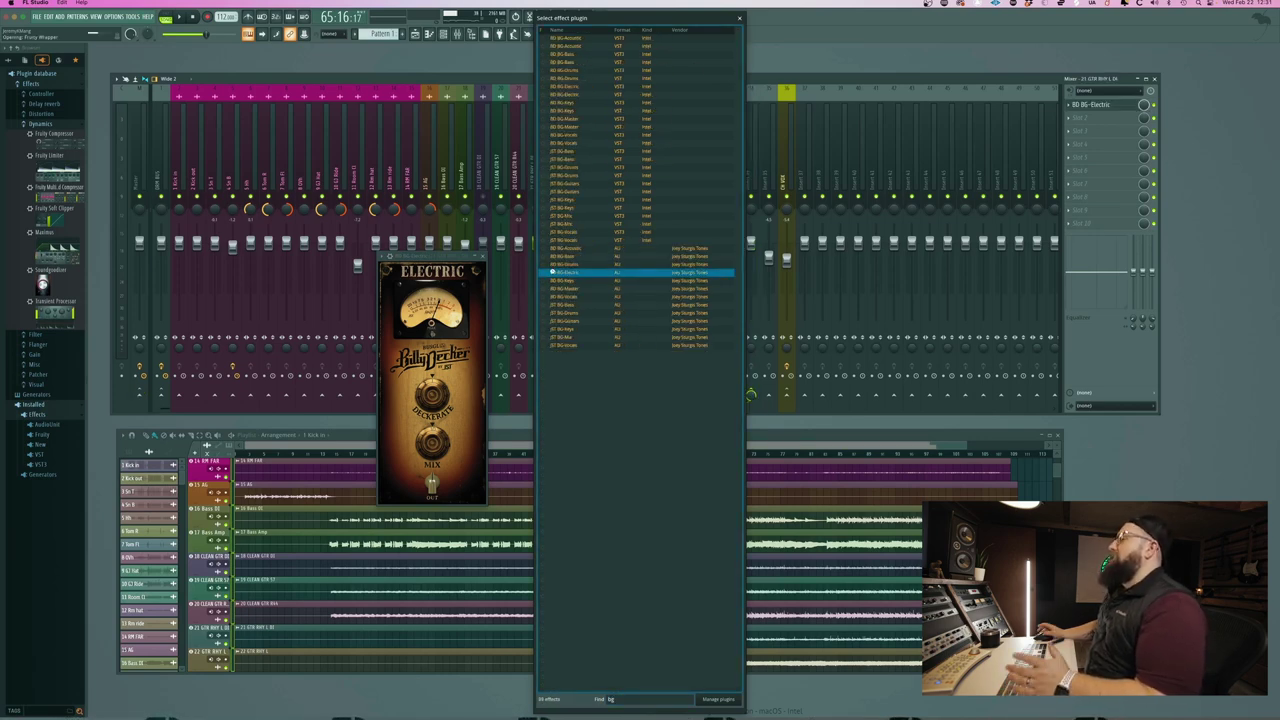
pyautogui.press('space')
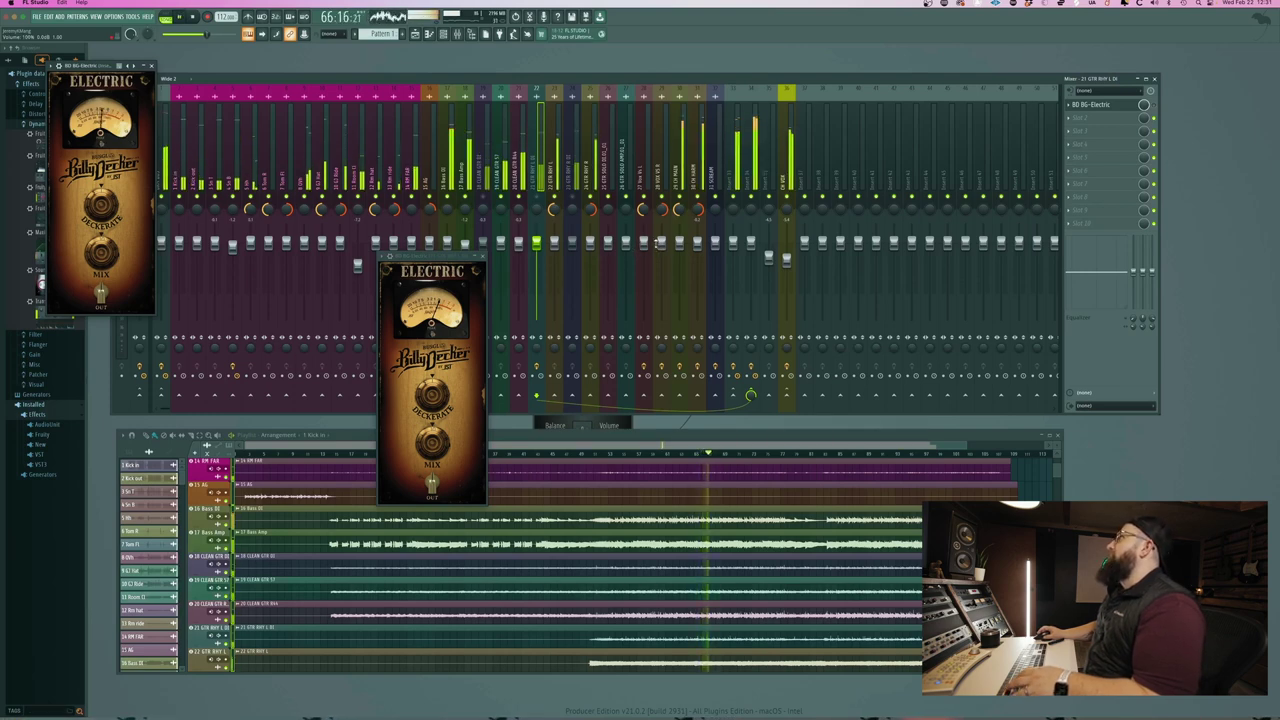
pyautogui.press('space')
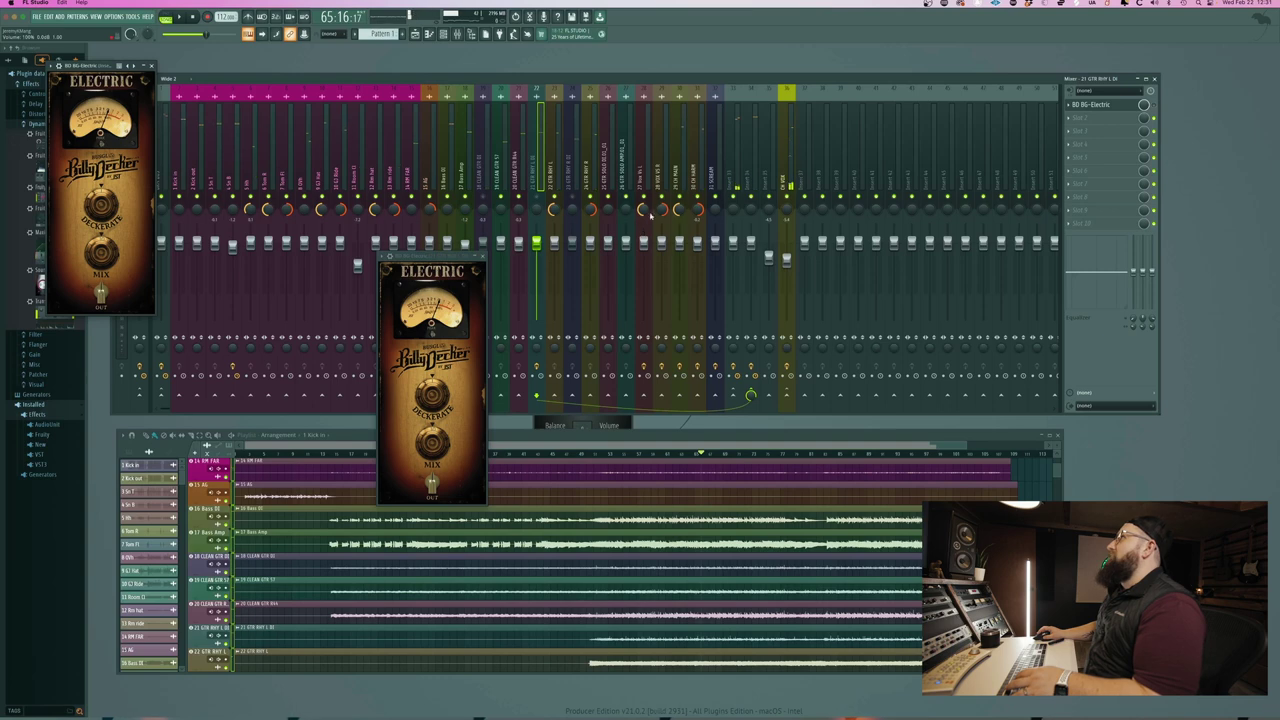
pyautogui.click(743, 178)
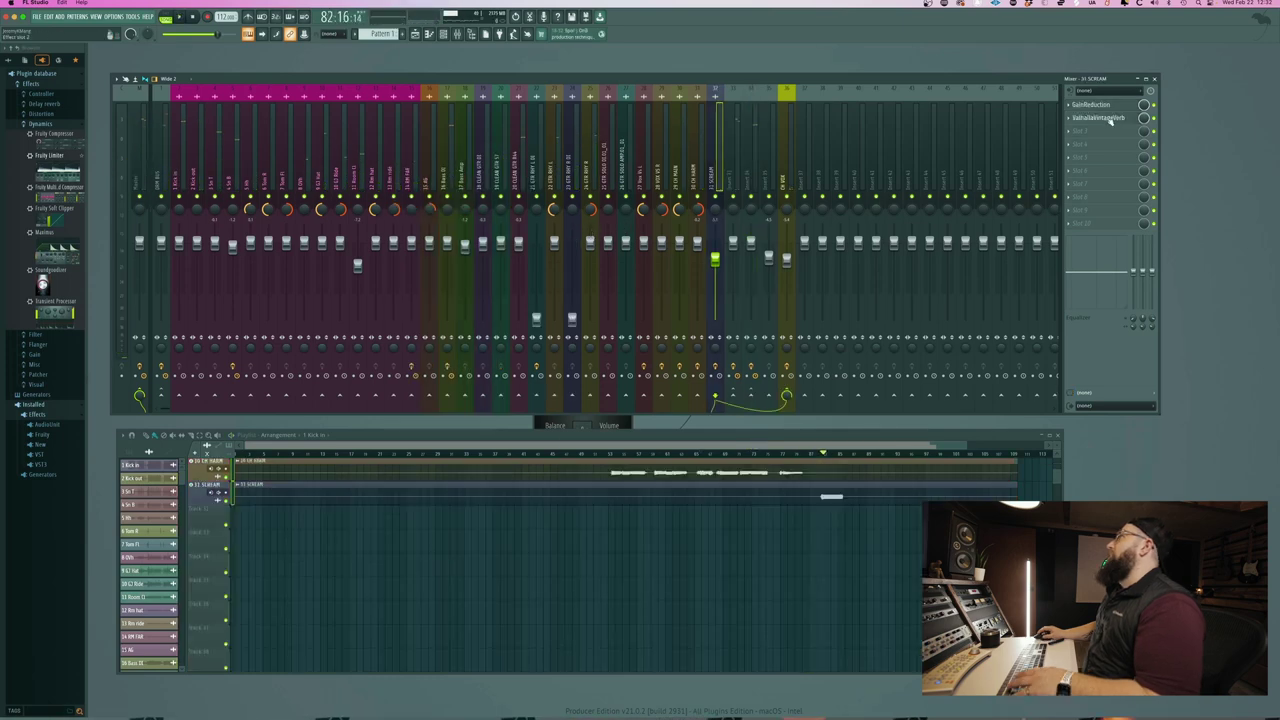
# - On the SCREAM insert's ValhallaVintageVerb, set DECAY to 6.09 s and MIX to 53.5% during playback
pyautogui.click(1100, 118)
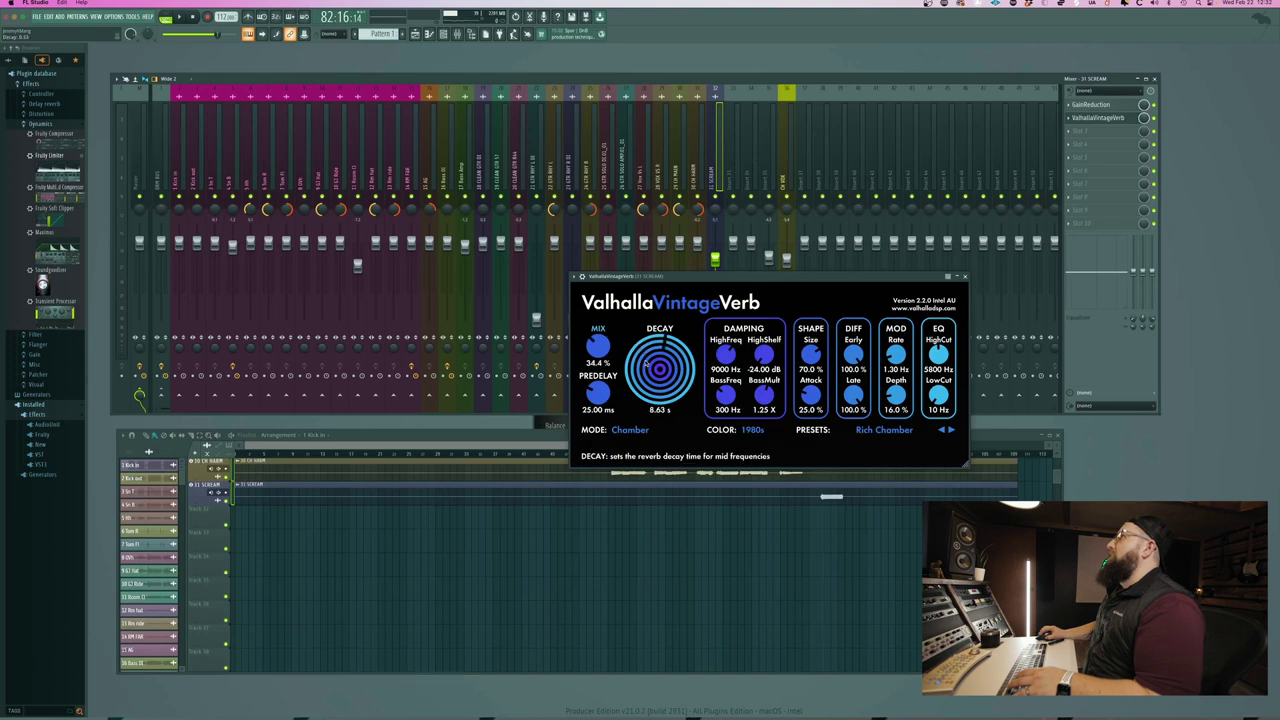
pyautogui.press('space')
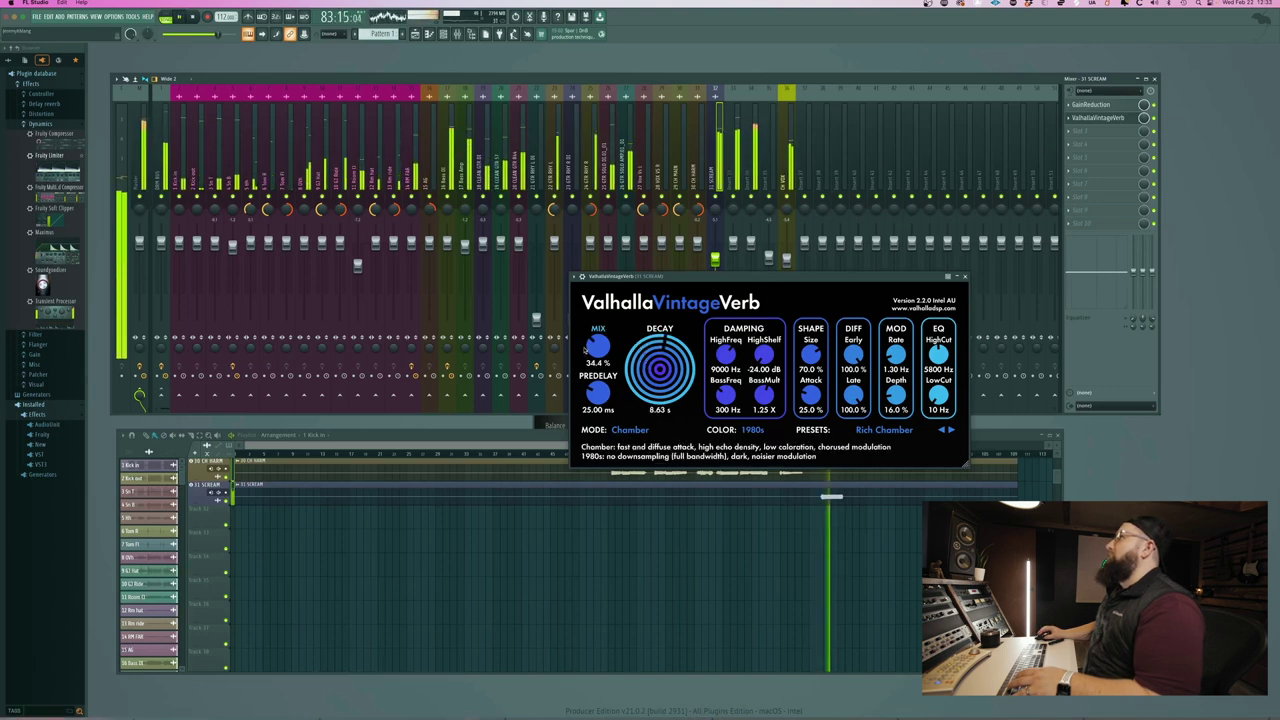
pyautogui.moveTo(659, 372); pyautogui.dragTo(611, 336)
pyautogui.click(964, 276)
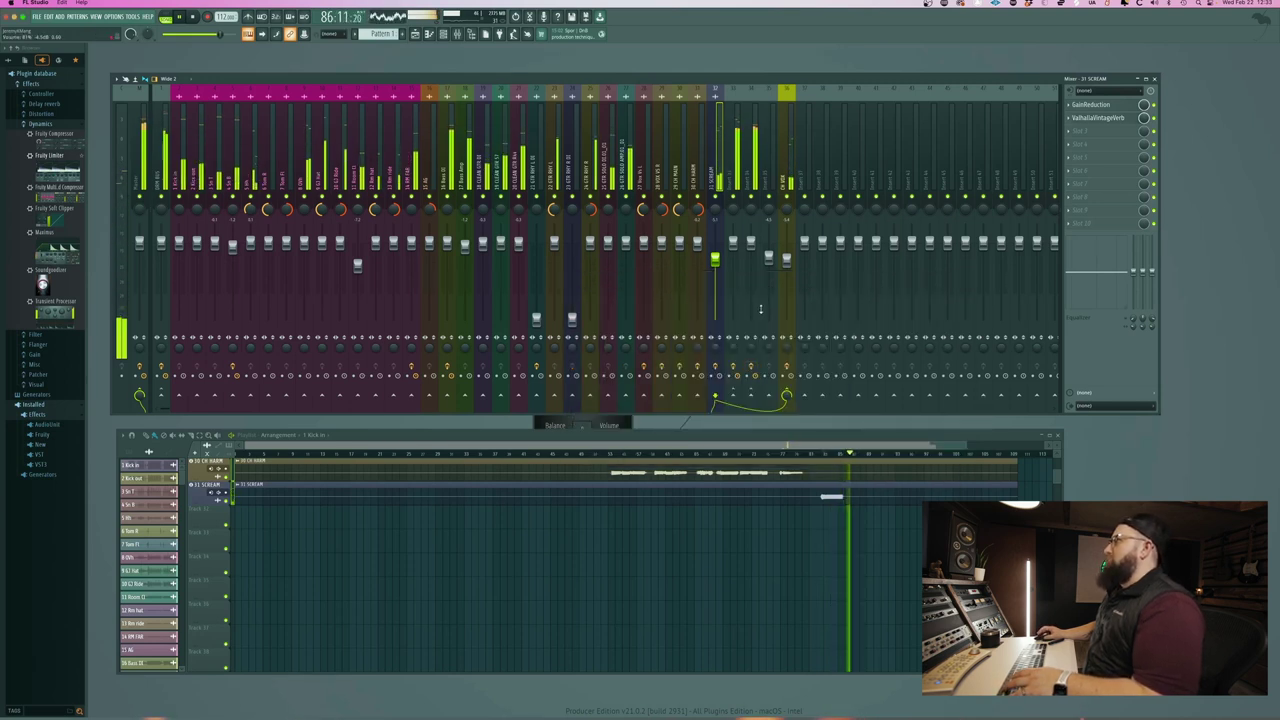
pyautogui.click(1098, 117)
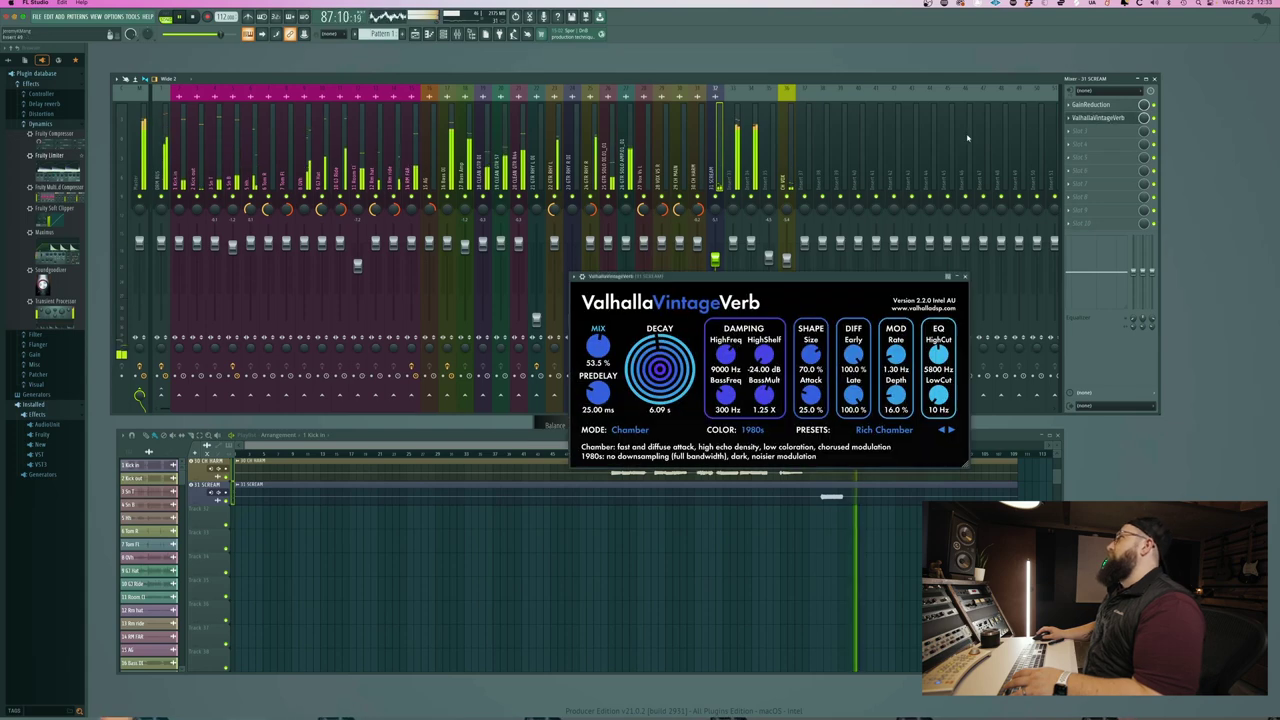
# - Load Edison onto the SCREAM insert and enlarge its window at the mixer's top
pyautogui.hotkey('ctrl', 'e')
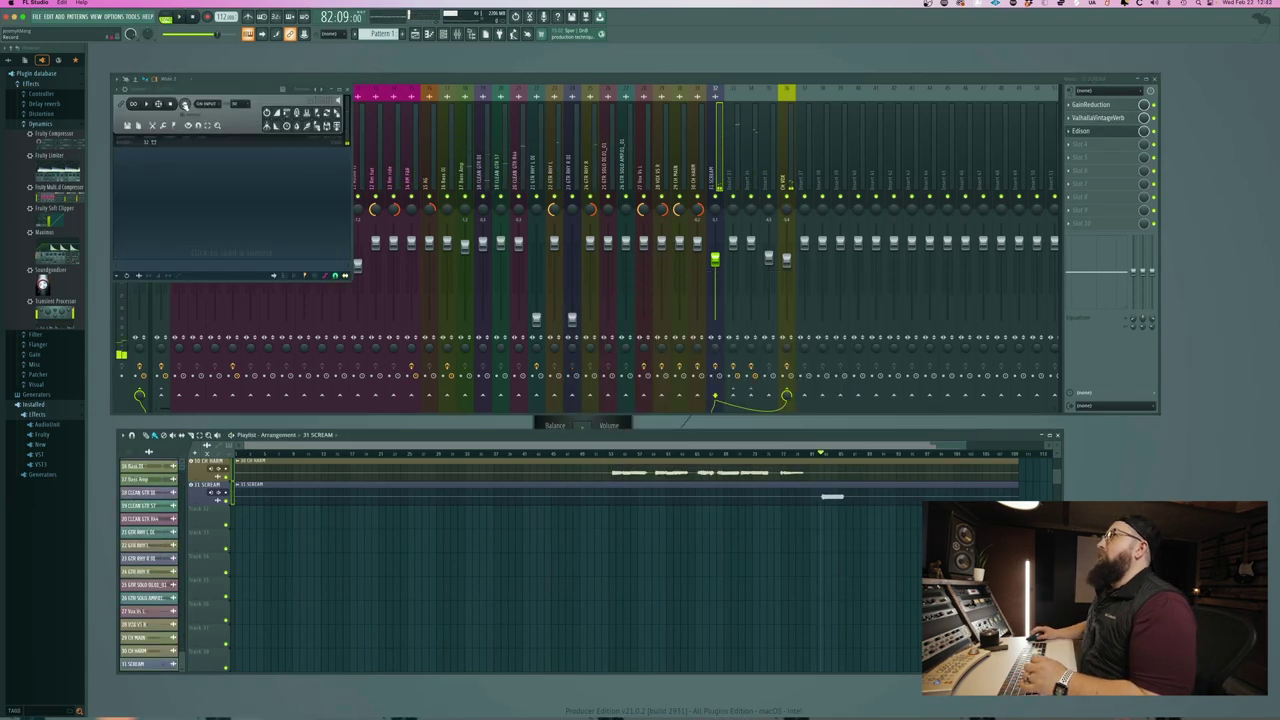
pyautogui.moveTo(184, 104); pyautogui.dragTo(287, 240)
pyautogui.moveTo(452, 413); pyautogui.dragTo(864, 525)
pyautogui.moveTo(500, 226); pyautogui.dragTo(597, 78)
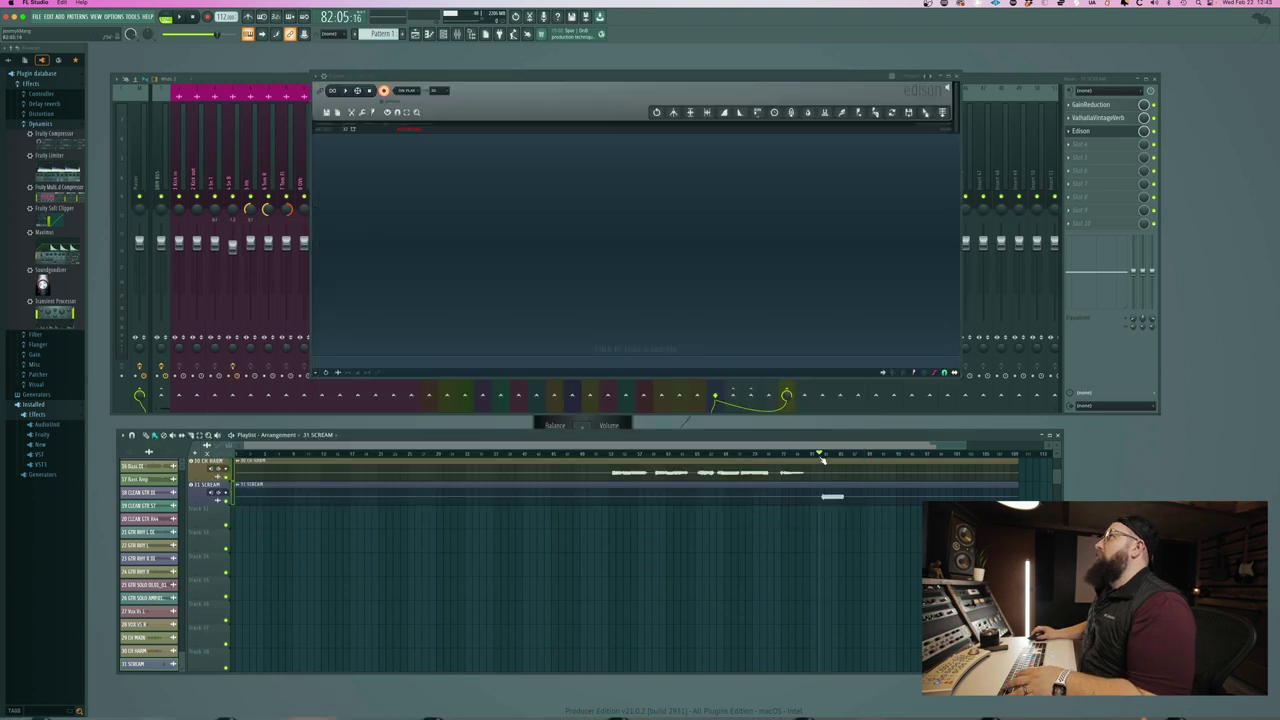
# - Play the song to record the scream into Edison, then select the whole waveform
pyautogui.press('space')
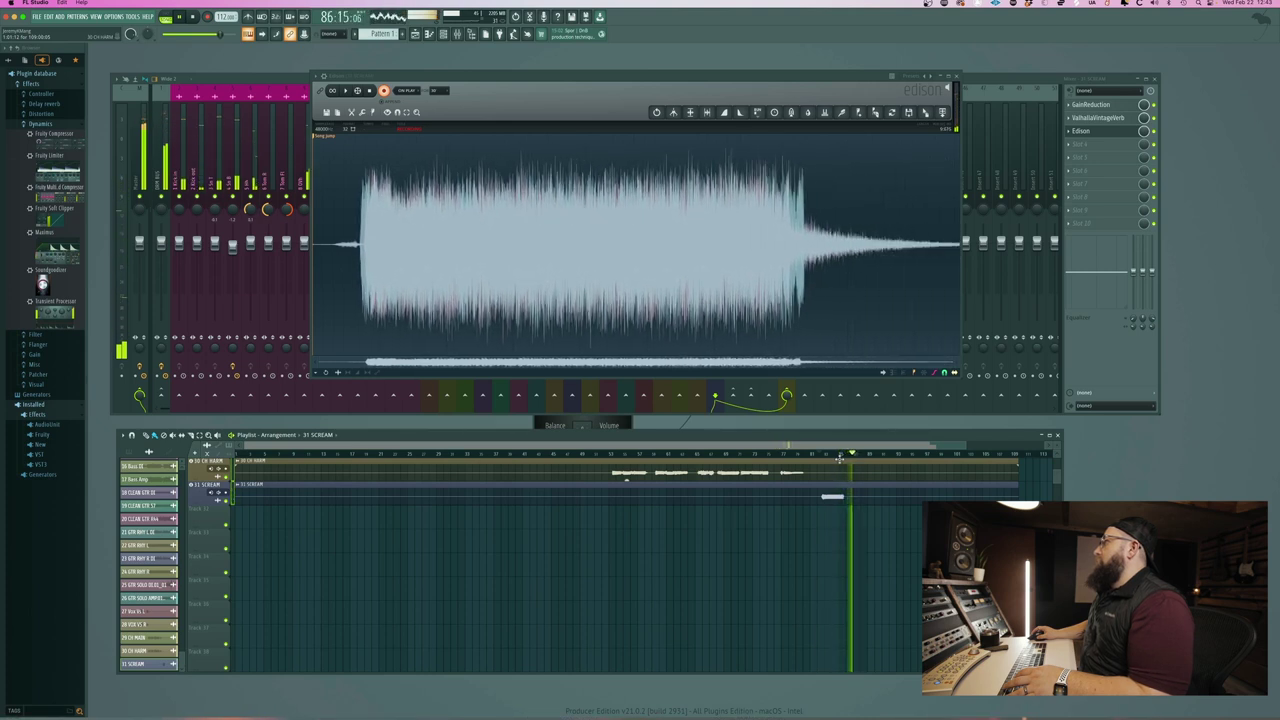
pyautogui.press('space')
pyautogui.click(418, 95)
pyautogui.click(348, 91)
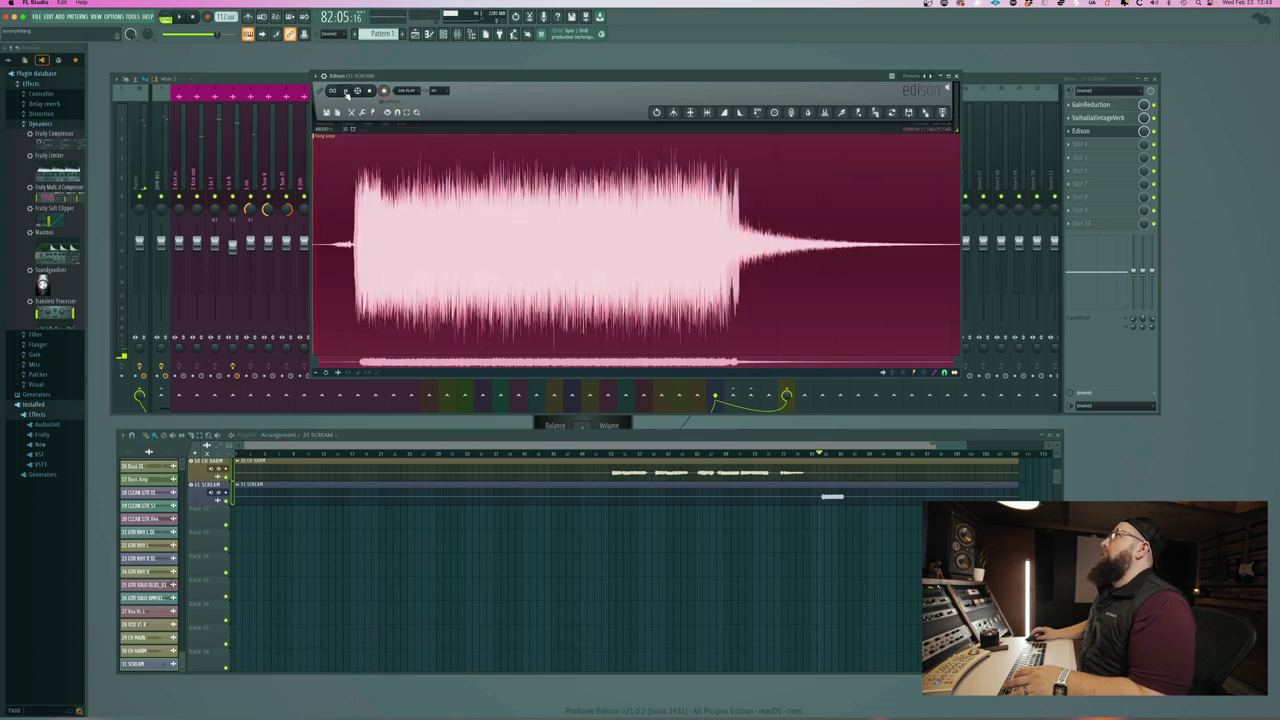
# - Apply a fully wet convolution reverb to the scream, audition it, then undo
pyautogui.click(675, 113)
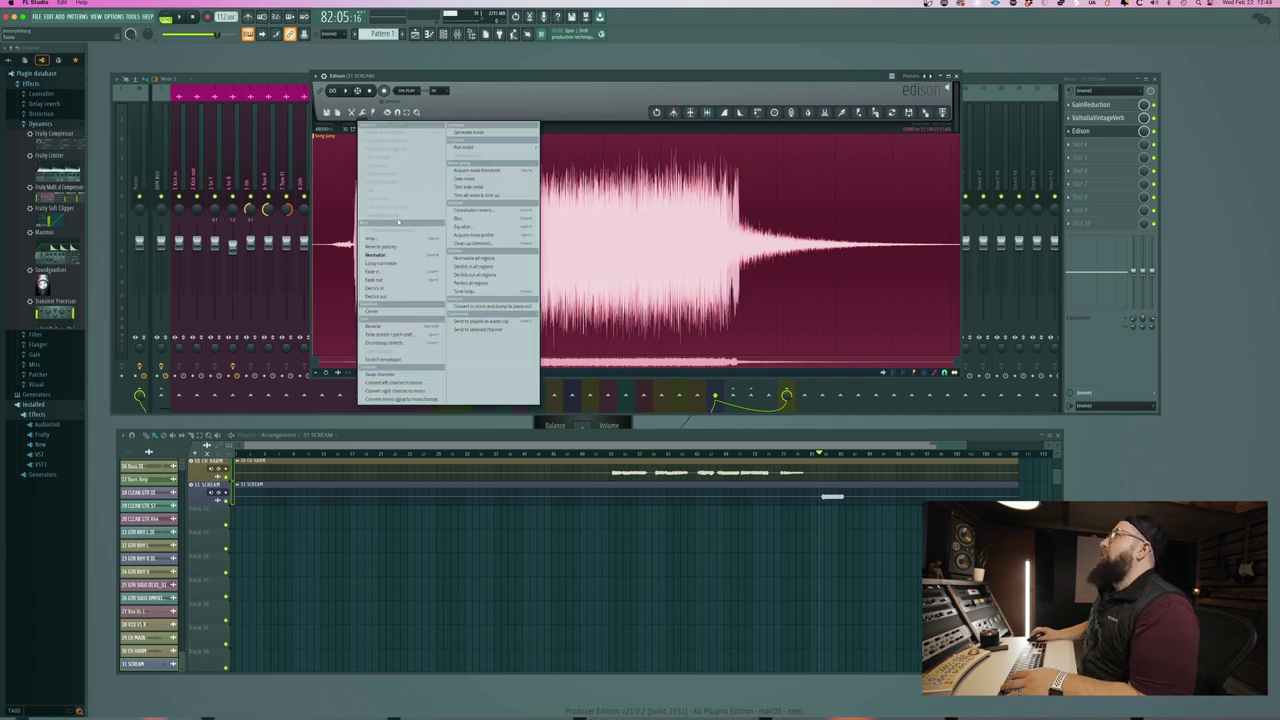
pyautogui.click(477, 212)
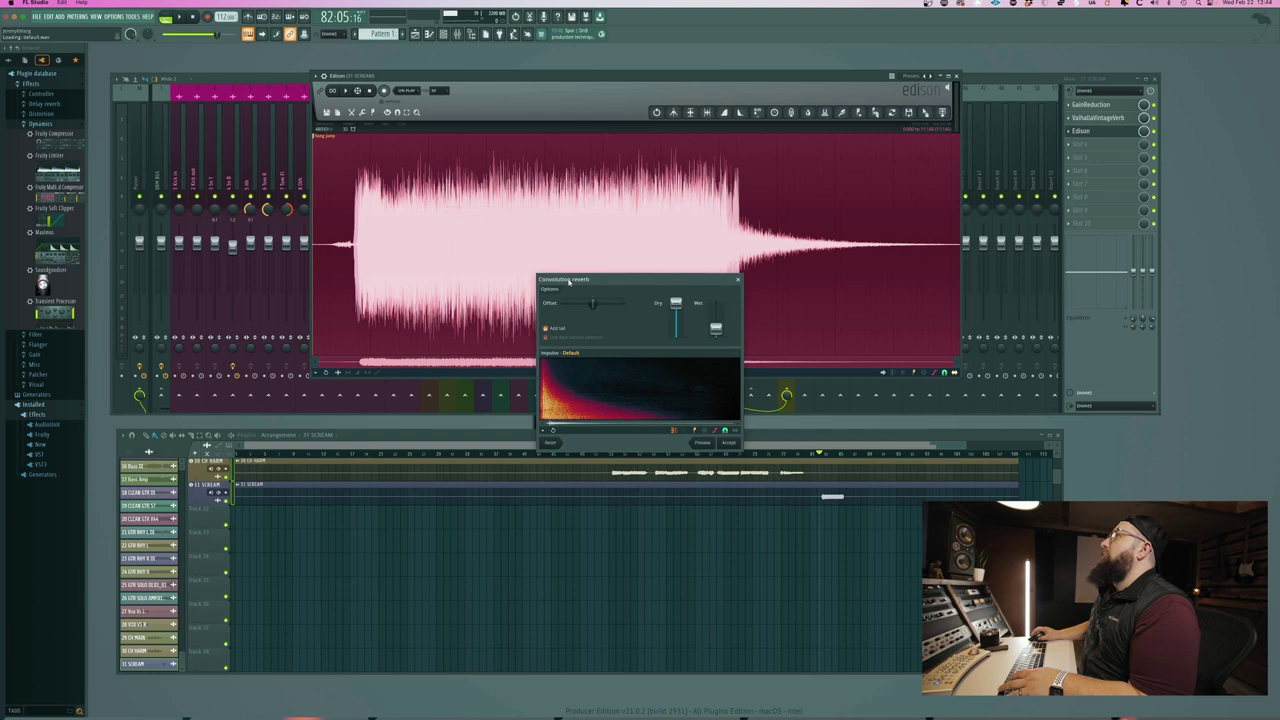
pyautogui.moveTo(716, 327); pyautogui.dragTo(716, 302)
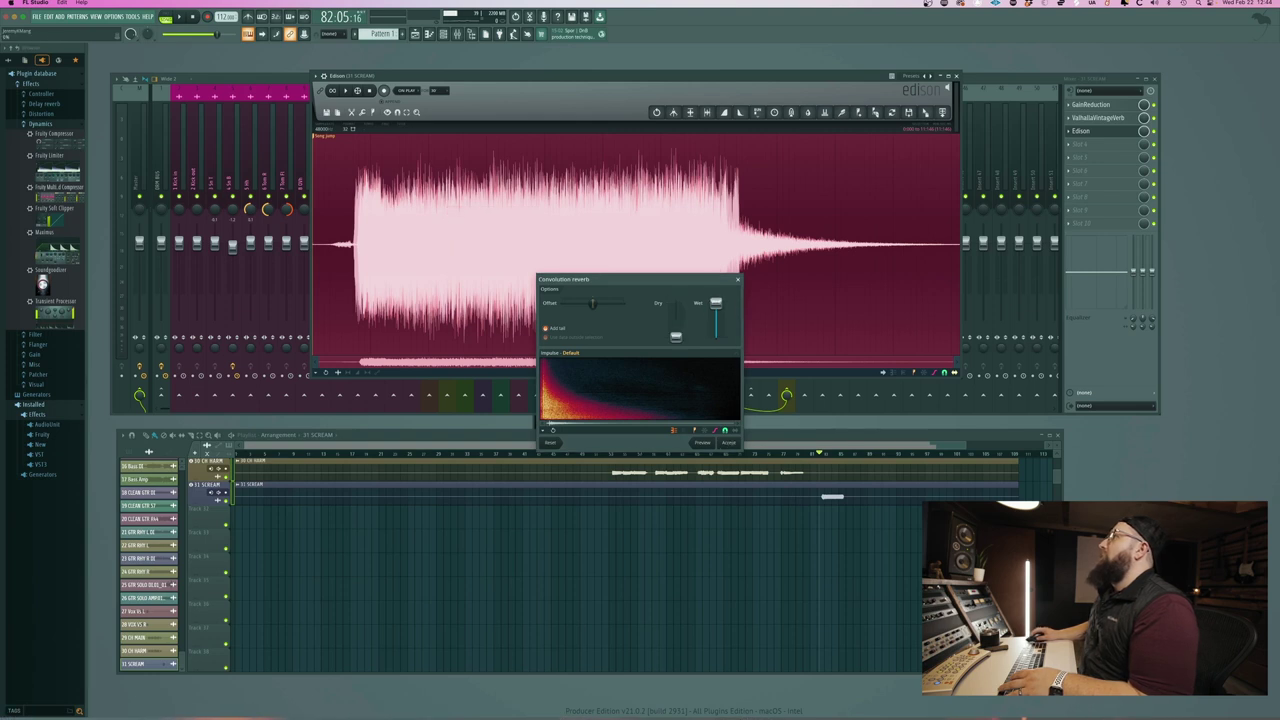
pyautogui.click(728, 442)
pyautogui.press('space')
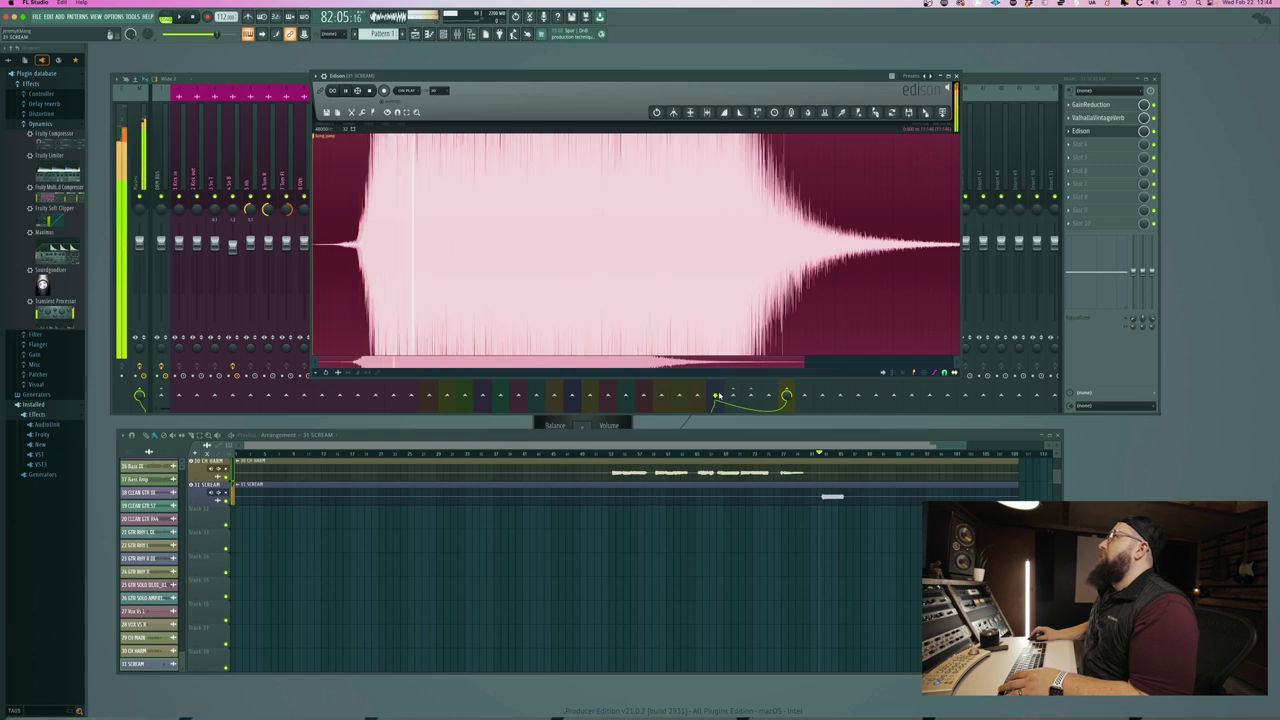
pyautogui.press('space')
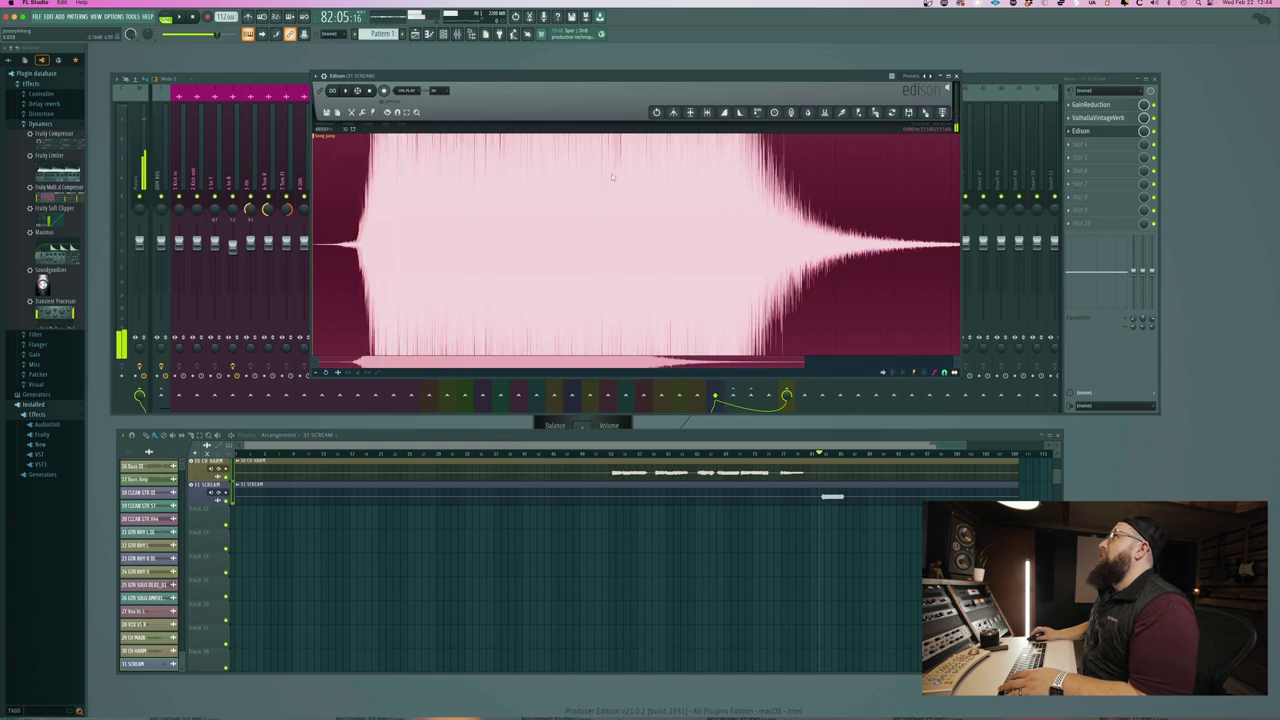
pyautogui.hotkey('ctrl', 'z')
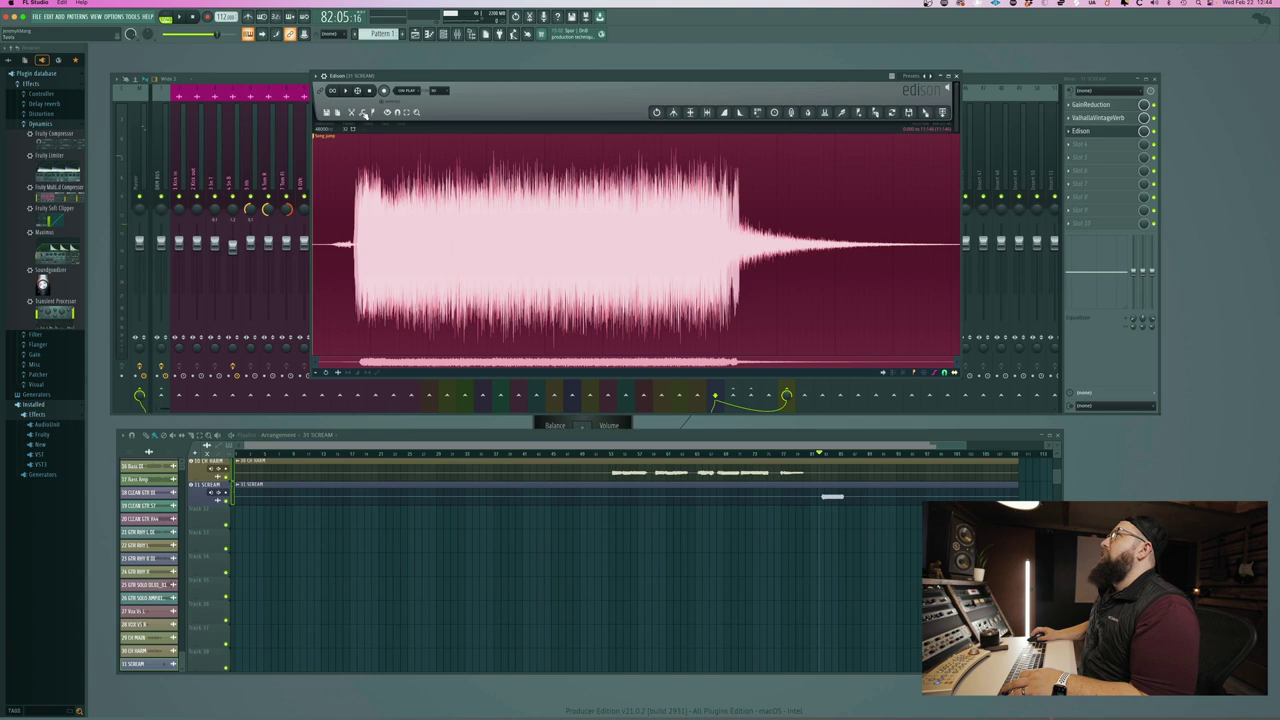
# - Reapply the convolution reverb to the scream and audition the new reverb tail
pyautogui.click(365, 113)
pyautogui.click(480, 213)
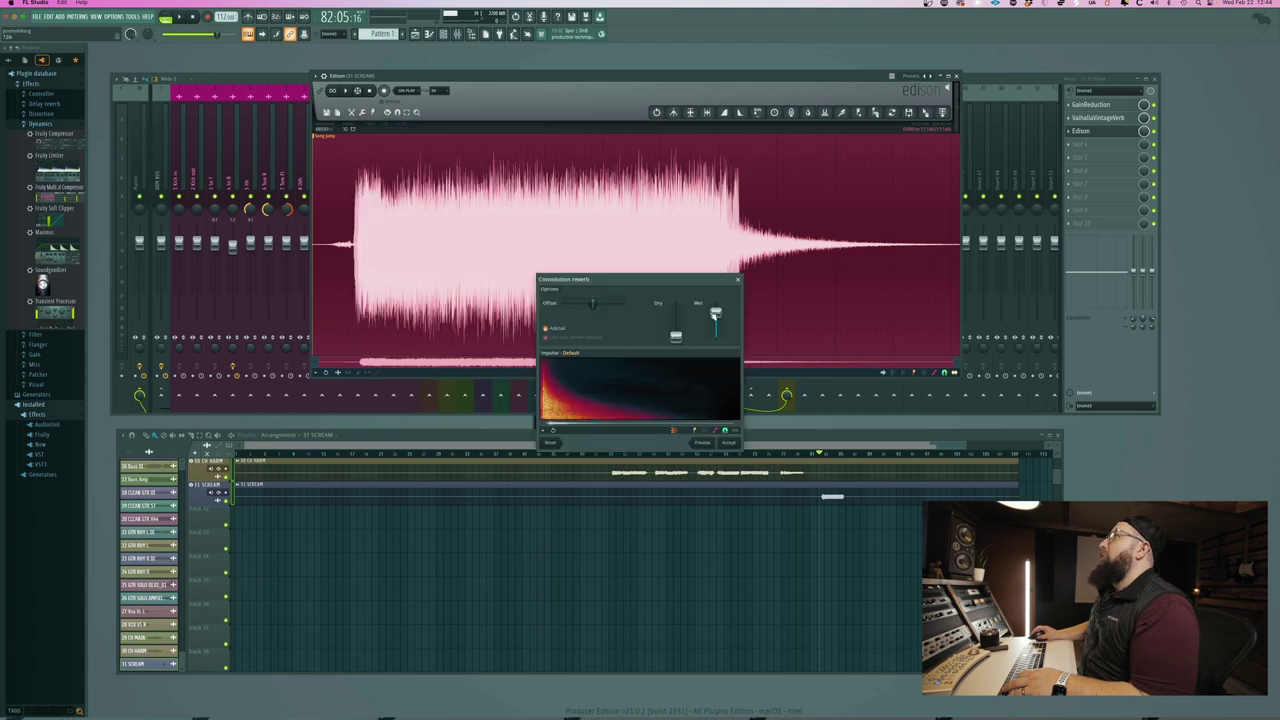
pyautogui.click(728, 442)
pyautogui.press('space')
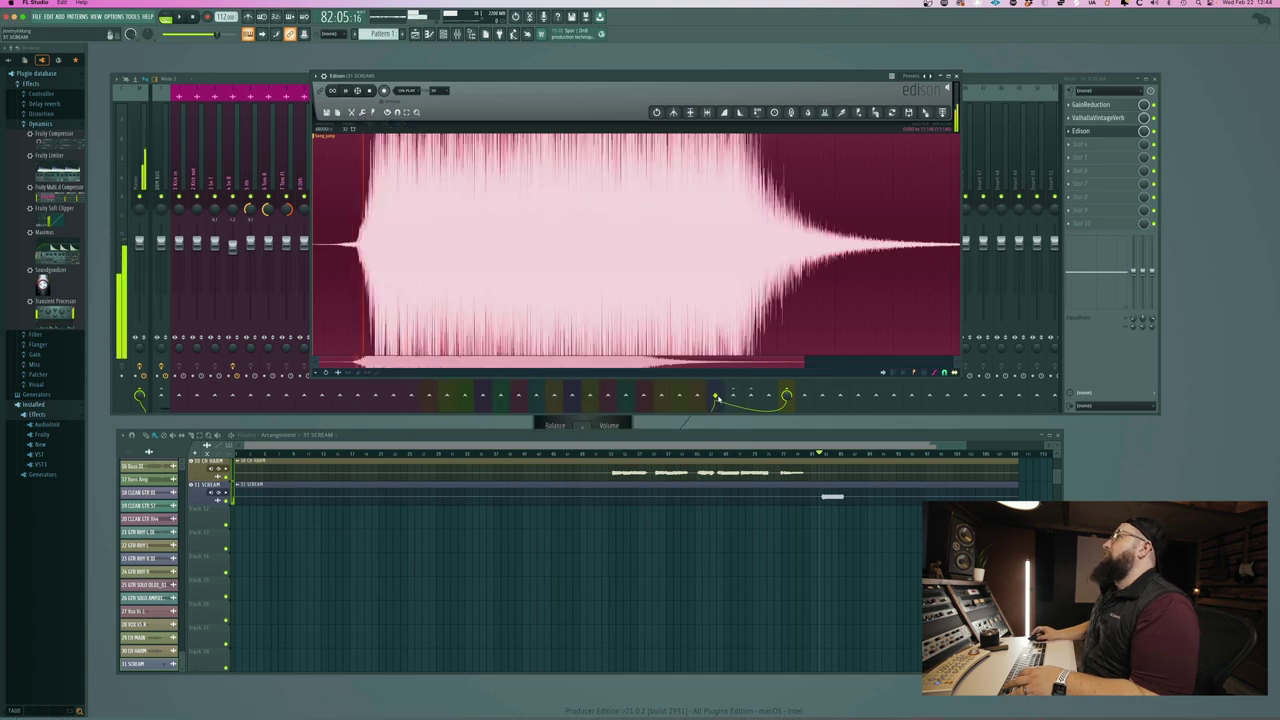
pyautogui.press('space')
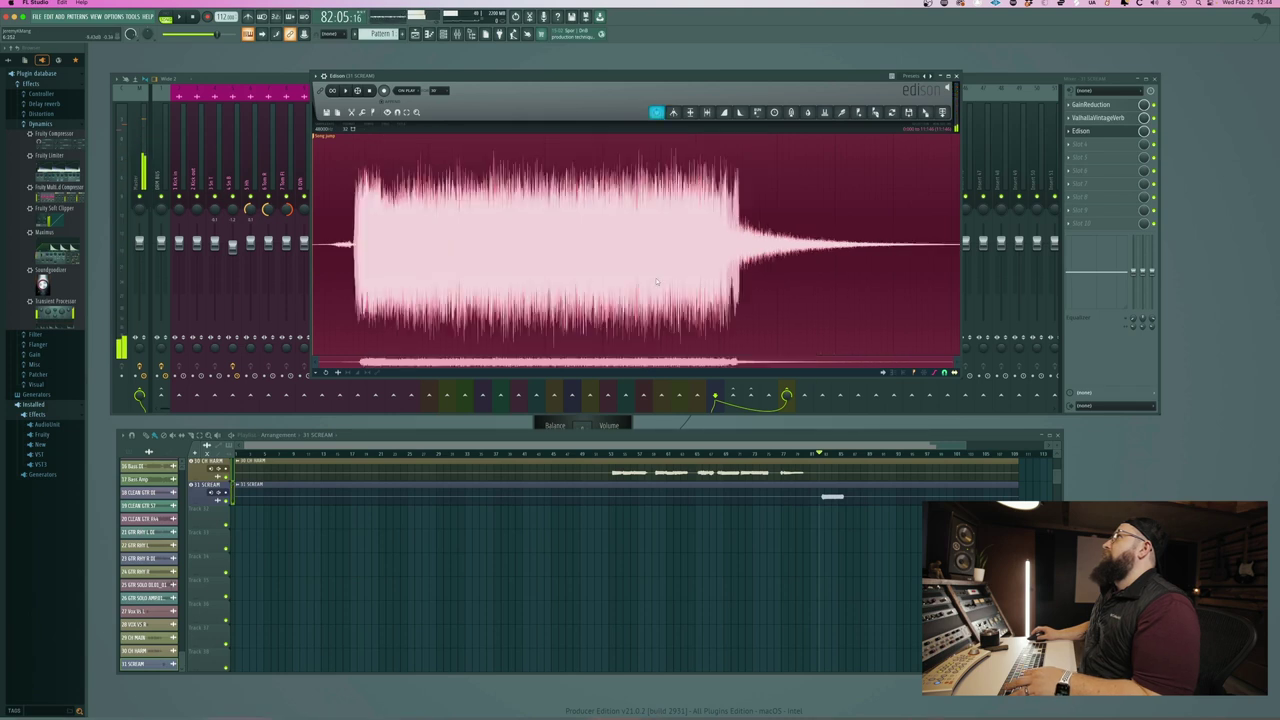
pyautogui.click(362, 113)
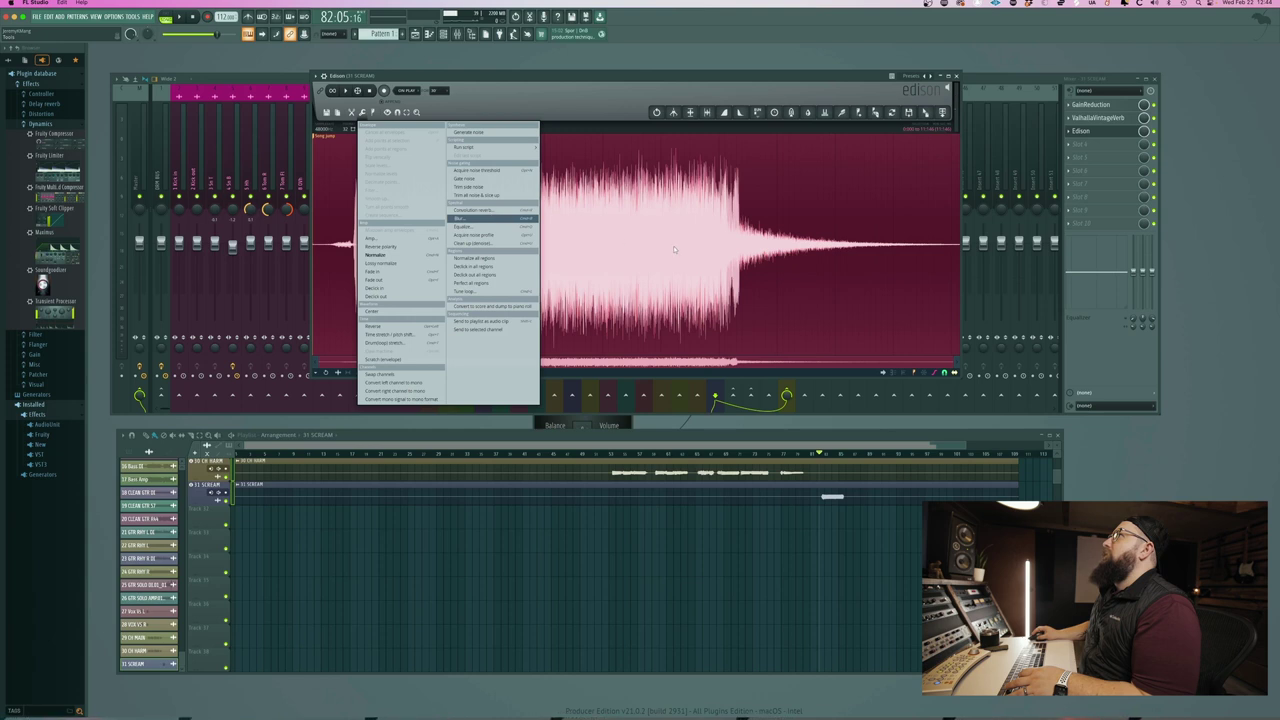
# - Reverse the scream audio, then add convolution reverb to form a rising swell
pyautogui.click(462, 218)
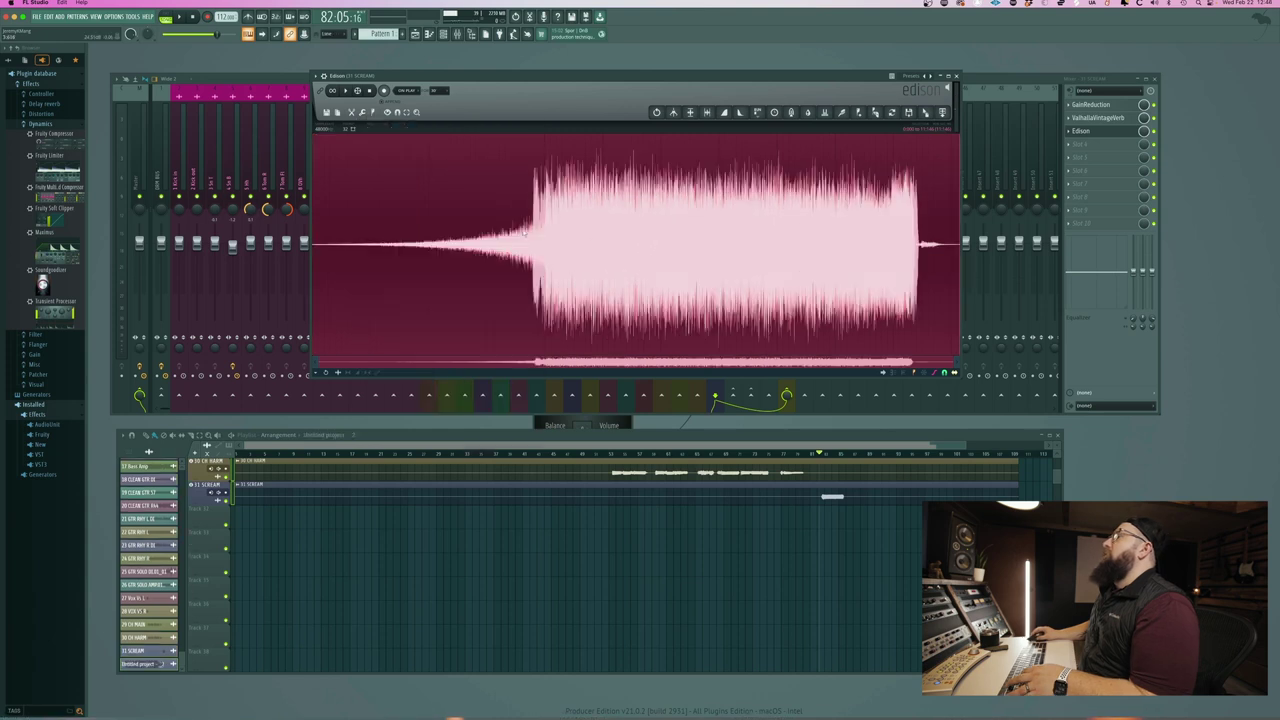
pyautogui.click(706, 112)
pyautogui.click(474, 207)
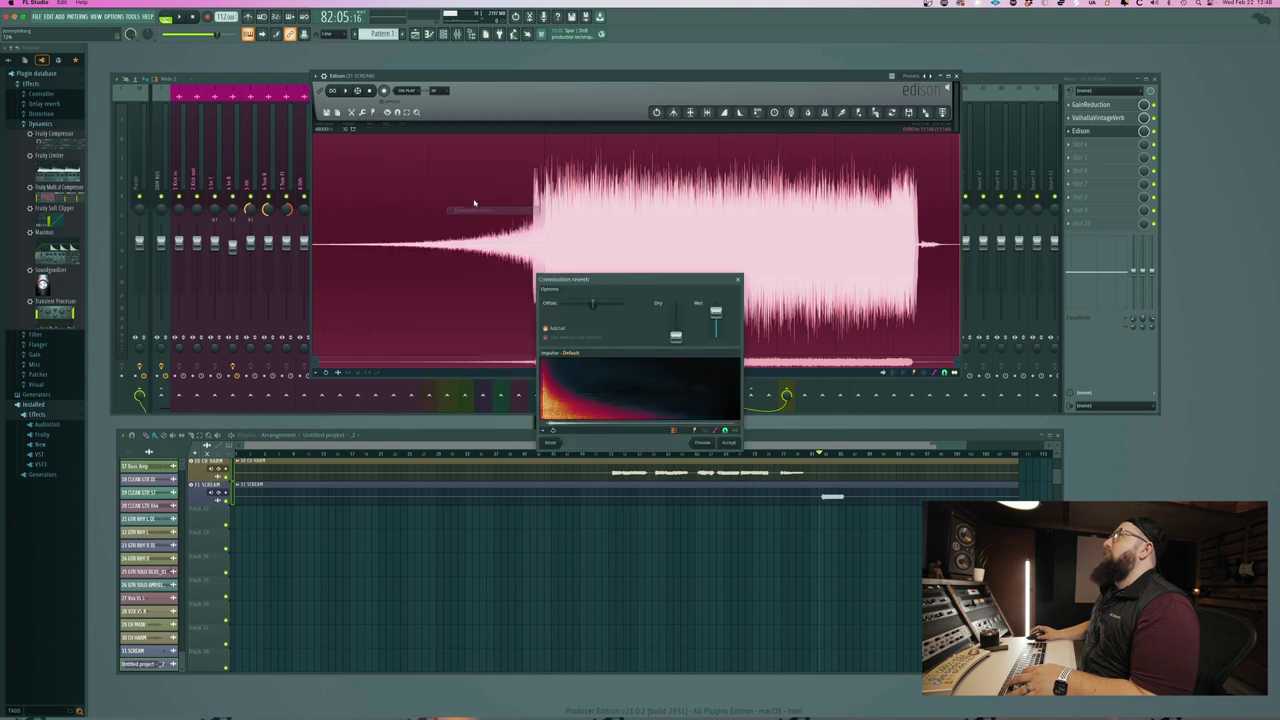
pyautogui.click(727, 443)
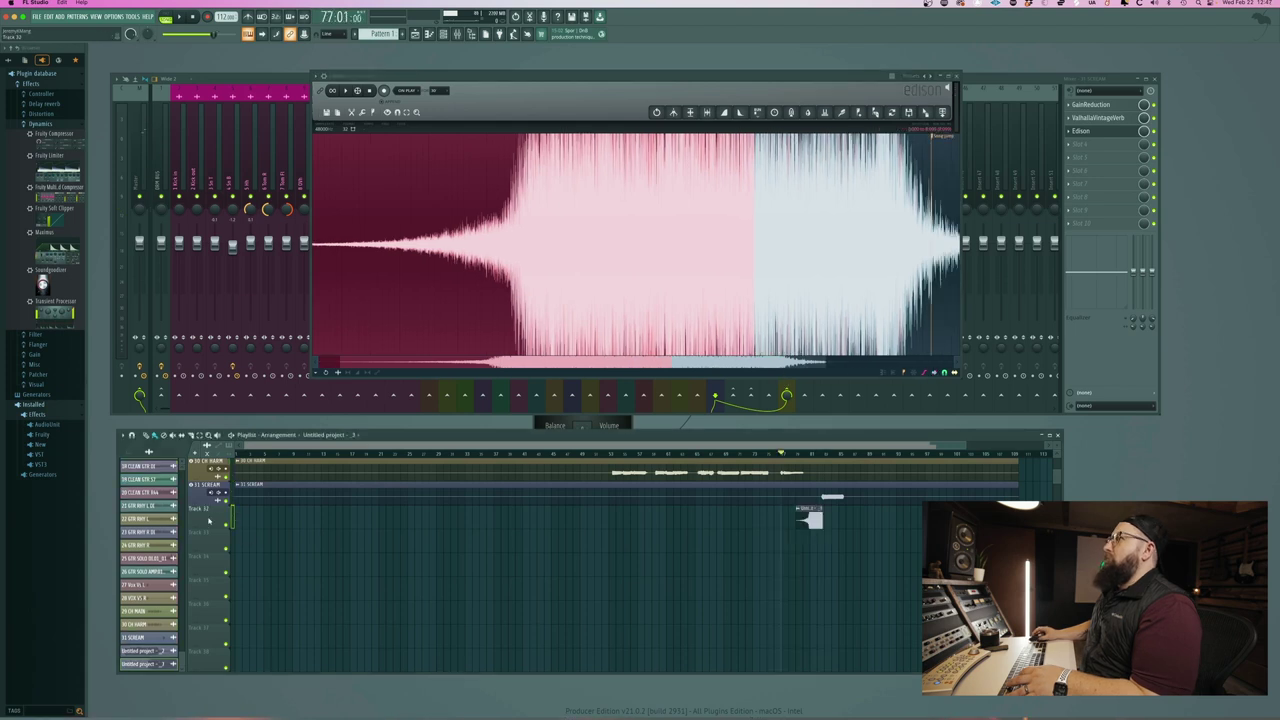
# - Route Playlist Track 32 to a new empty mixer insert, Insert 37
pyautogui.rightClick(209, 520)
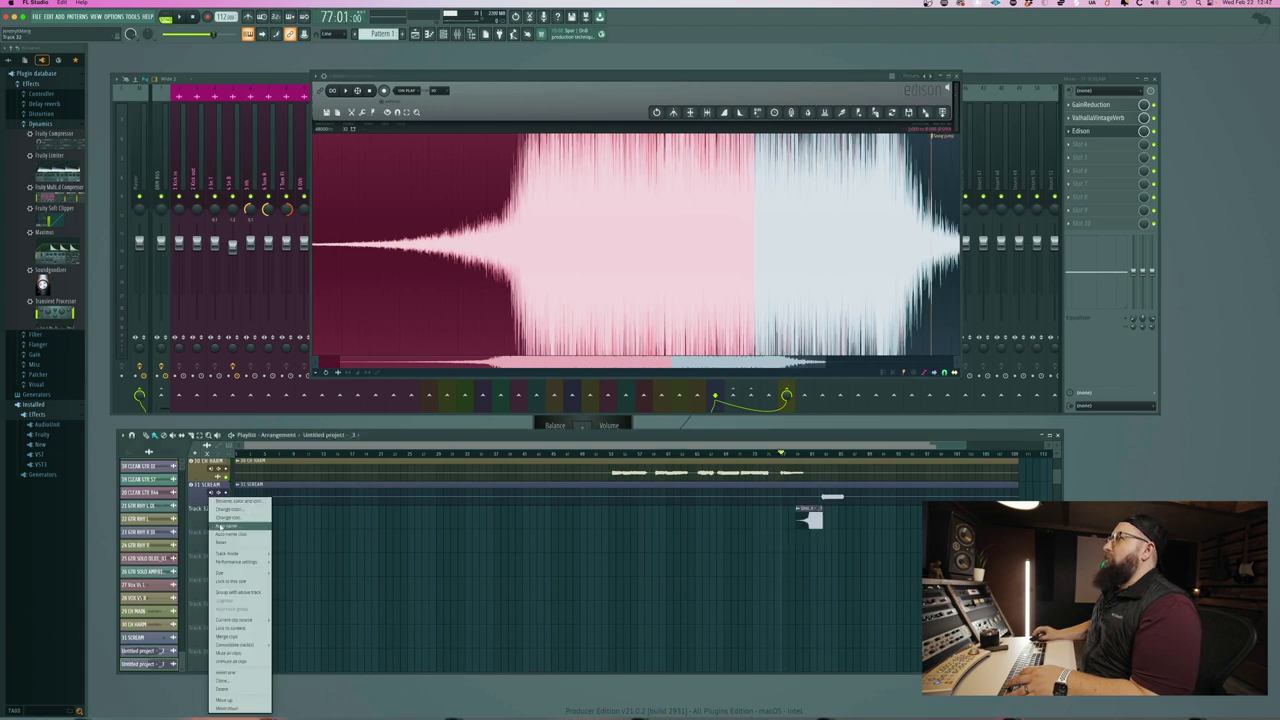
pyautogui.click(956, 76)
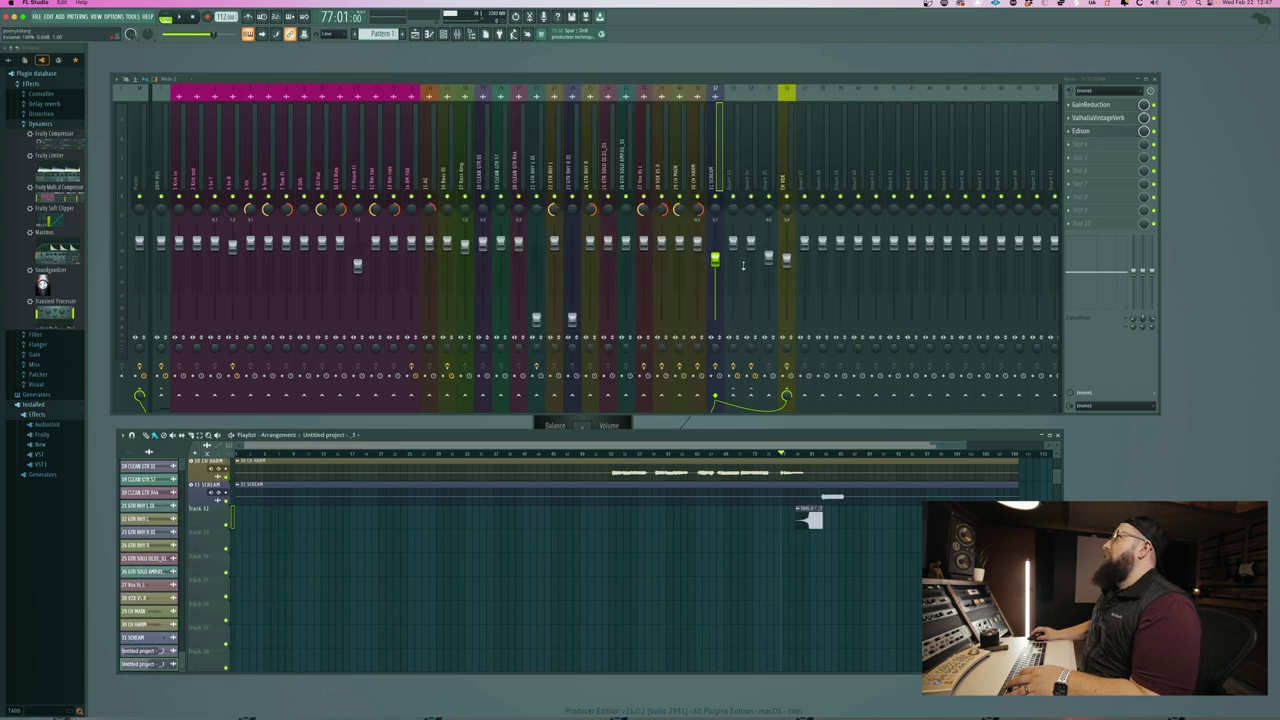
pyautogui.click(803, 260)
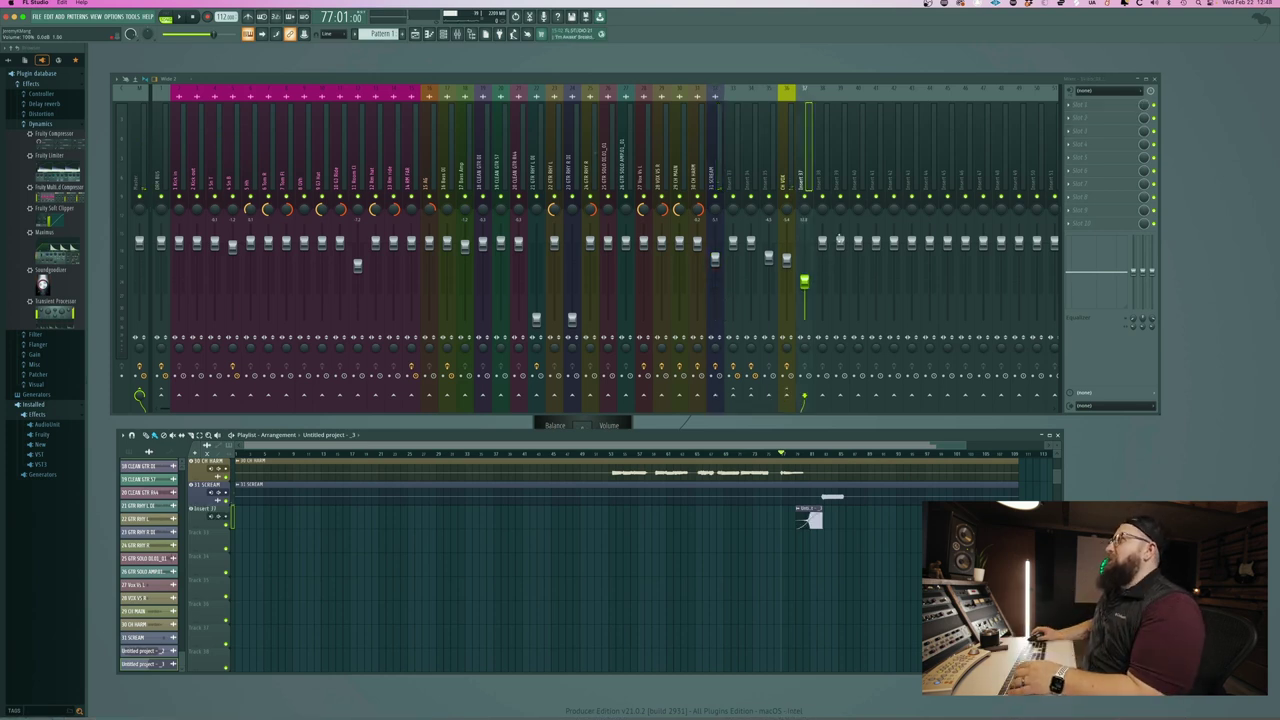
# - Play the swell from around bar 79 and raise Insert 37's fader
pyautogui.click(797, 455)
pyautogui.press('space')
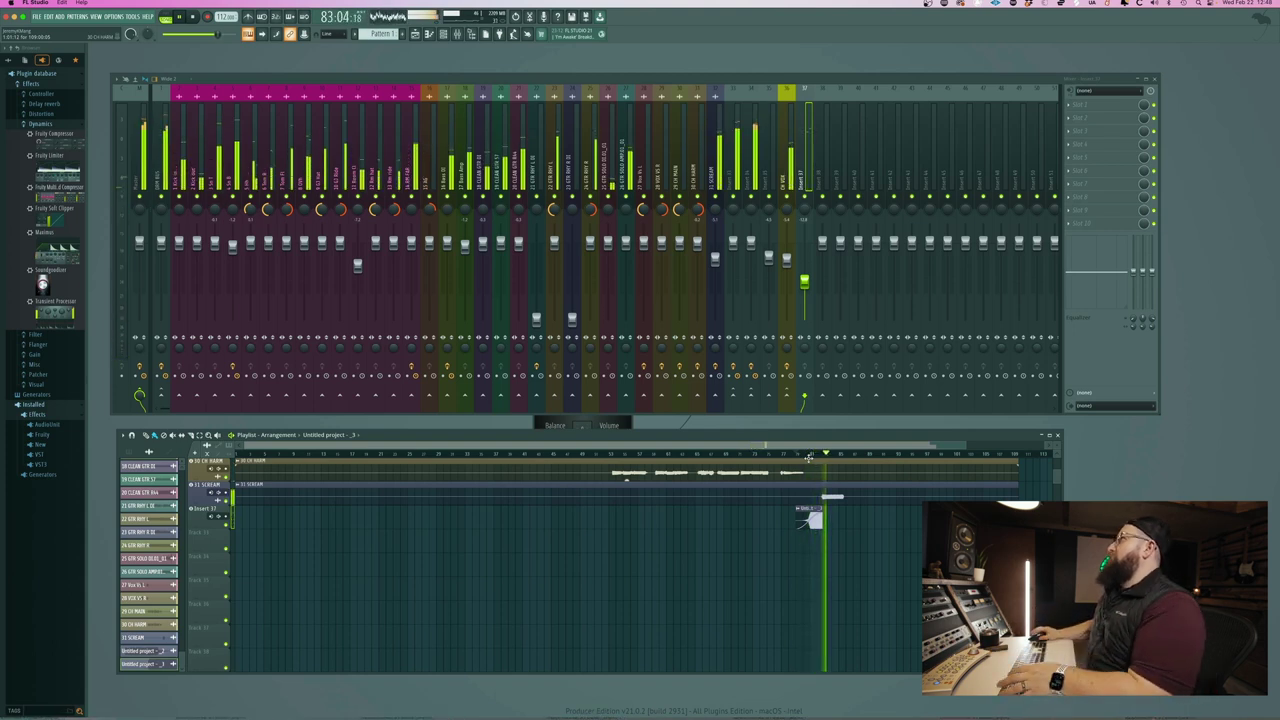
pyautogui.press('space')
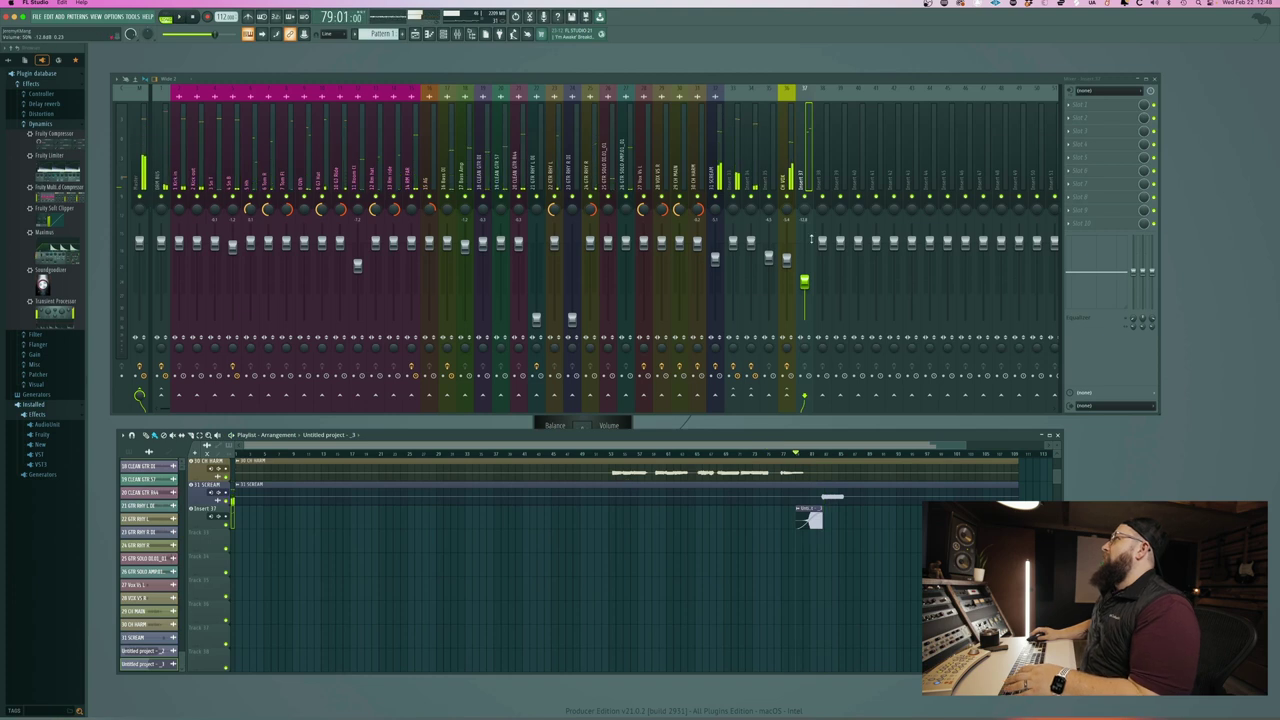
pyautogui.moveTo(804, 282); pyautogui.dragTo(804, 263)
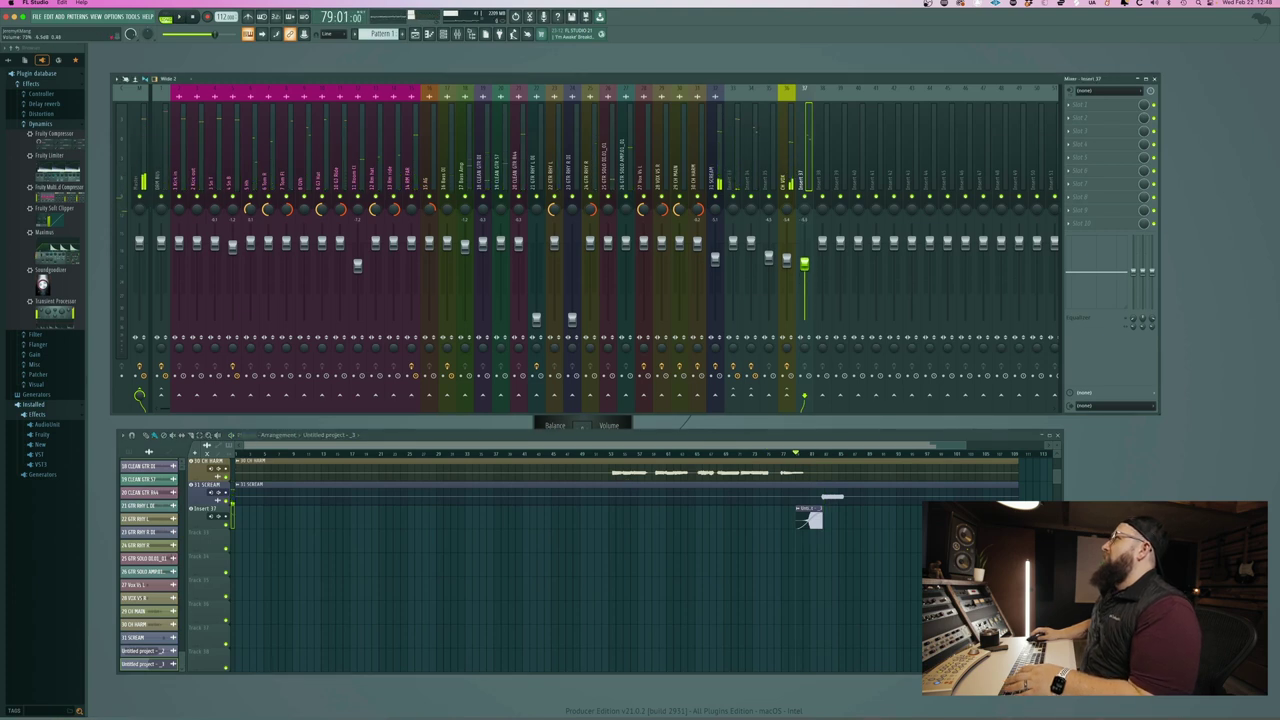
pyautogui.click(810, 455)
pyautogui.press('space')
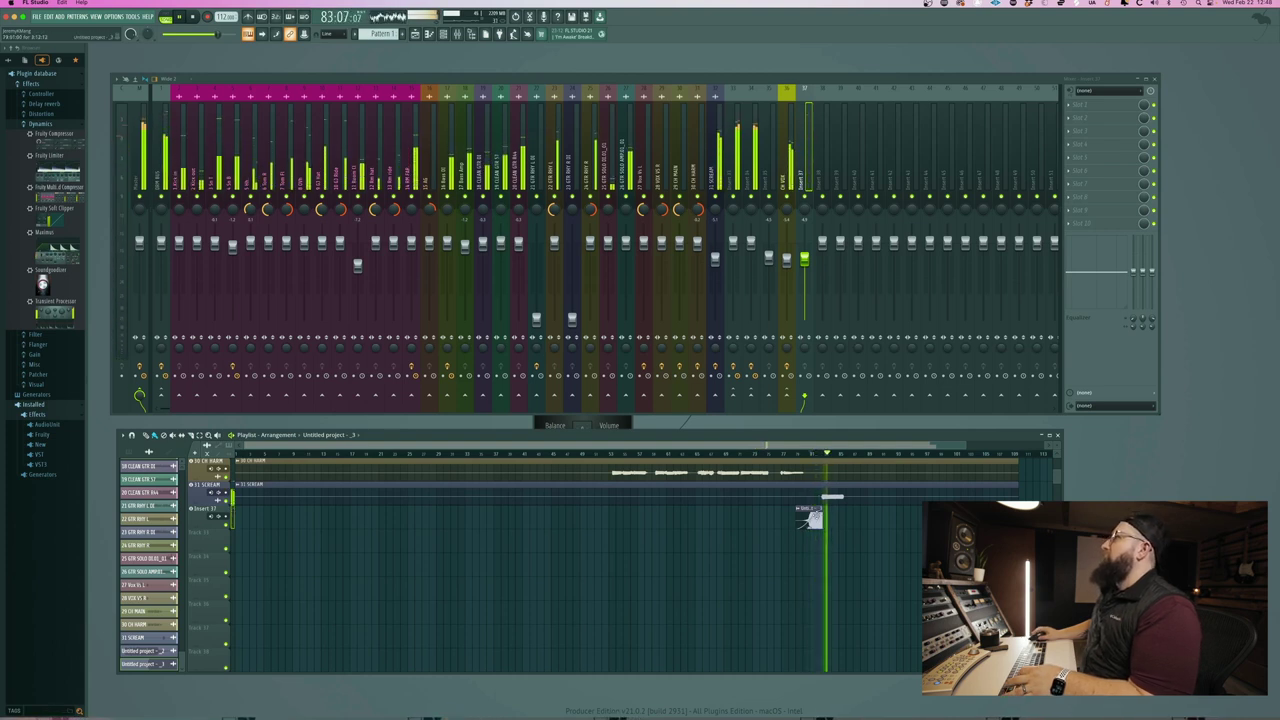
pyautogui.press('space')
pyautogui.hscroll(3, 280, 456)
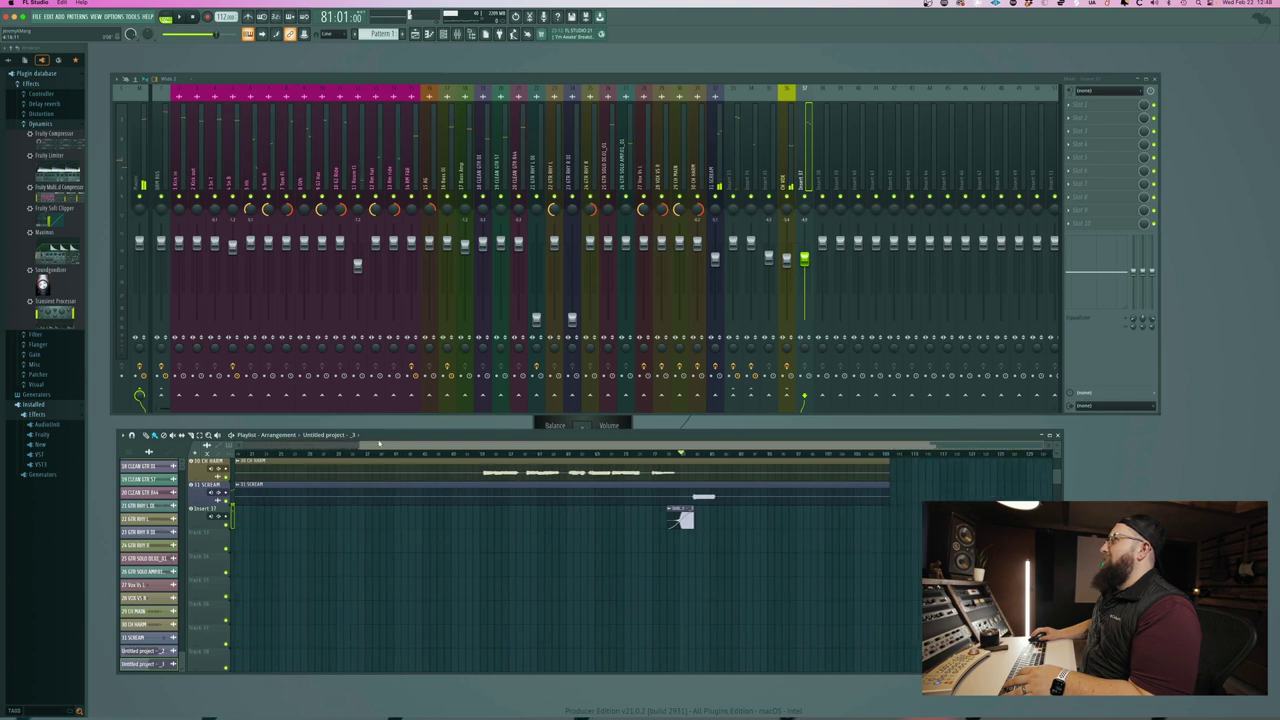
pyautogui.scroll(2, 379, 453)
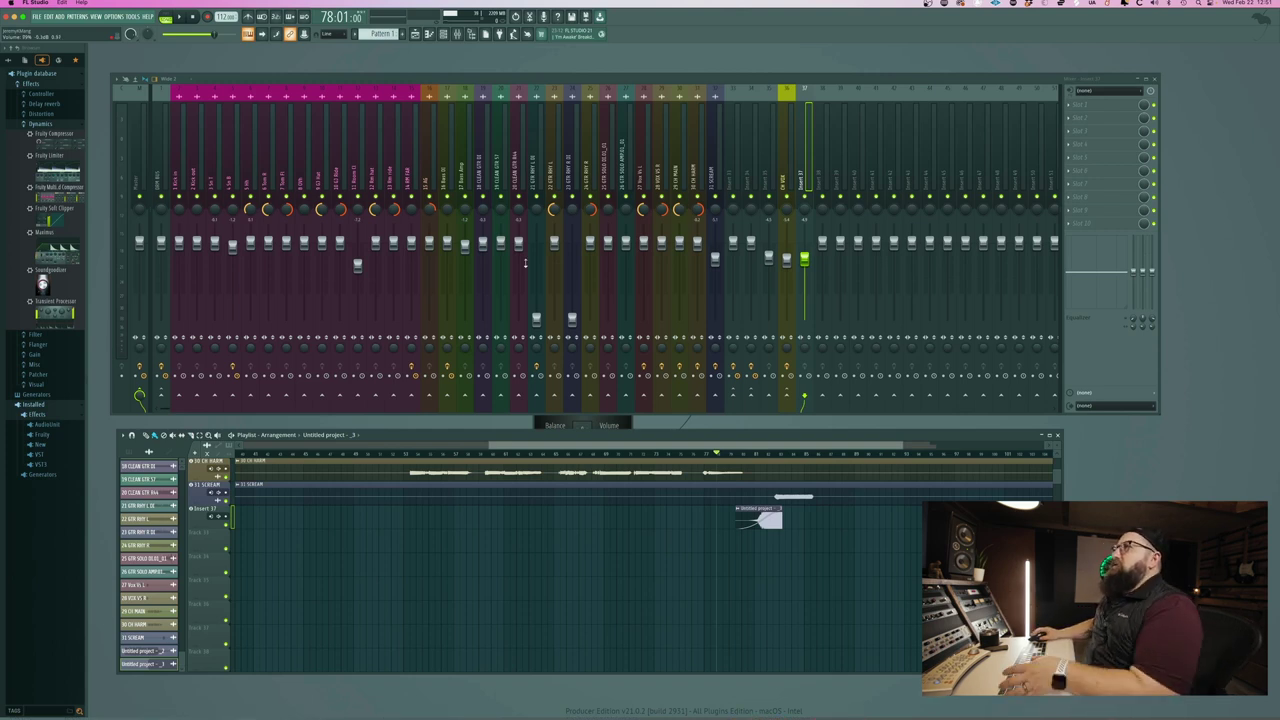
# - Load Transient Processor onto insert 4 and start playback
pyautogui.press('Left')
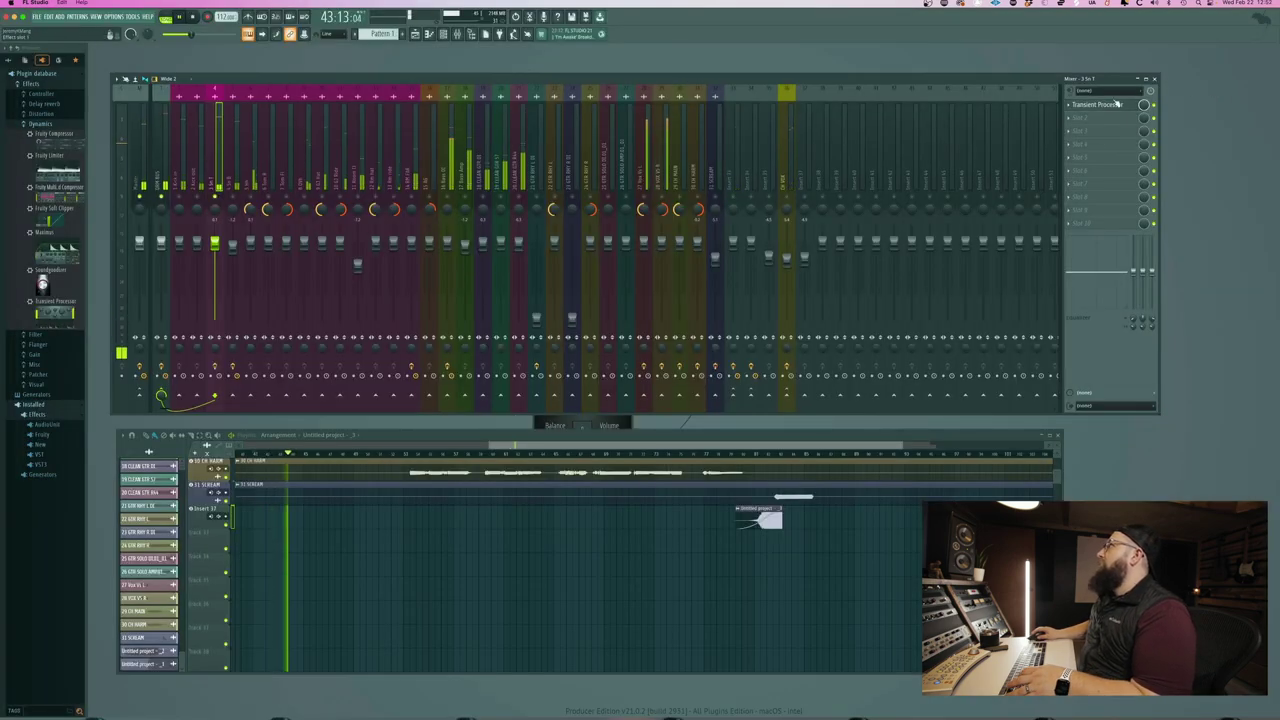
pyautogui.click(1110, 105)
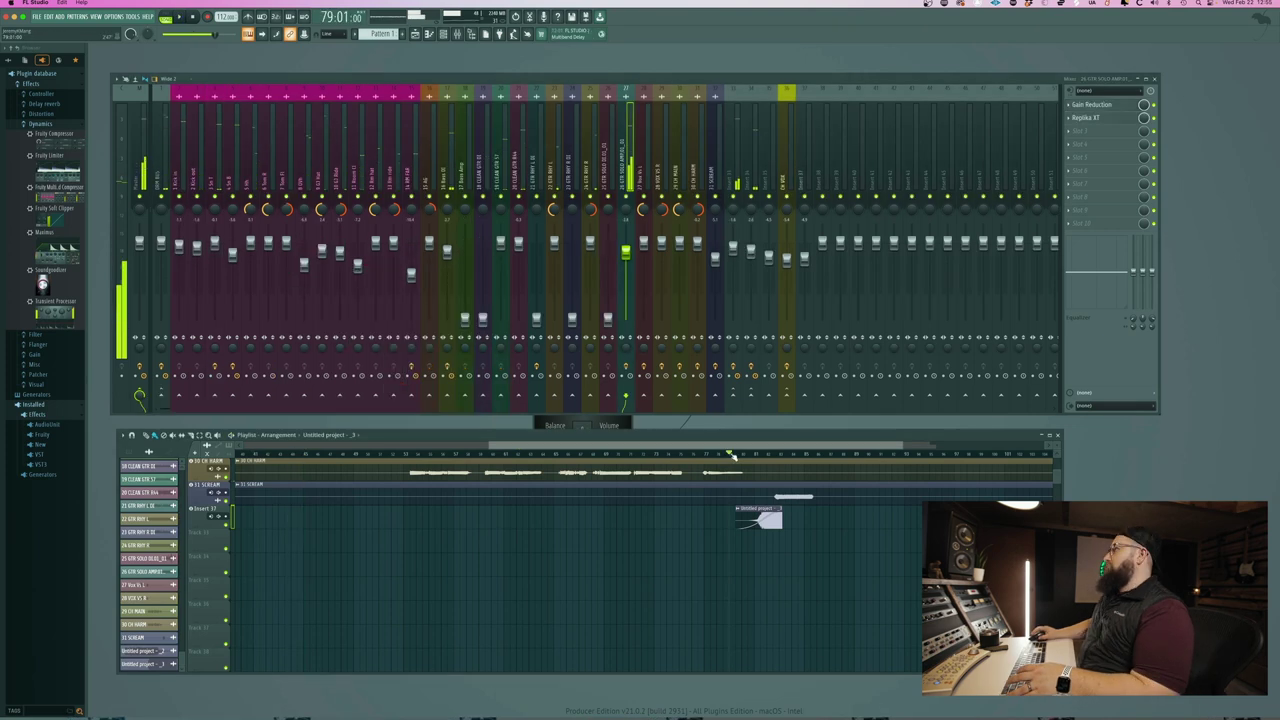
pyautogui.press('space')
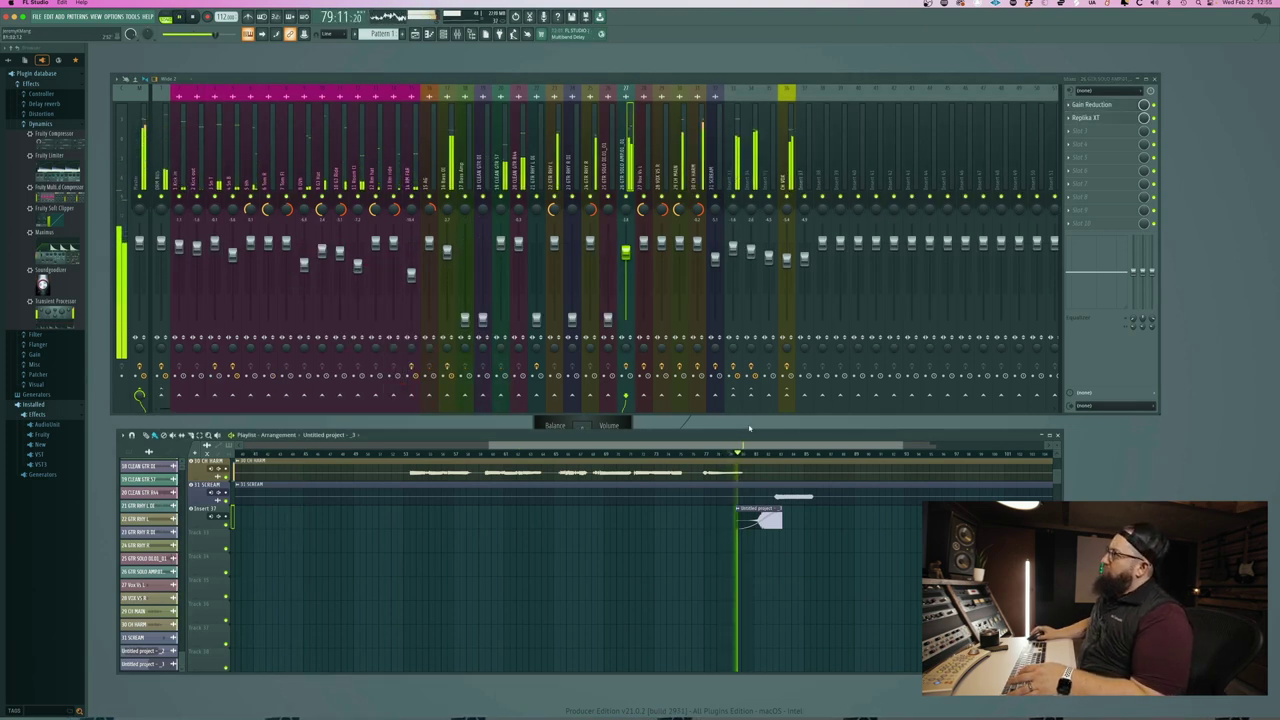
# - Slightly raise the FX VOX and 26 GTR SOLO AMP faders, then stop playback
pyautogui.click(751, 150)
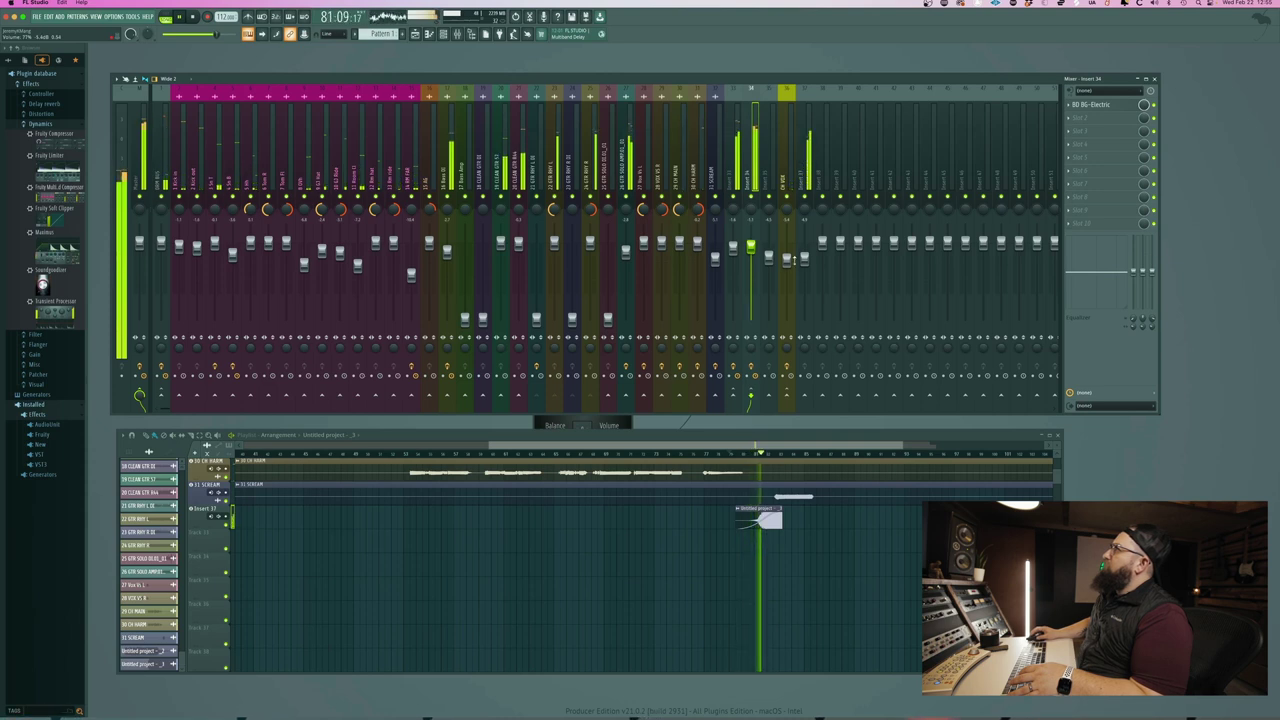
pyautogui.click(786, 150)
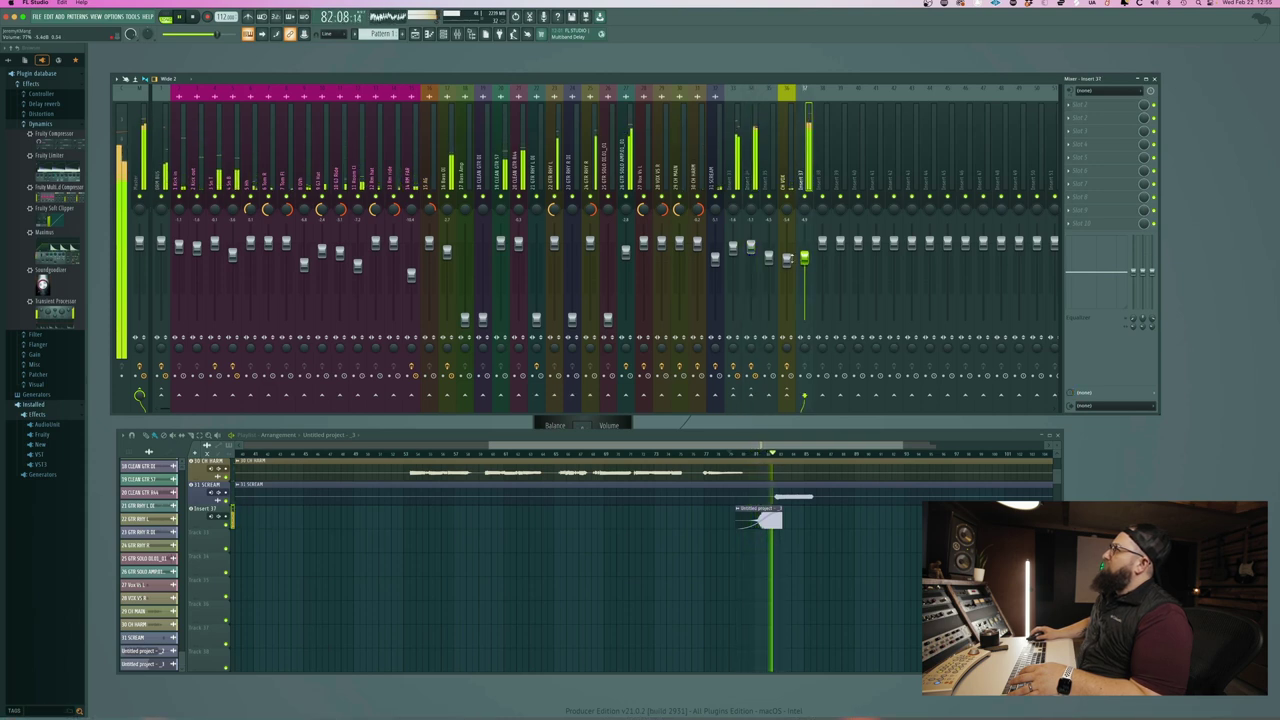
pyautogui.moveTo(786, 260); pyautogui.dragTo(786, 255)
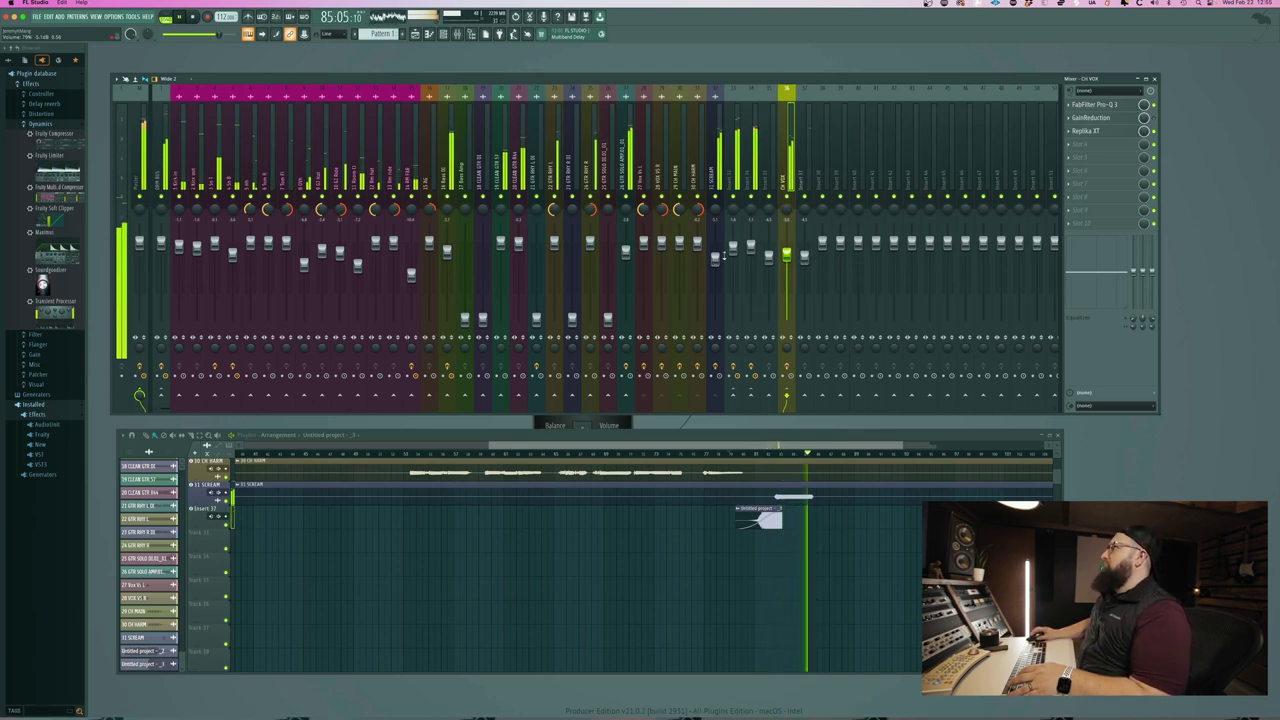
pyautogui.moveTo(625, 252); pyautogui.dragTo(626, 243)
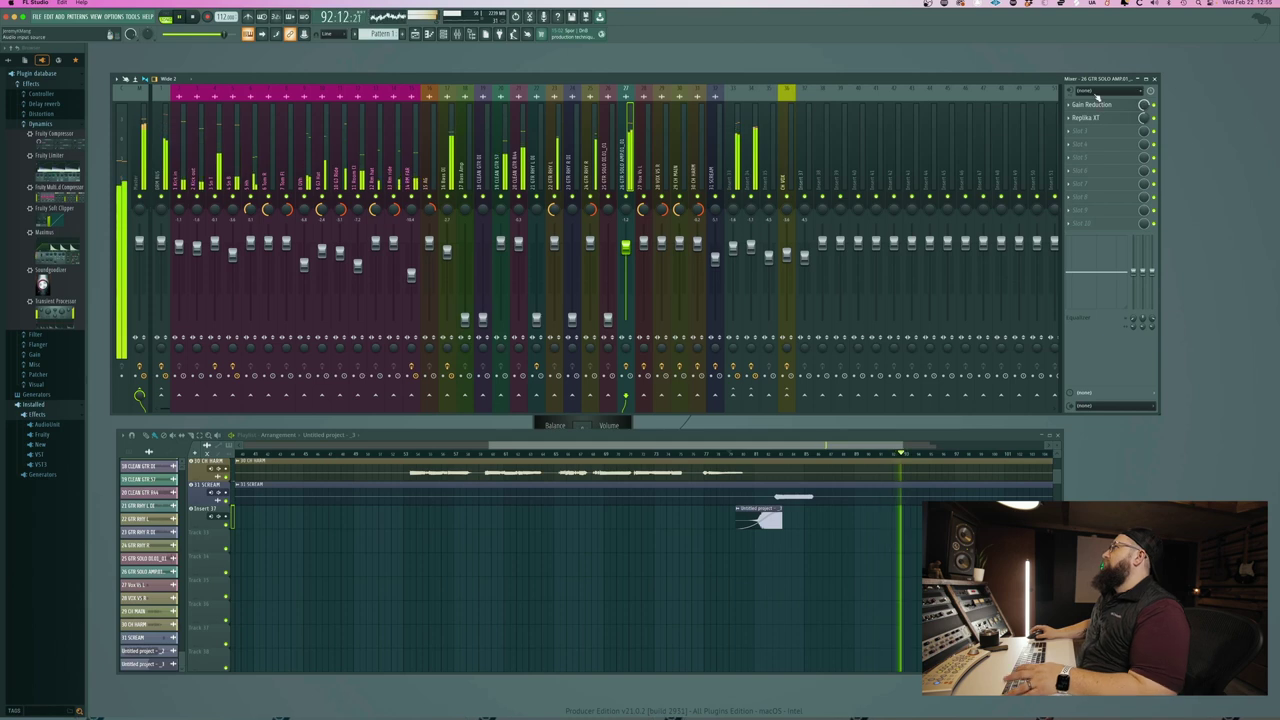
pyautogui.press('space')
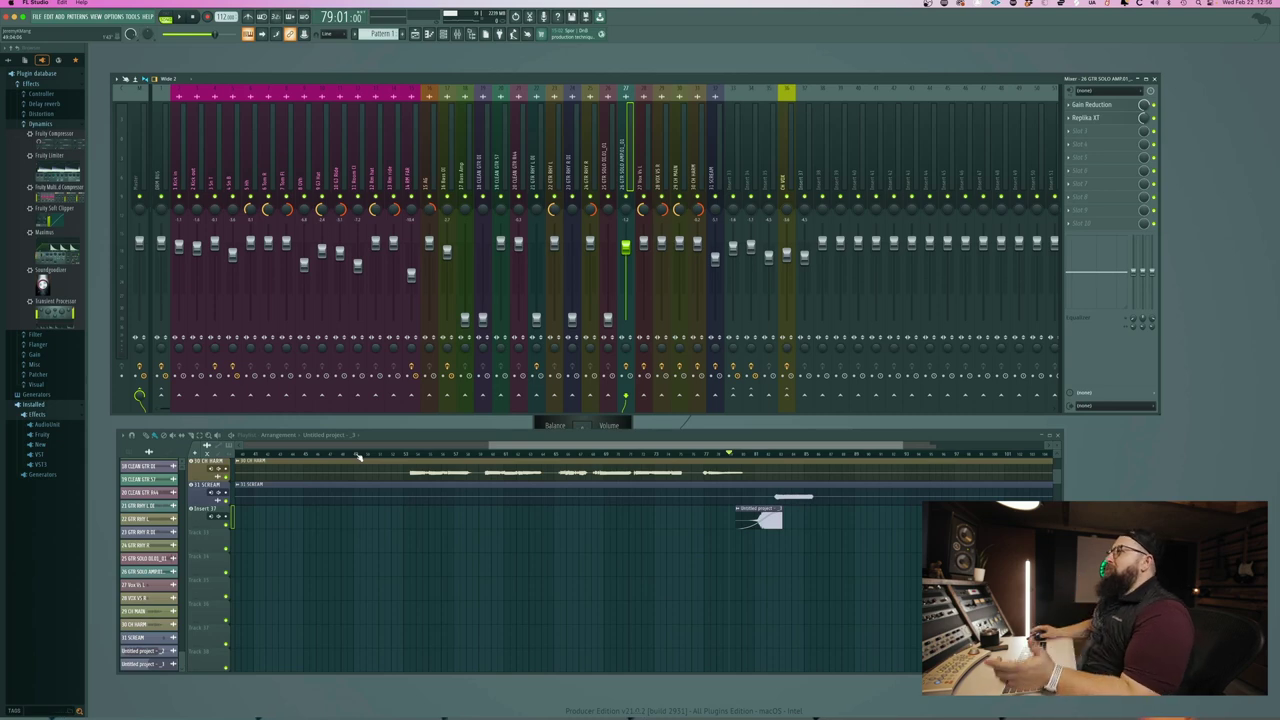
# - Scroll the playlist up to show the Kick In track and nudge the window up-left
pyautogui.scroll(10, 337, 543)
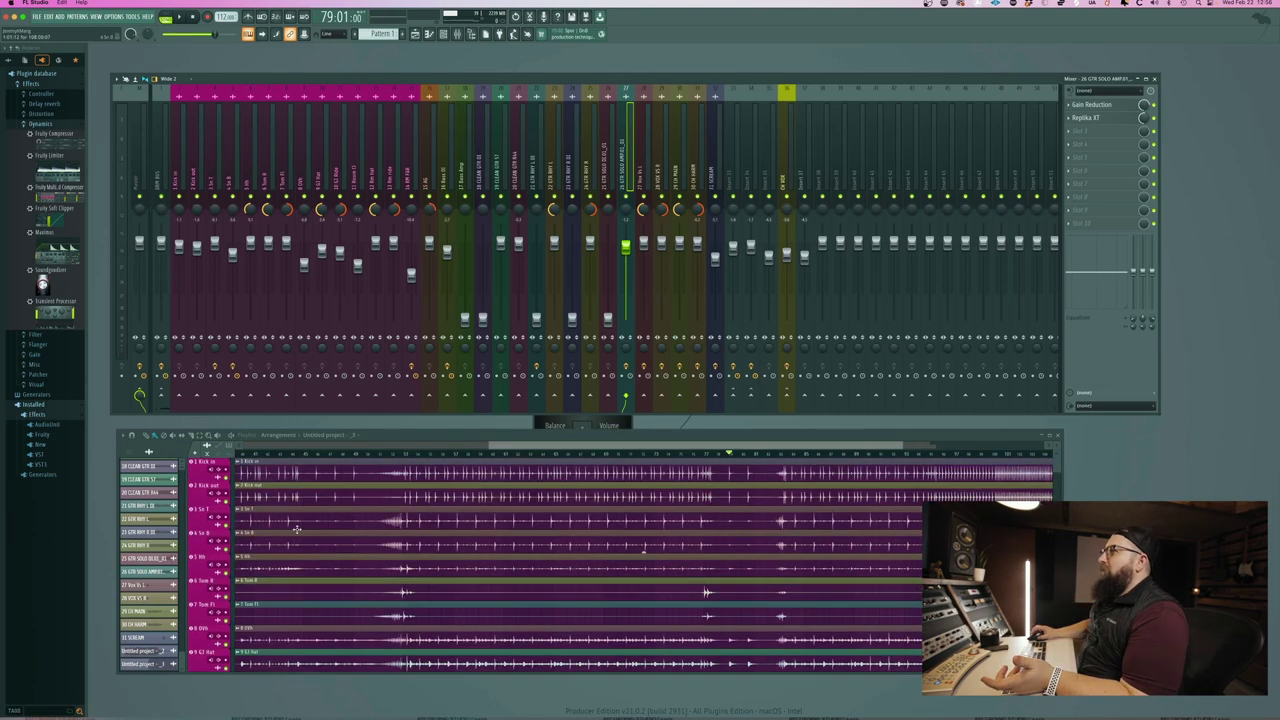
pyautogui.click(431, 480)
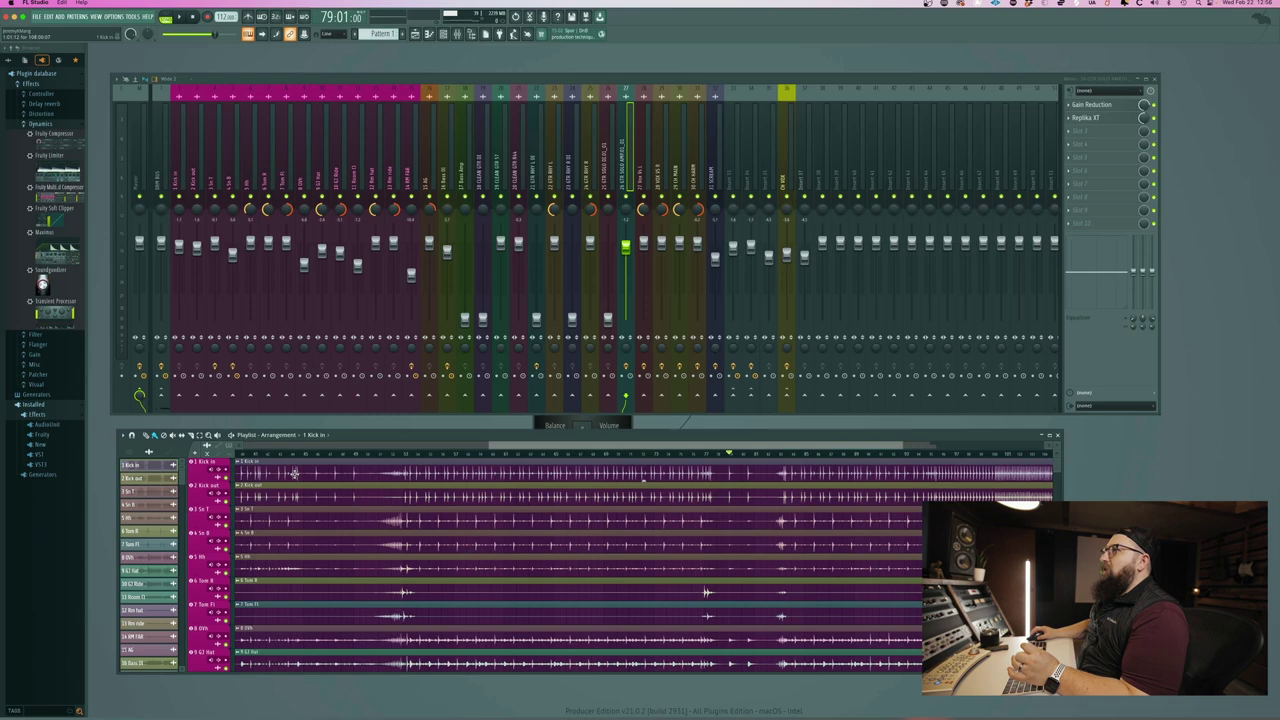
pyautogui.click(268, 436)
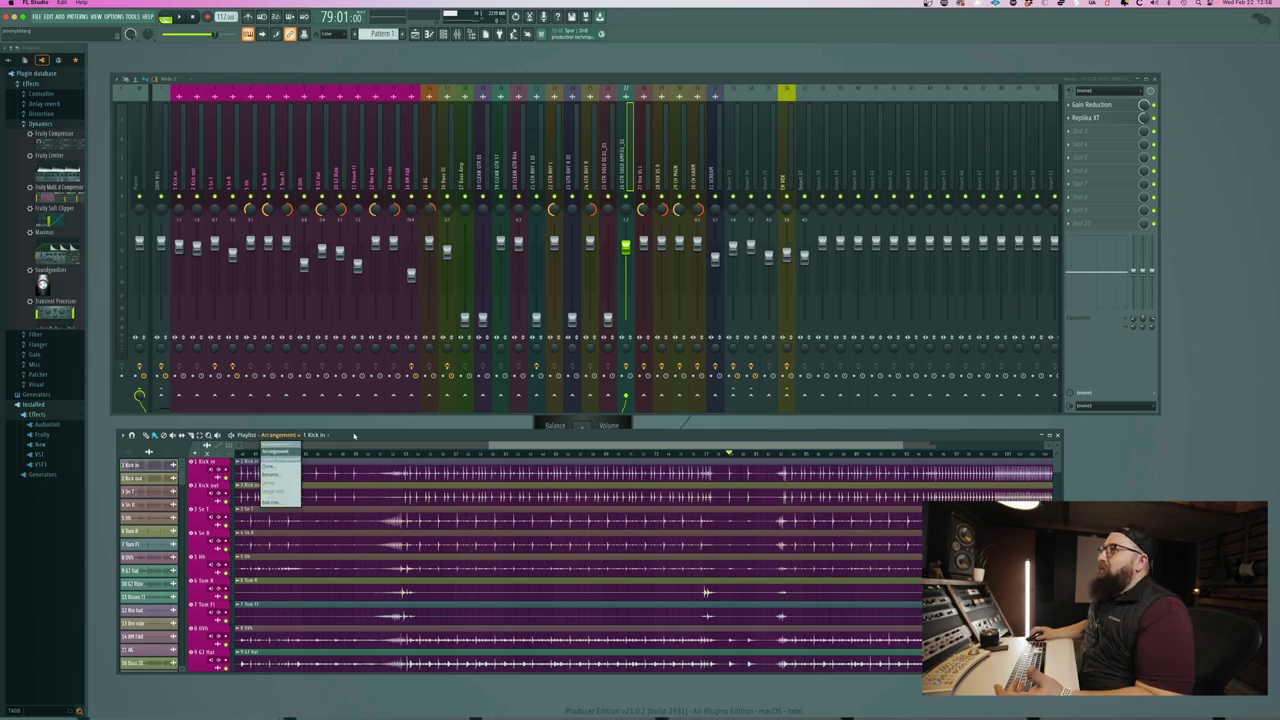
pyautogui.click(353, 436)
pyautogui.moveTo(353, 436); pyautogui.dragTo(345, 425)
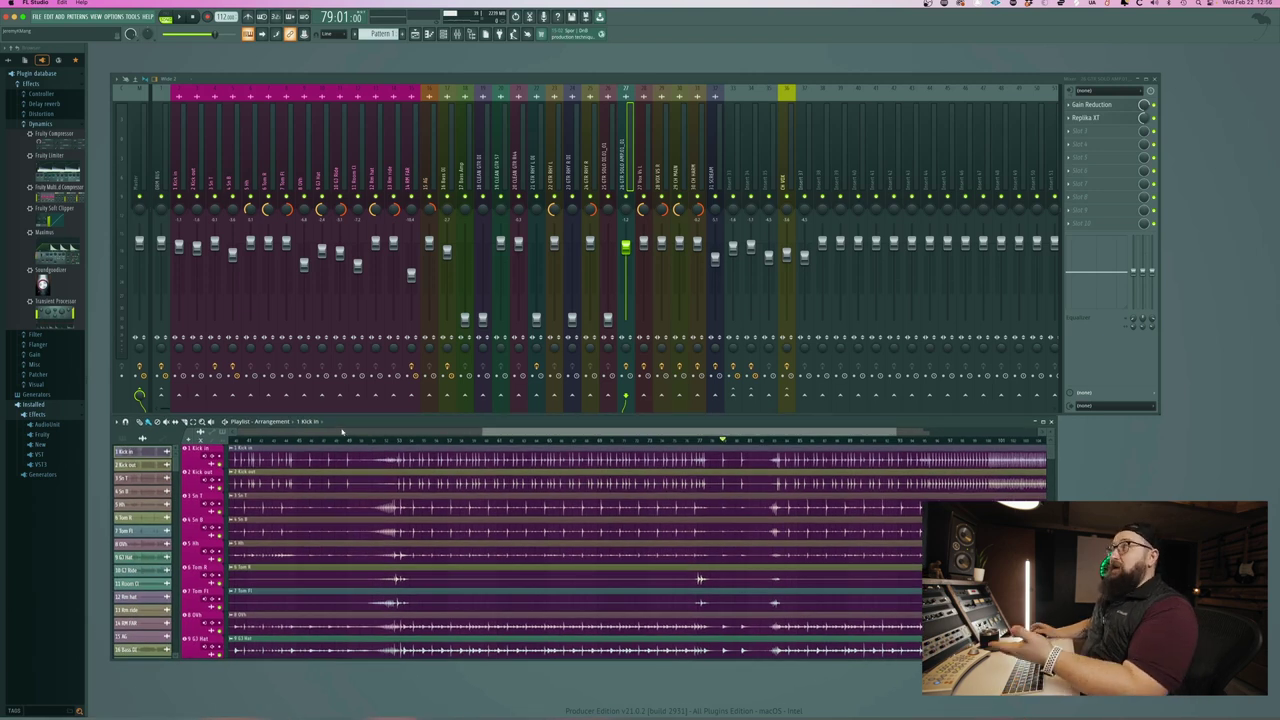